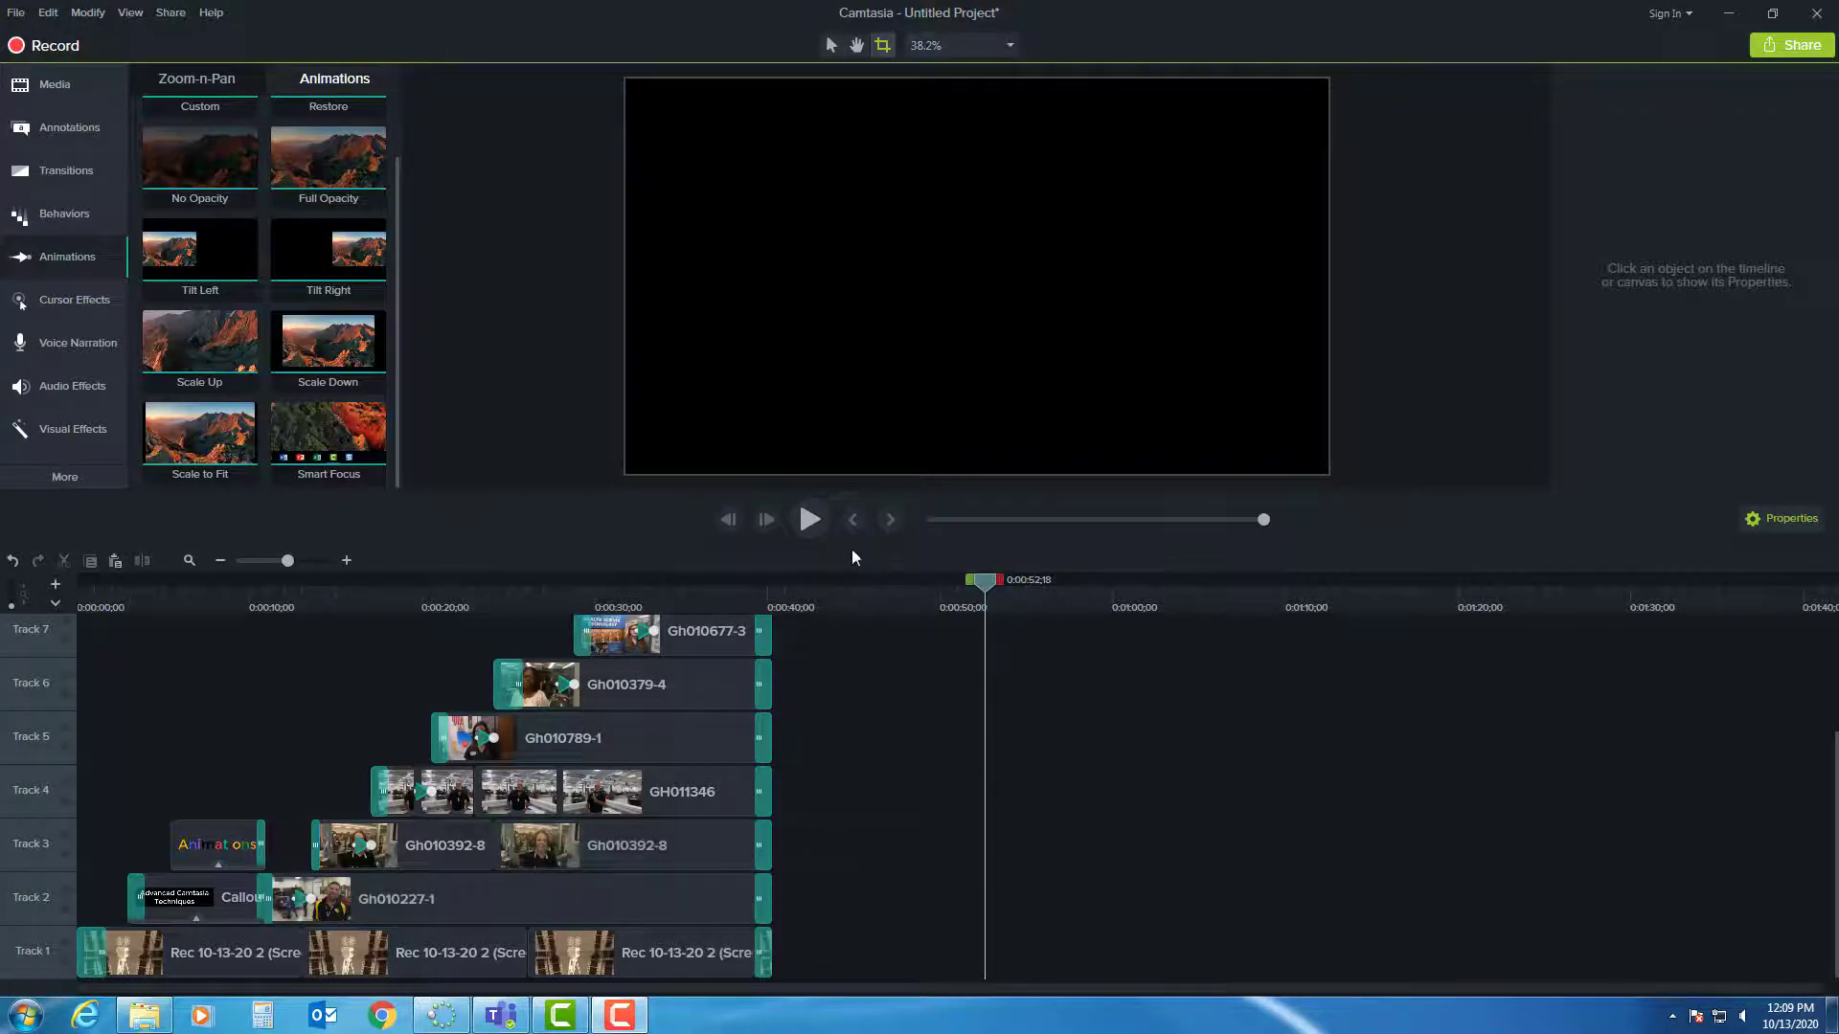
Add the Tulsa Tech BA, Tulsa Tech Owasso and Tulsa Lemly images one after another on tracks 1, 2 and 3, after the existing clips.
drag(872, 494, 898, 399)
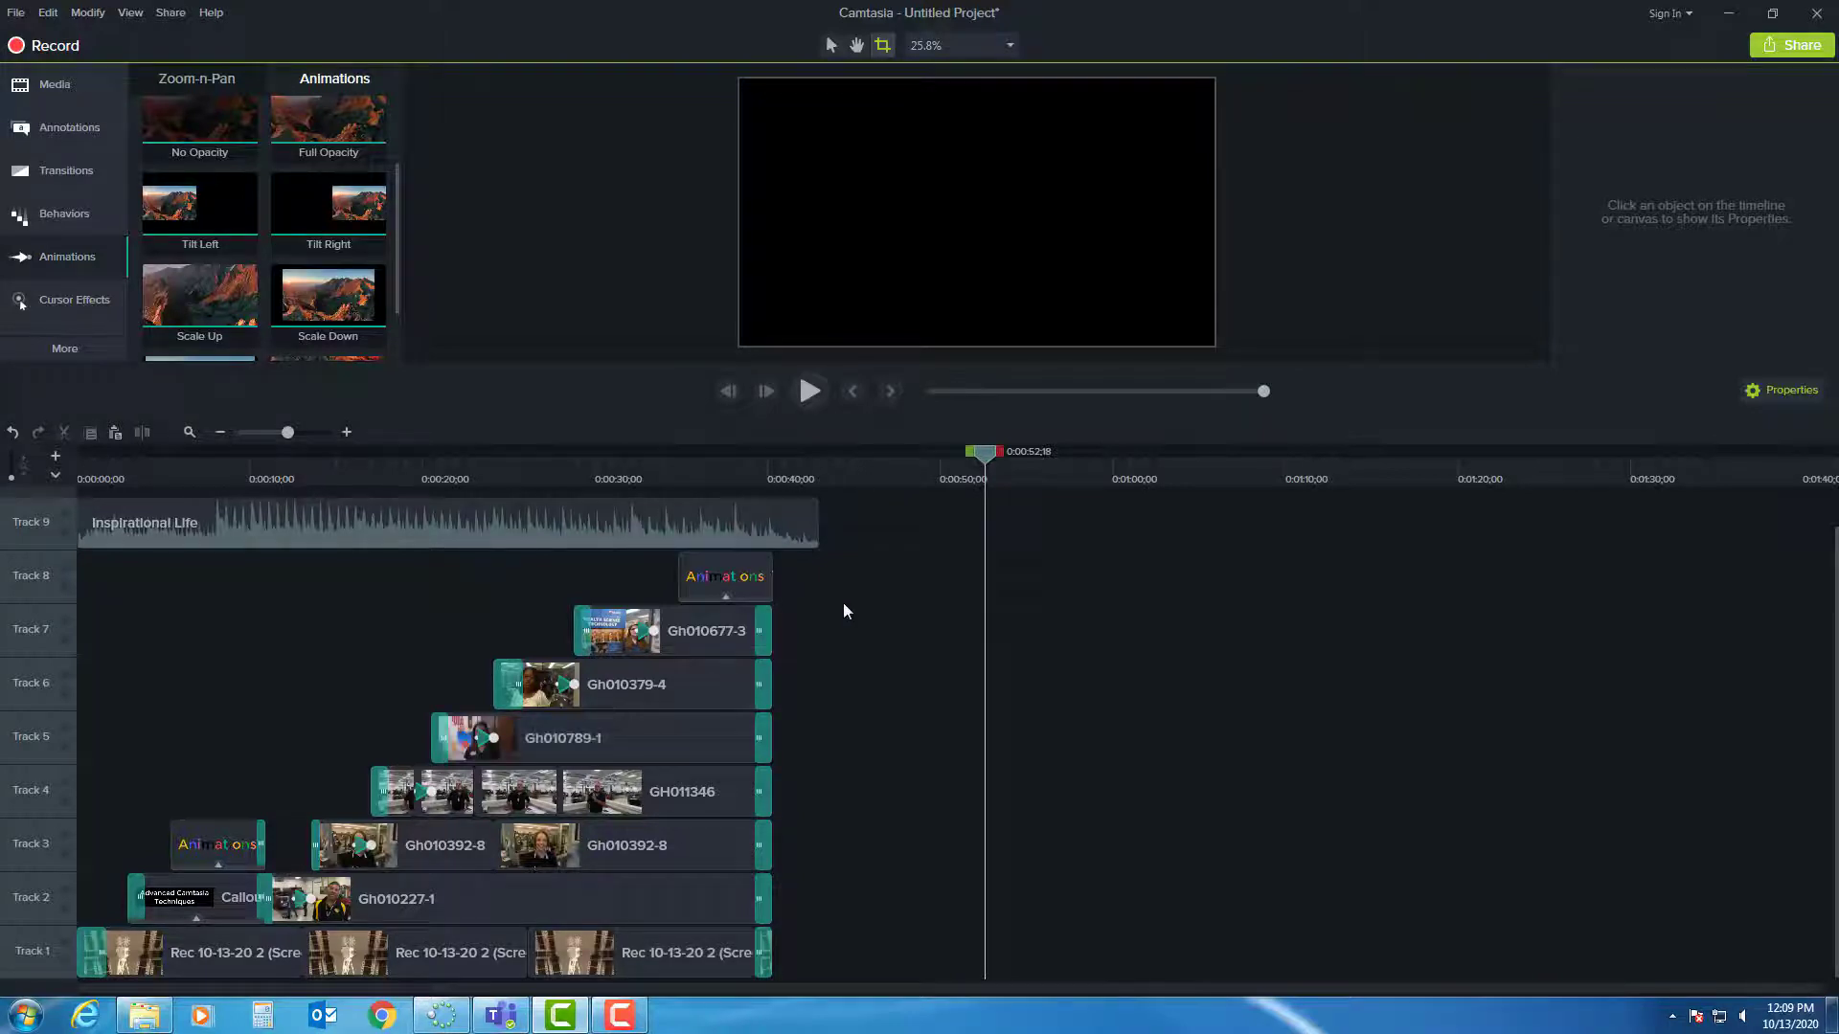
drag(891, 363, 863, 627)
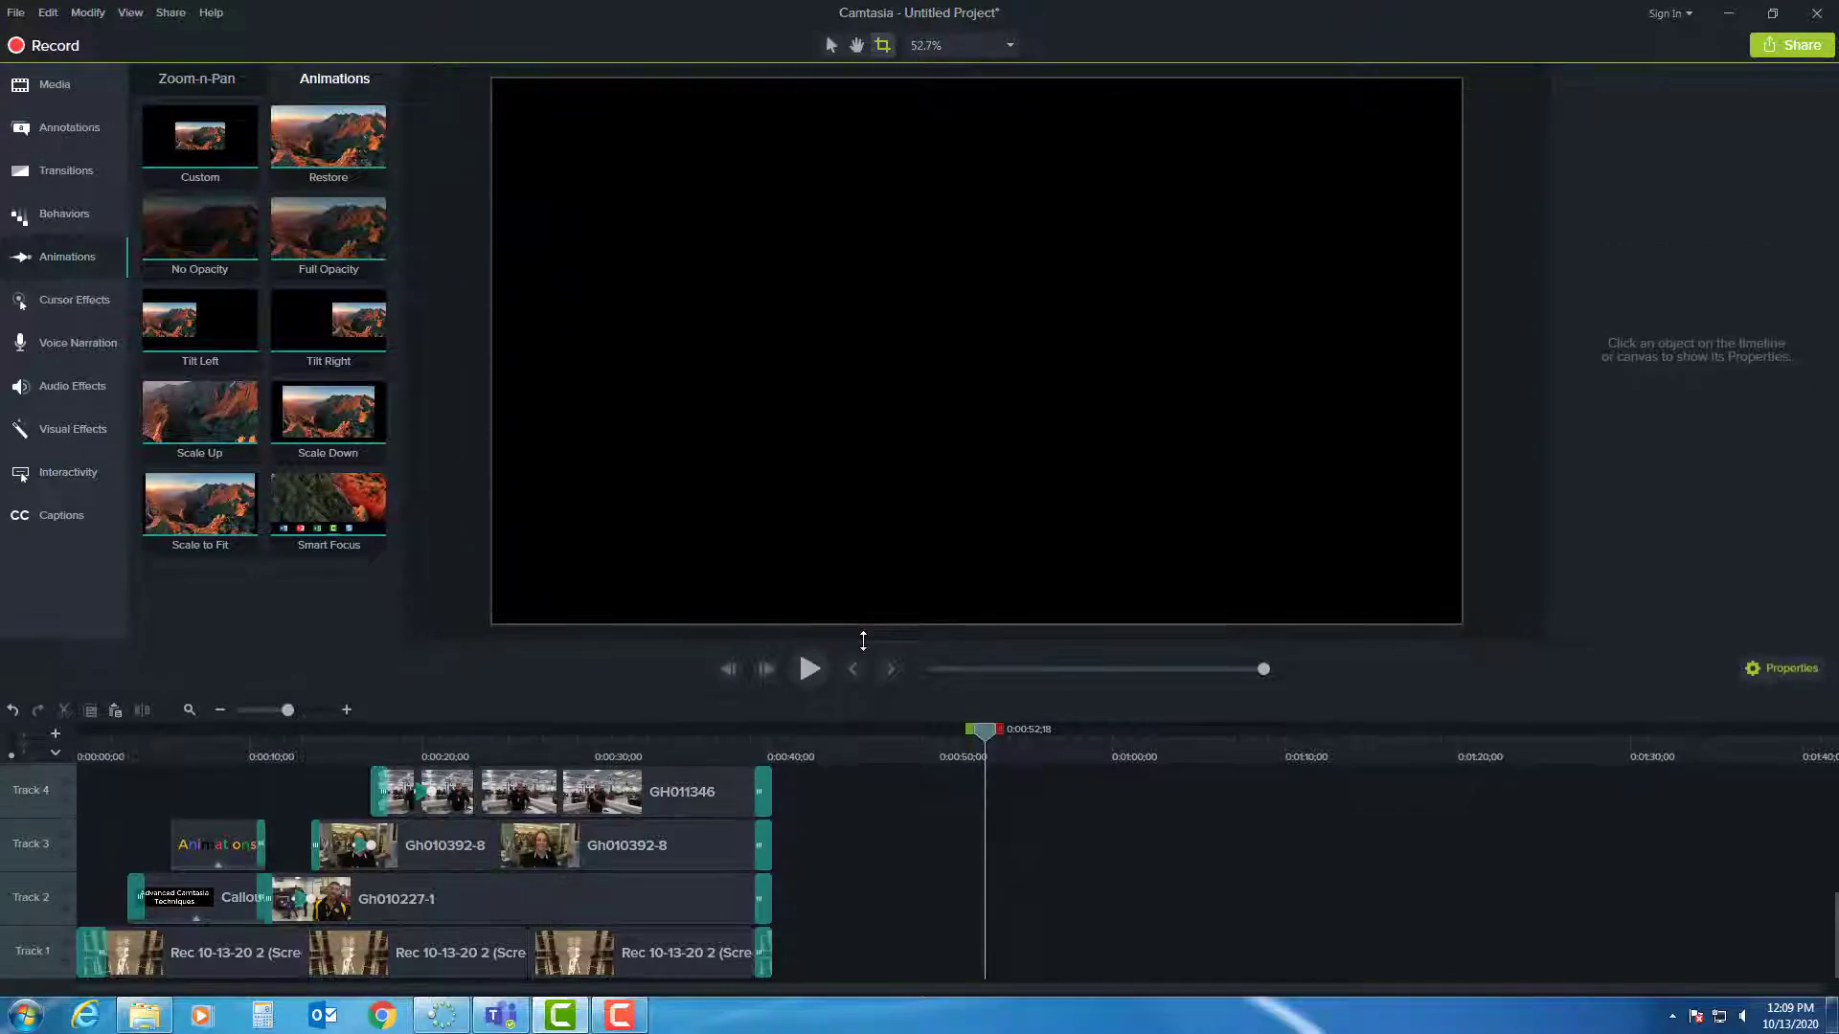
click(42, 86)
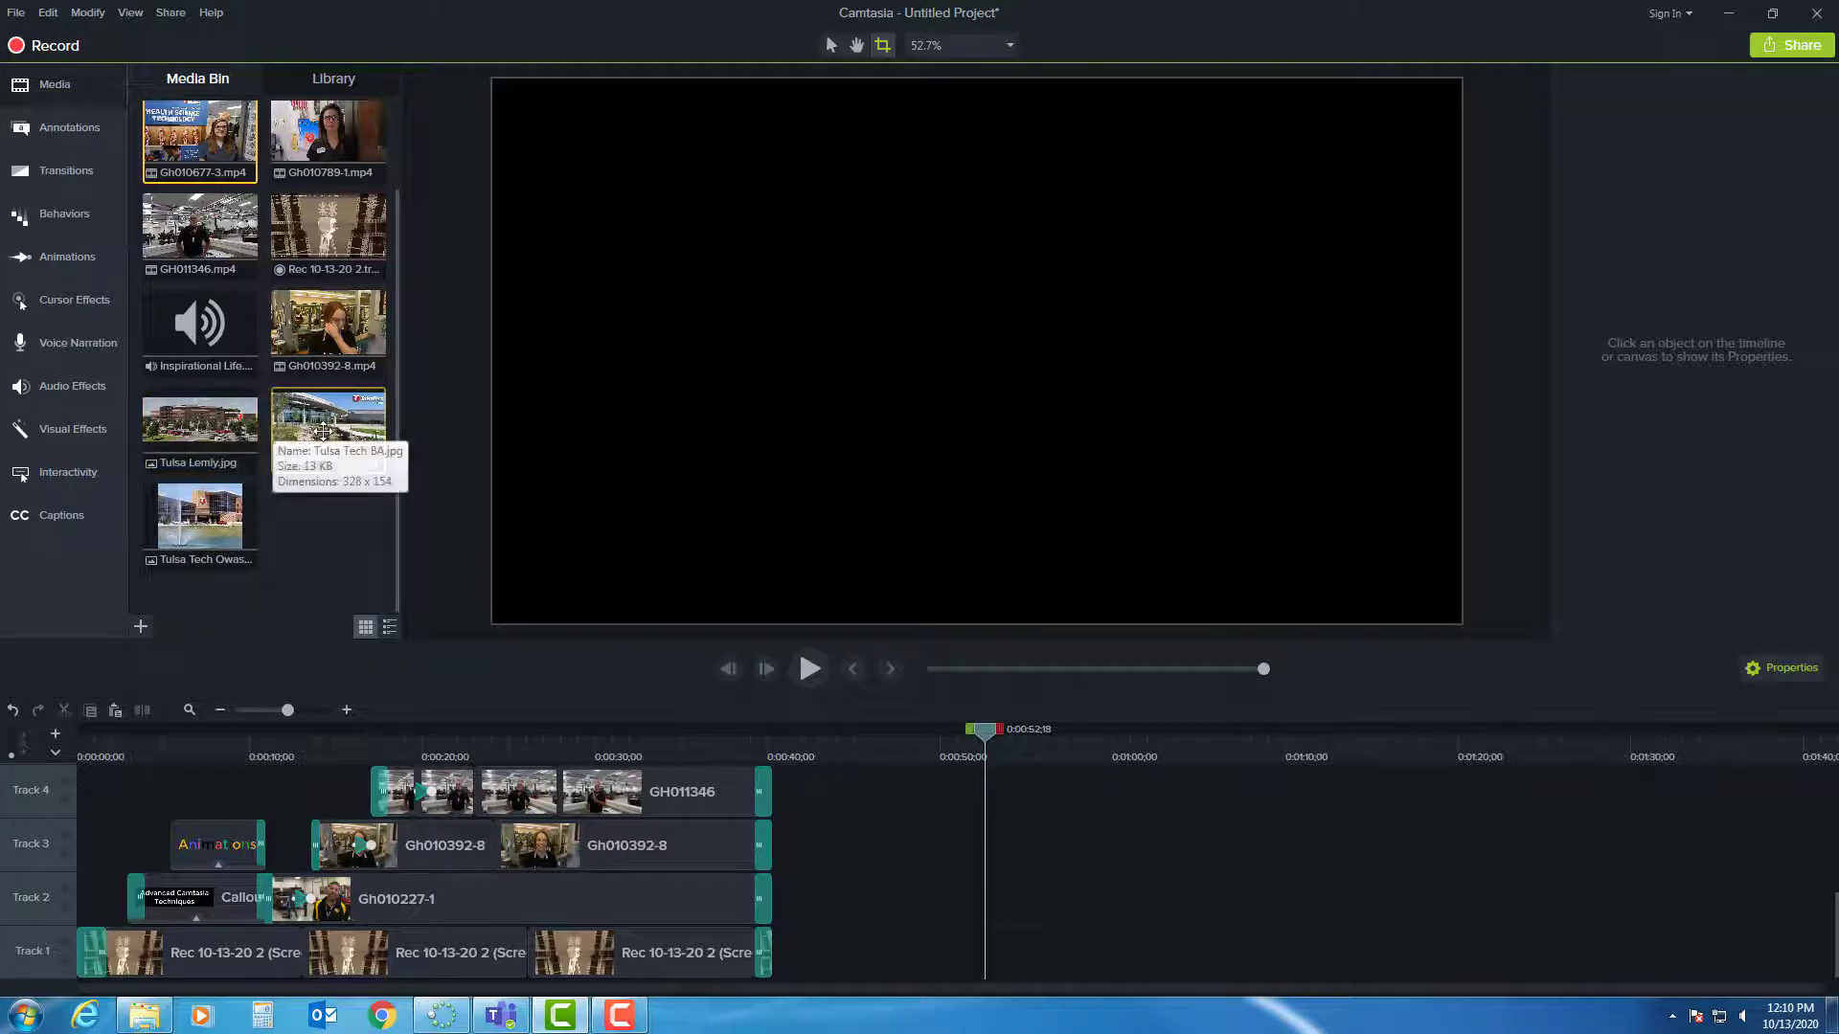
drag(329, 421, 763, 986)
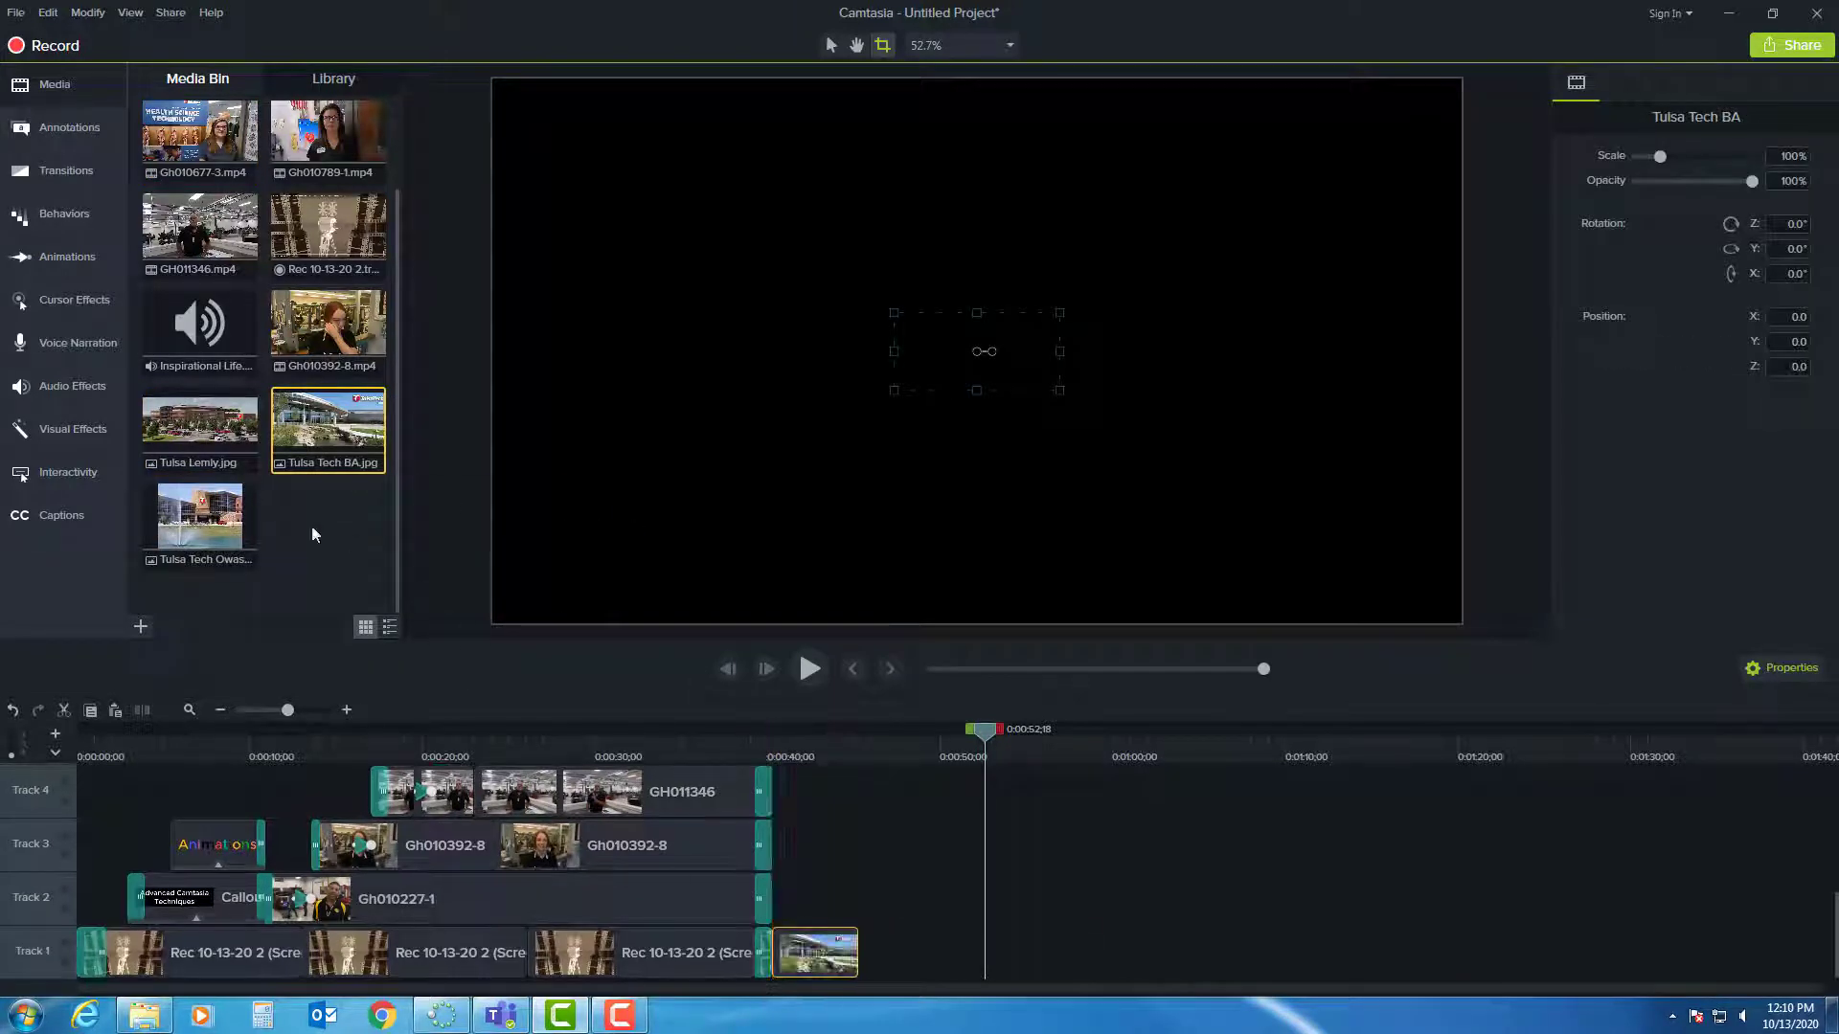
drag(199, 522, 860, 935)
drag(206, 445, 953, 872)
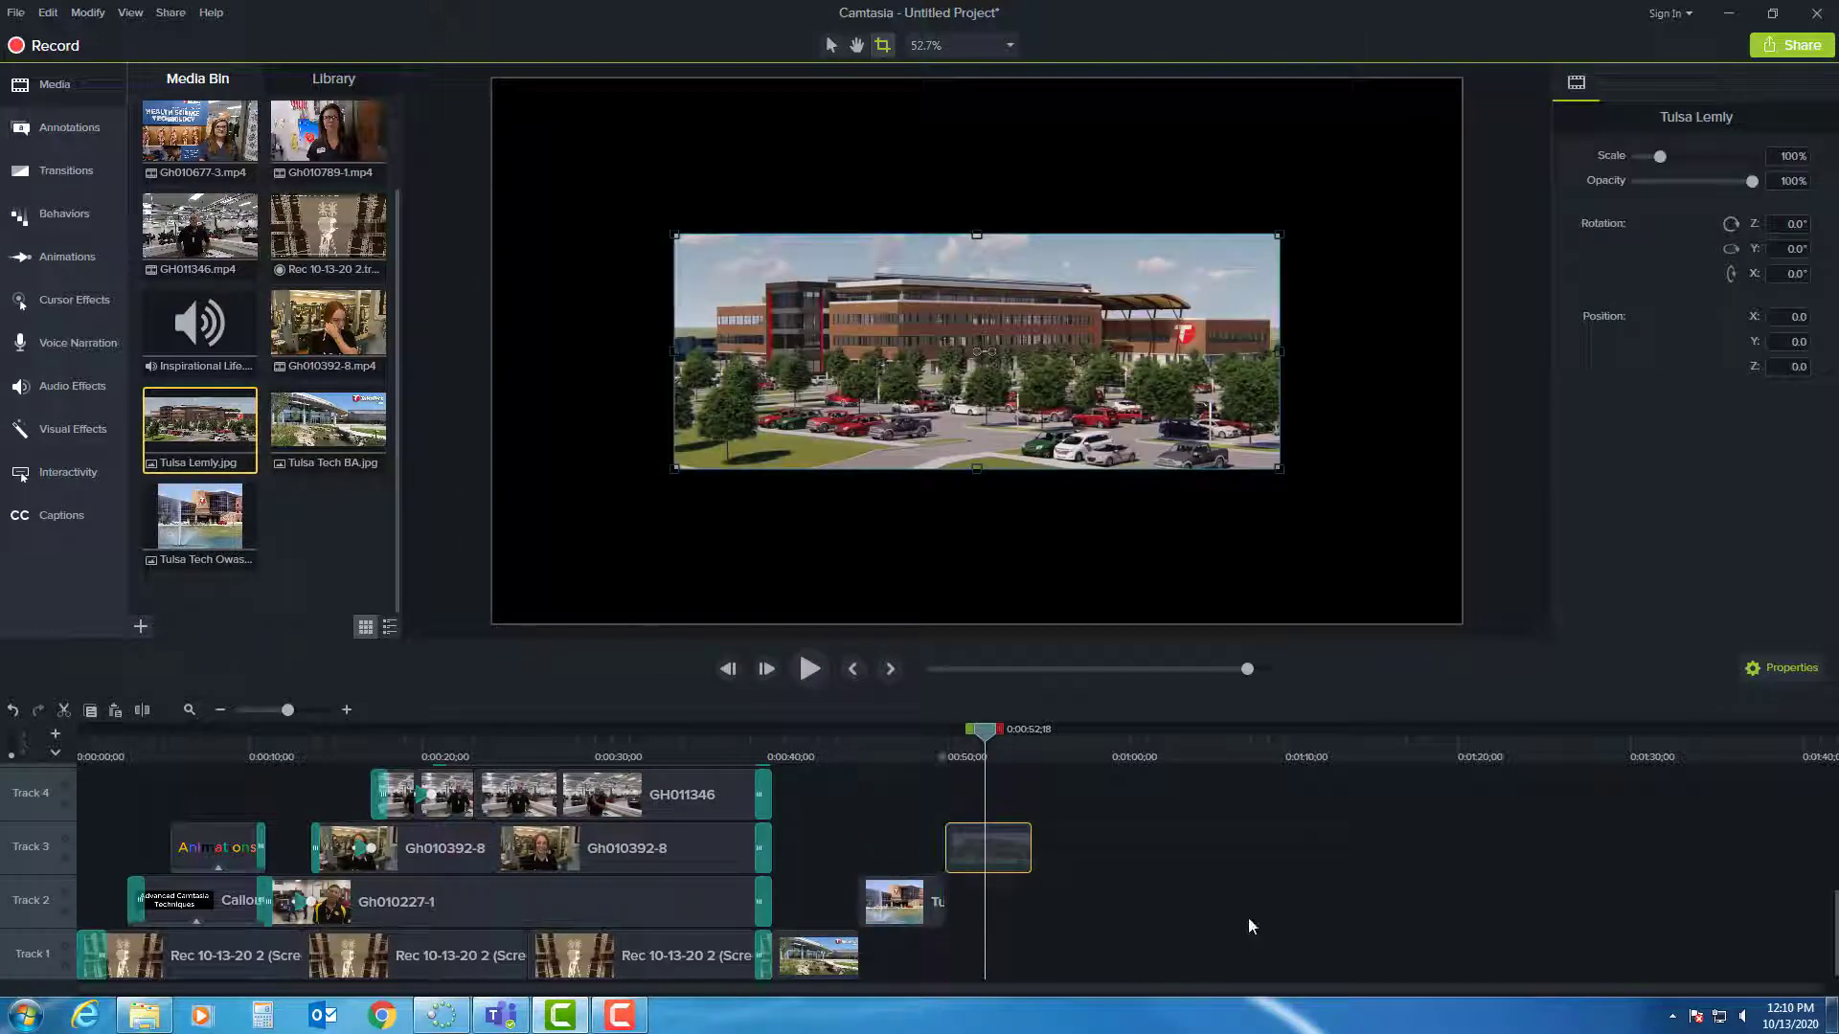
Enlarge the Tulsa Tech BA image on the canvas to about 287% with the playhead at 0:00:43;02.
scroll(1169, 910, down, 3)
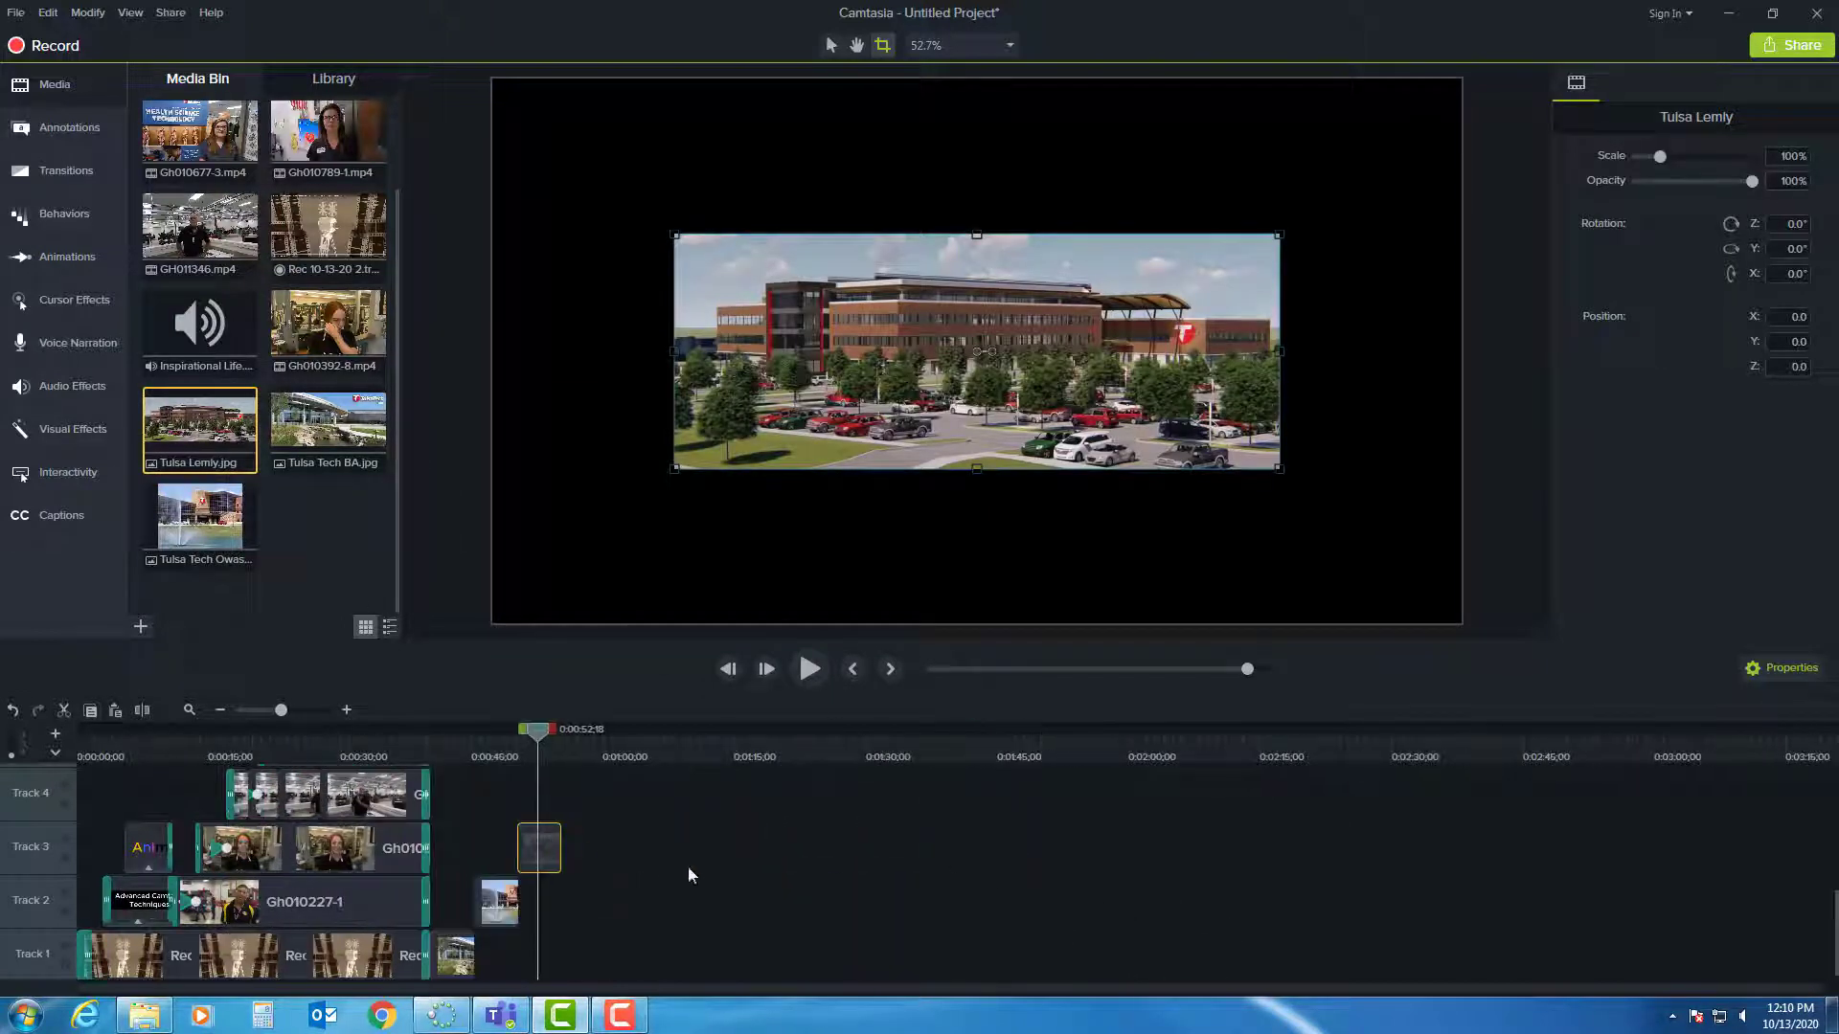
scroll(689, 874, up, 2)
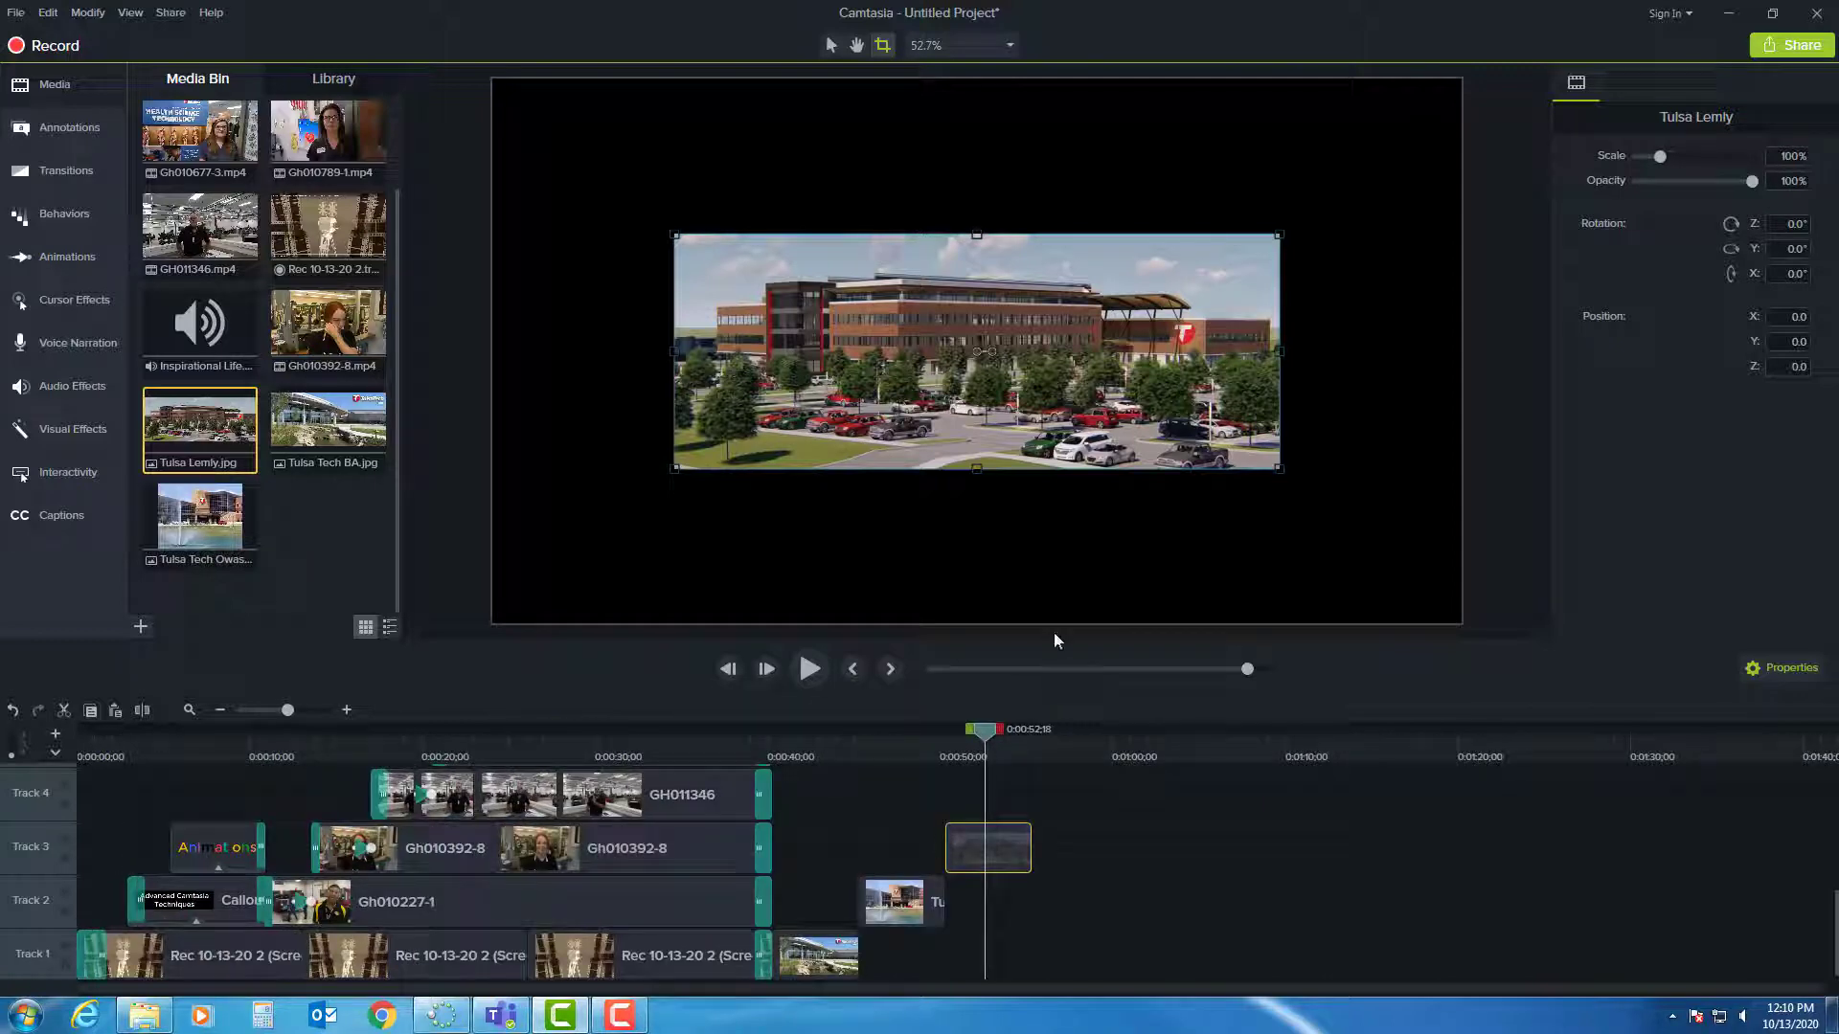
drag(1055, 641, 1062, 487)
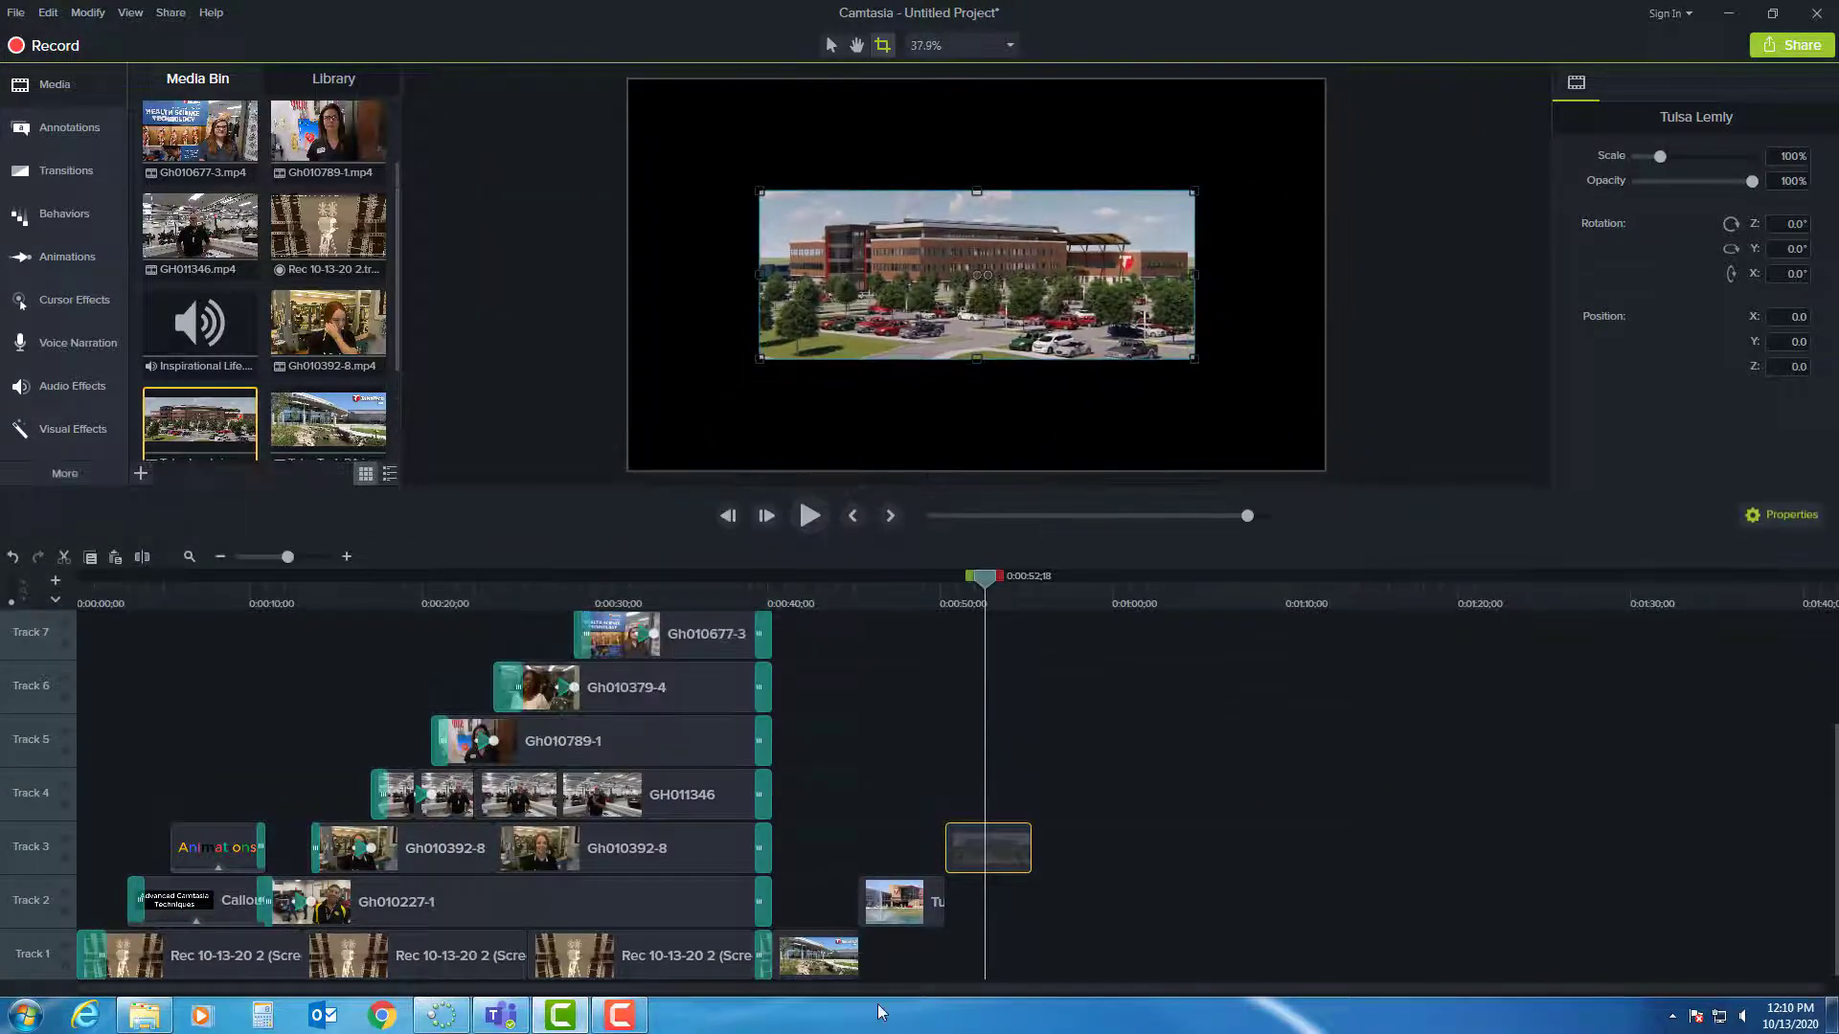
click(821, 580)
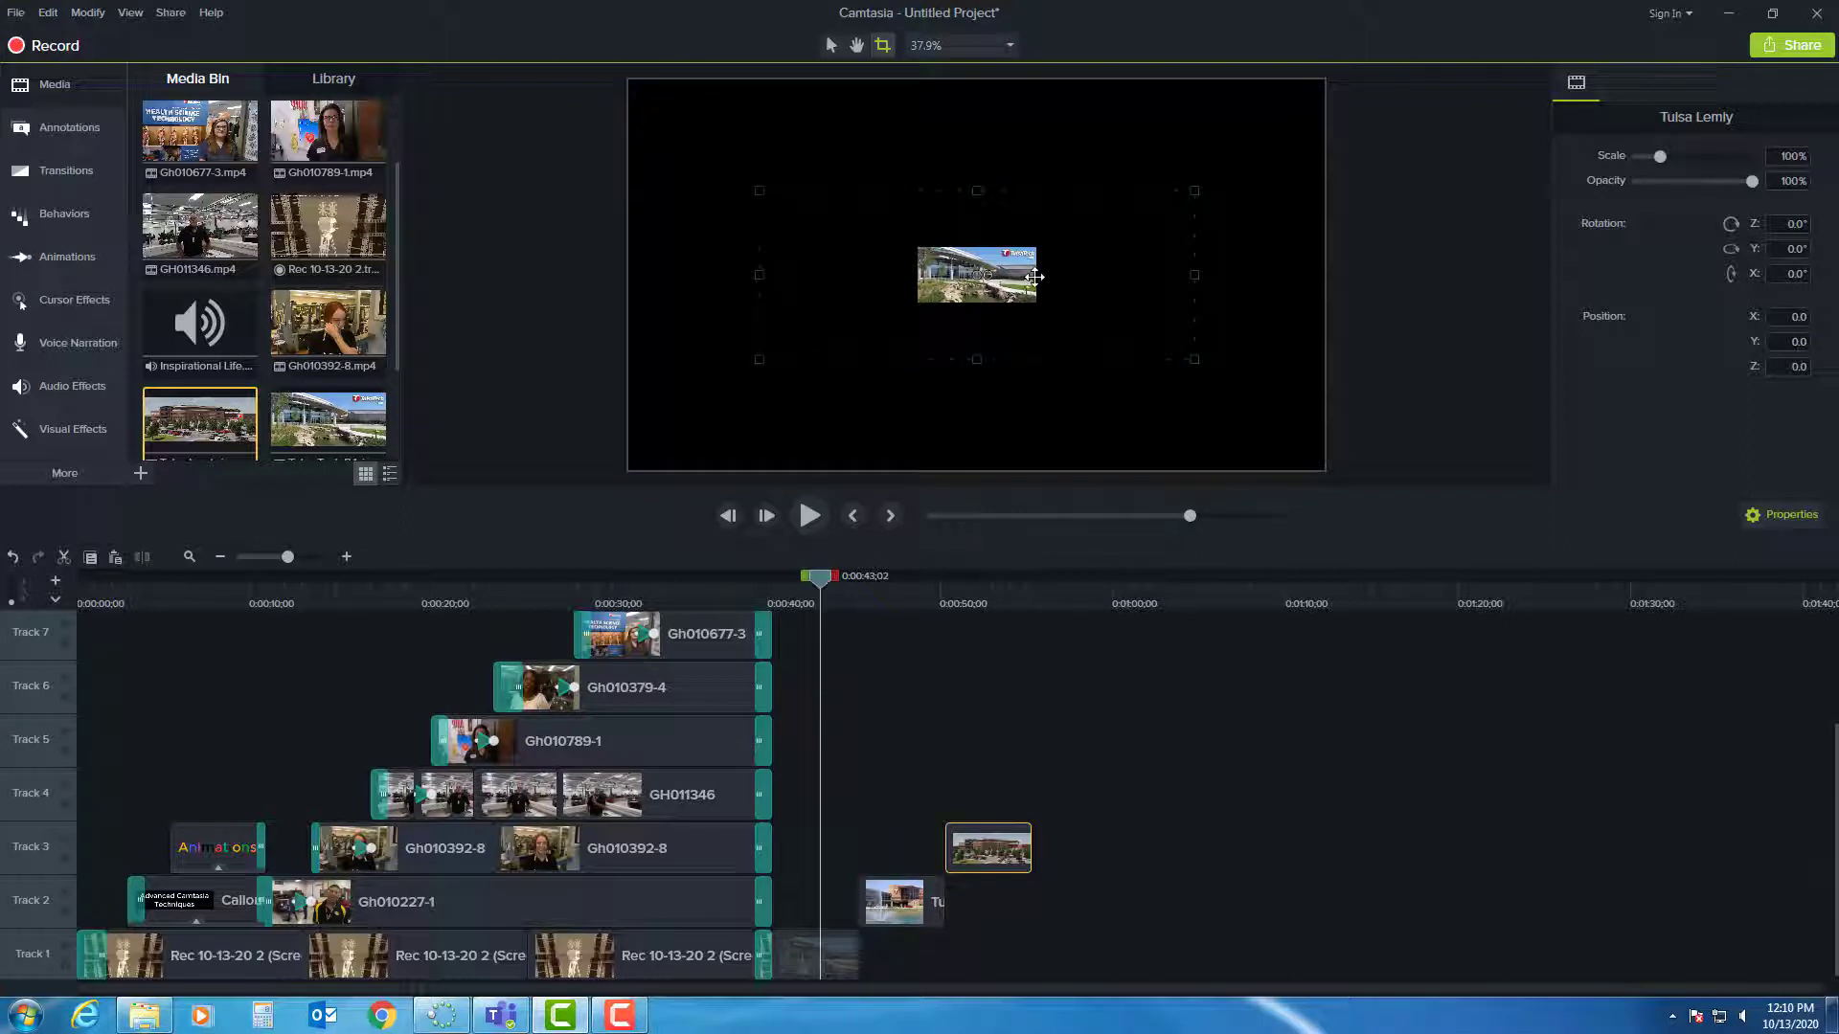
click(1024, 273)
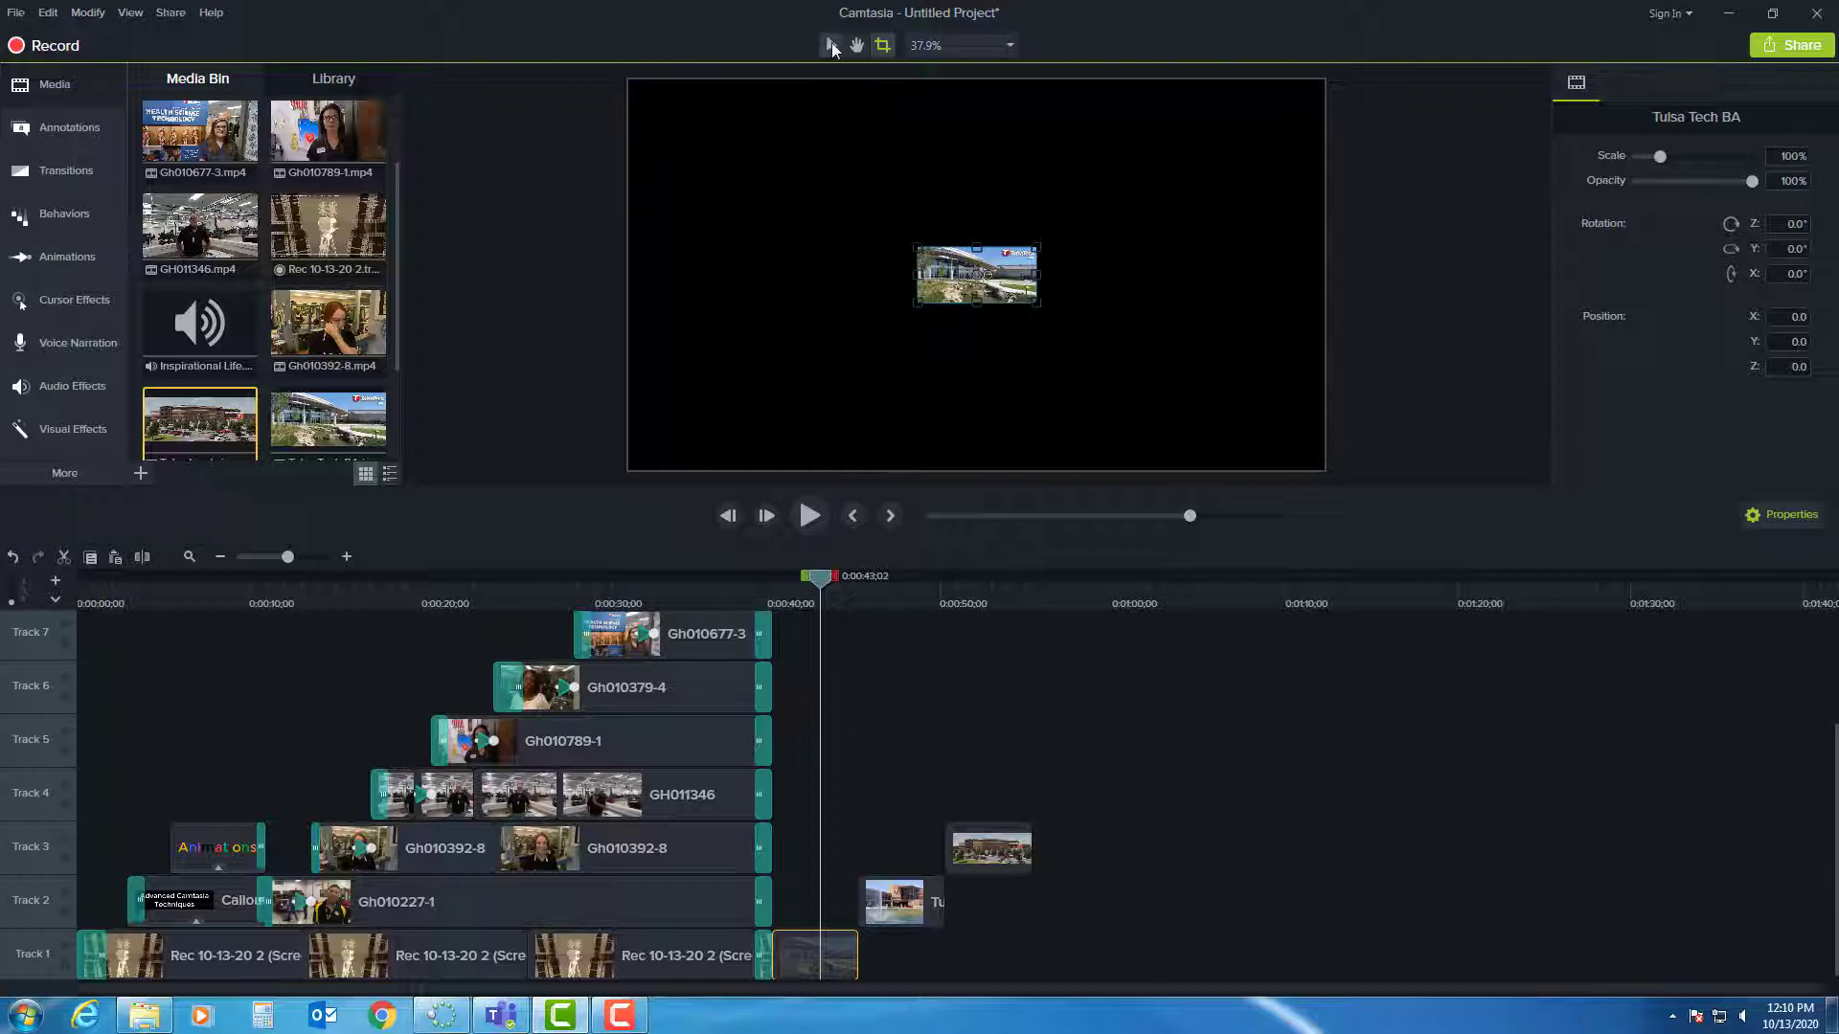
click(831, 44)
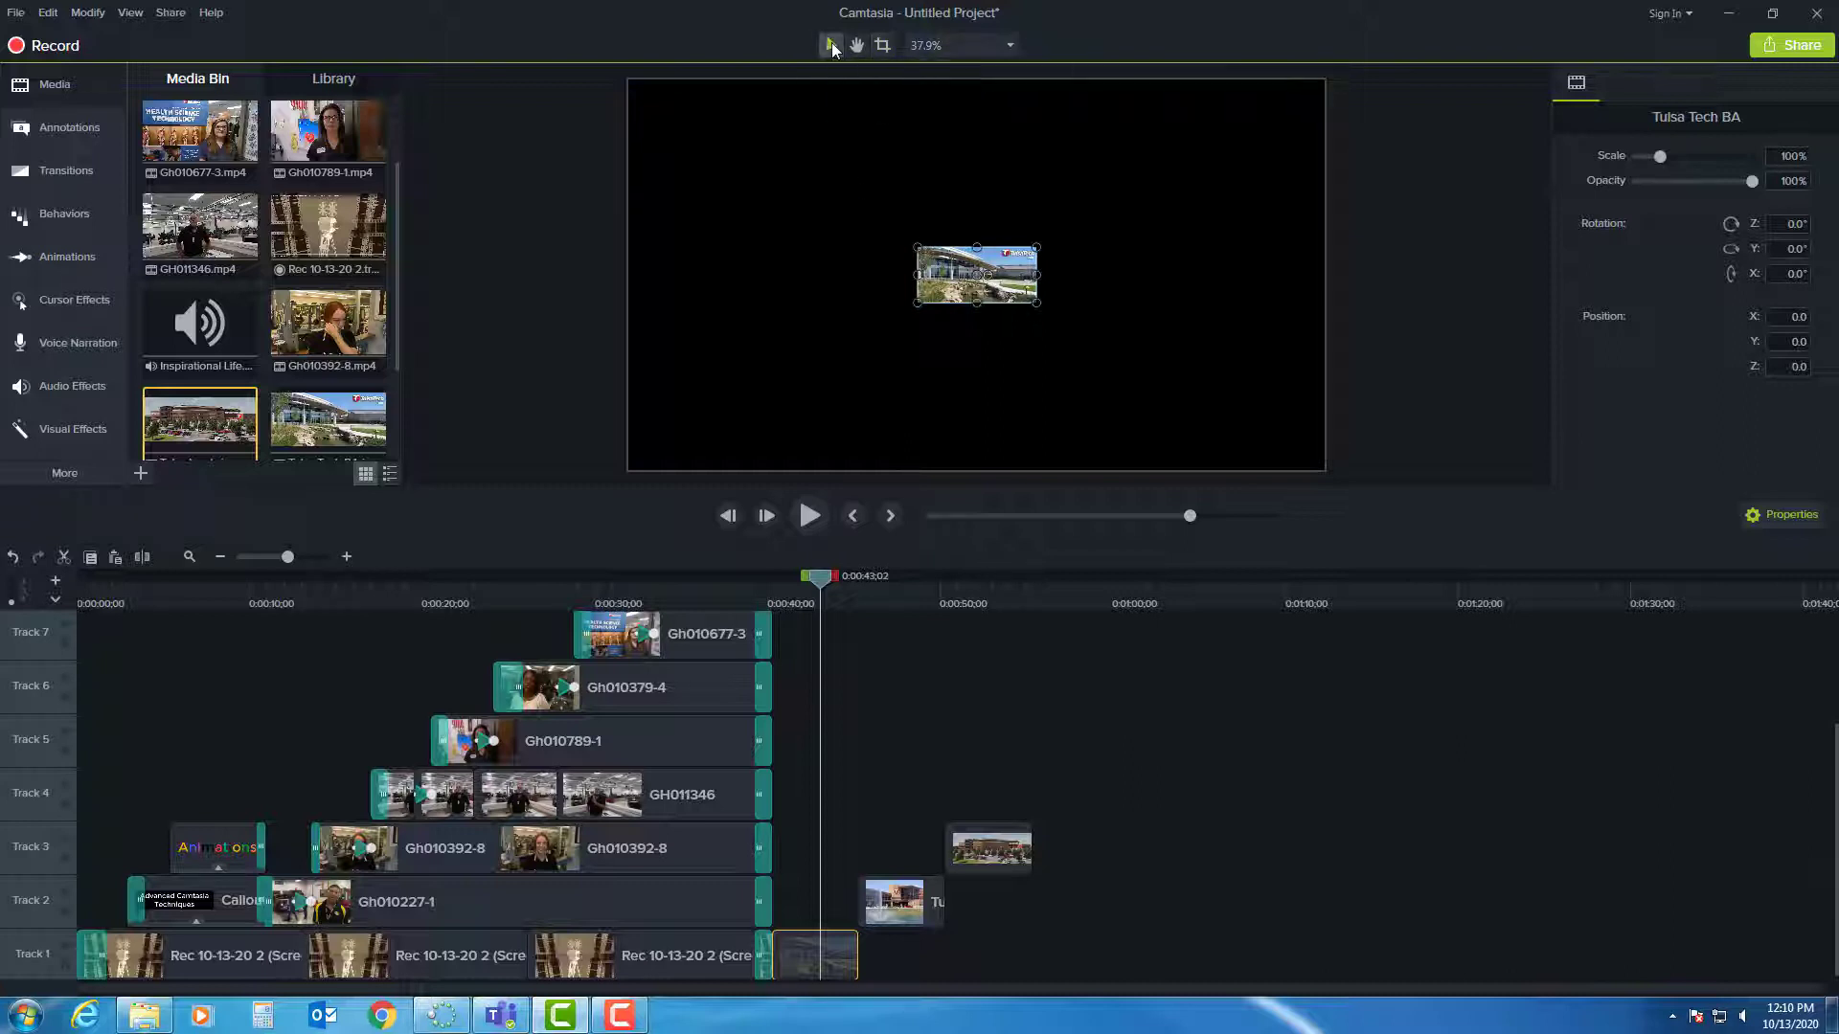
drag(1036, 246, 1258, 143)
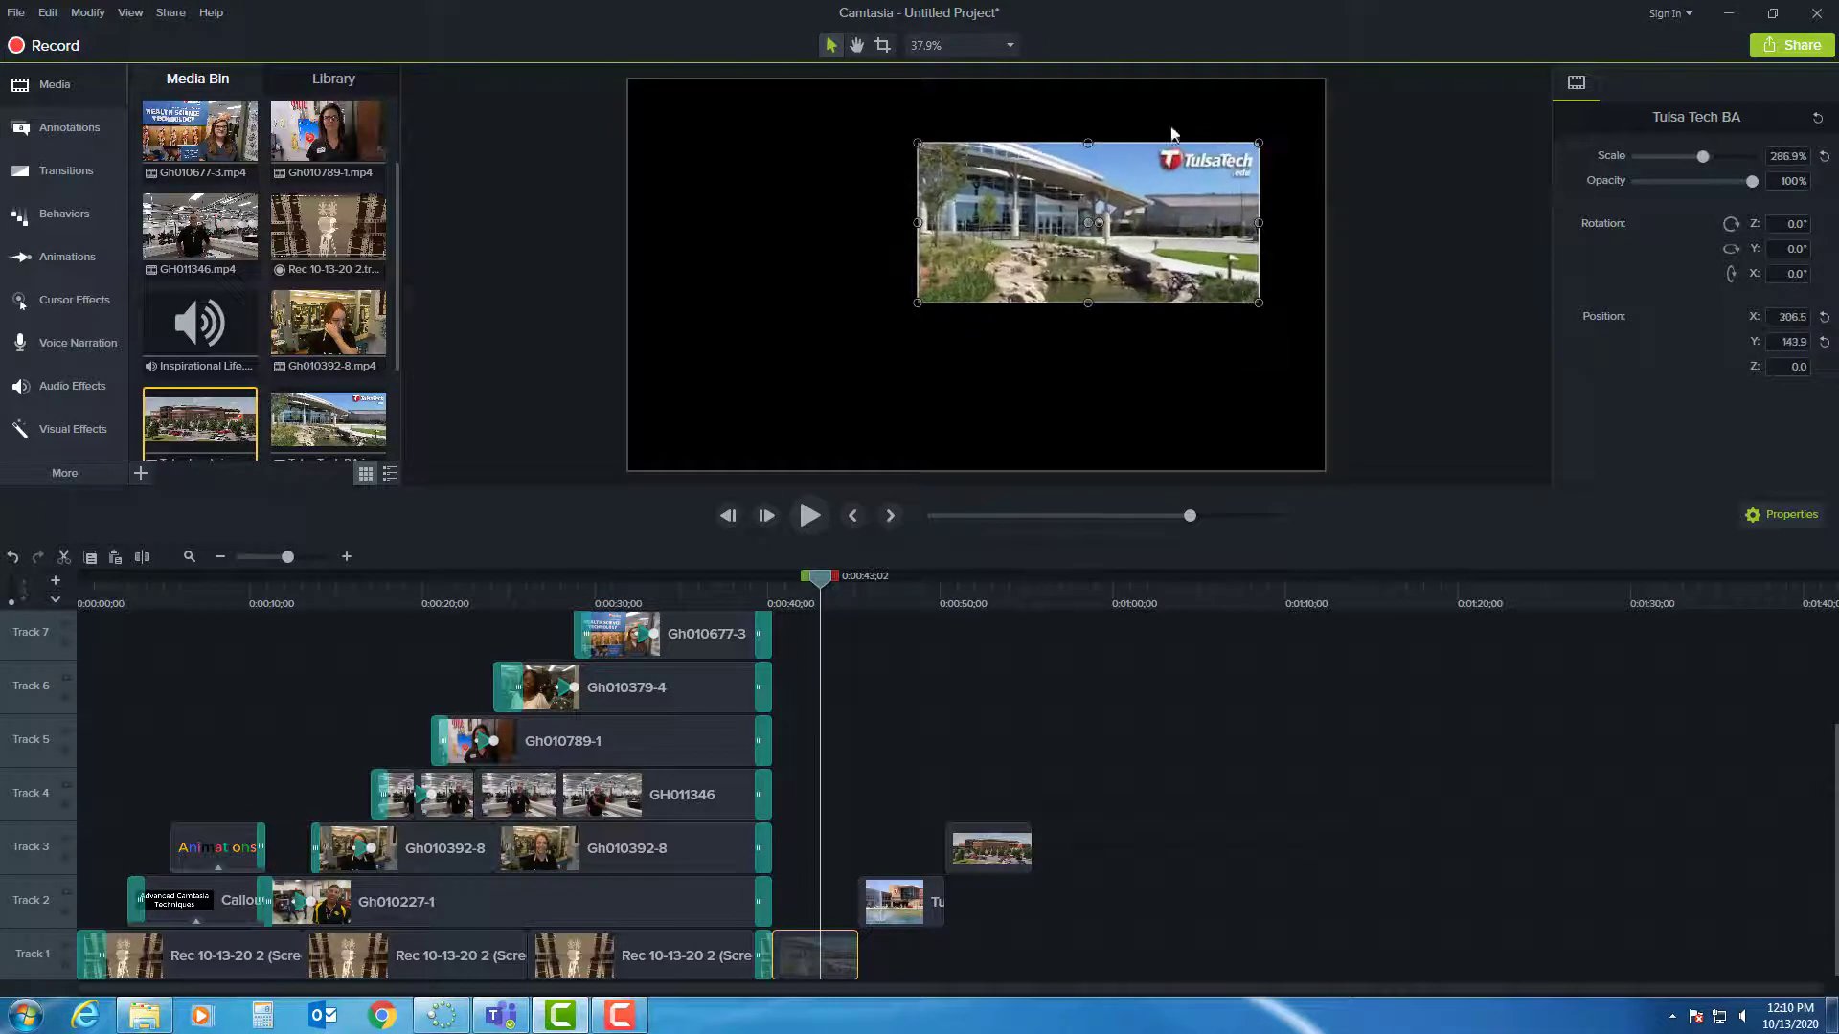
Try cropping the Tulsa Tech BA image from its upper-right corner and undo the crop.
click(881, 46)
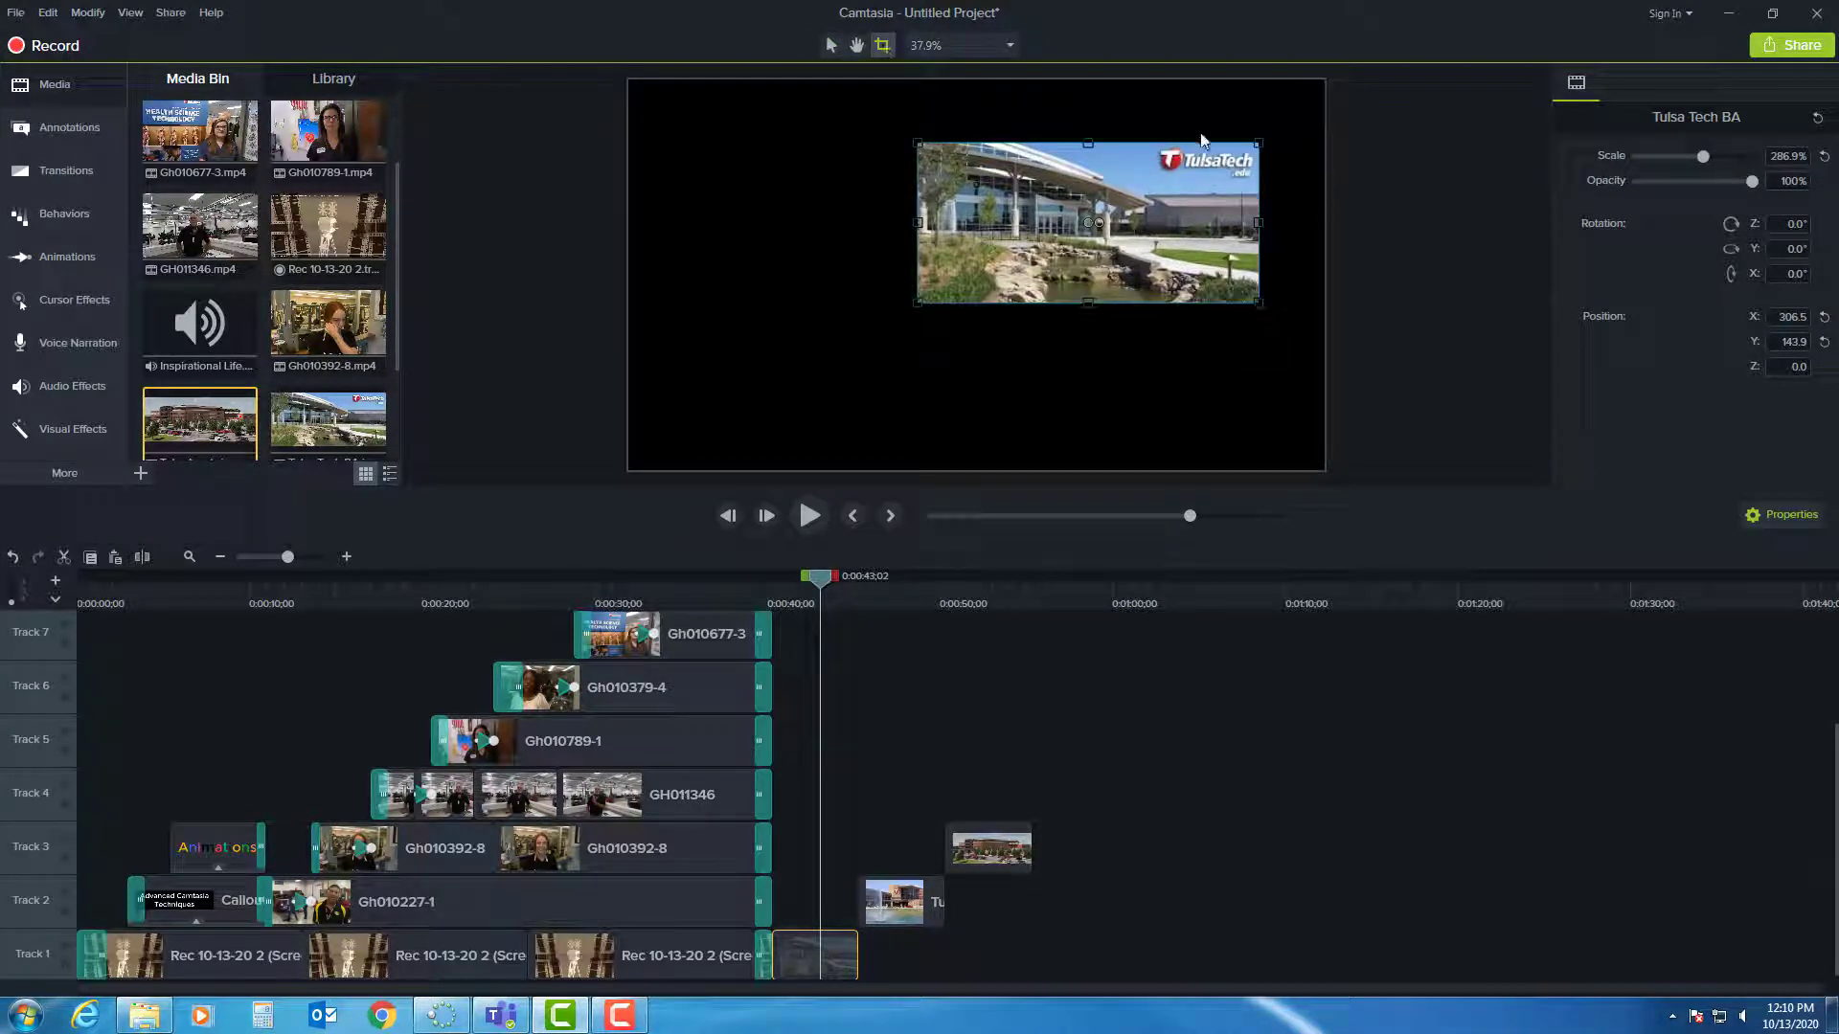
drag(1257, 144, 1154, 189)
key(ctrl+z)
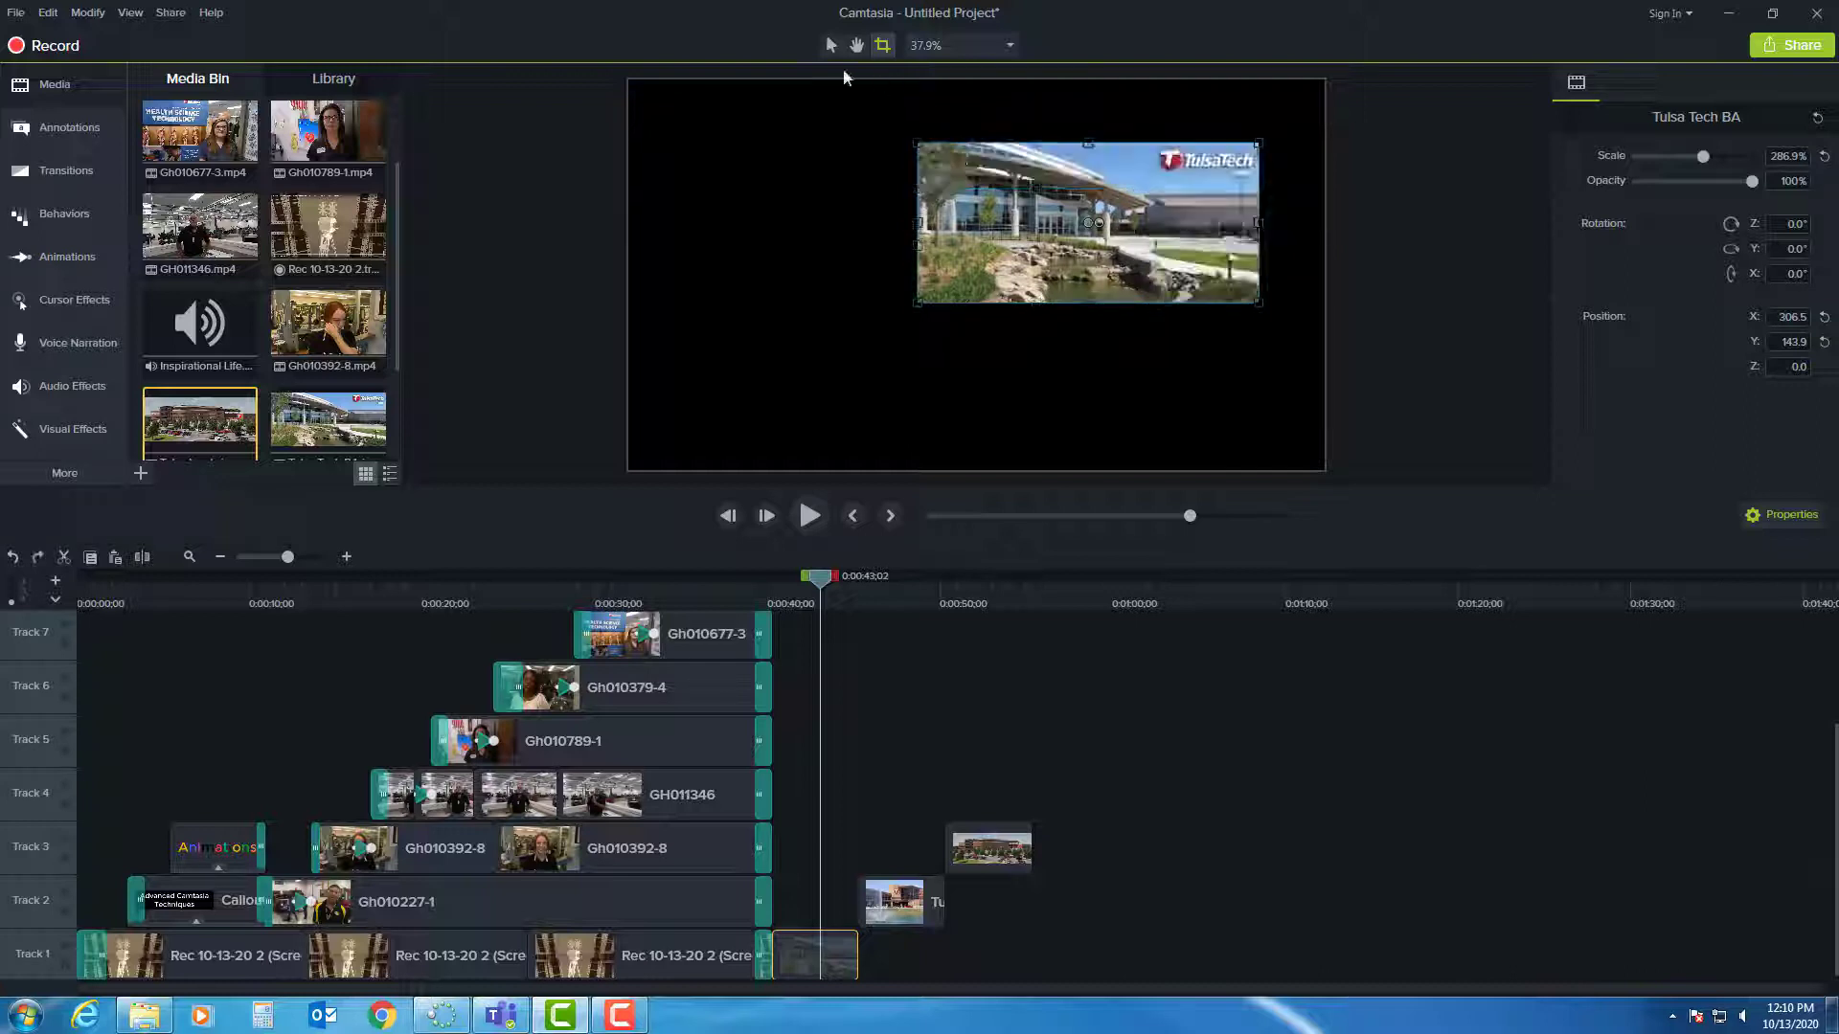
click(831, 46)
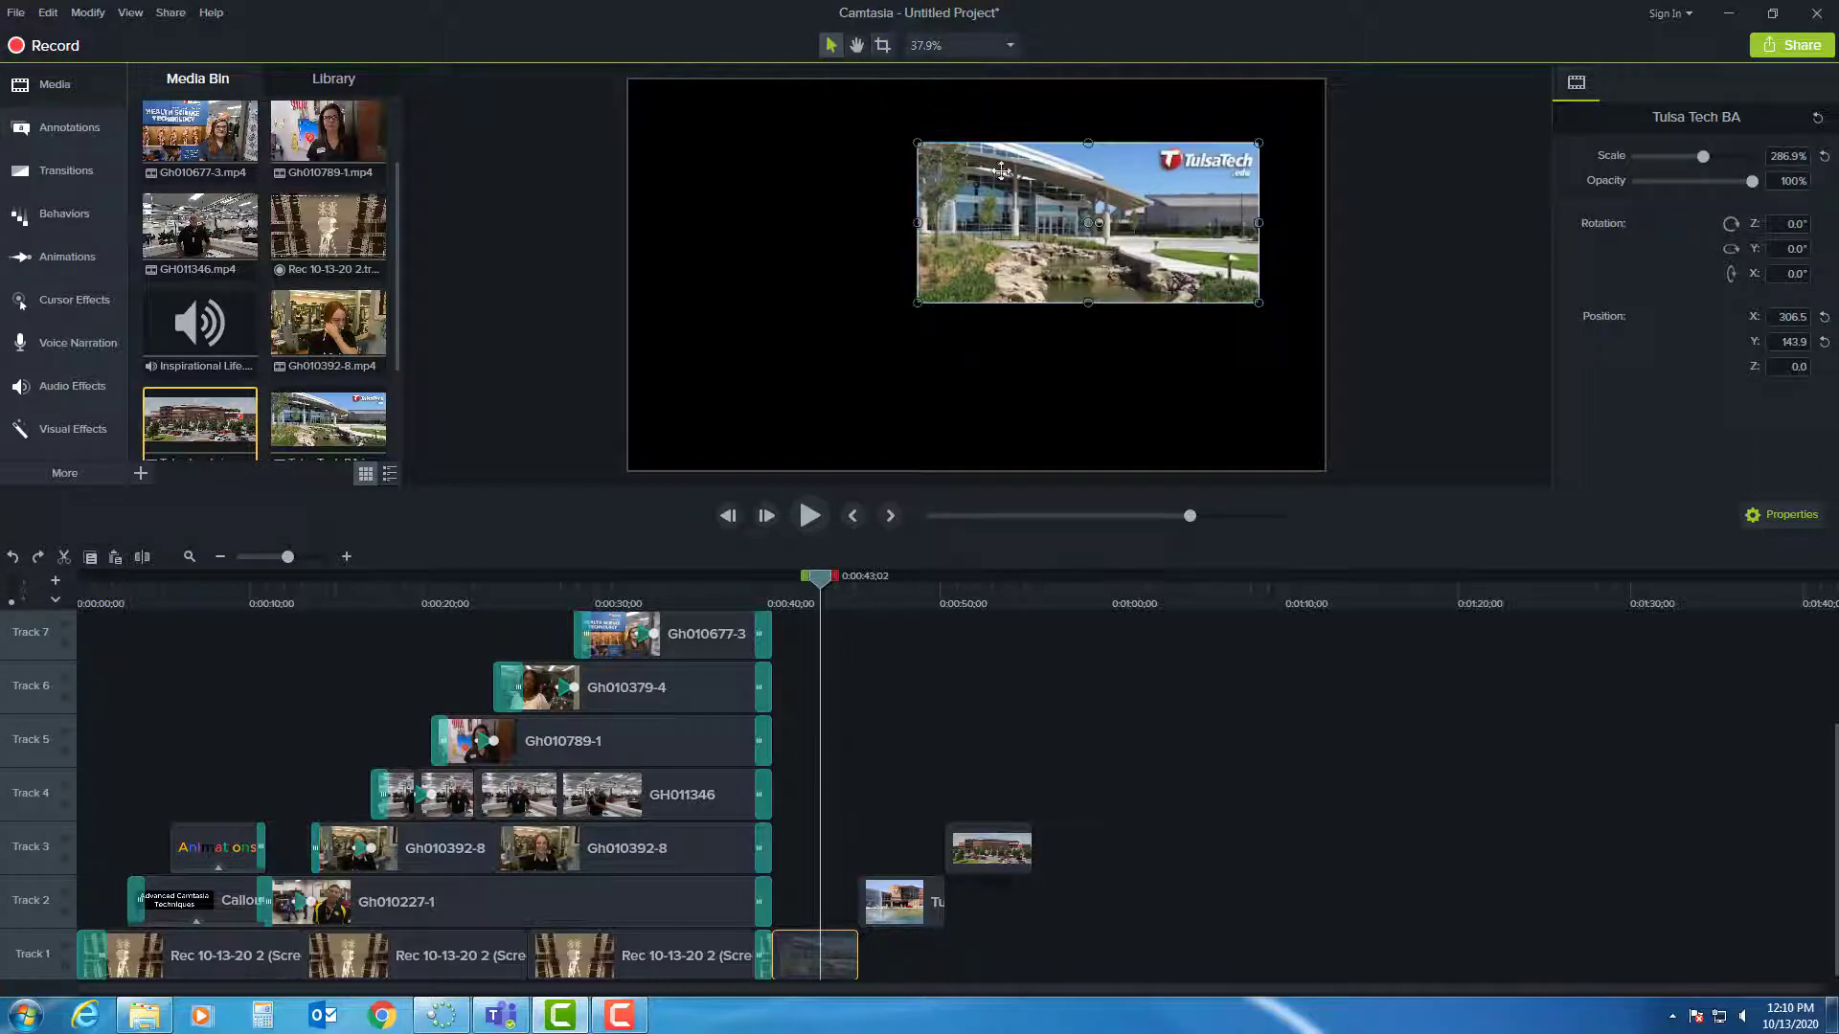
Move the Tulsa Tech BA image to the canvas's upper-left corner and stretch it to fill the whole canvas.
drag(1039, 213, 807, 185)
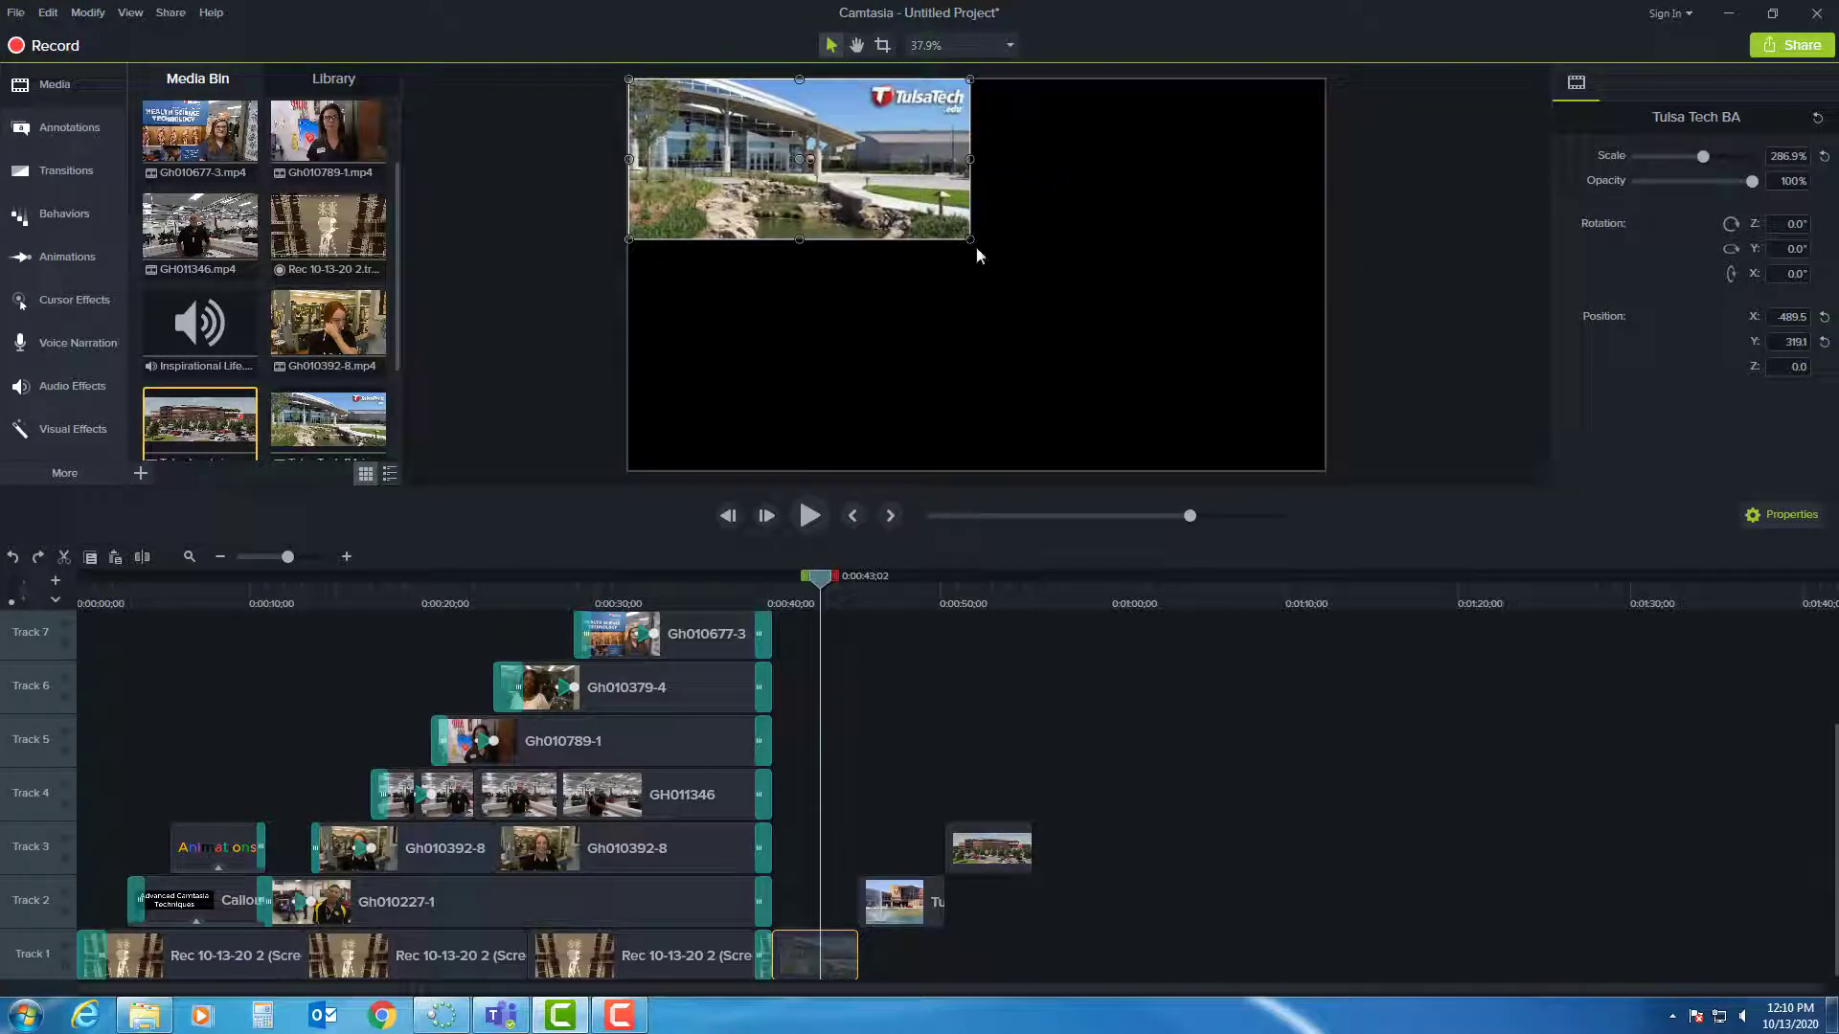
drag(970, 239, 1321, 402)
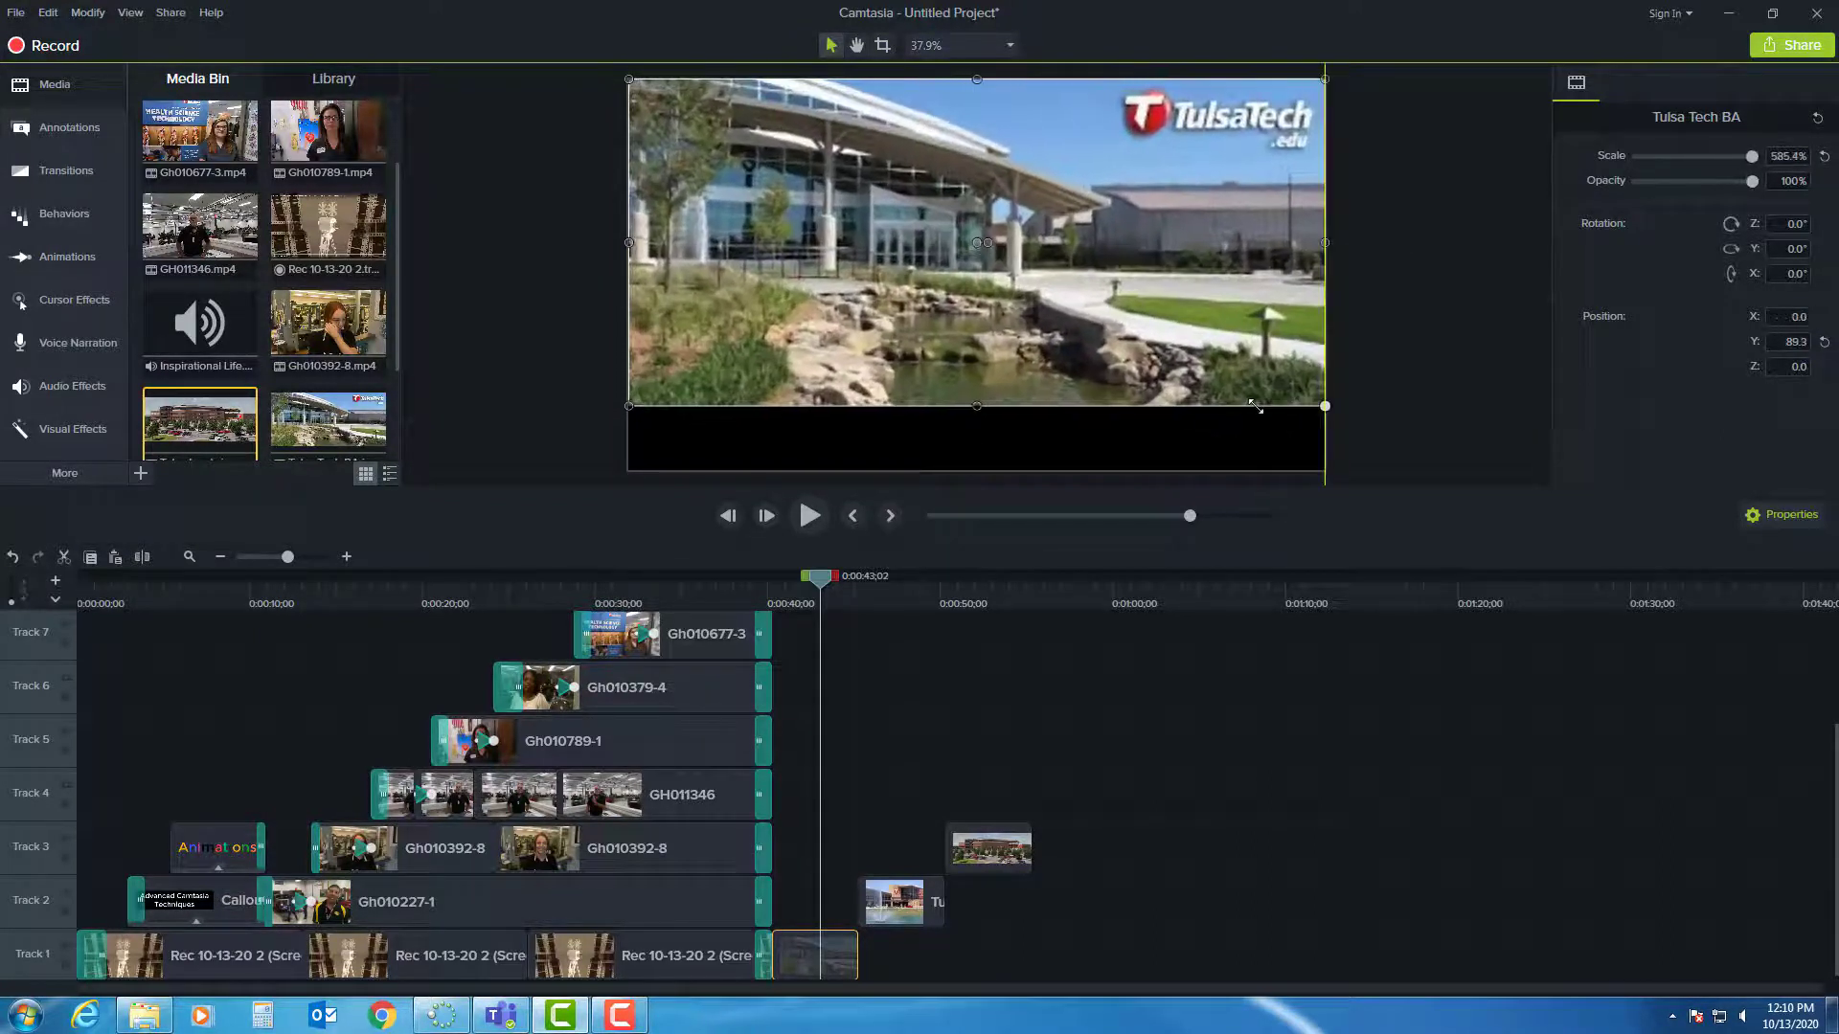
drag(975, 404, 977, 470)
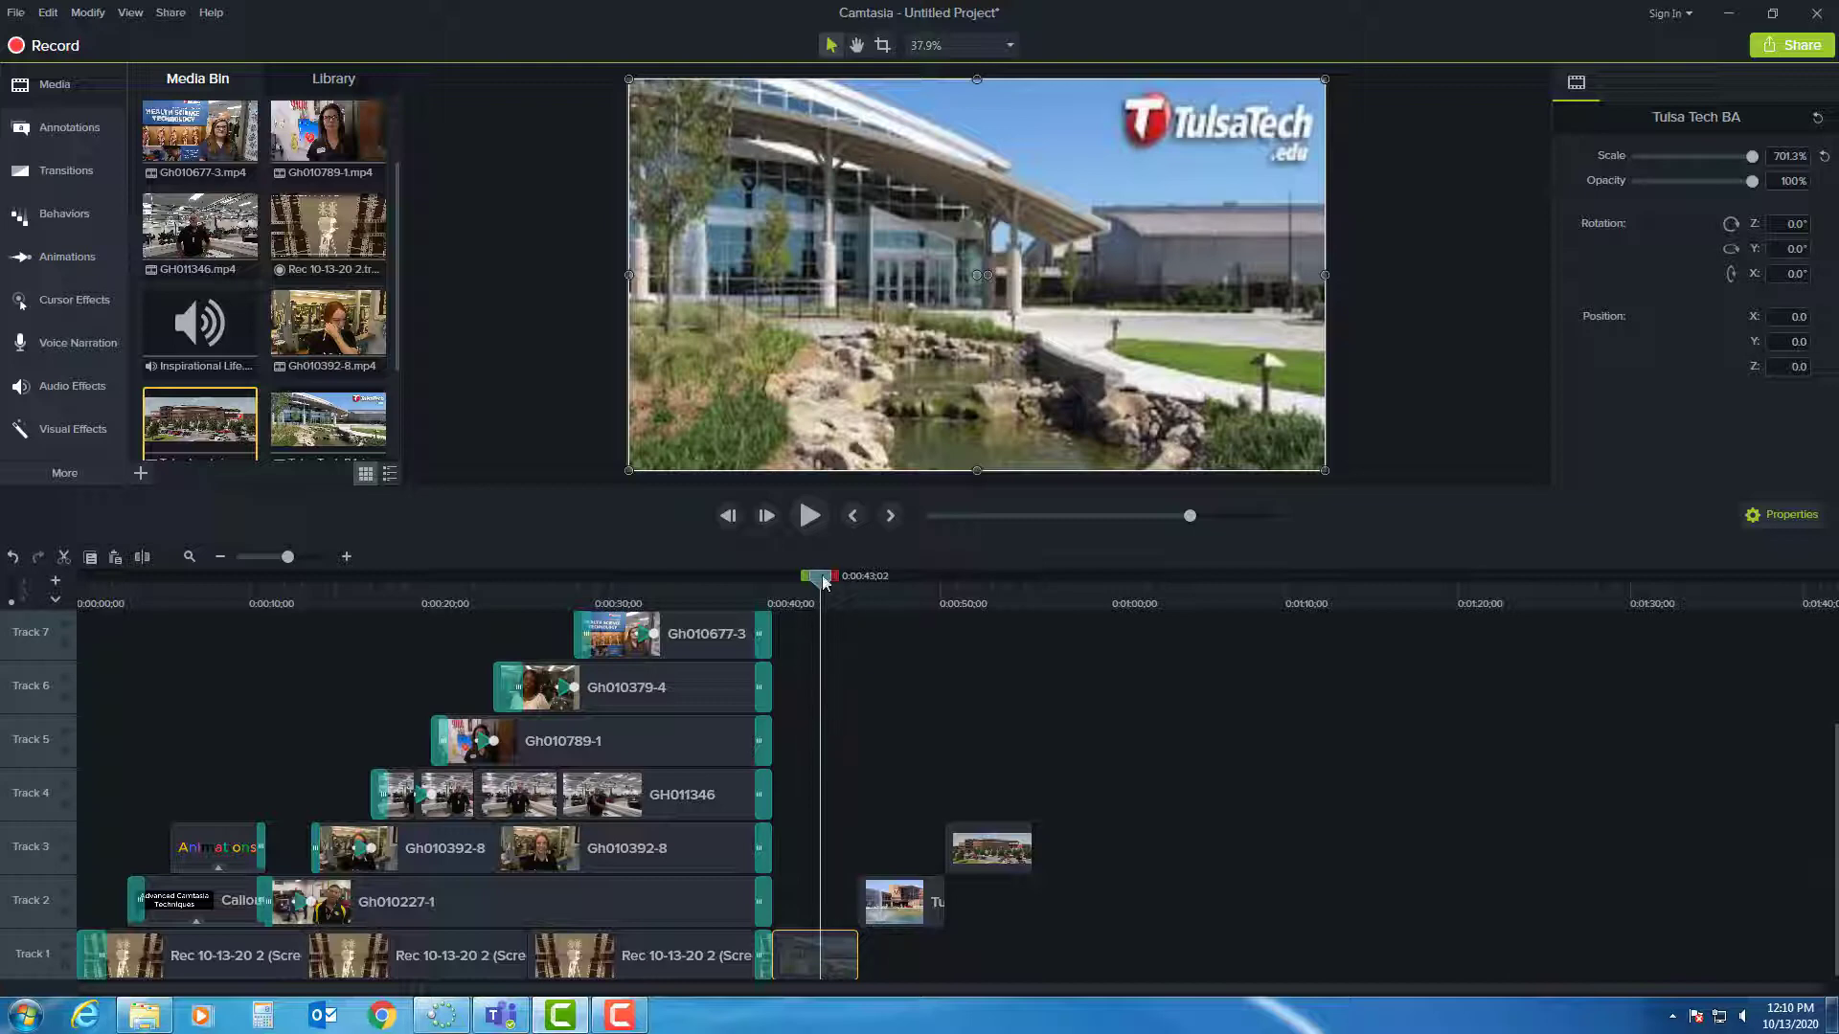
Extend the Tulsa Tech BA clip to about 1:30 and start the Tulsa Tech Owasso clip at the playhead, placed at 0:00:44;24.
drag(820, 578, 855, 605)
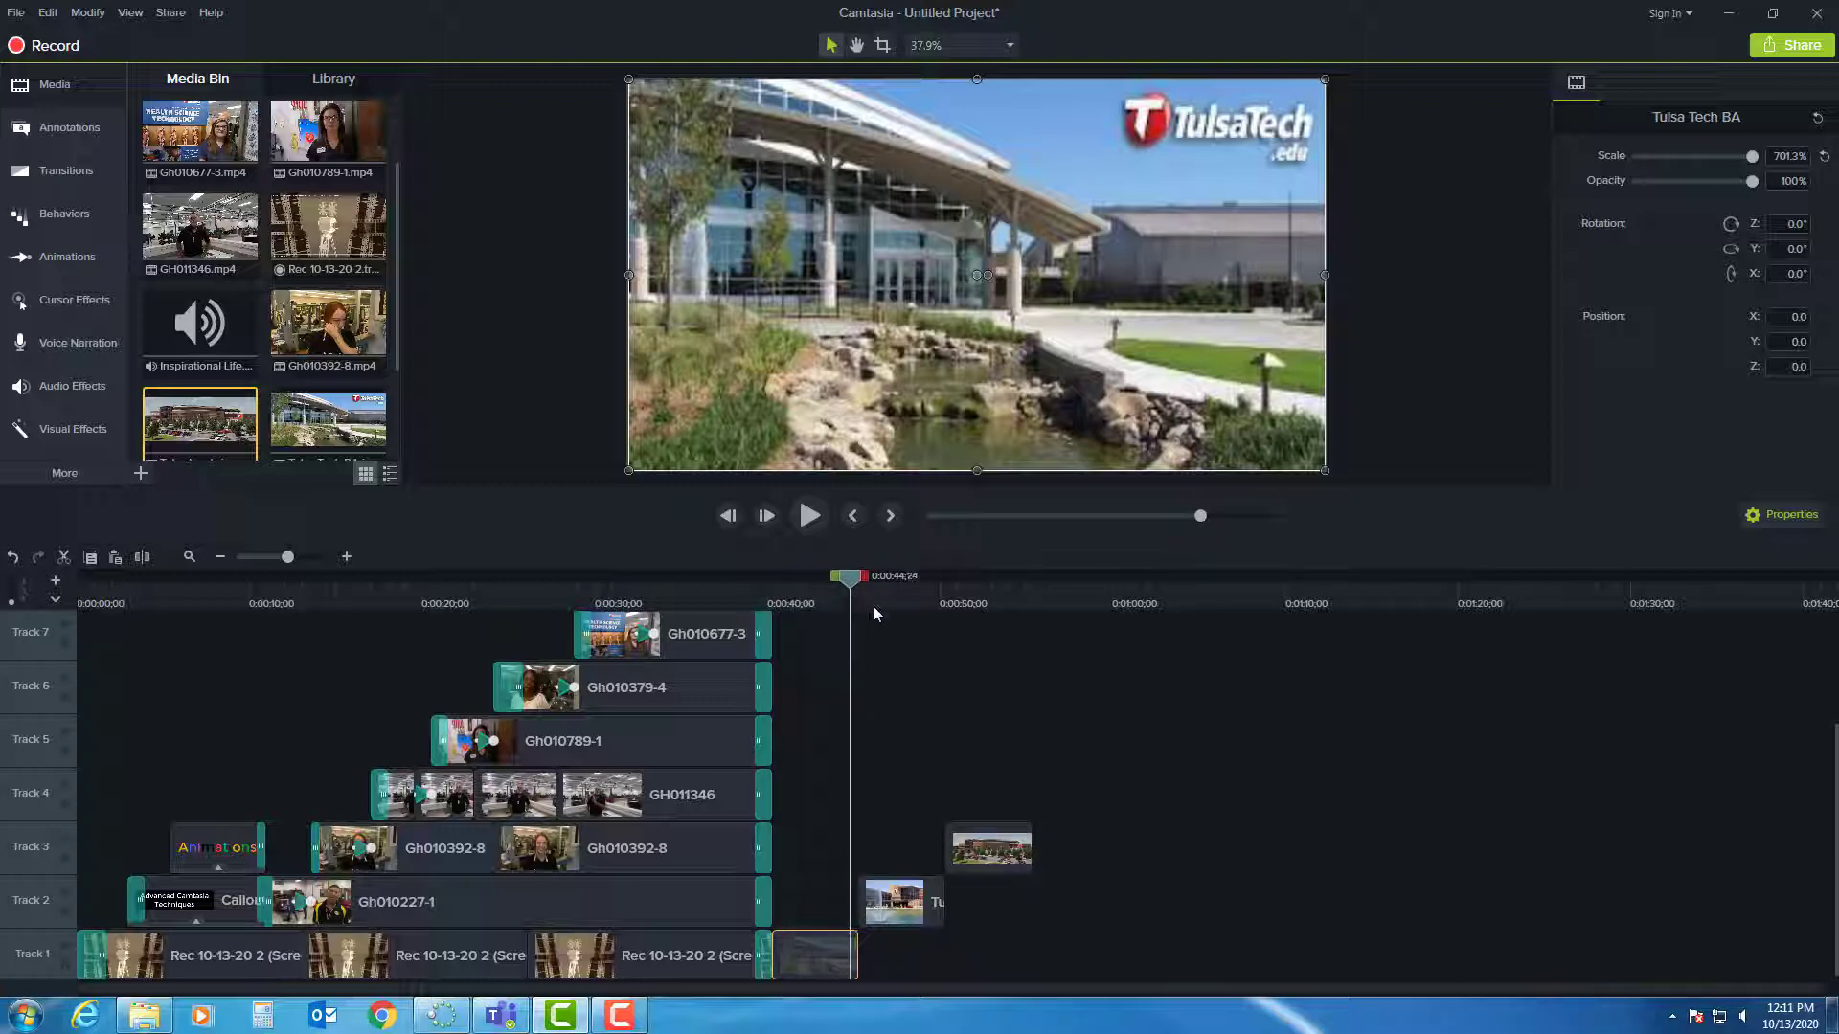
drag(892, 912, 1622, 949)
click(836, 963)
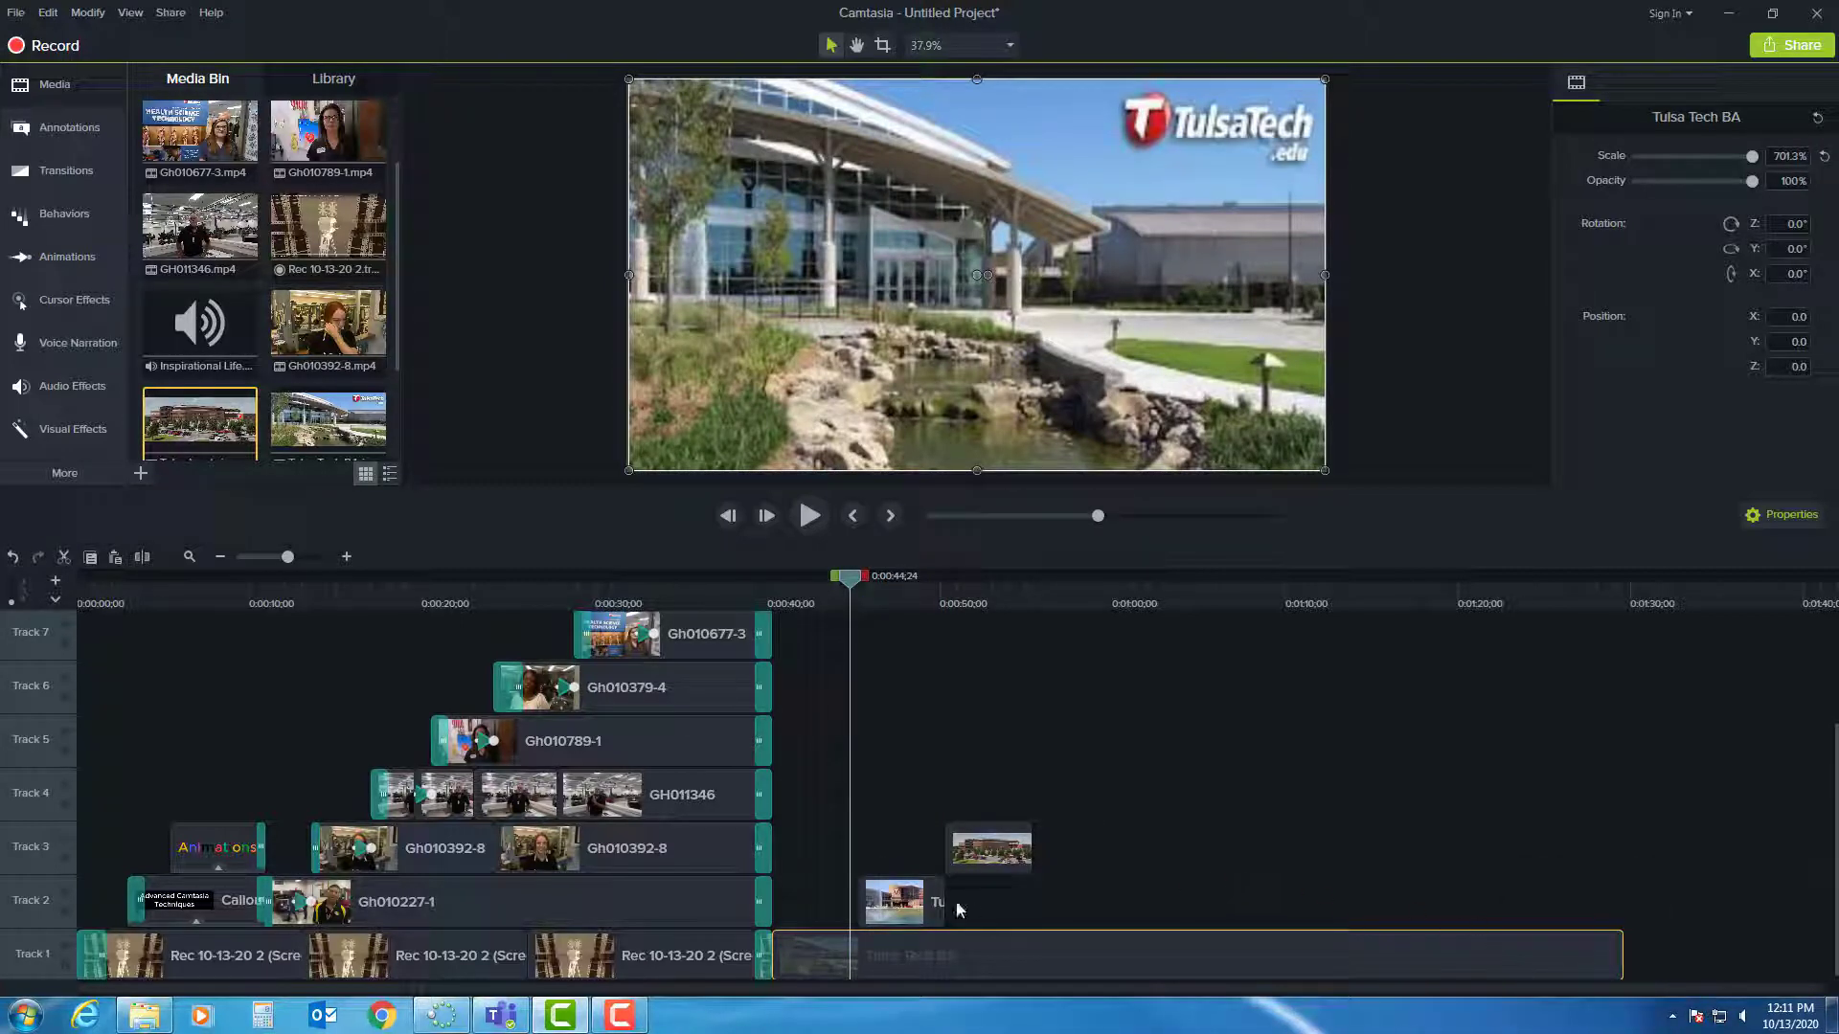
drag(920, 904, 906, 904)
Resize the Tulsa Tech Owasso image so that it fills the whole canvas.
drag(1022, 236, 1232, 79)
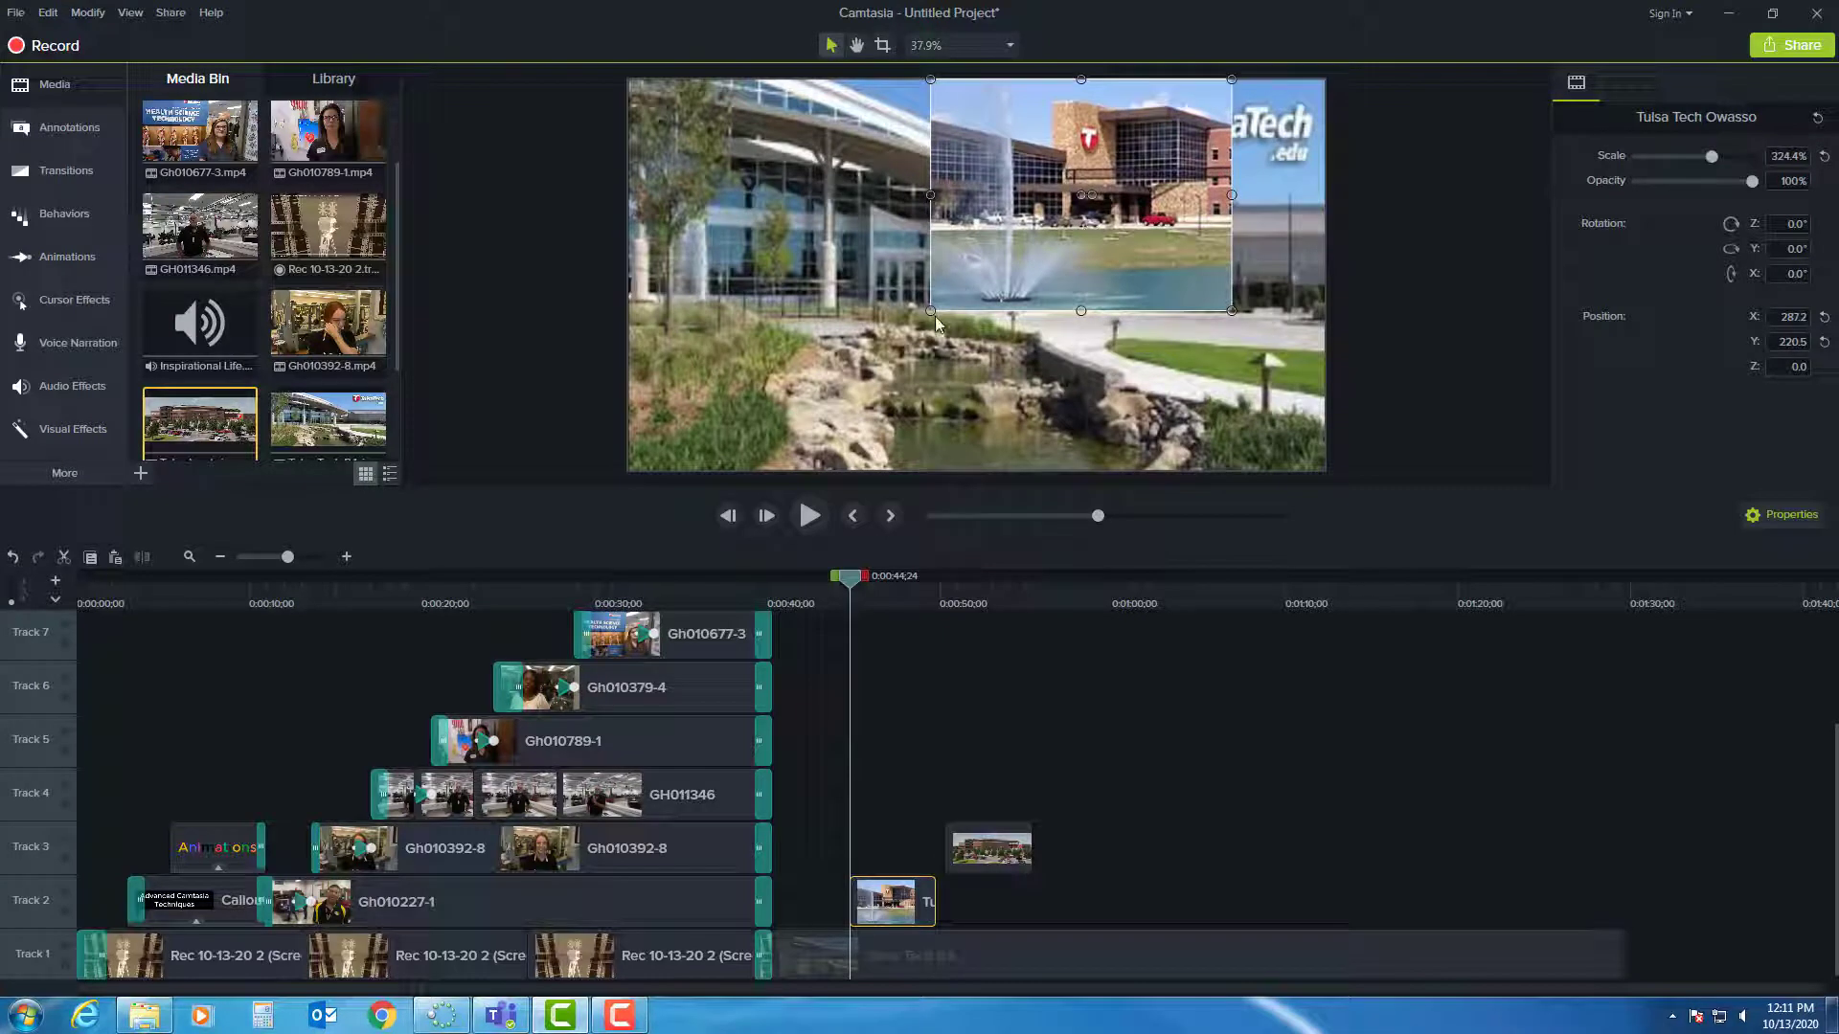
drag(930, 310, 728, 454)
drag(722, 275, 629, 275)
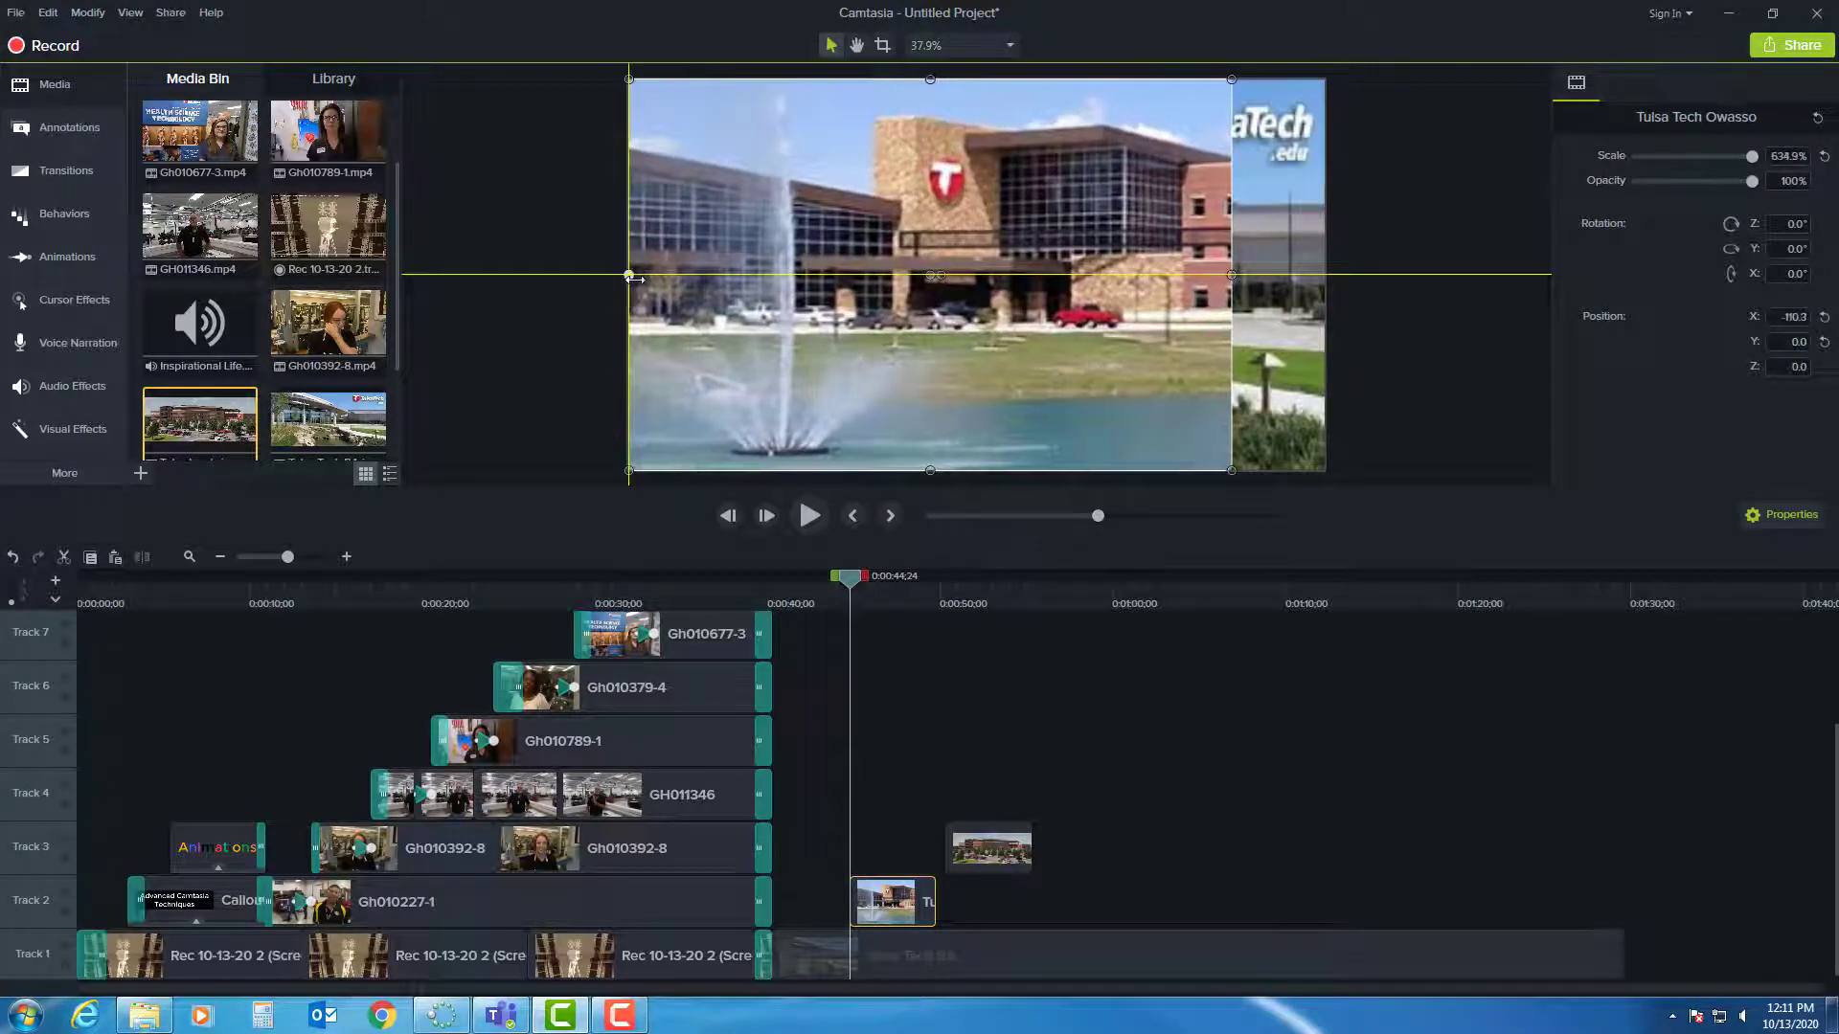
drag(1242, 274, 1325, 275)
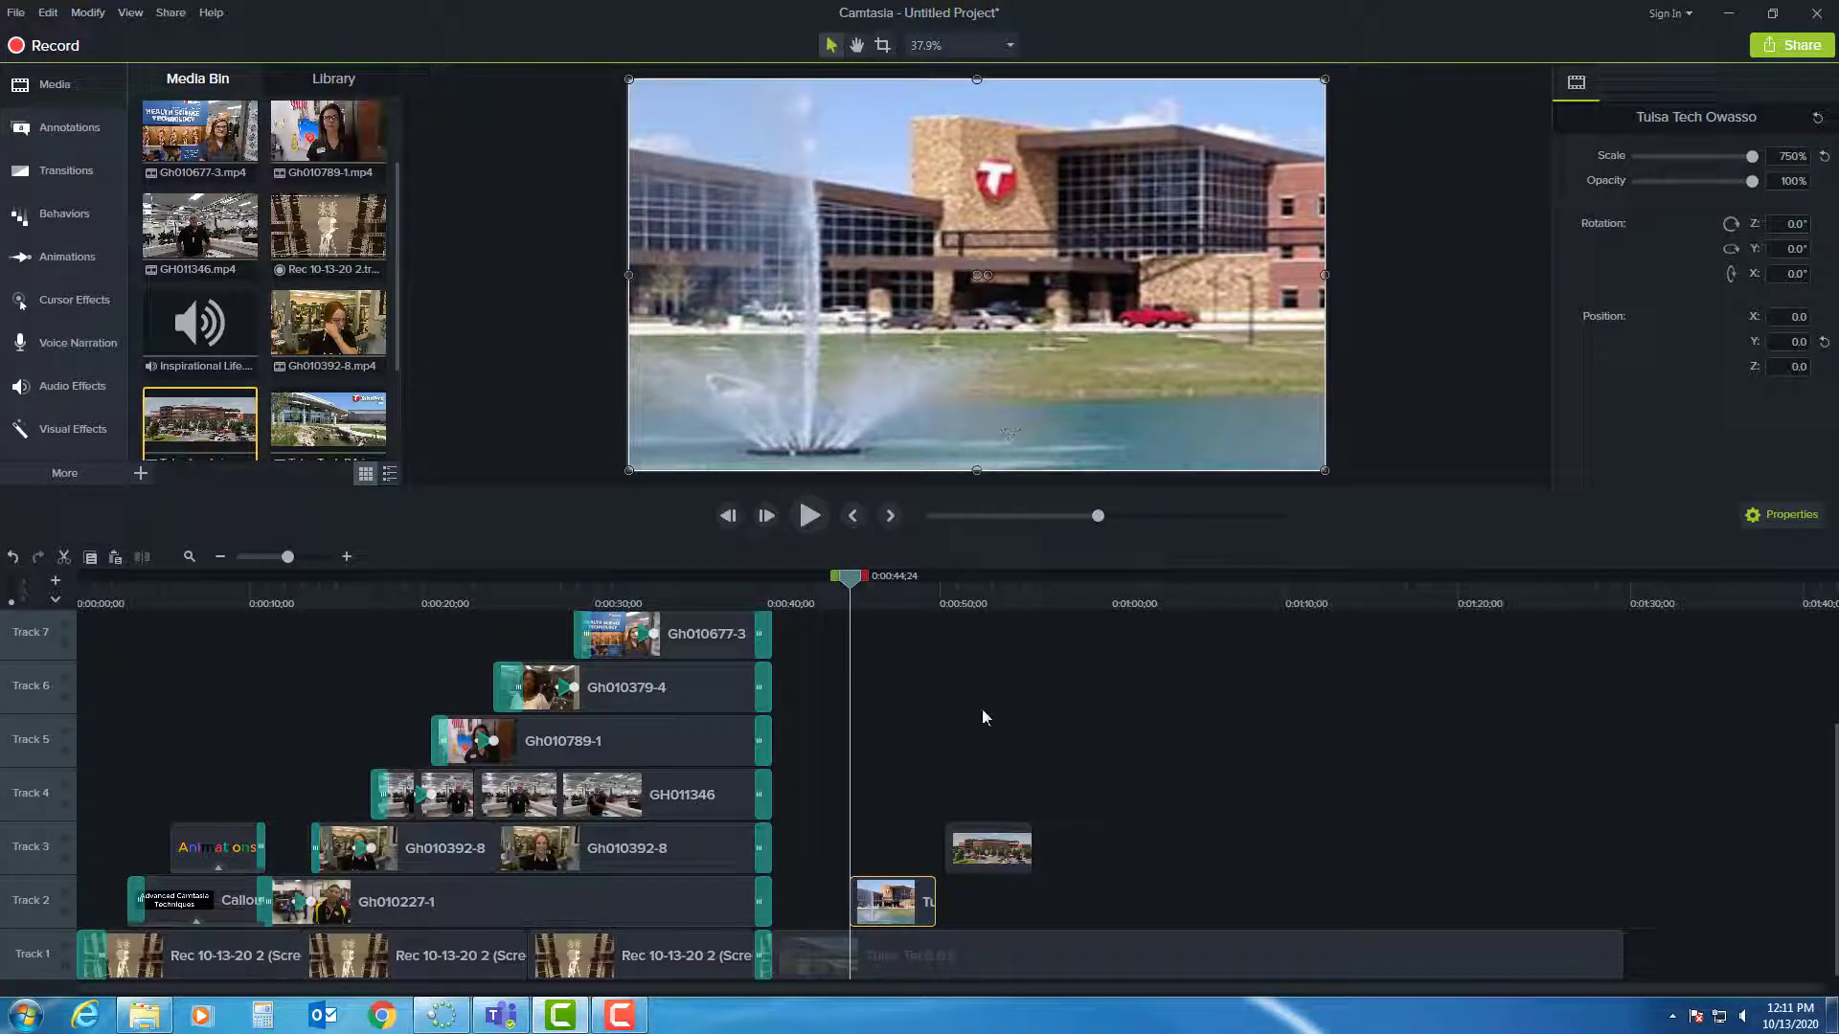
Extend the Tulsa Tech Owasso clip to the Tulsa Tech BA clip's end and shift the Tulsa Lemly clip to start at about 0:49.
drag(938, 910, 1614, 891)
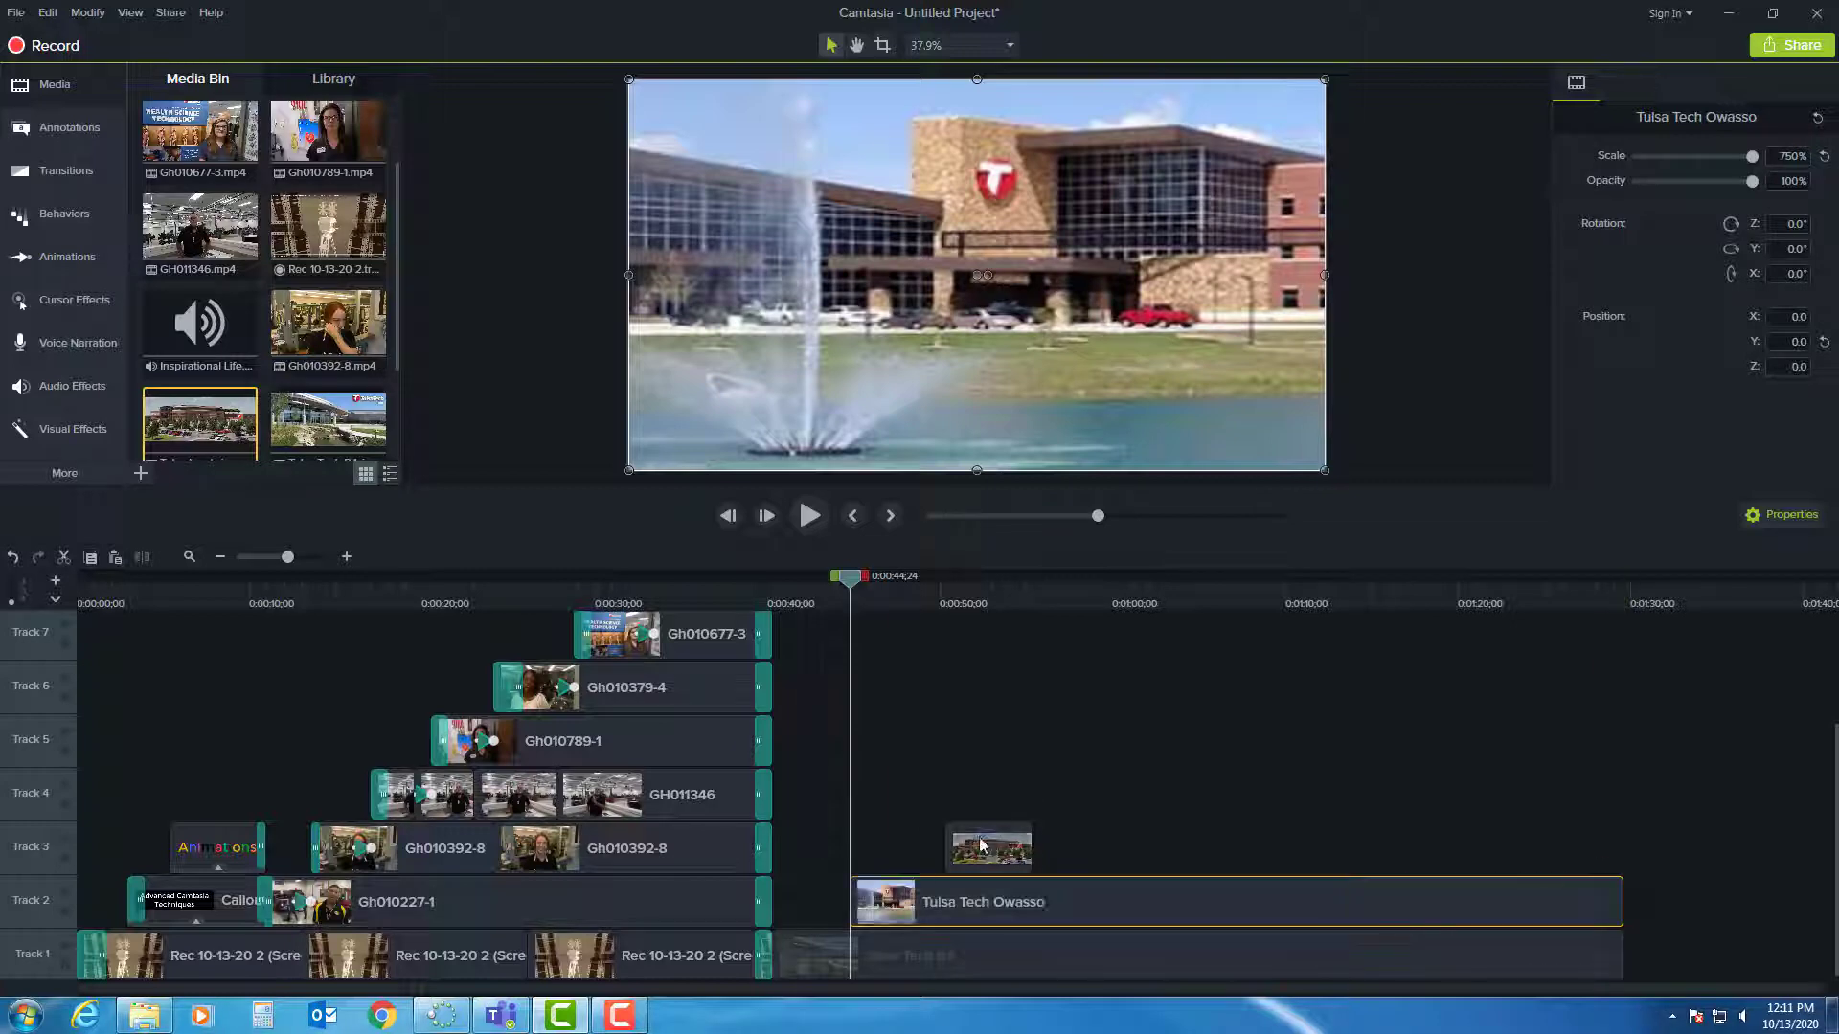
drag(979, 837, 958, 848)
drag(847, 582, 951, 577)
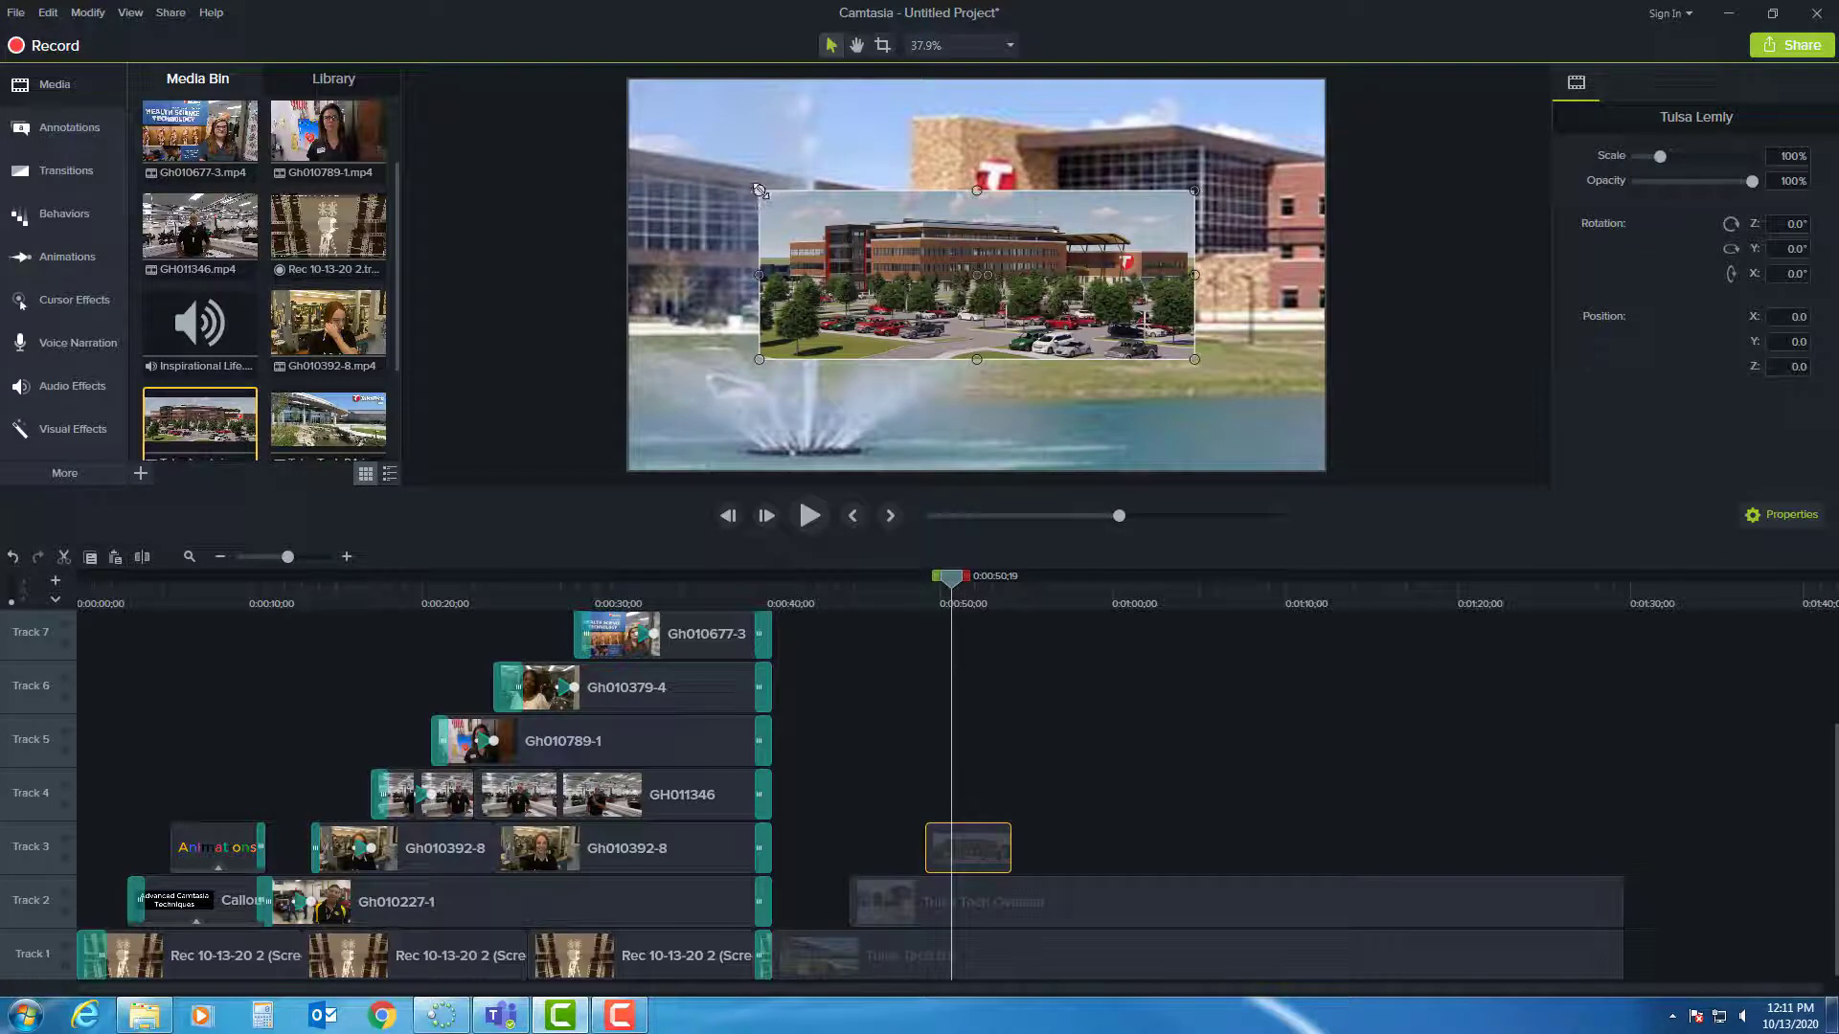
drag(760, 192, 606, 130)
drag(760, 134, 629, 140)
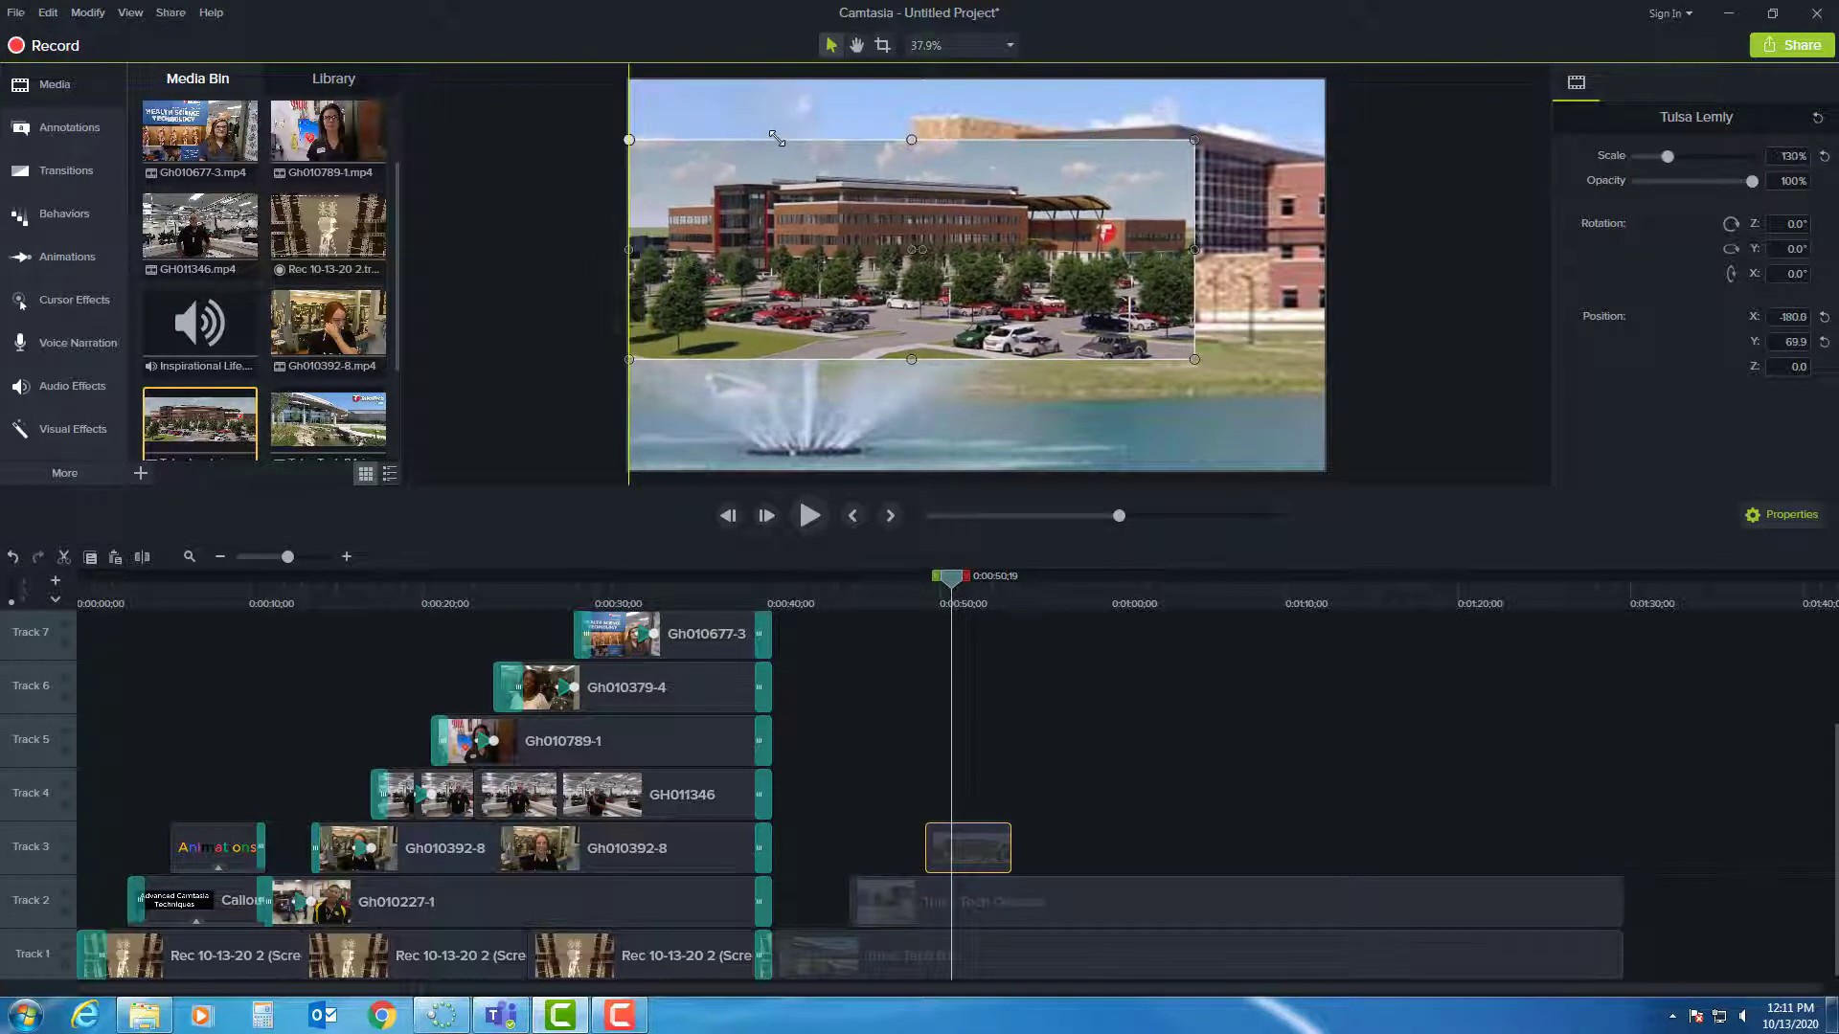
drag(1195, 143, 1325, 91)
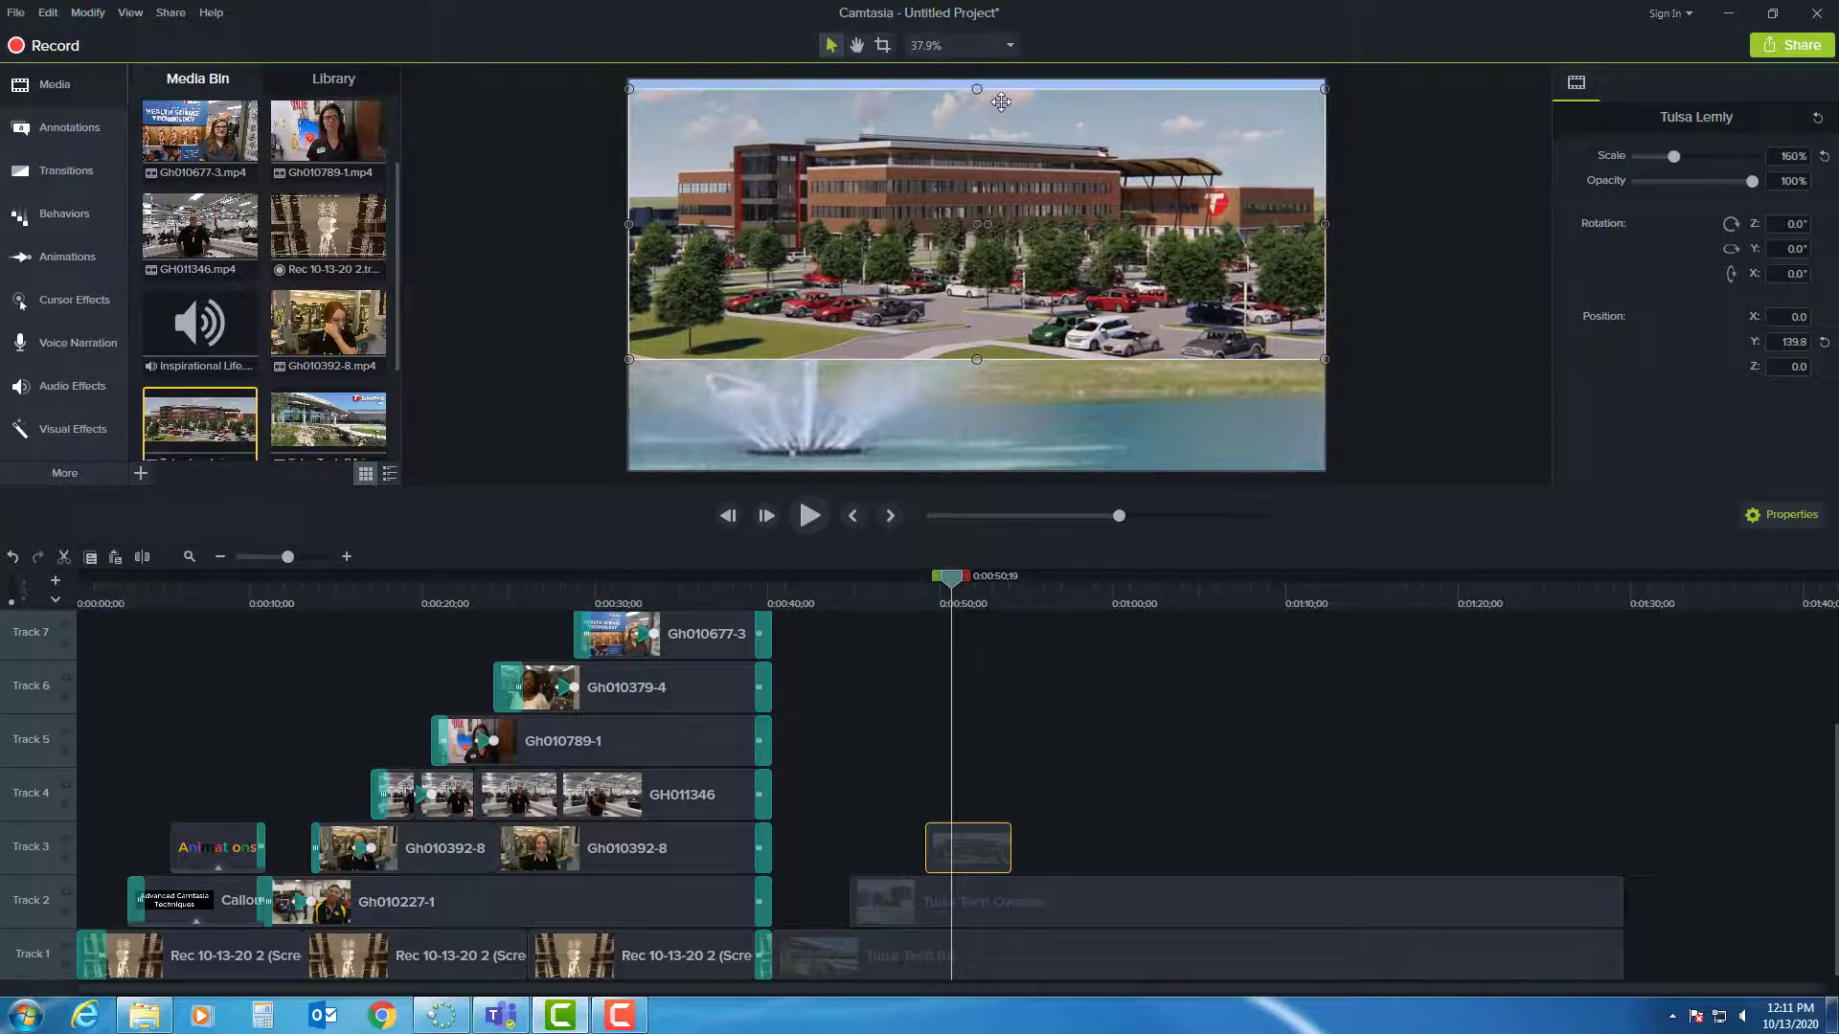
drag(976, 89, 975, 78)
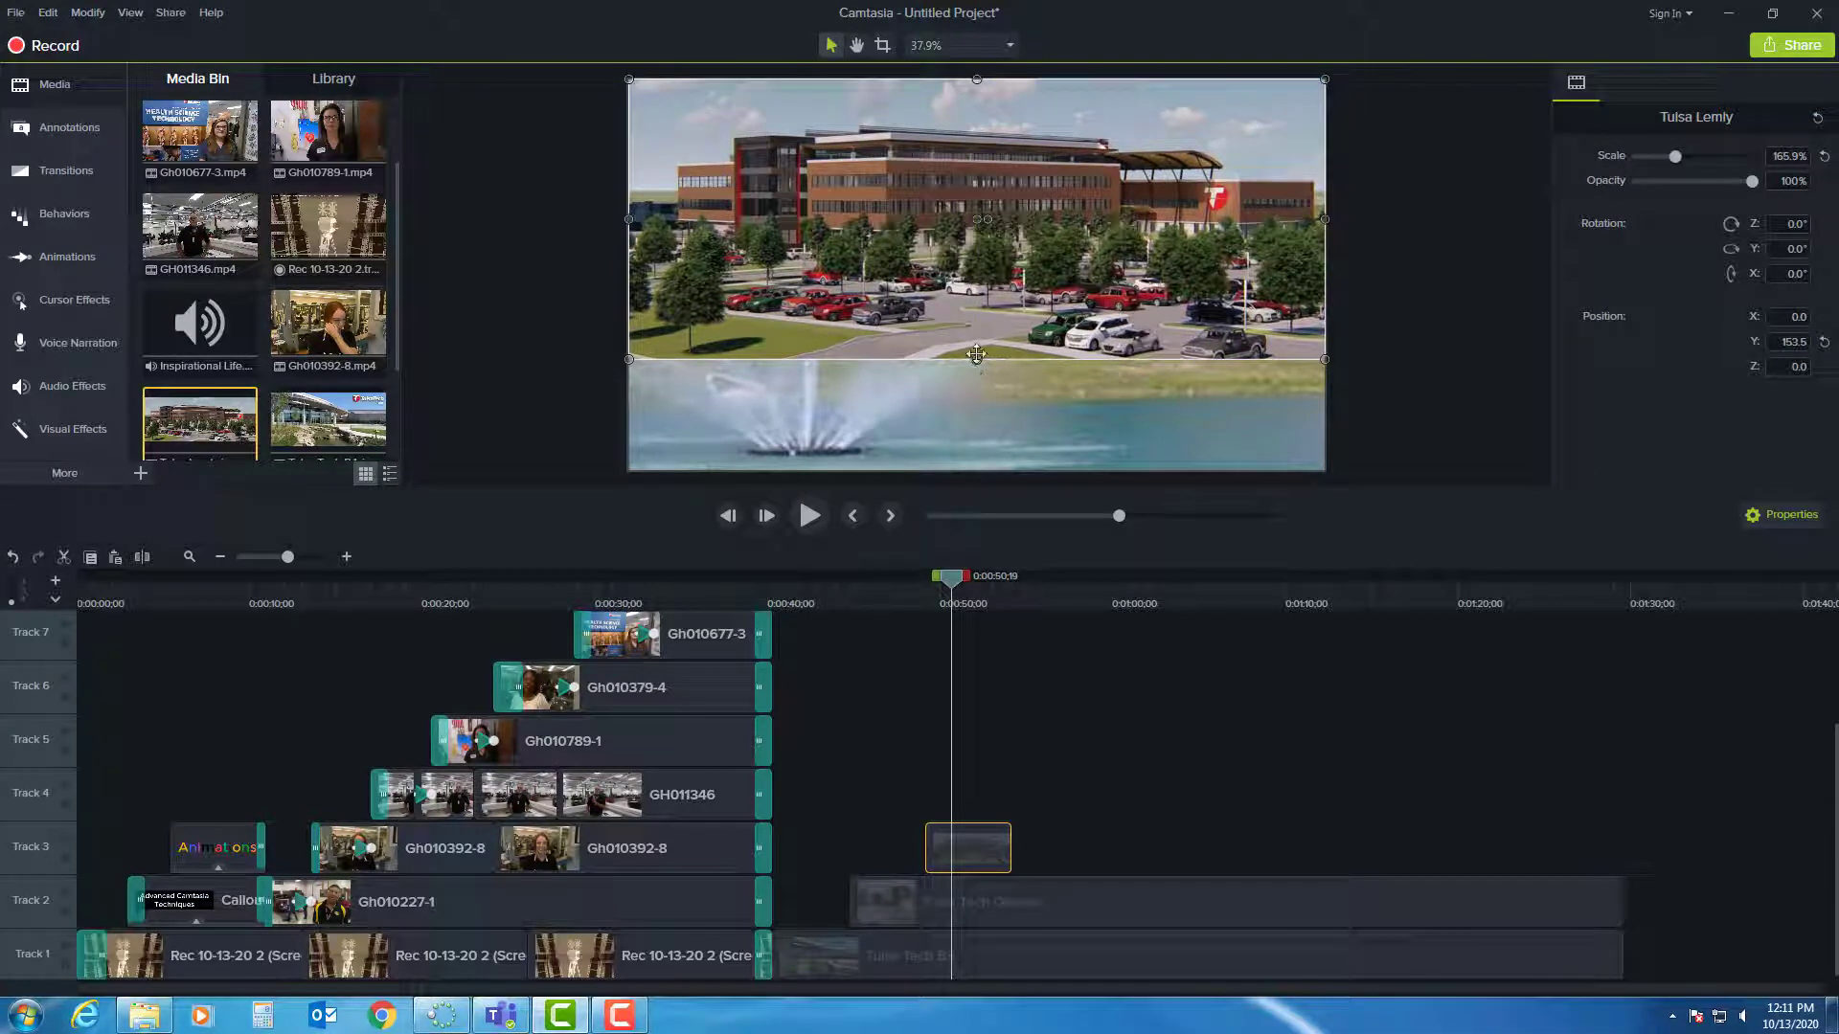
drag(976, 359, 975, 470)
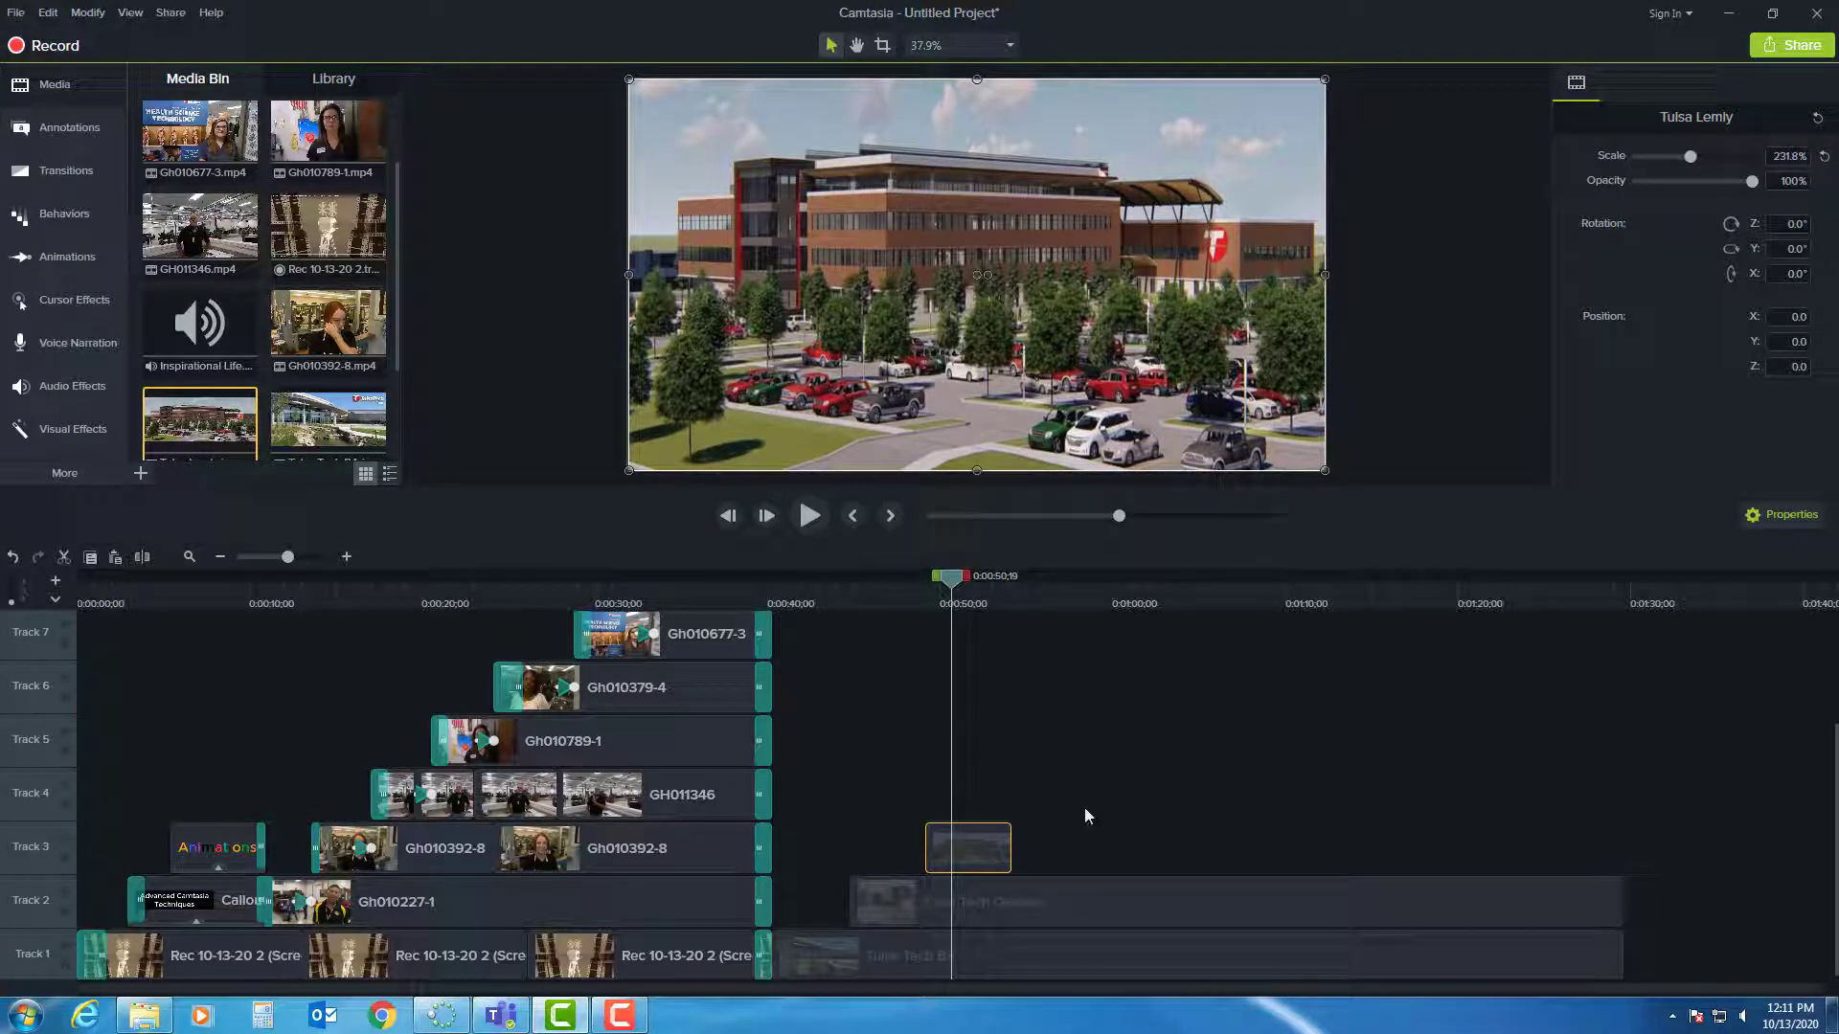
drag(1010, 842, 1625, 847)
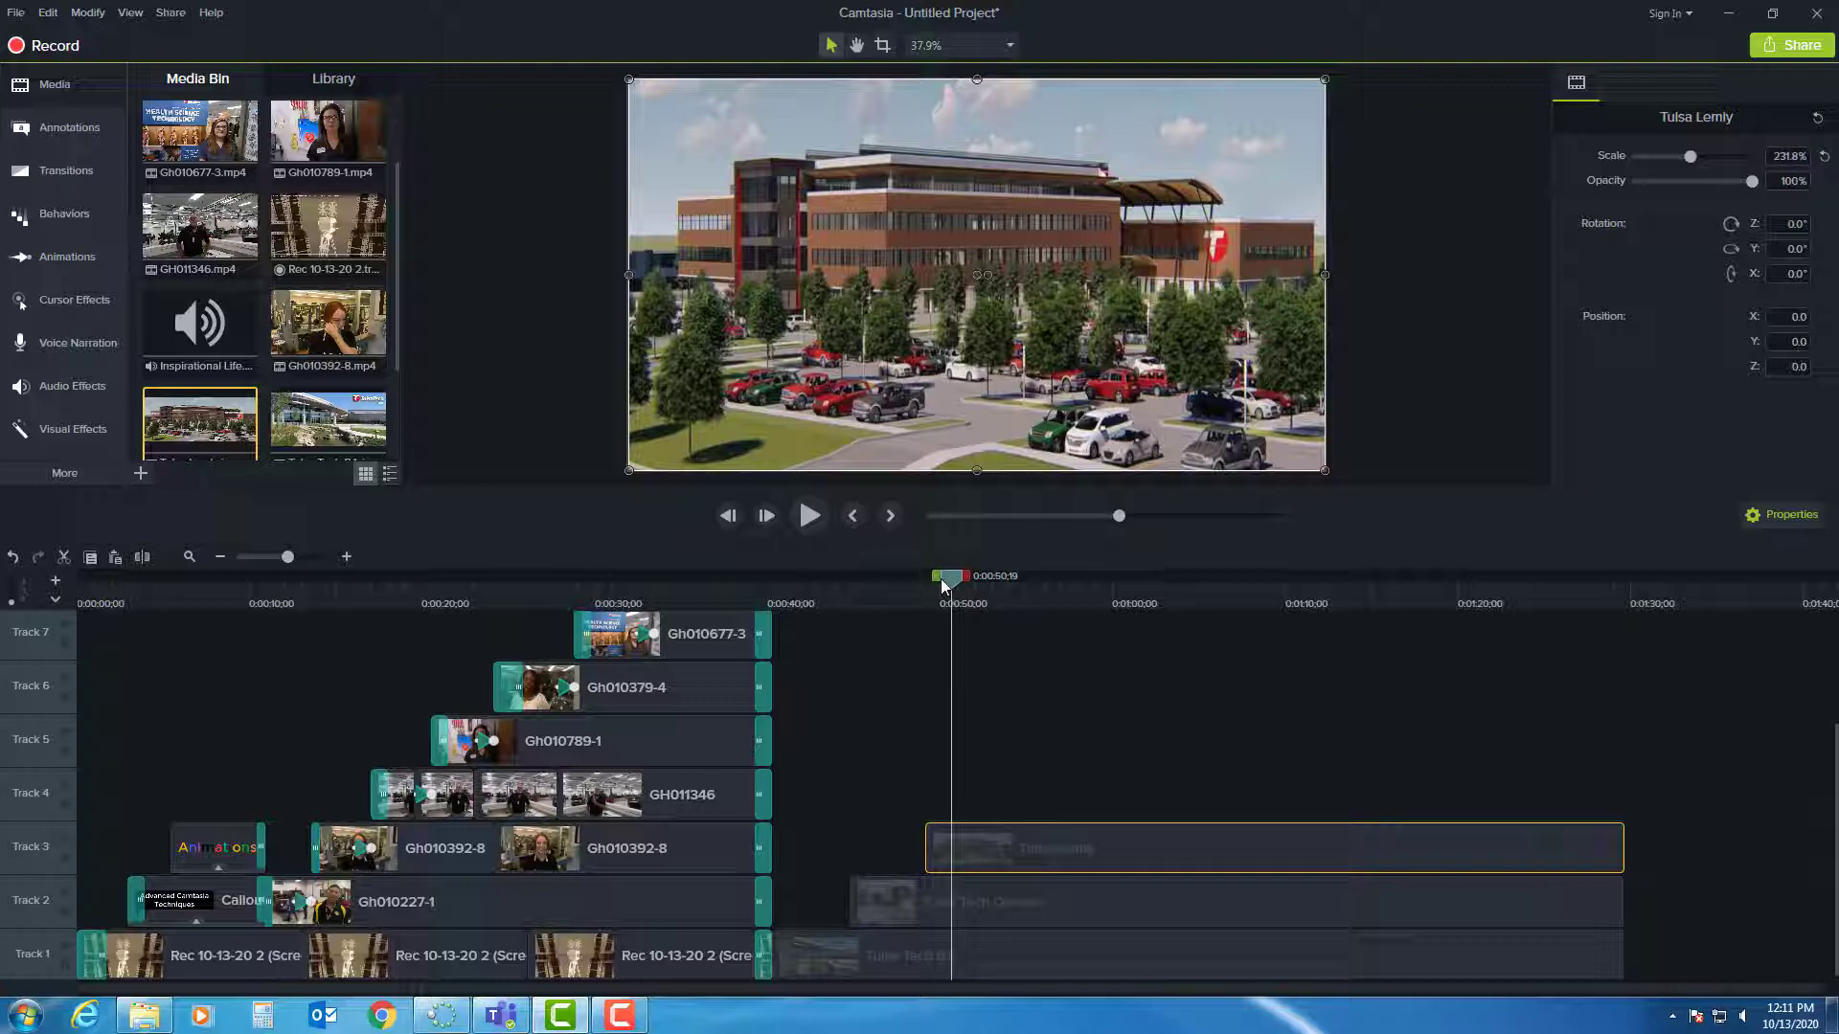
Apply a Scale Down animation near the start of the Tulsa Tech BA clip on track 1.
click(71, 260)
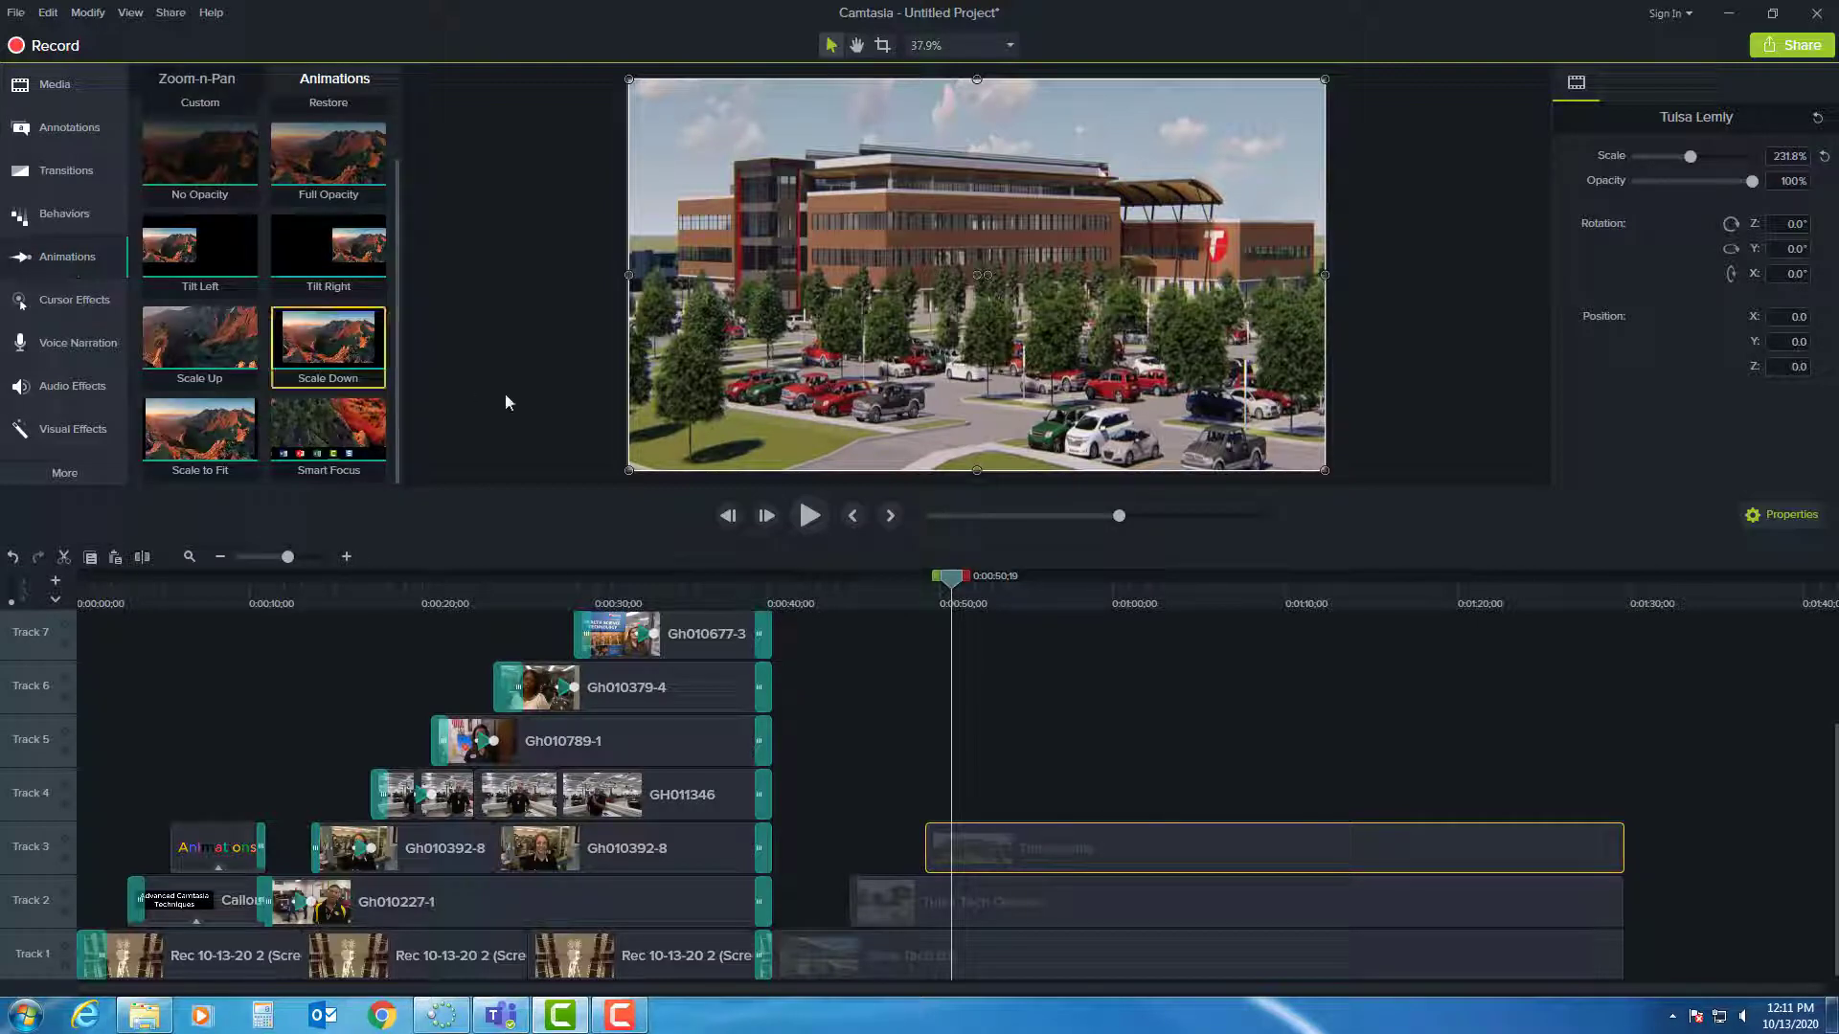
click(221, 83)
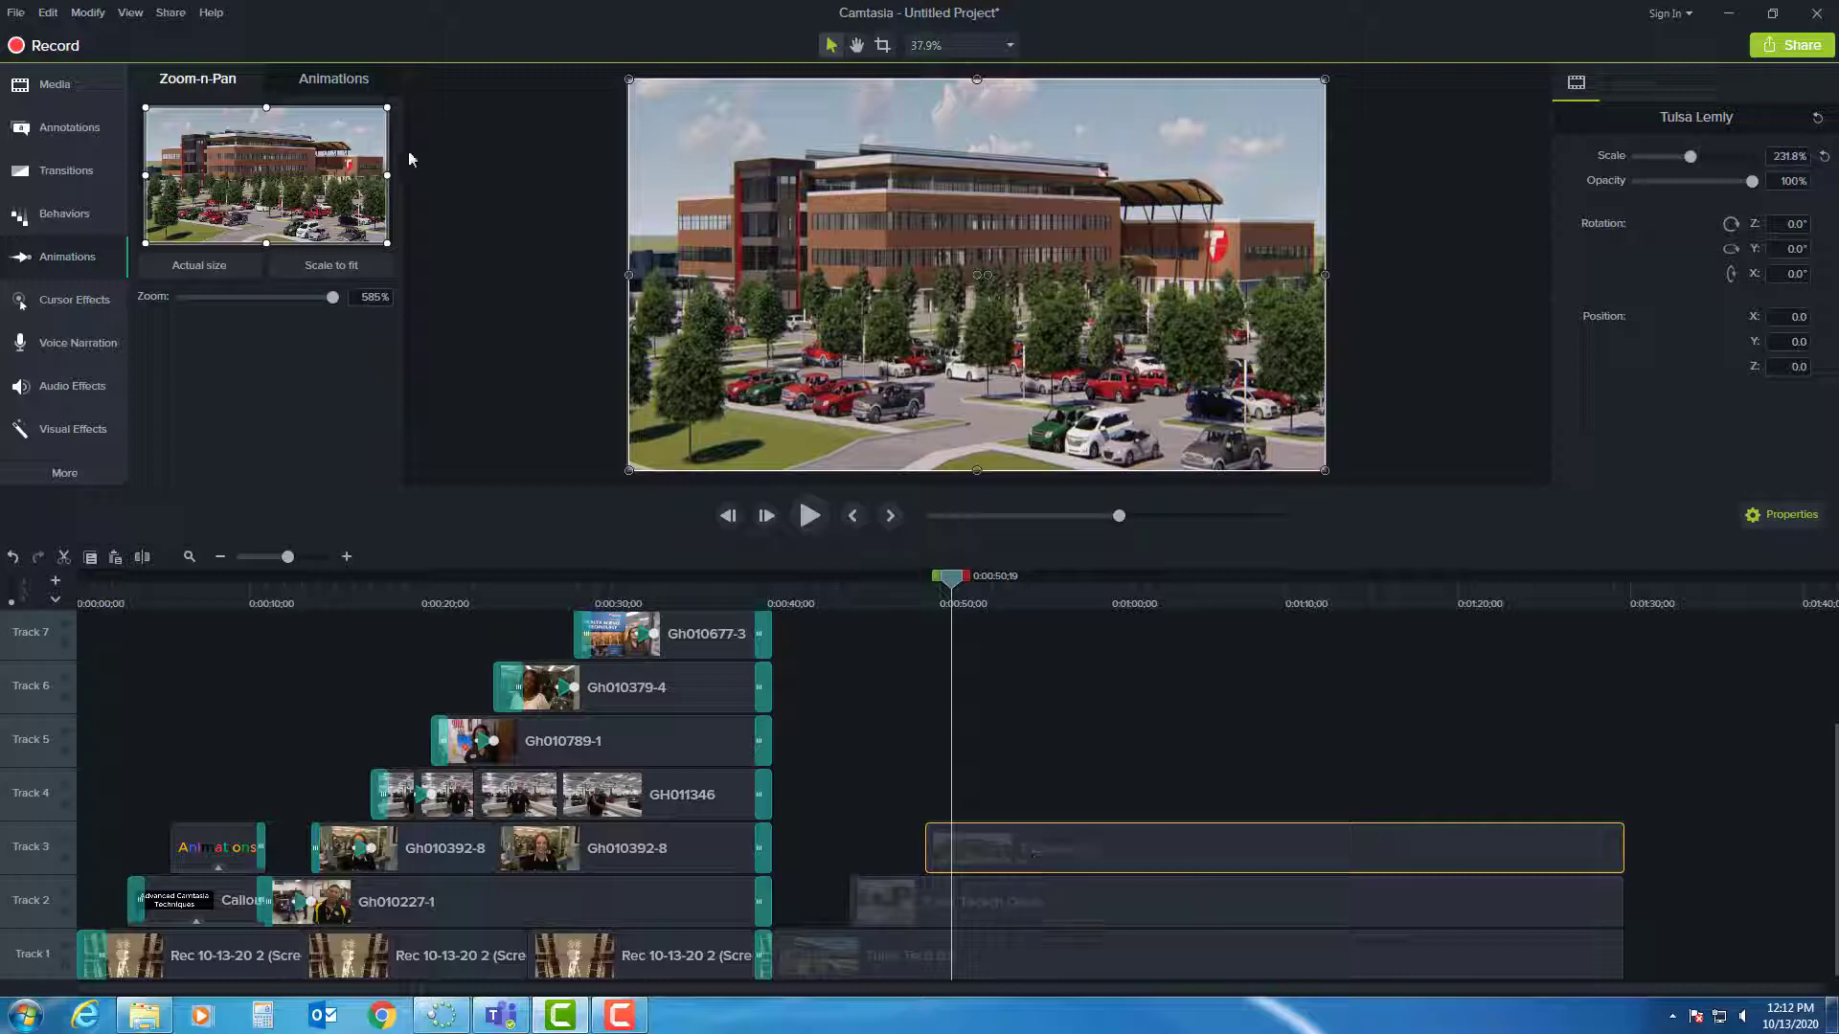
click(314, 84)
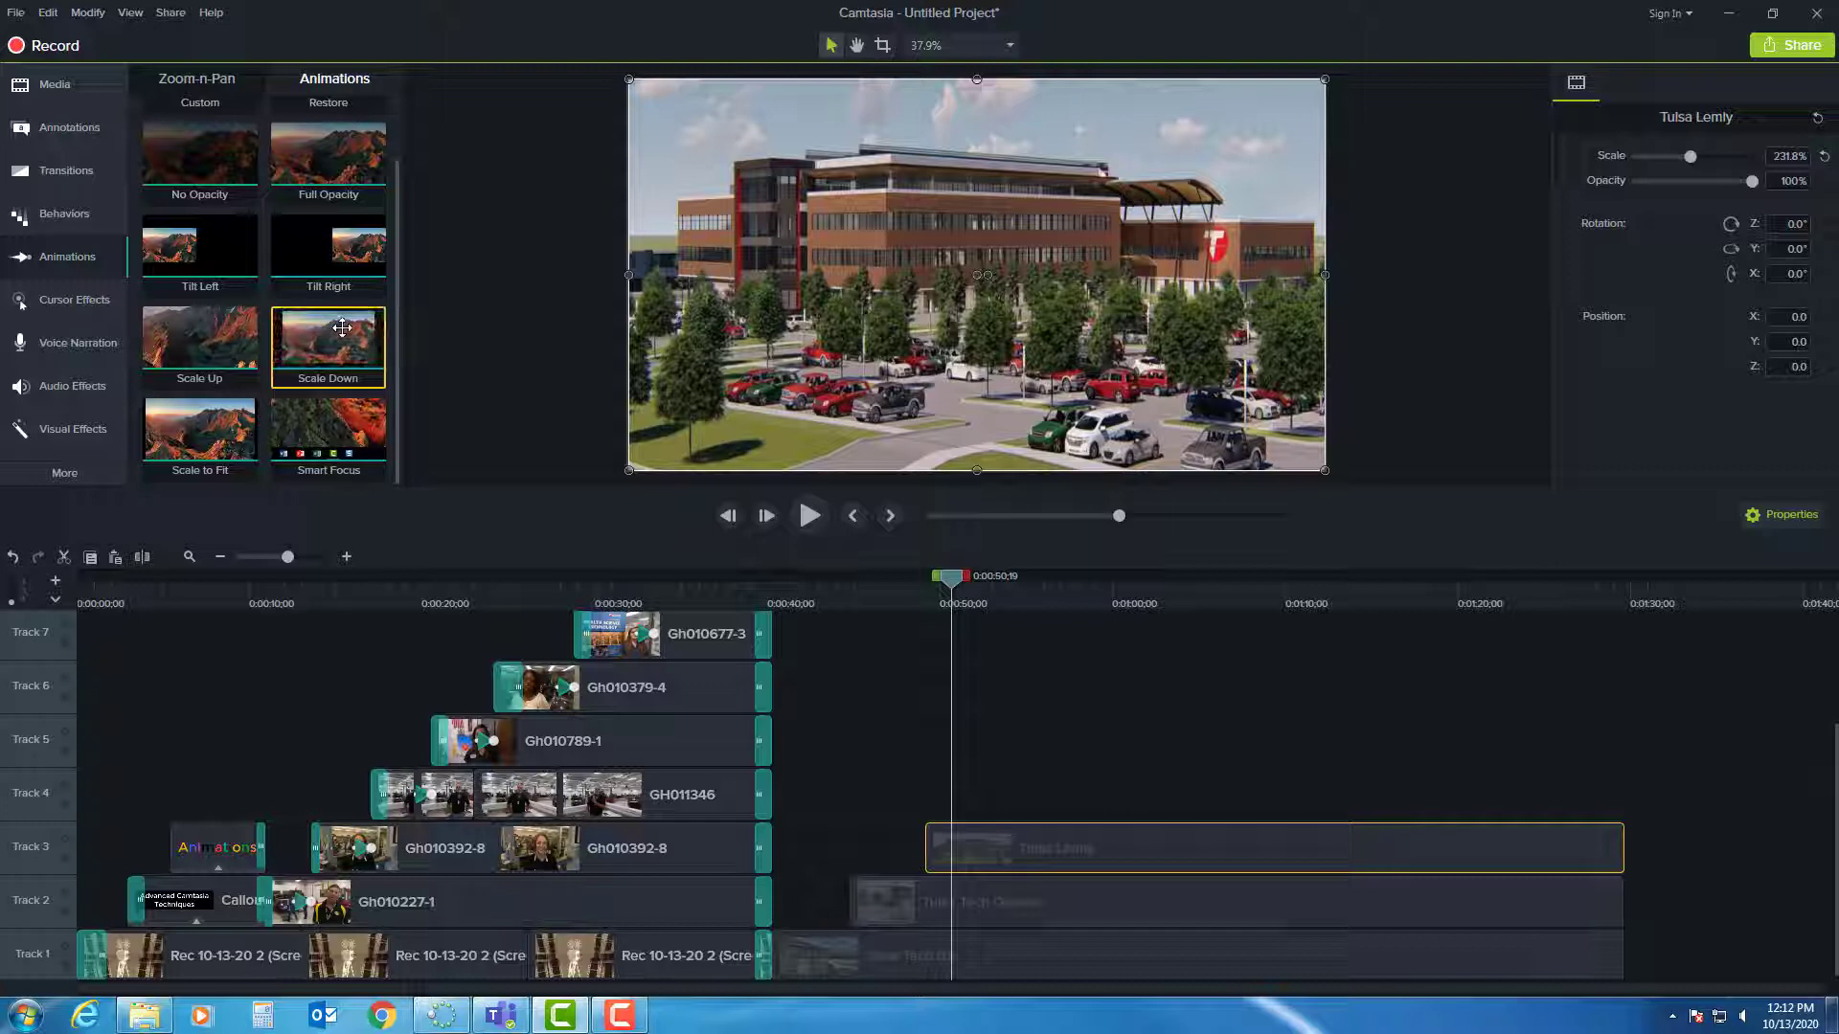
drag(342, 327, 822, 954)
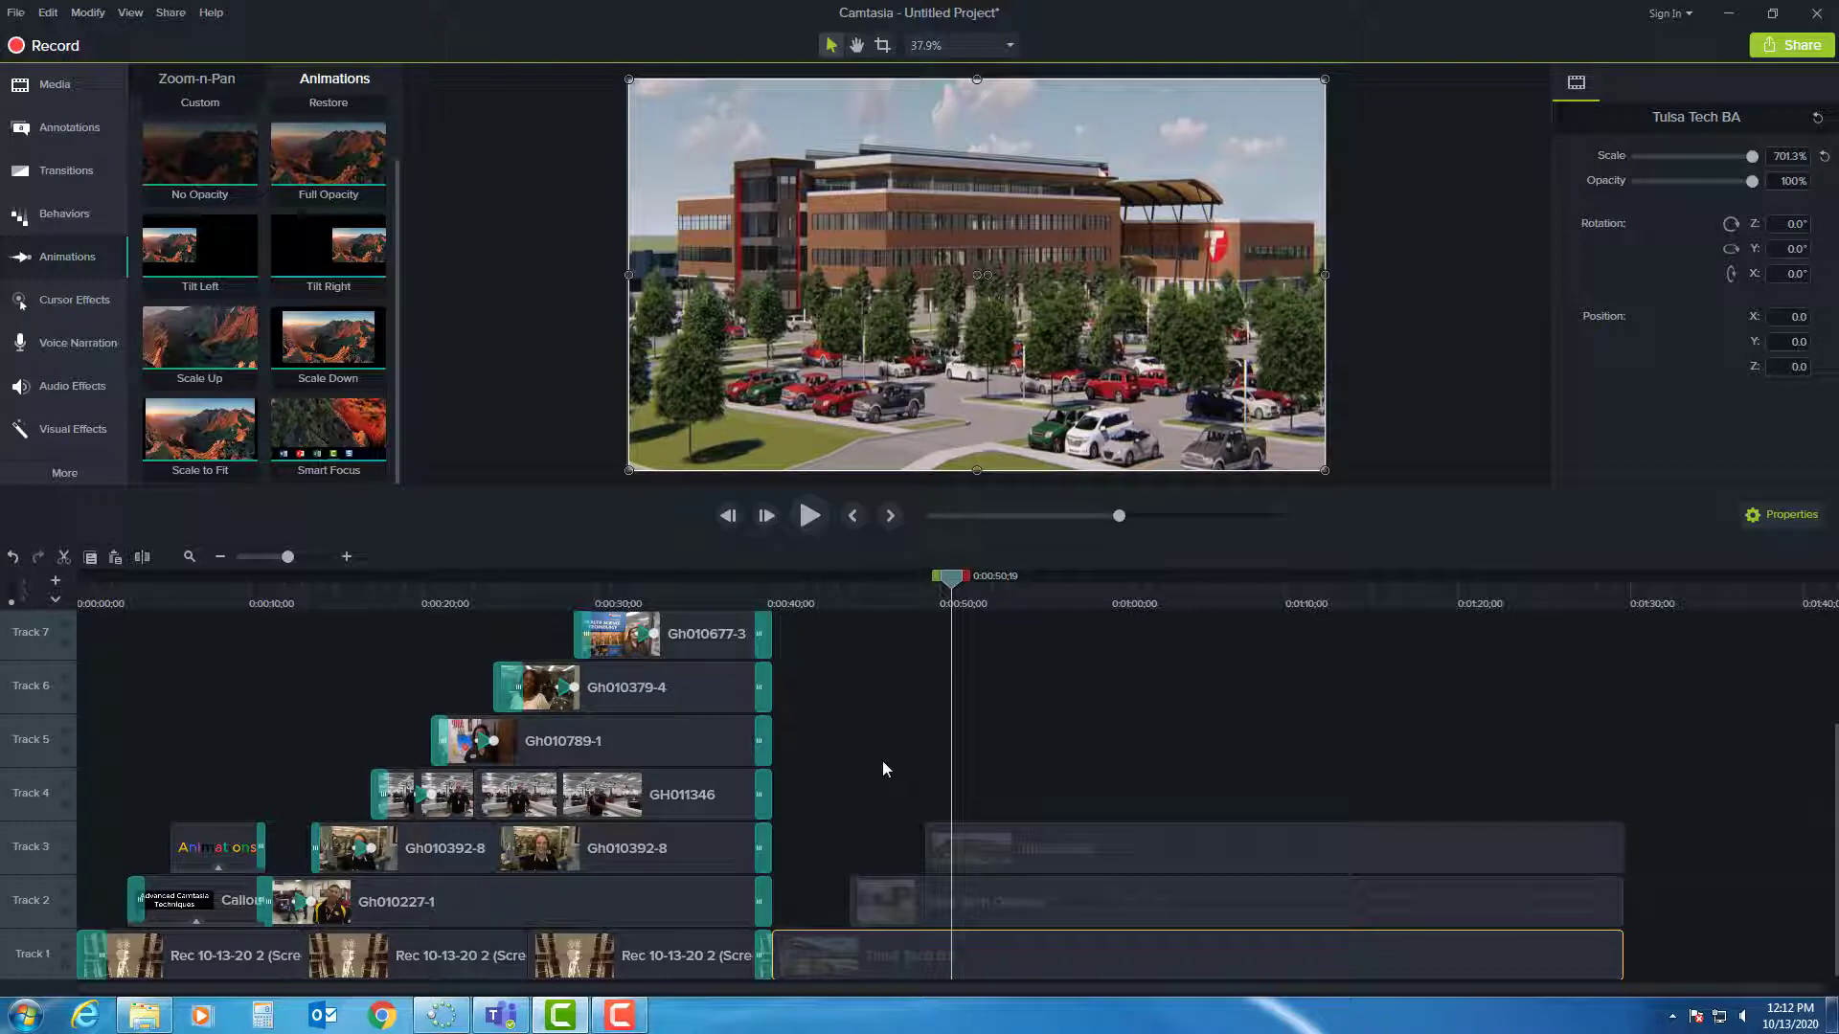
scroll(882, 766, up, 2)
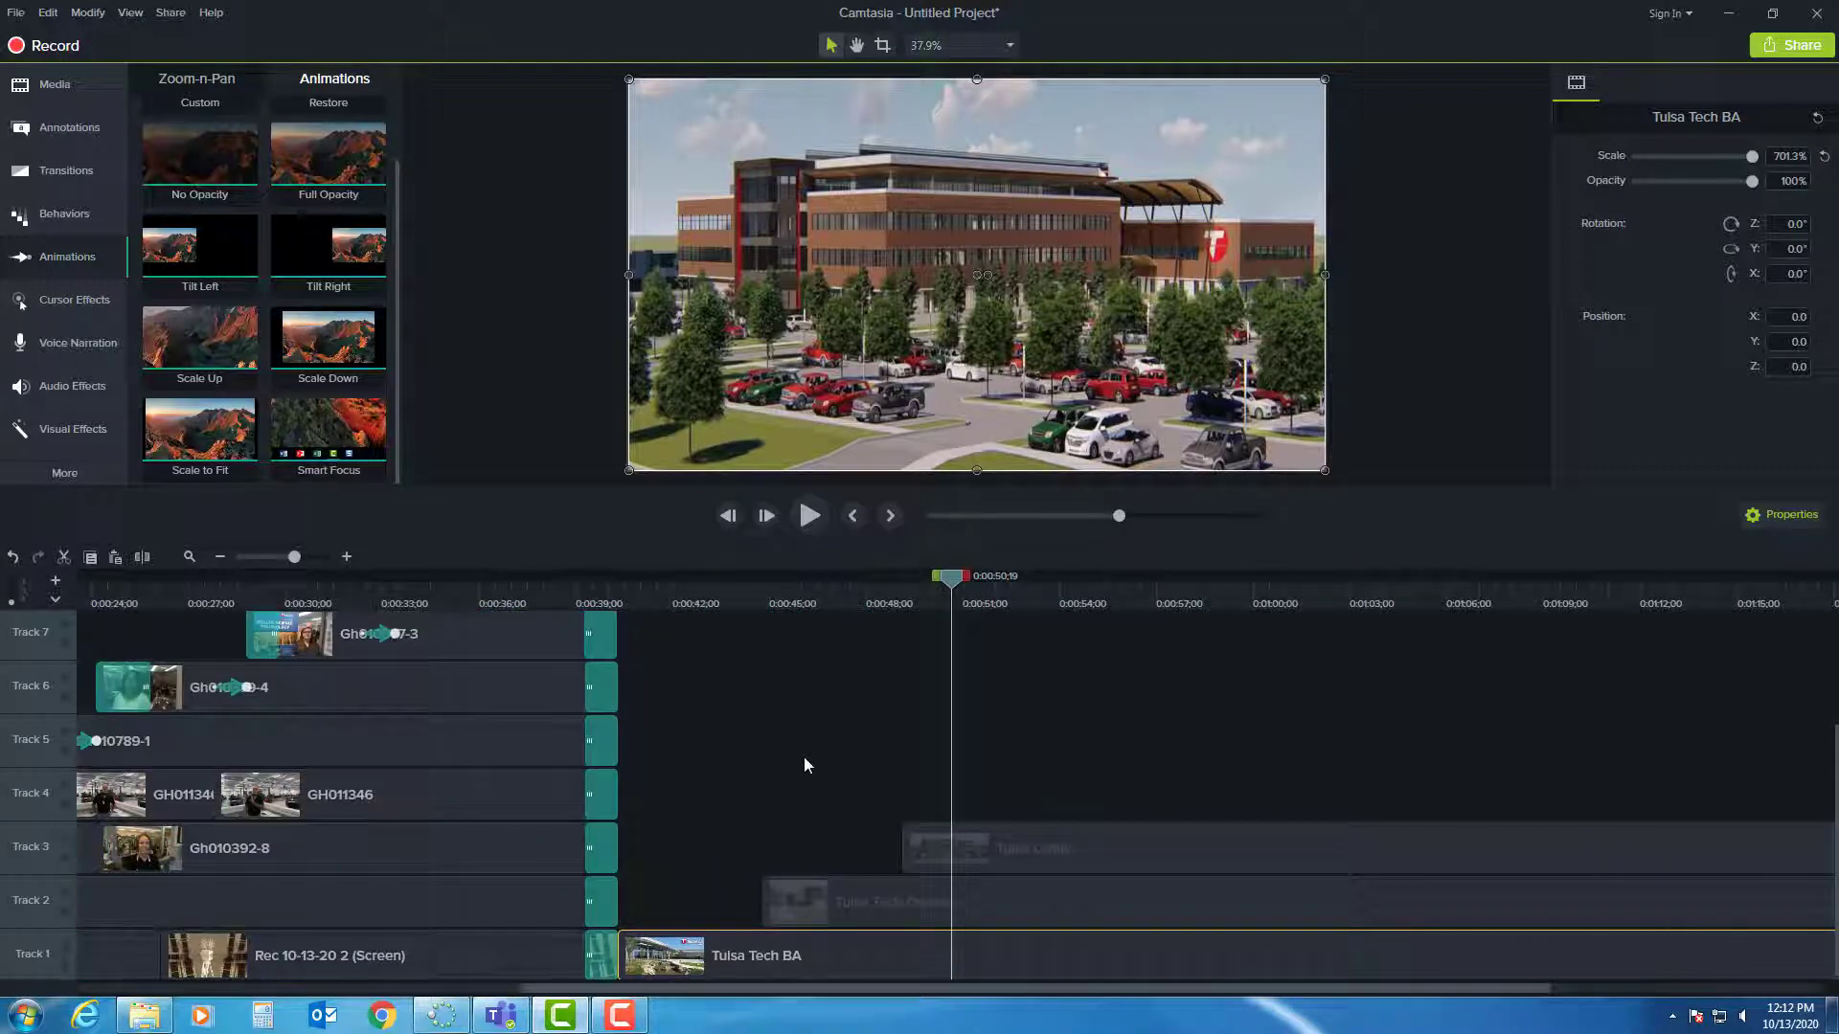
Shift the Tulsa Tech Owasso and Tulsa Lemly clips to start at about 0:55 and 0:59, and animate Tulsa Tech BA with Scale Down near 0:45.
scroll(804, 765, down, 1)
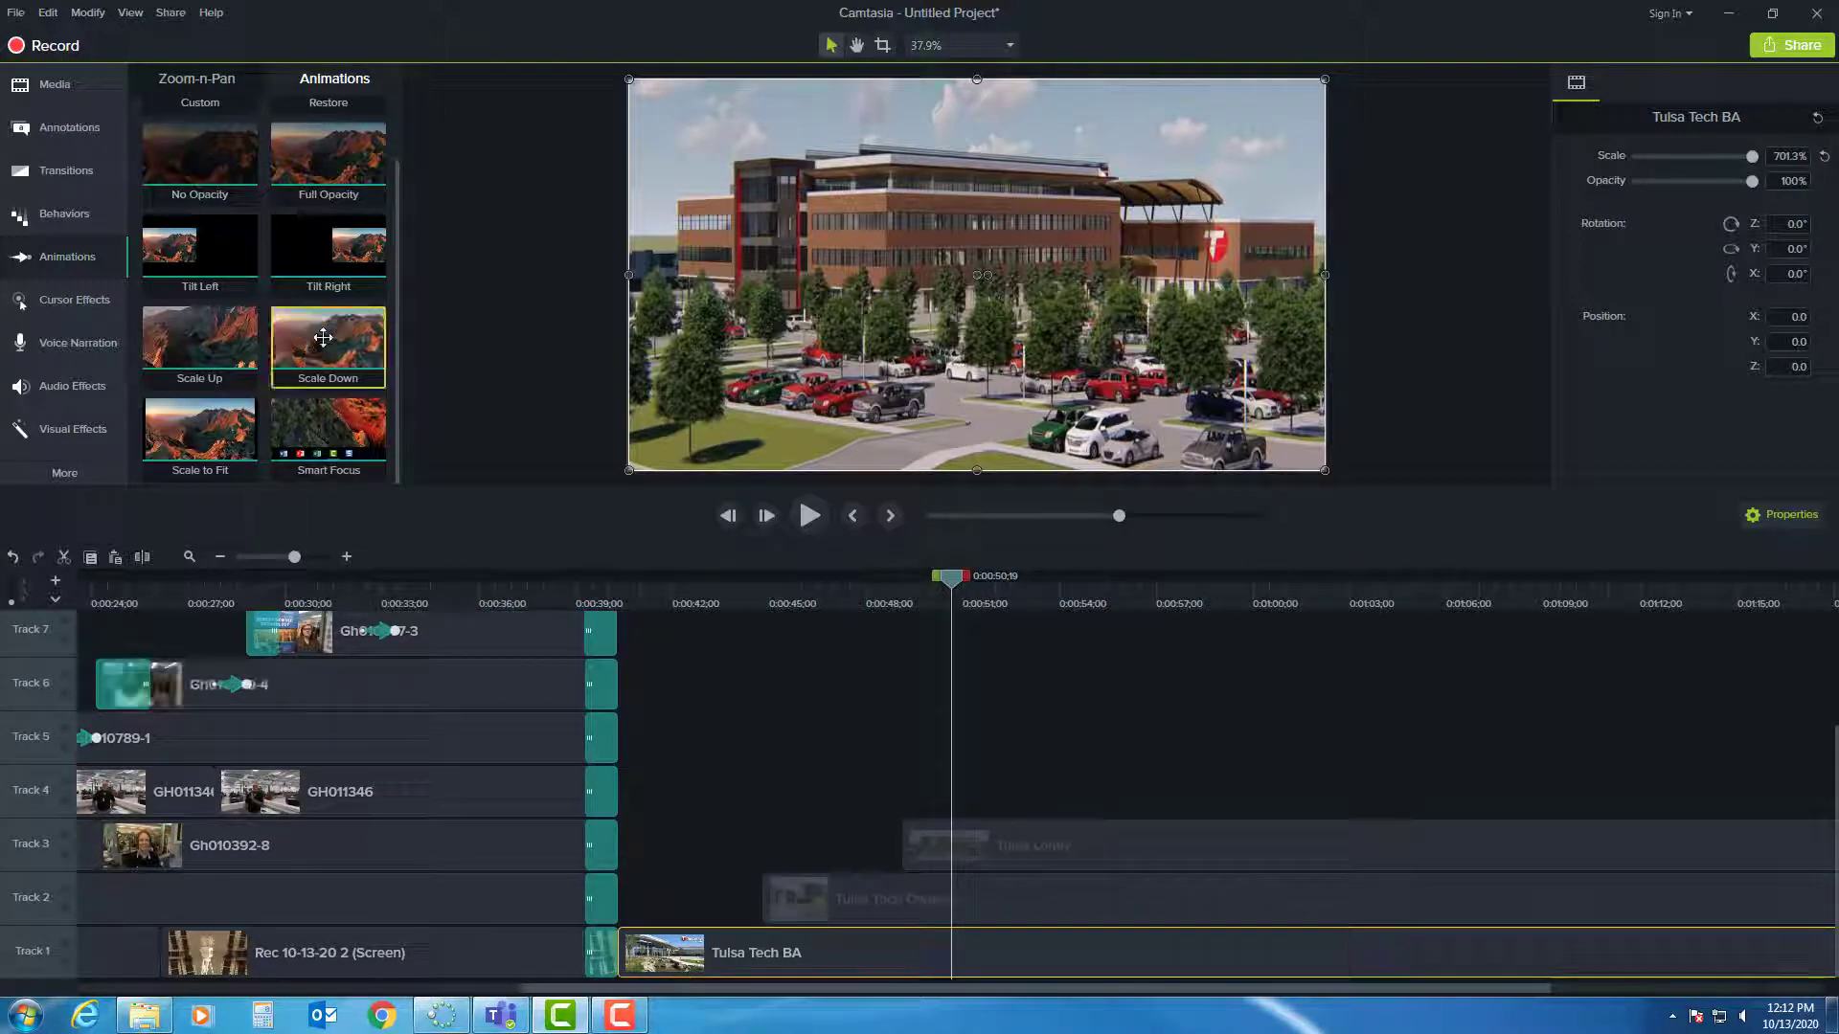
drag(848, 782, 1303, 910)
drag(320, 339, 709, 959)
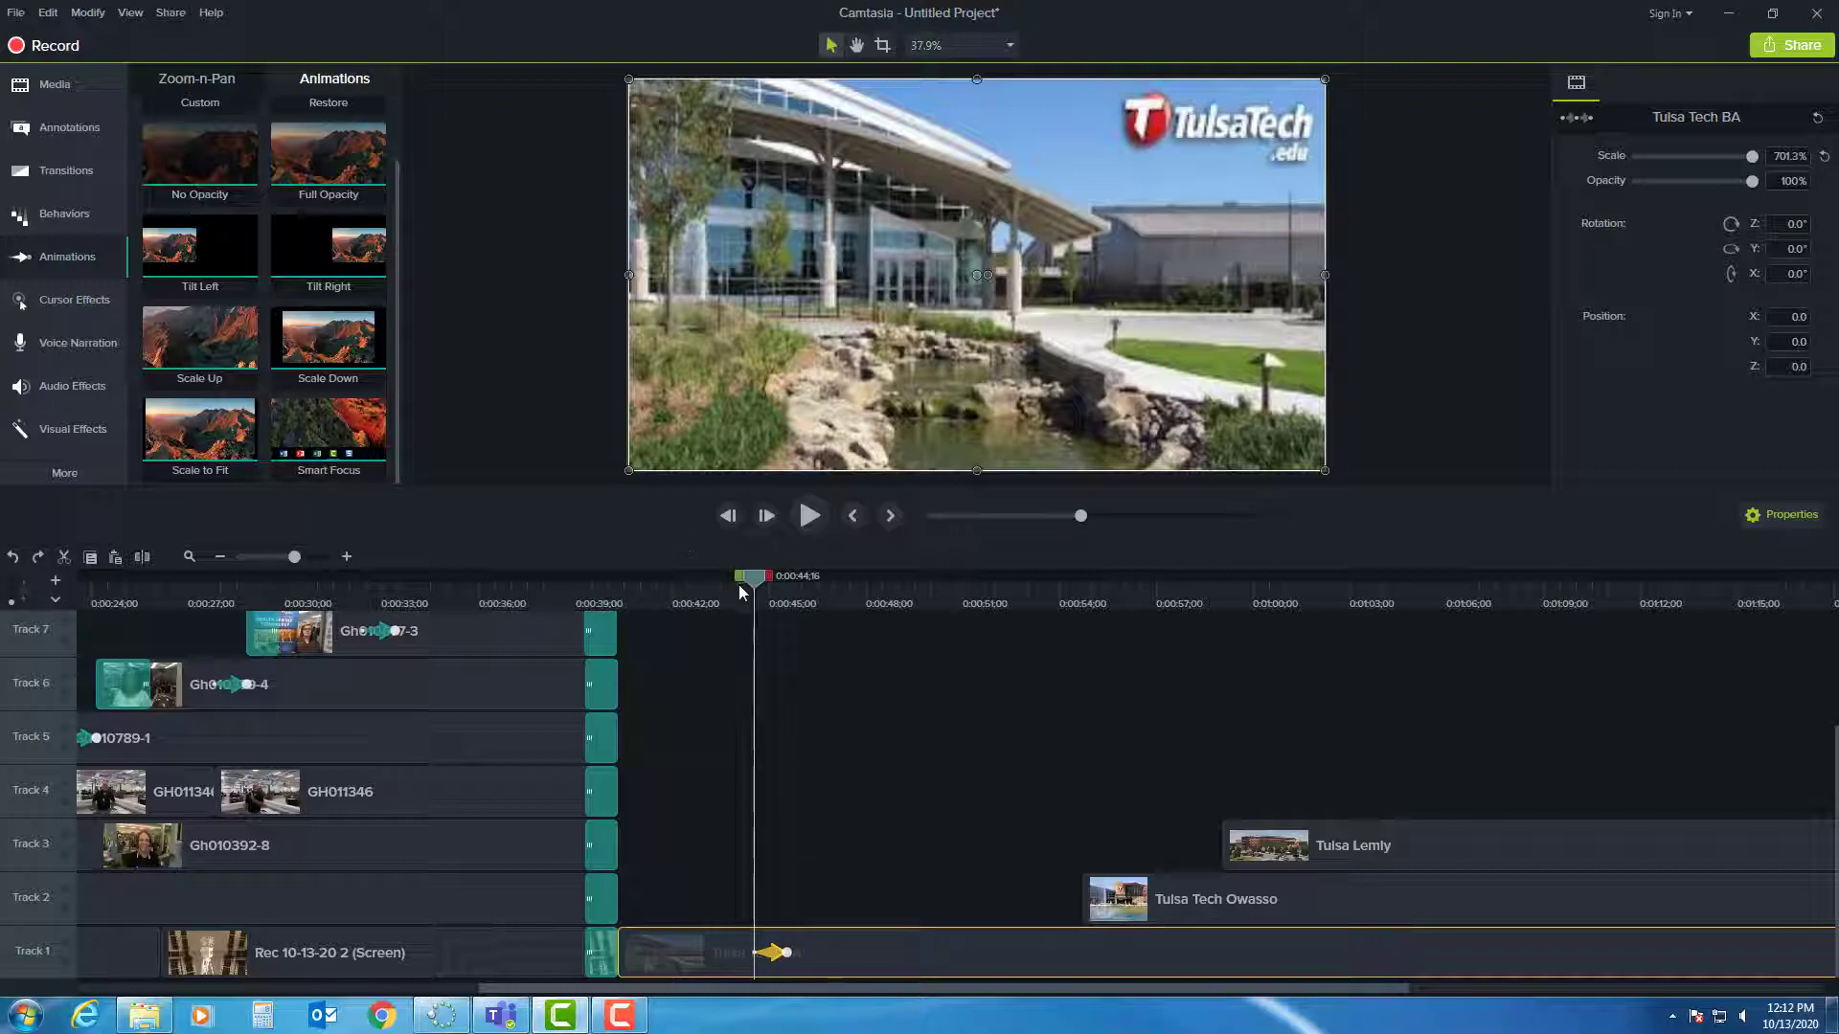
Place the scaled-down Tulsa Tech BA image in the canvas's lower-left quarter at a scale of 350.6%, and preview its animation.
drag(740, 589, 728, 591)
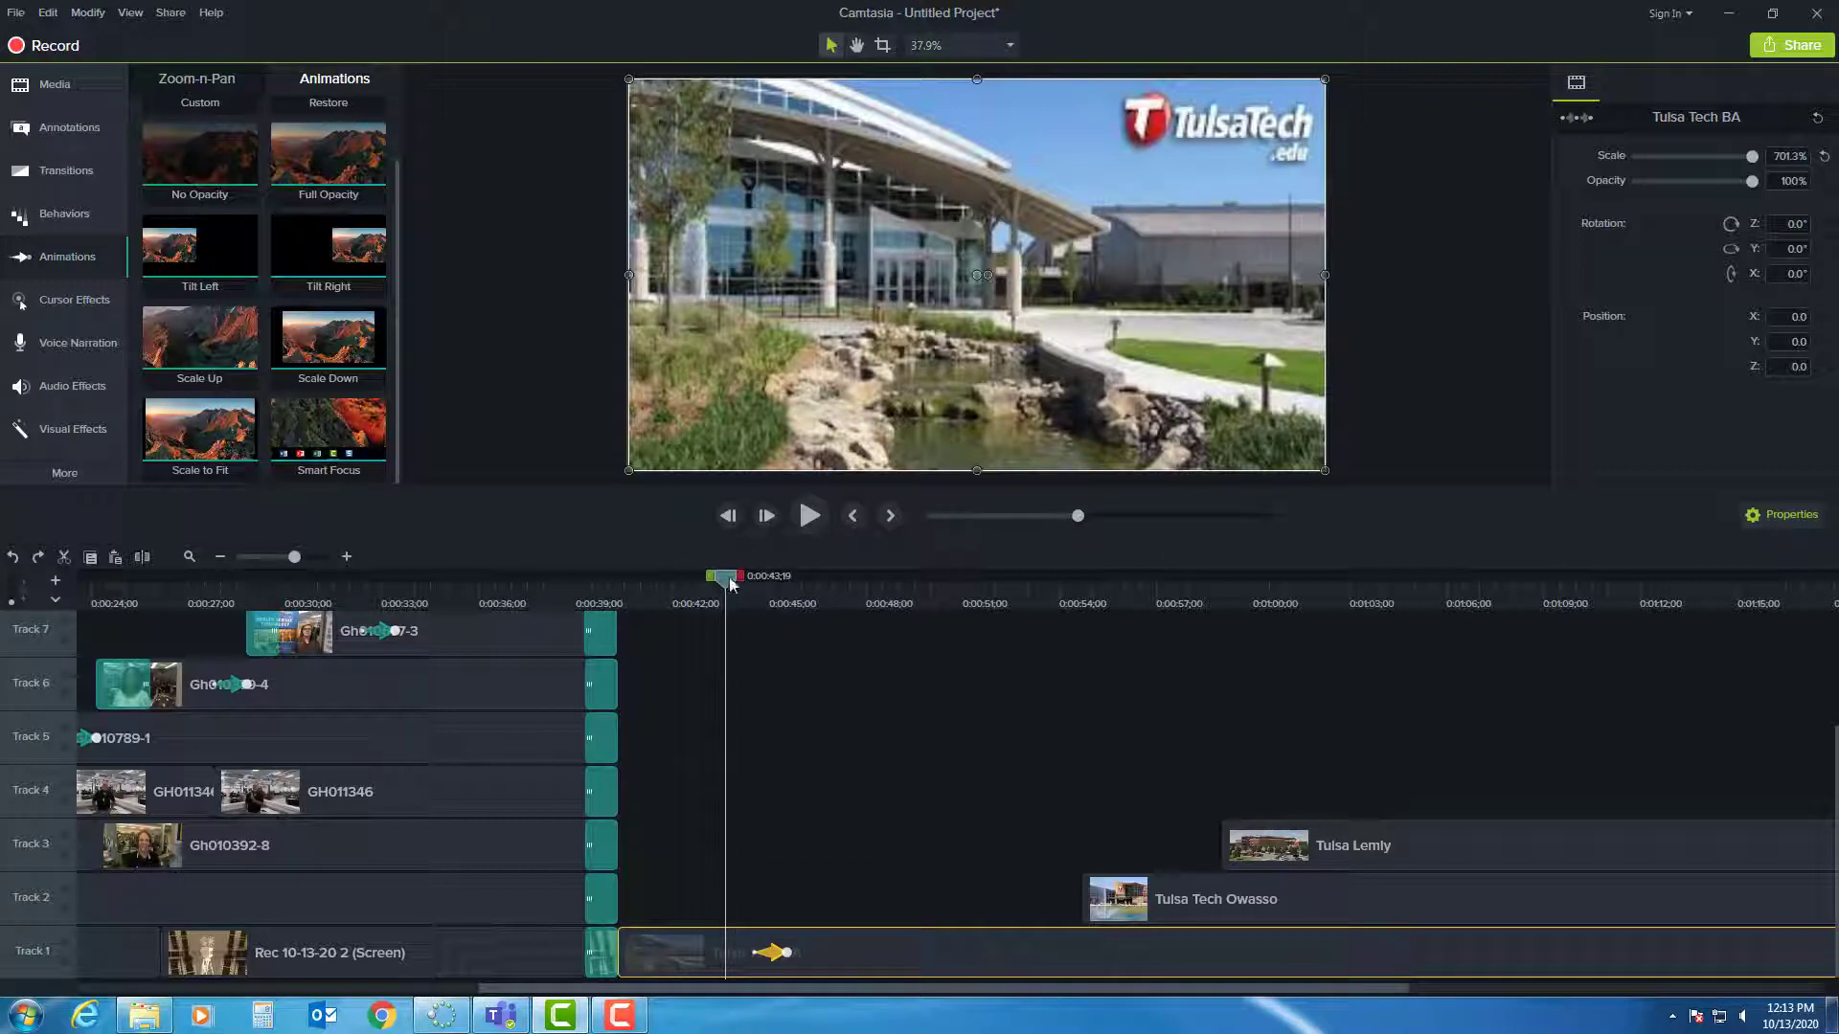
drag(731, 584, 833, 598)
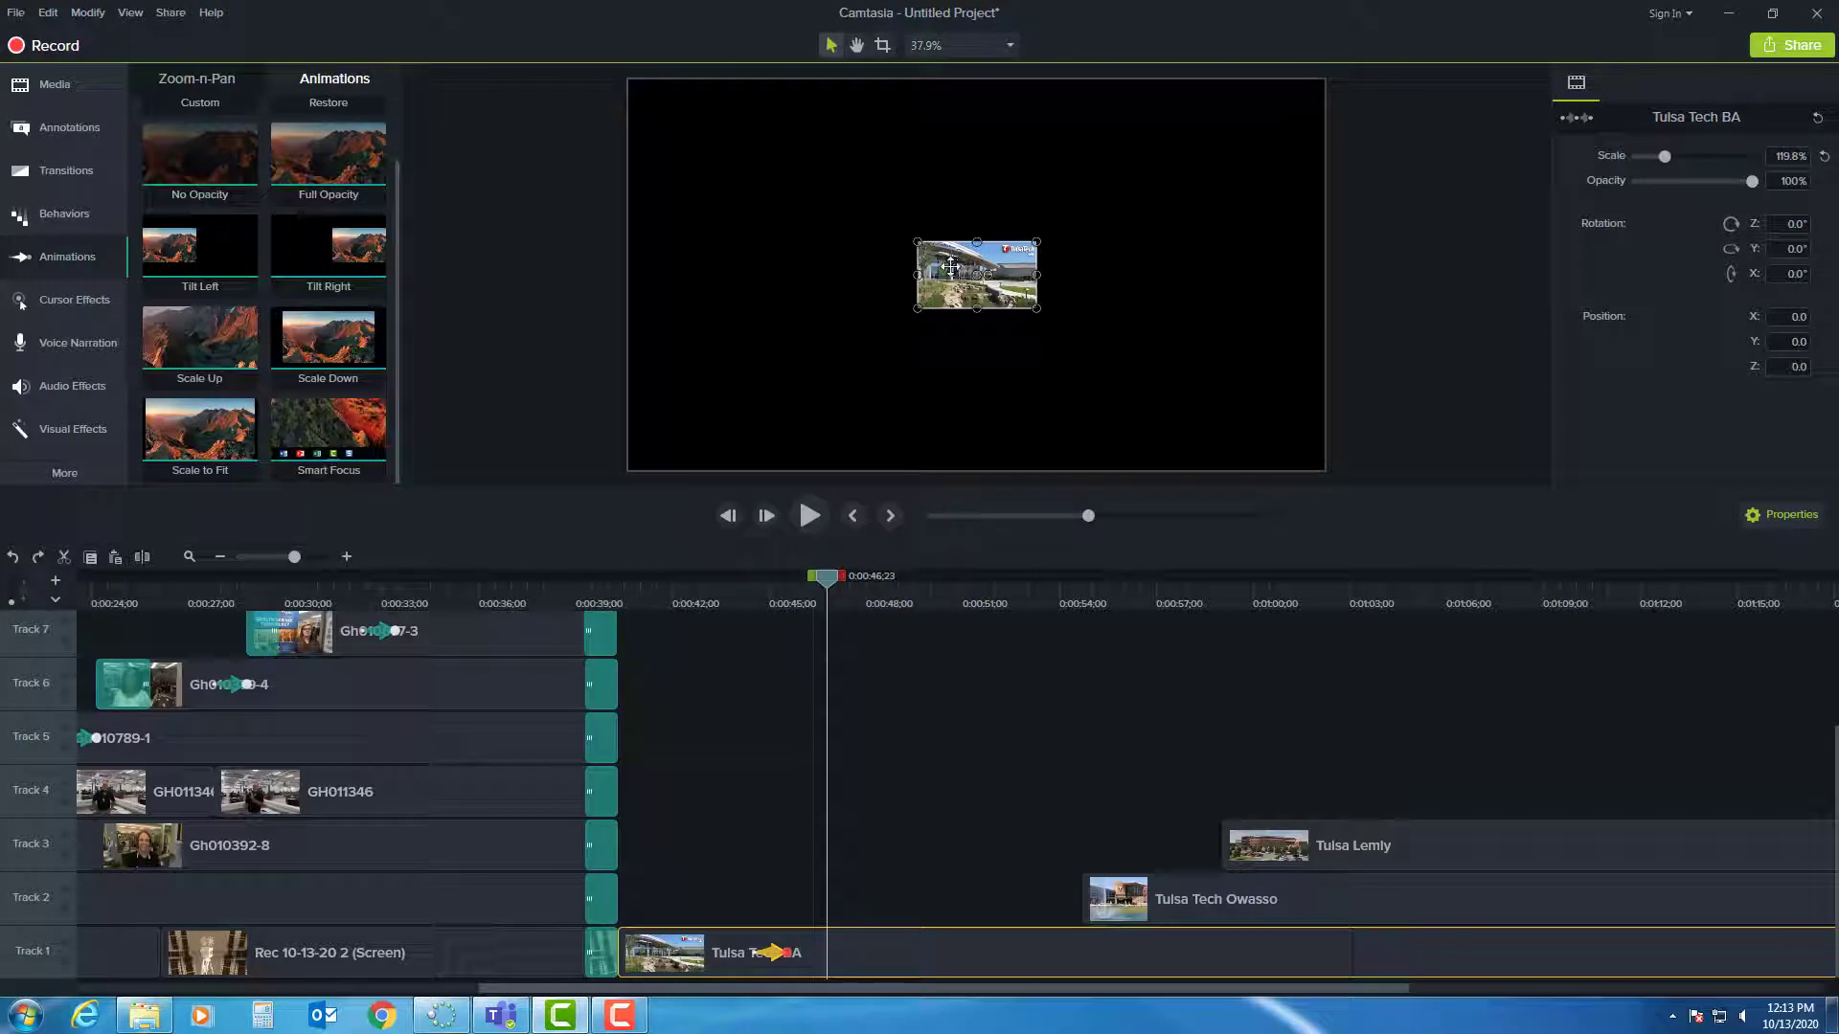
drag(952, 266, 838, 353)
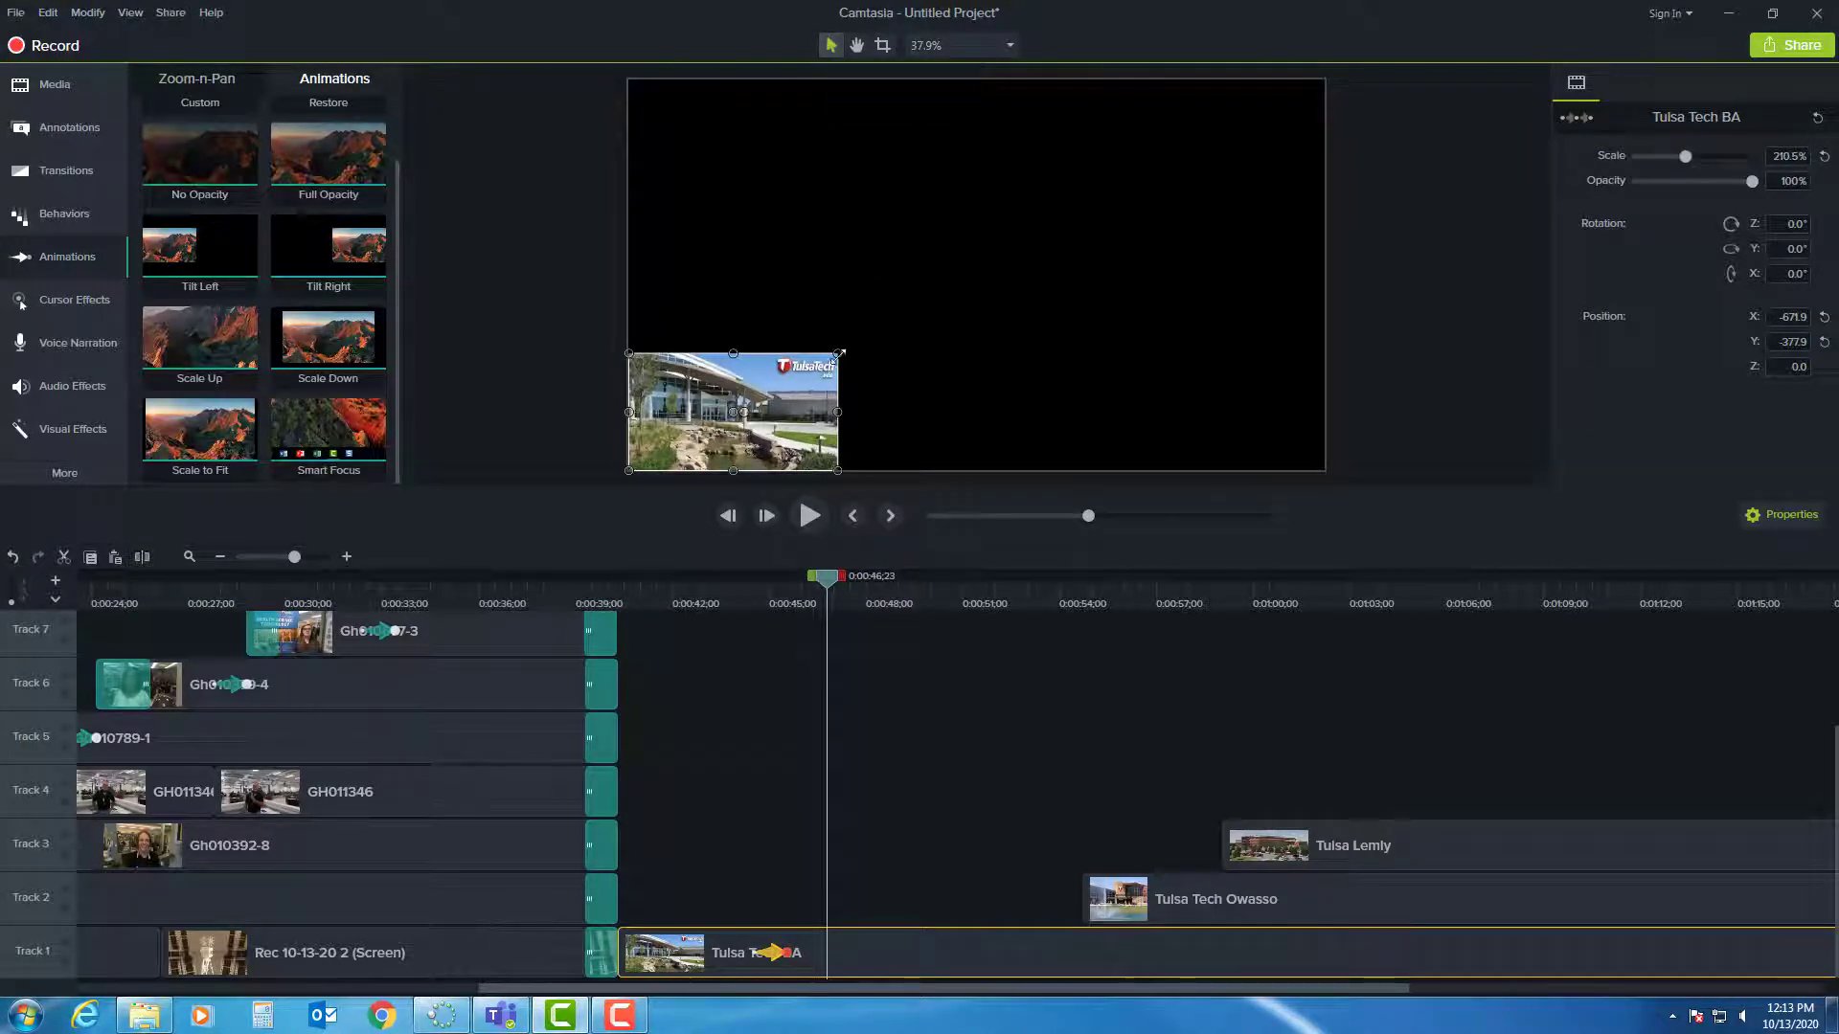
drag(838, 353, 978, 302)
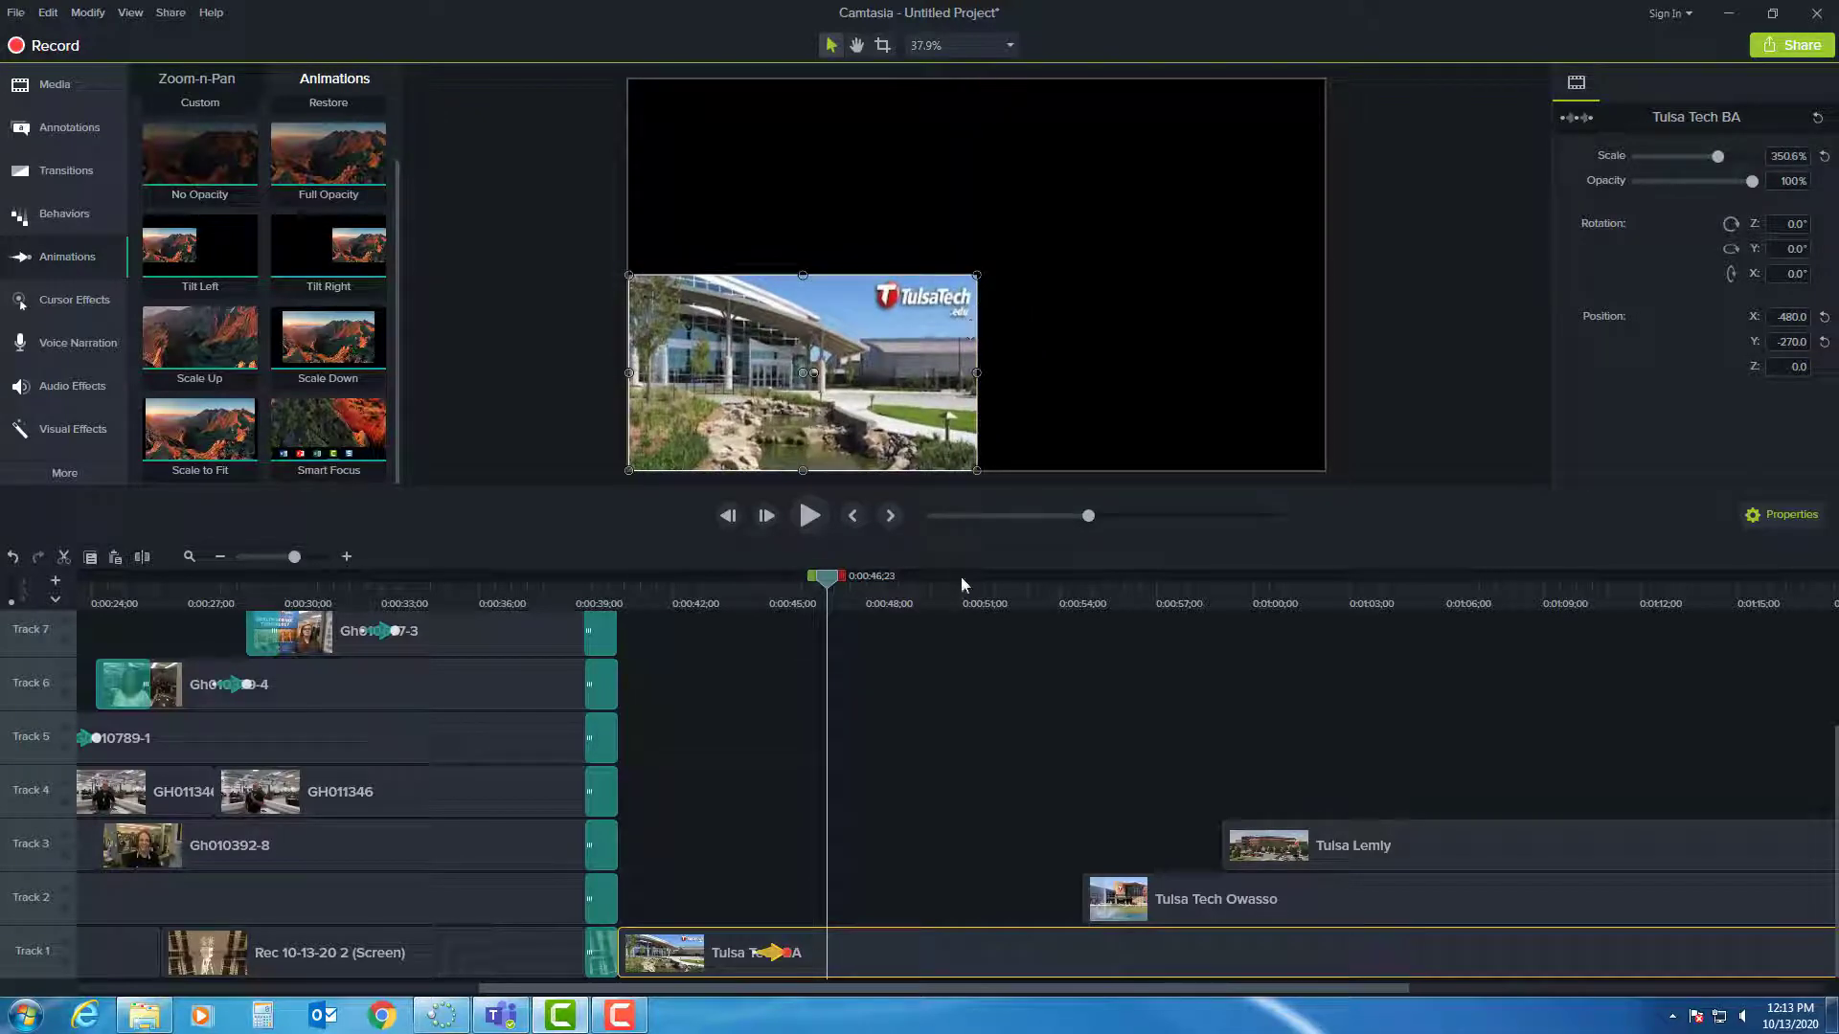
drag(830, 586, 718, 584)
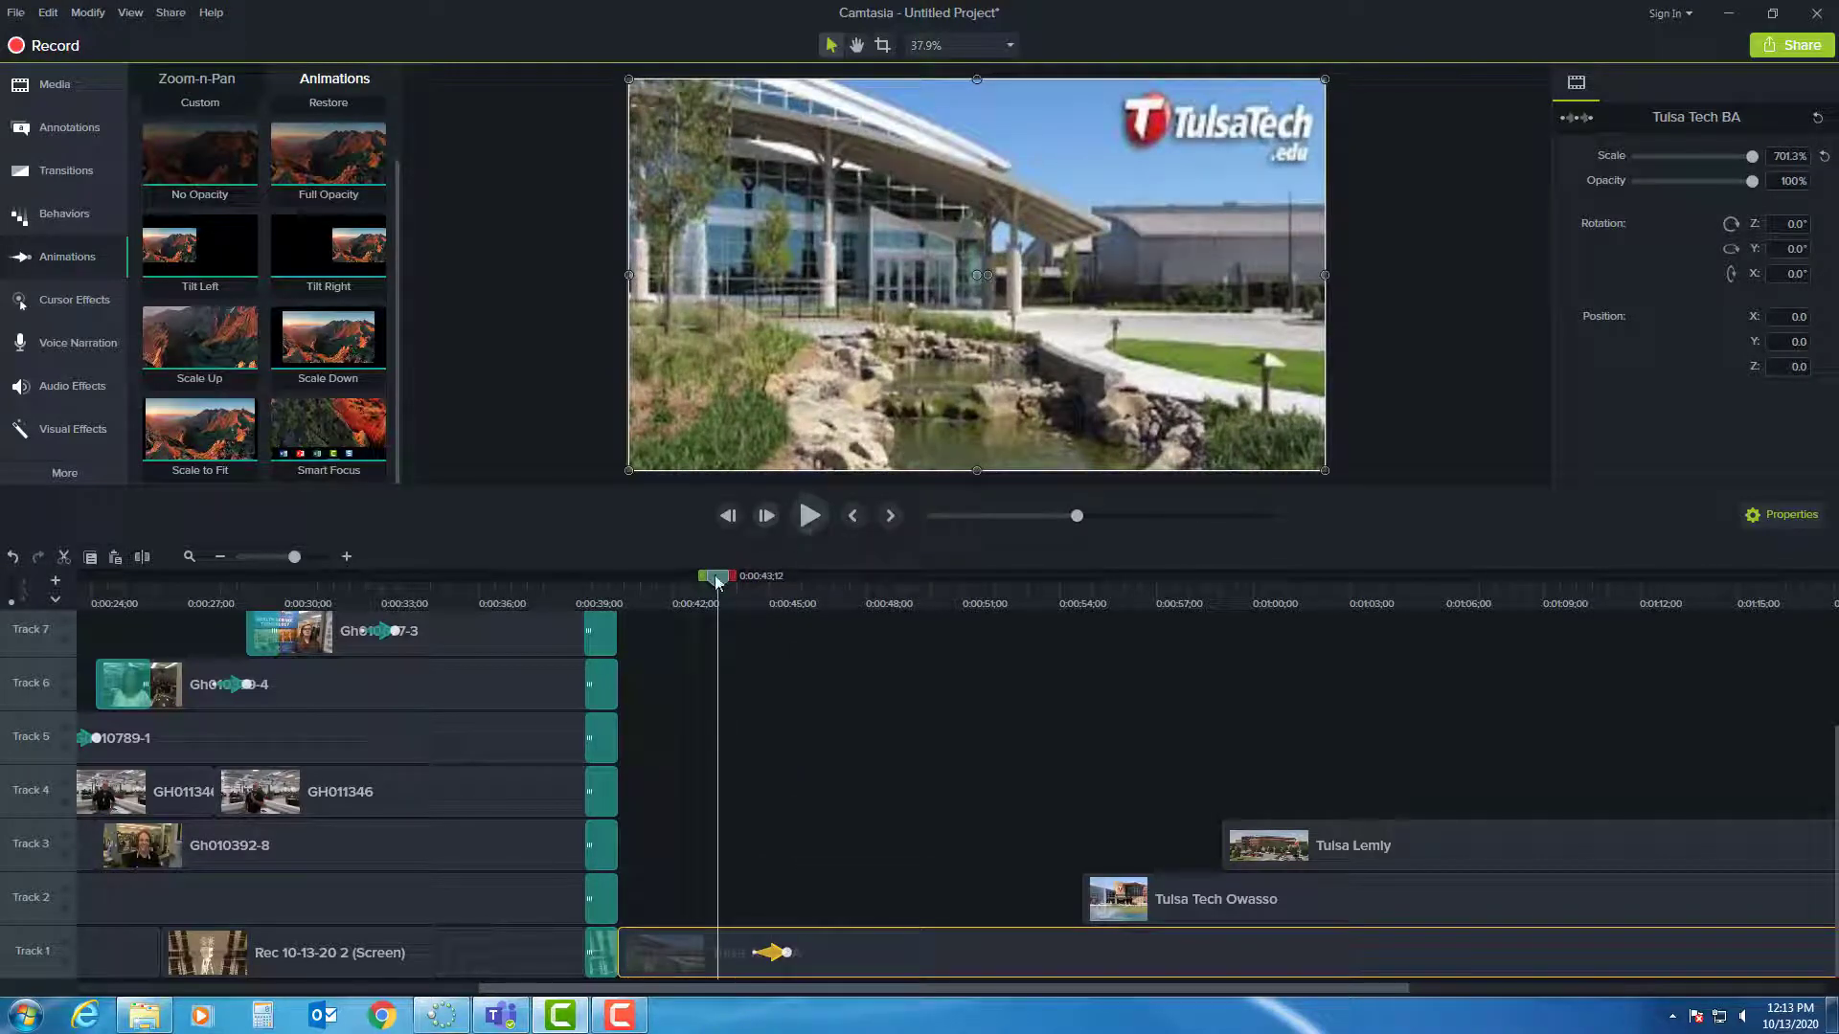
drag(717, 578, 661, 582)
click(822, 516)
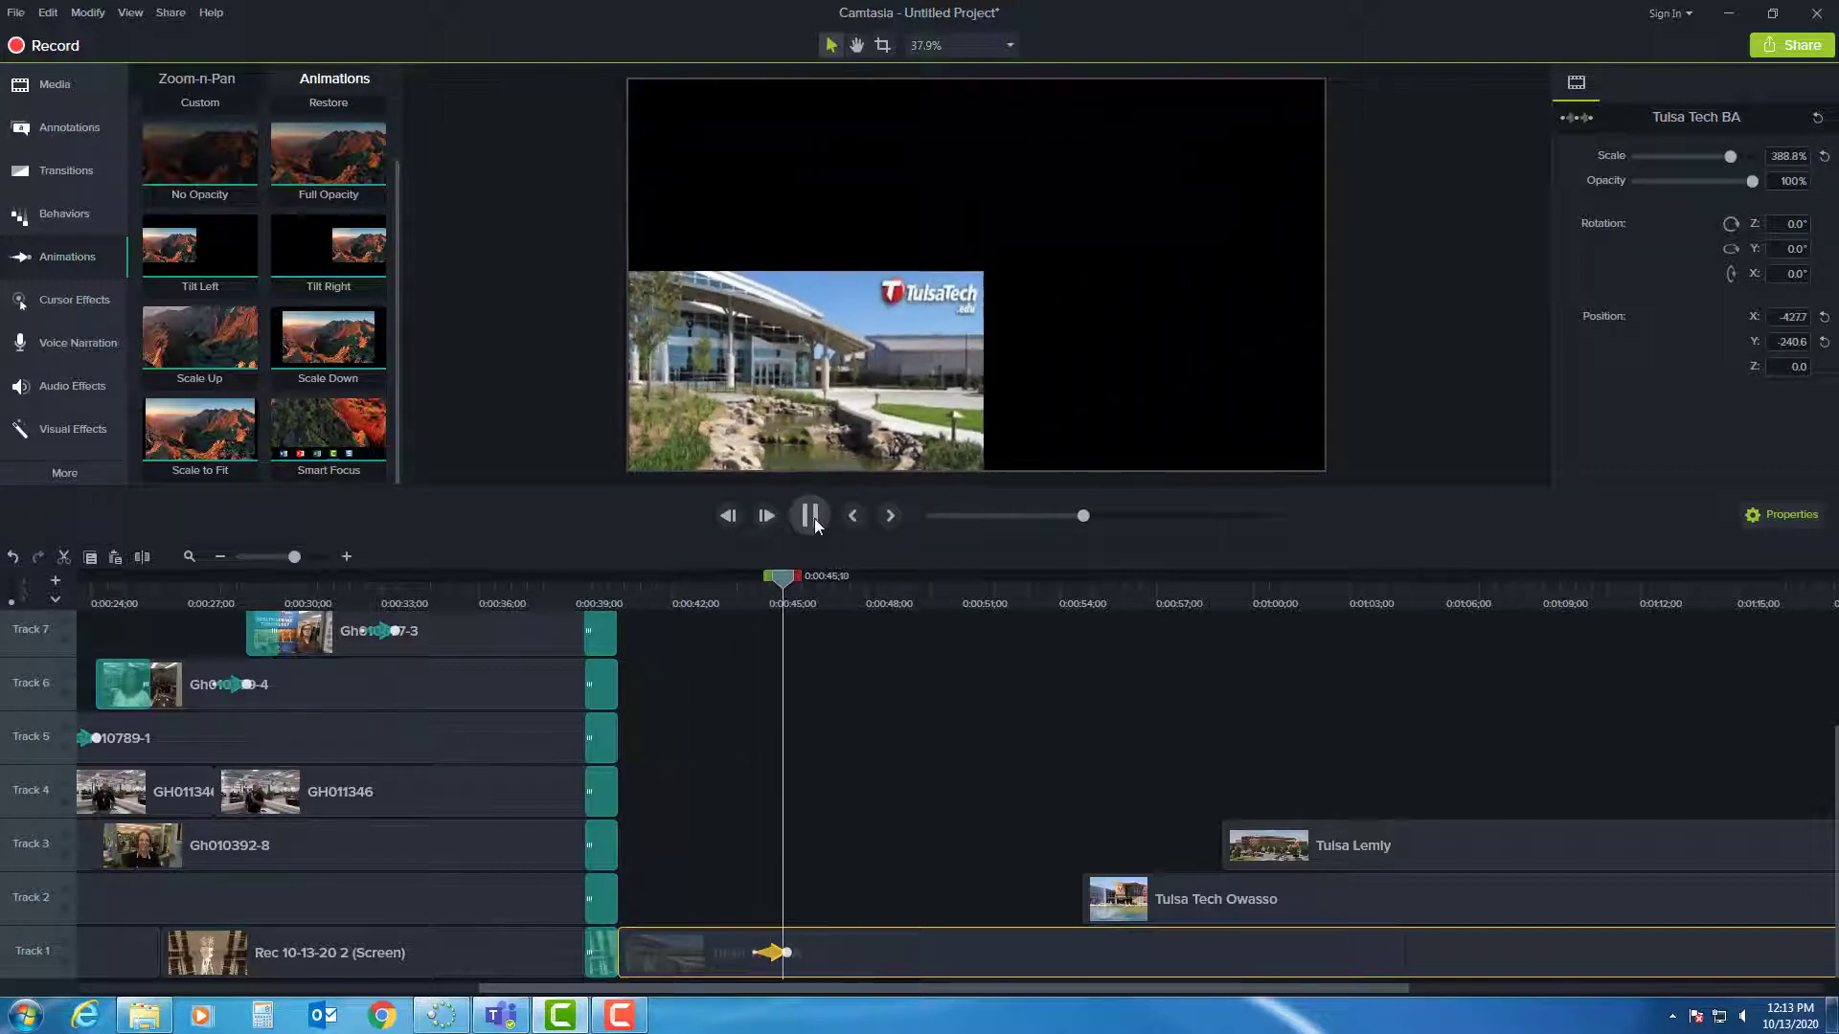
click(813, 519)
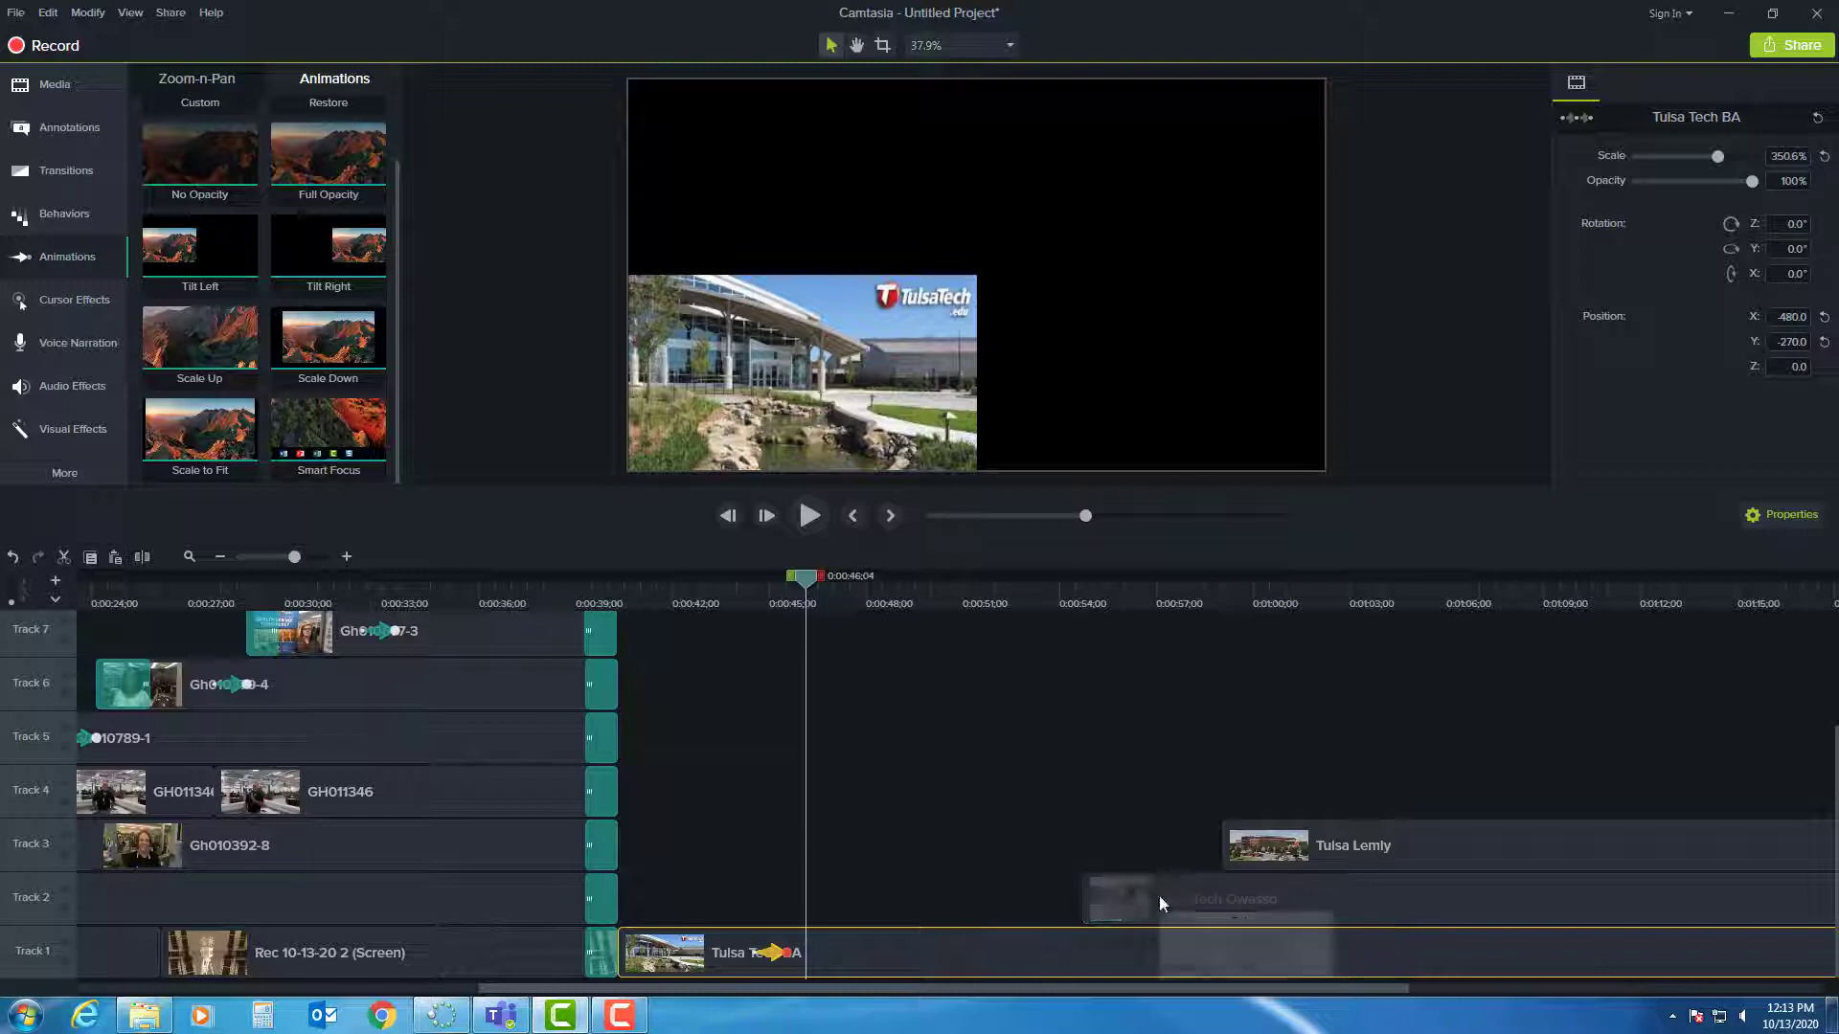
Move the Tulsa Tech Owasso clip earlier on track 2 so it starts where the Tulsa Tech BA animation ends.
click(1197, 898)
drag(1182, 899, 975, 897)
drag(807, 577, 823, 578)
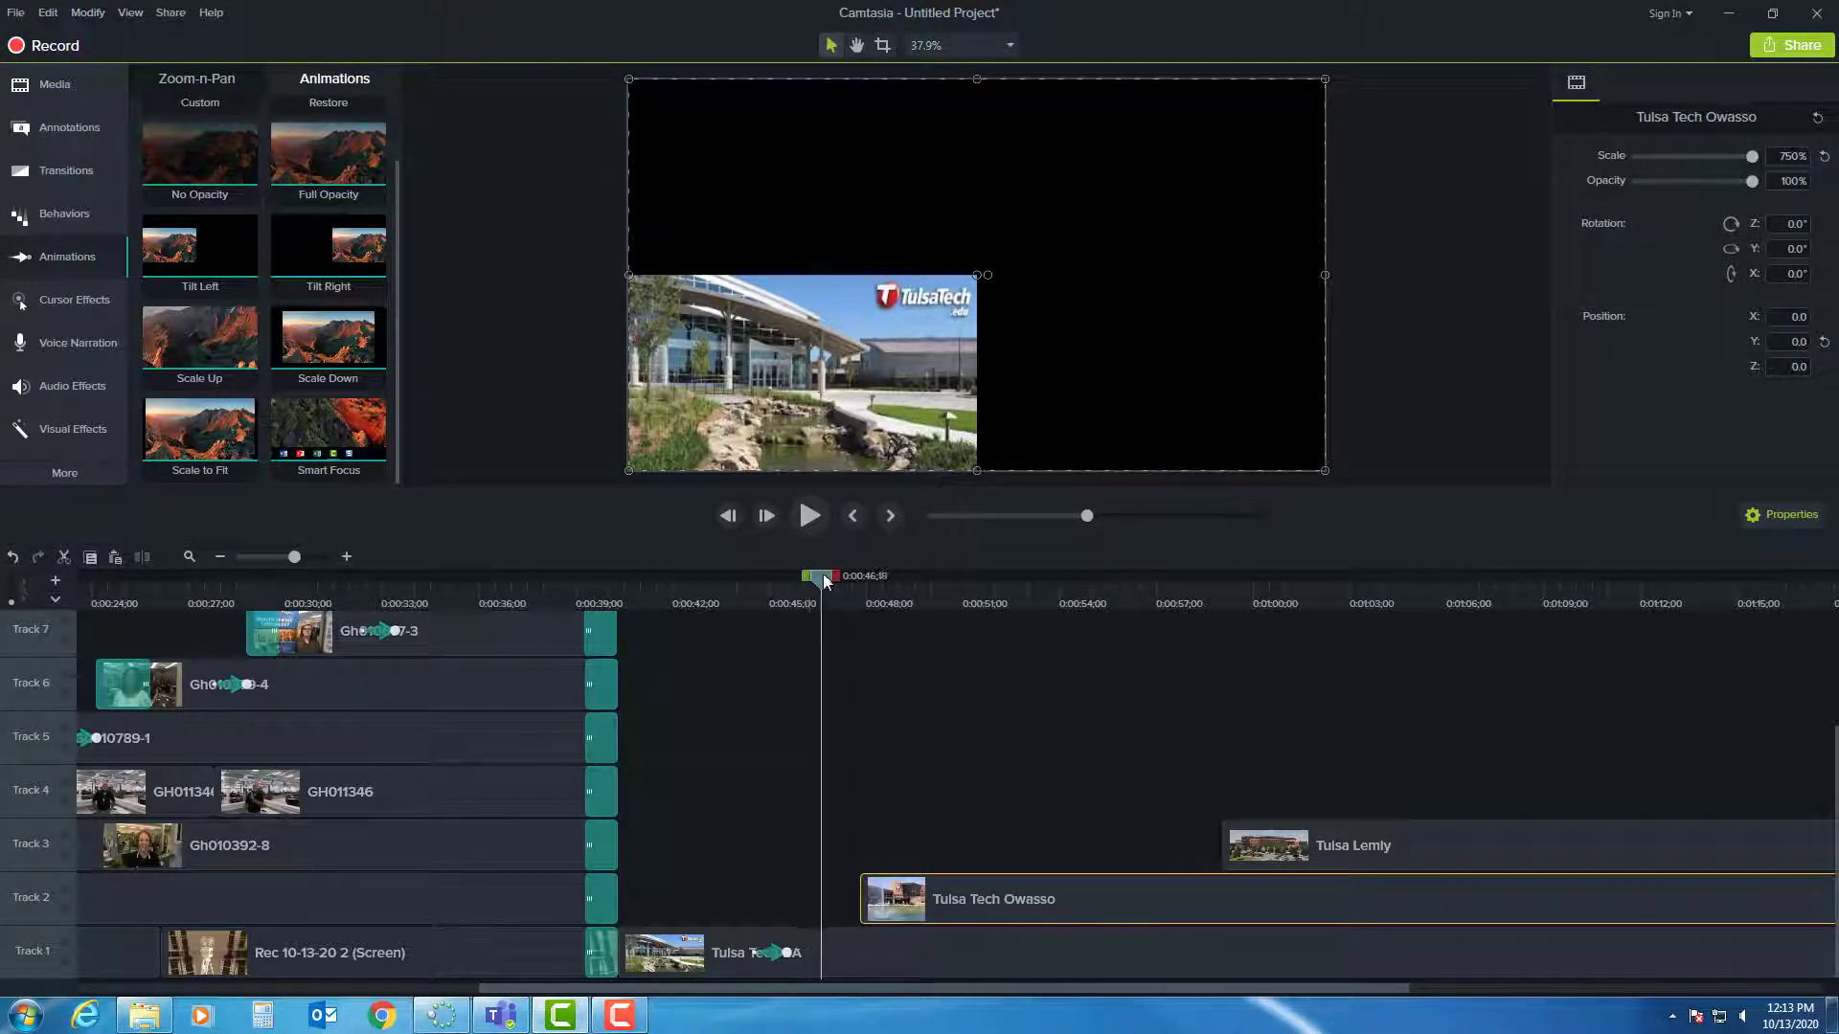
drag(924, 912, 851, 913)
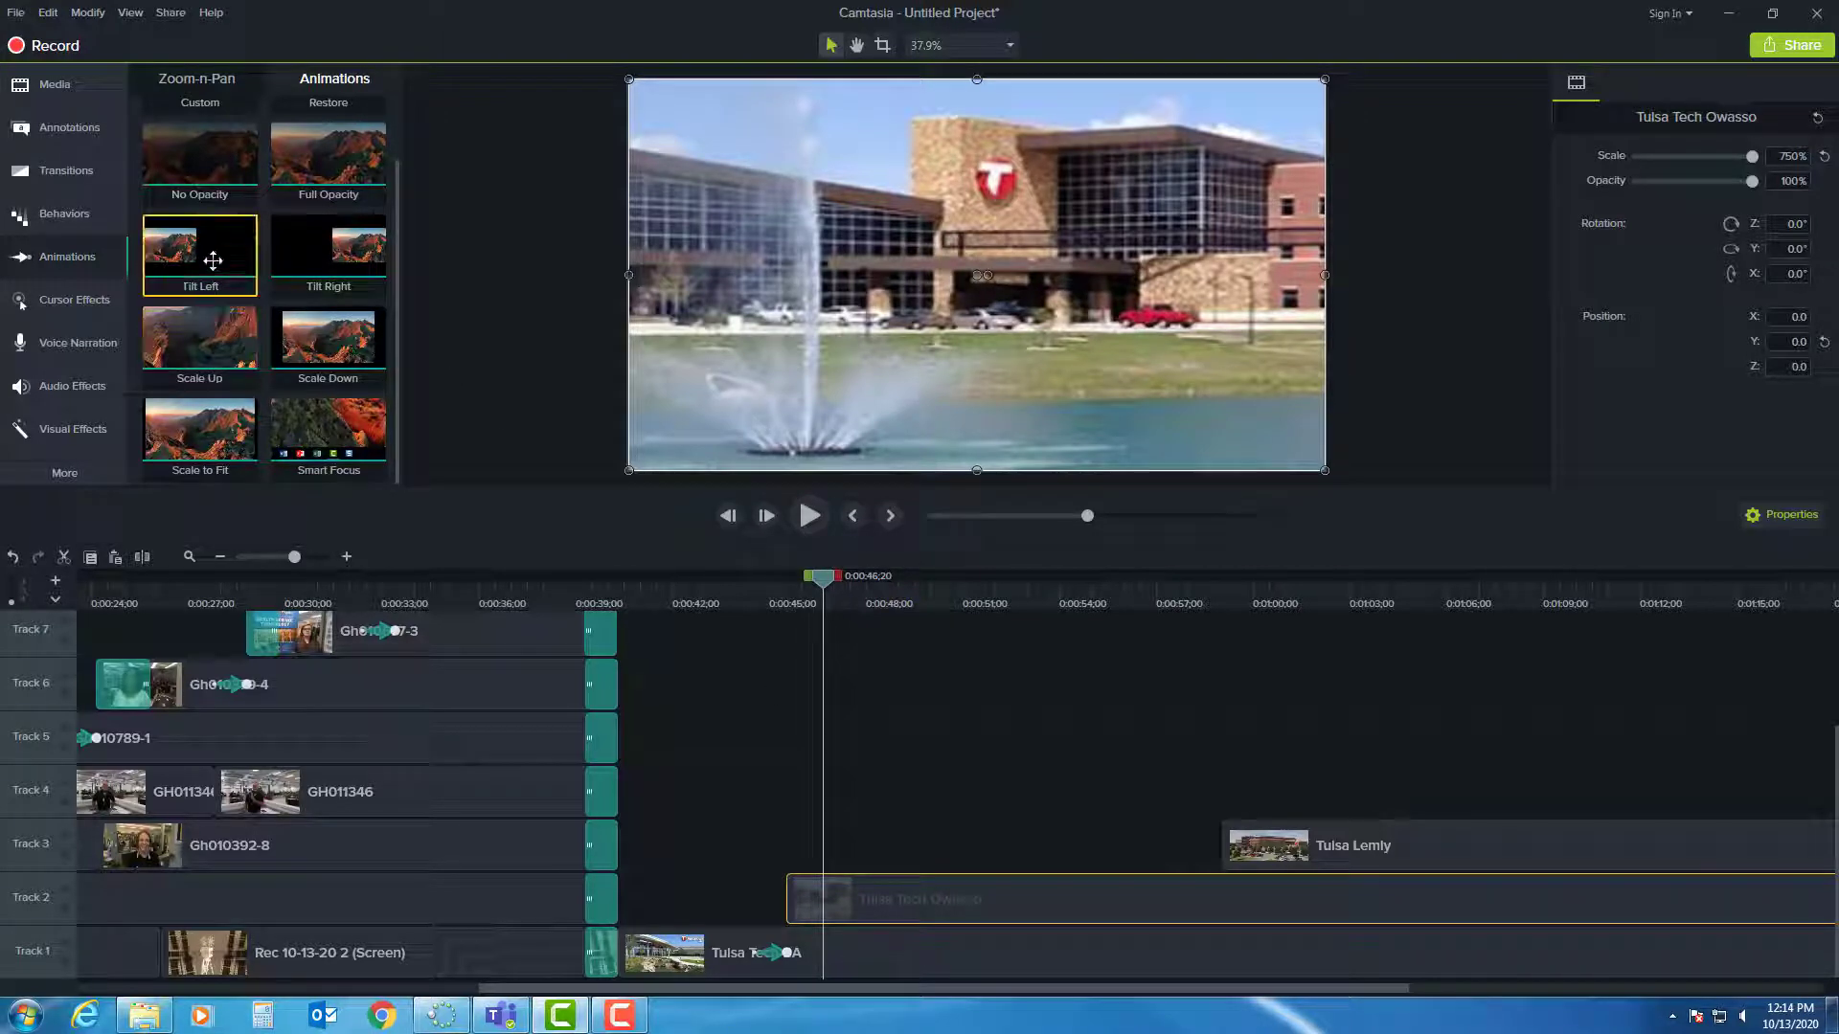
Apply a Tilt Right animation to the Tulsa Tech Owasso clip and lengthen it to run from about 0:48:08 to 0:50:06.
drag(237, 261, 938, 894)
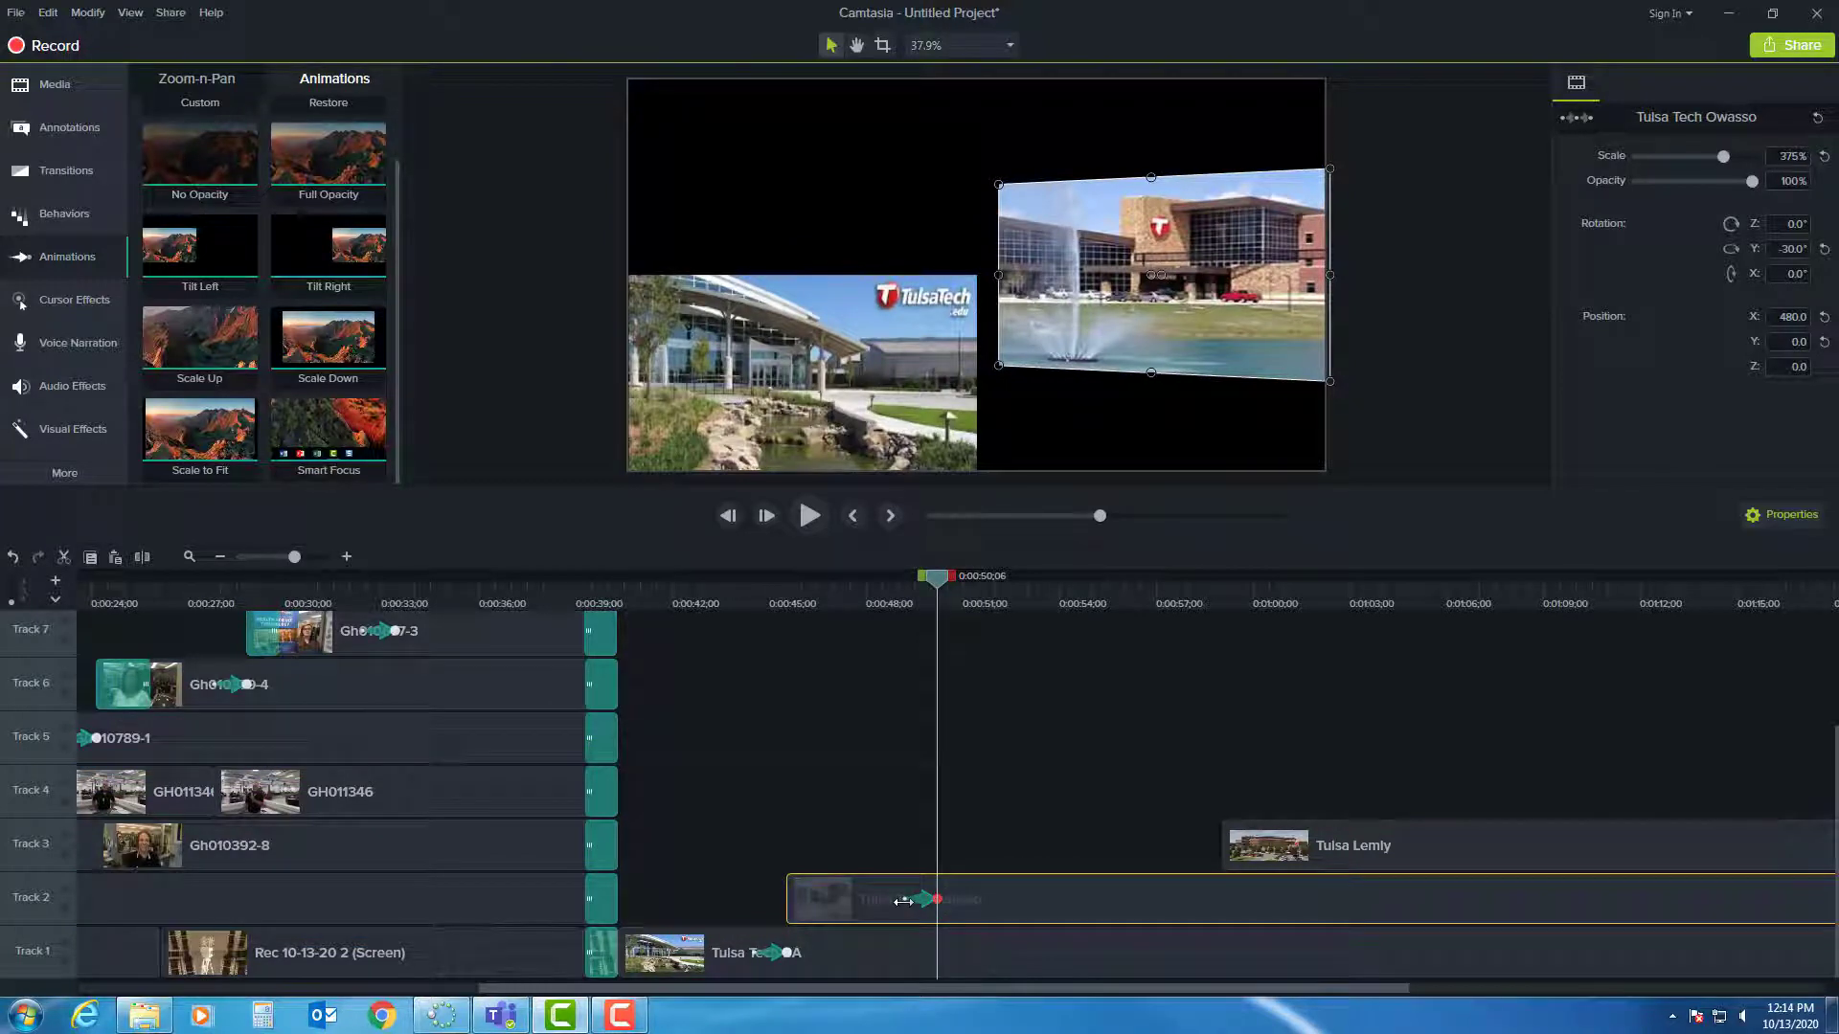
click(903, 900)
drag(903, 900, 874, 904)
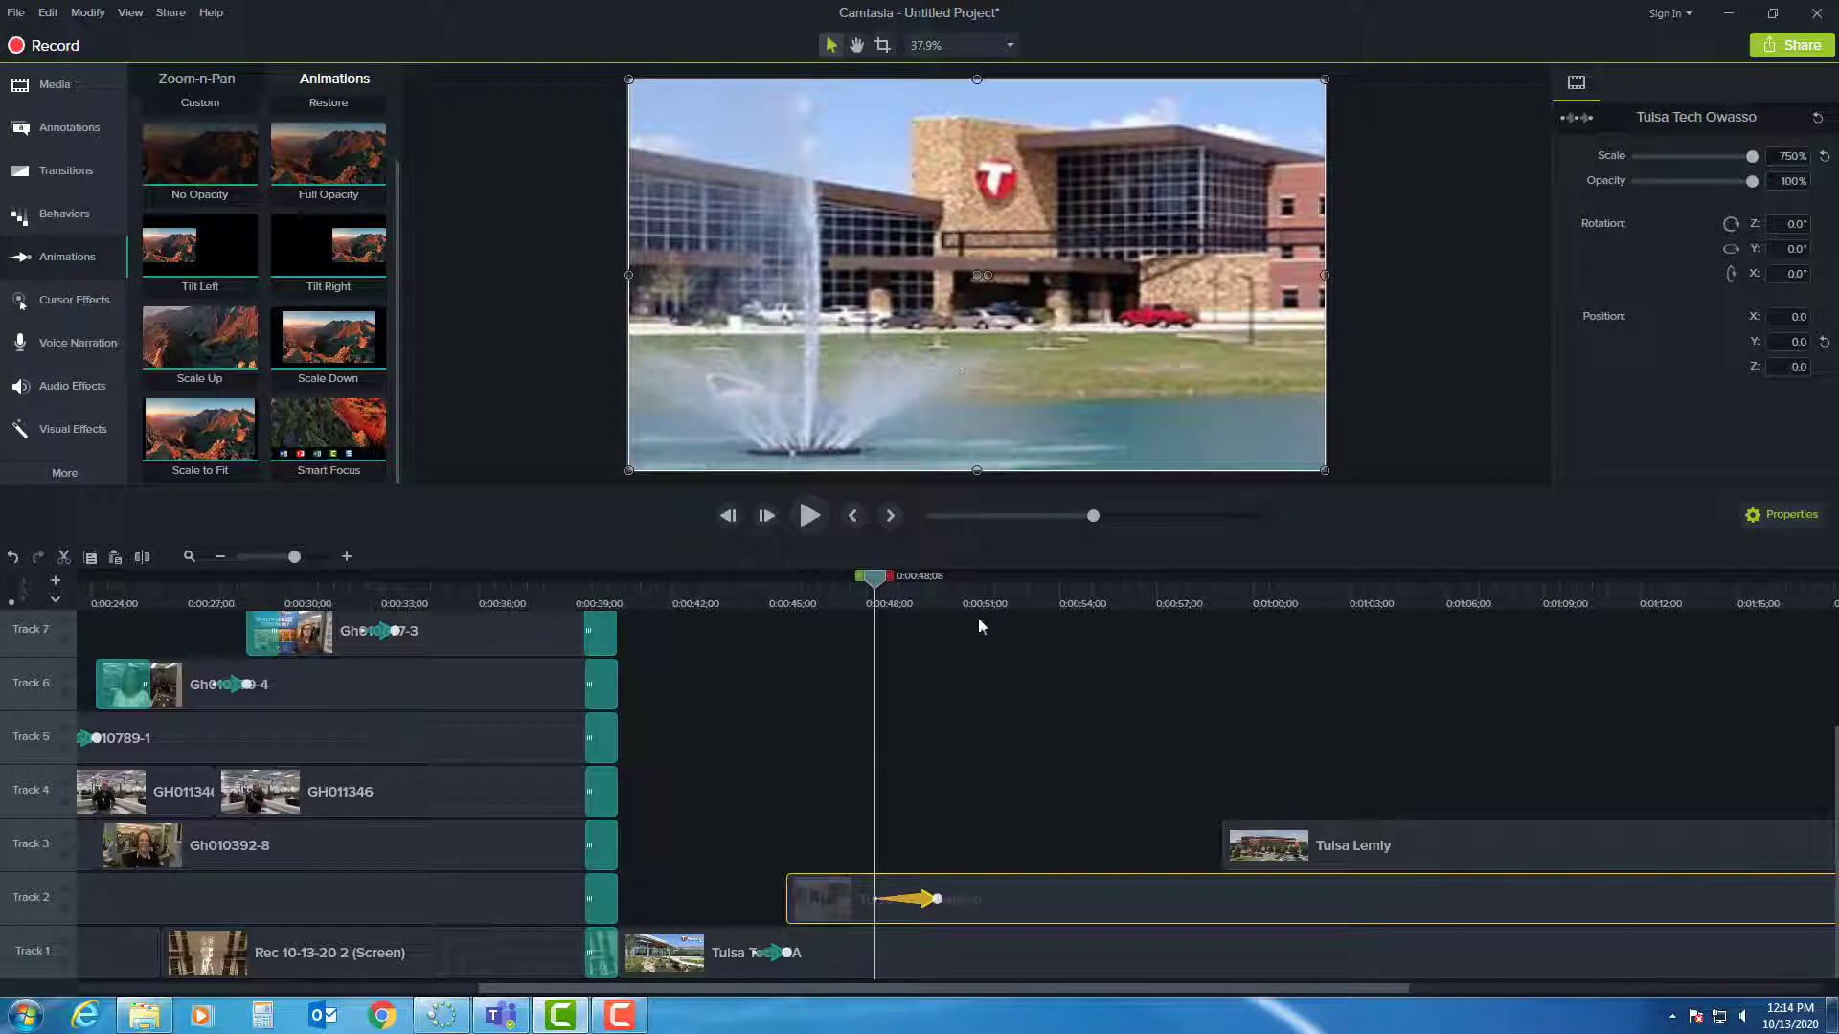
Fit the tilted Tulsa Tech Owasso image across the canvas's right half at a scale of 399.3%, and preview its animation.
drag(886, 578, 1000, 579)
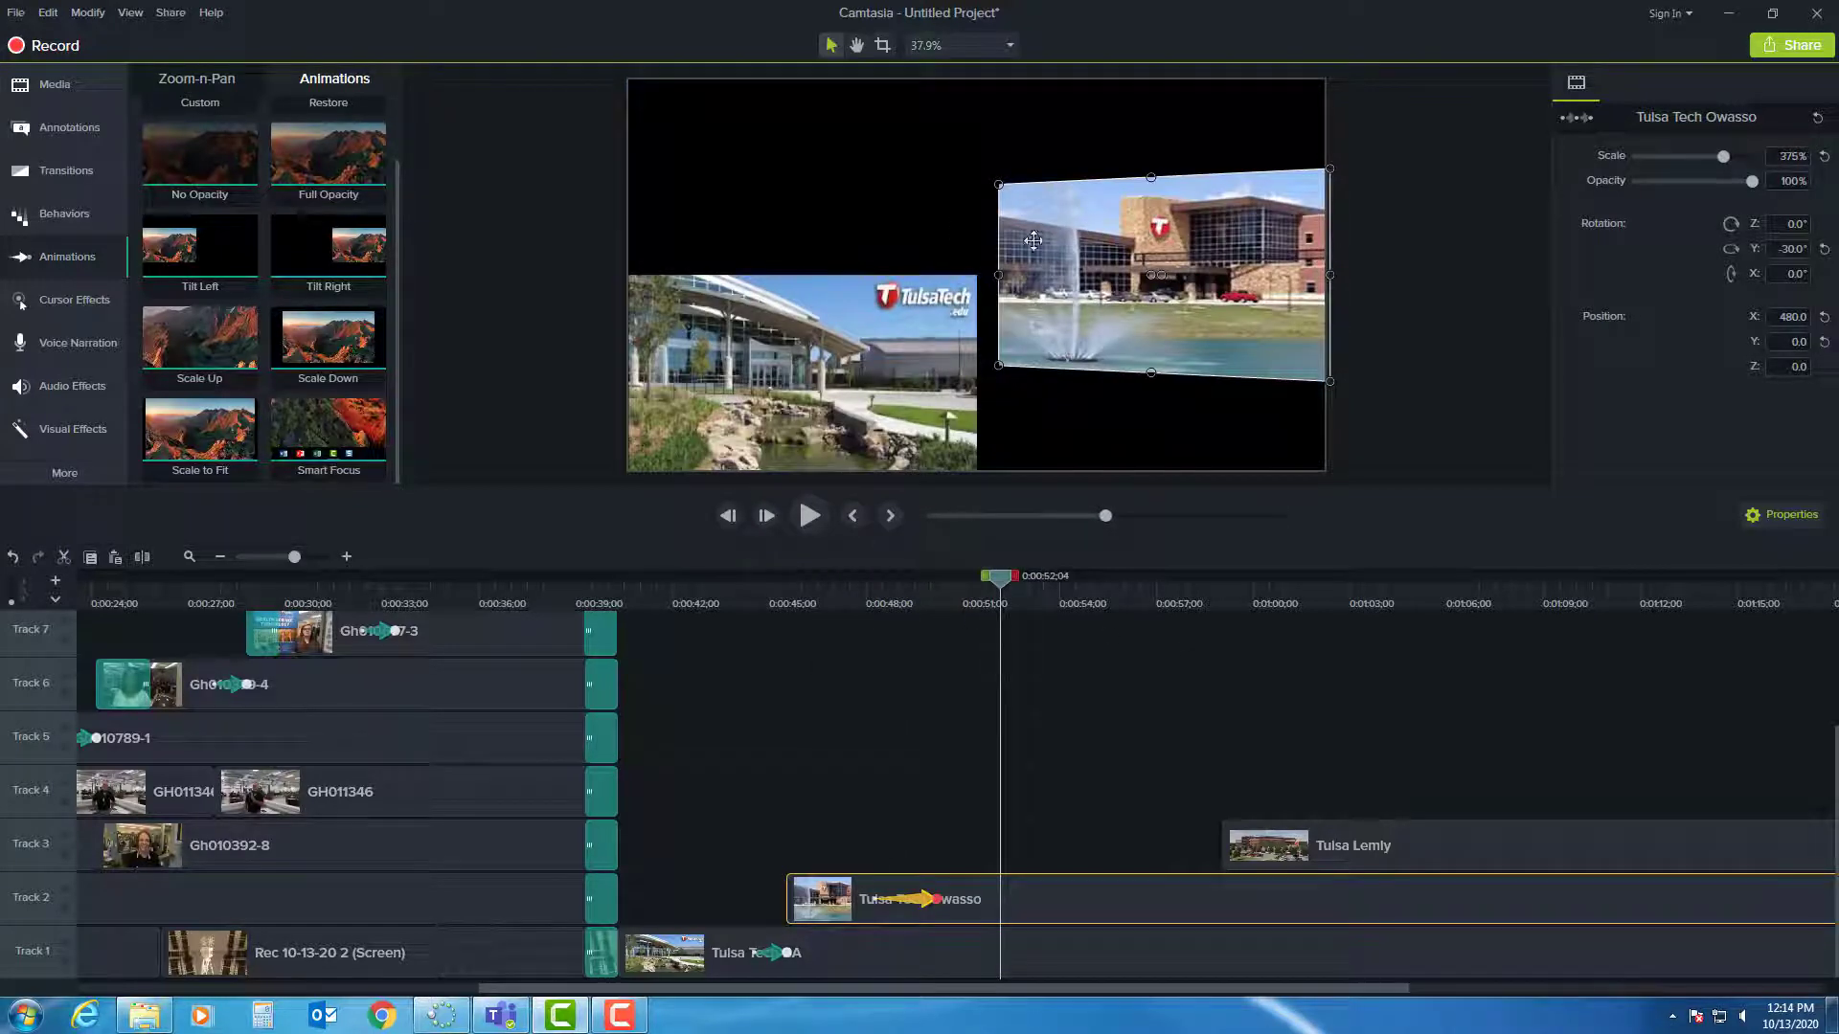
drag(1104, 286, 1086, 276)
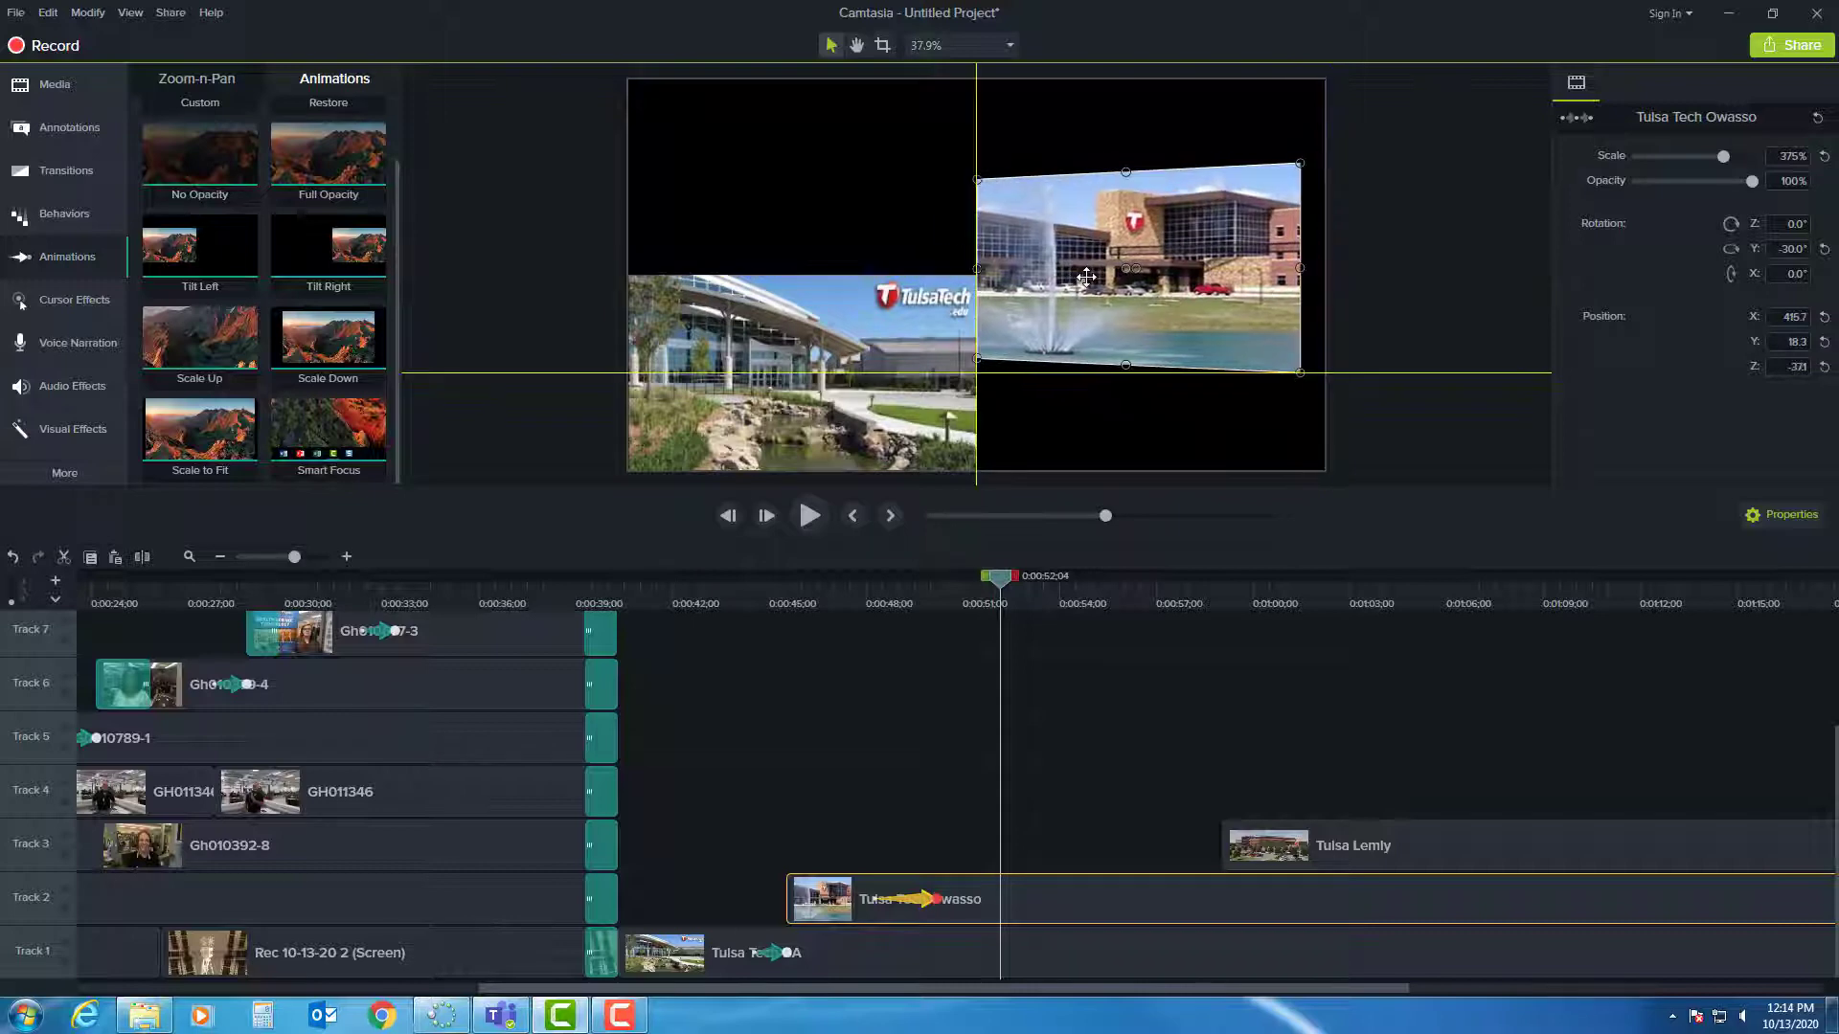
drag(1297, 268, 1316, 268)
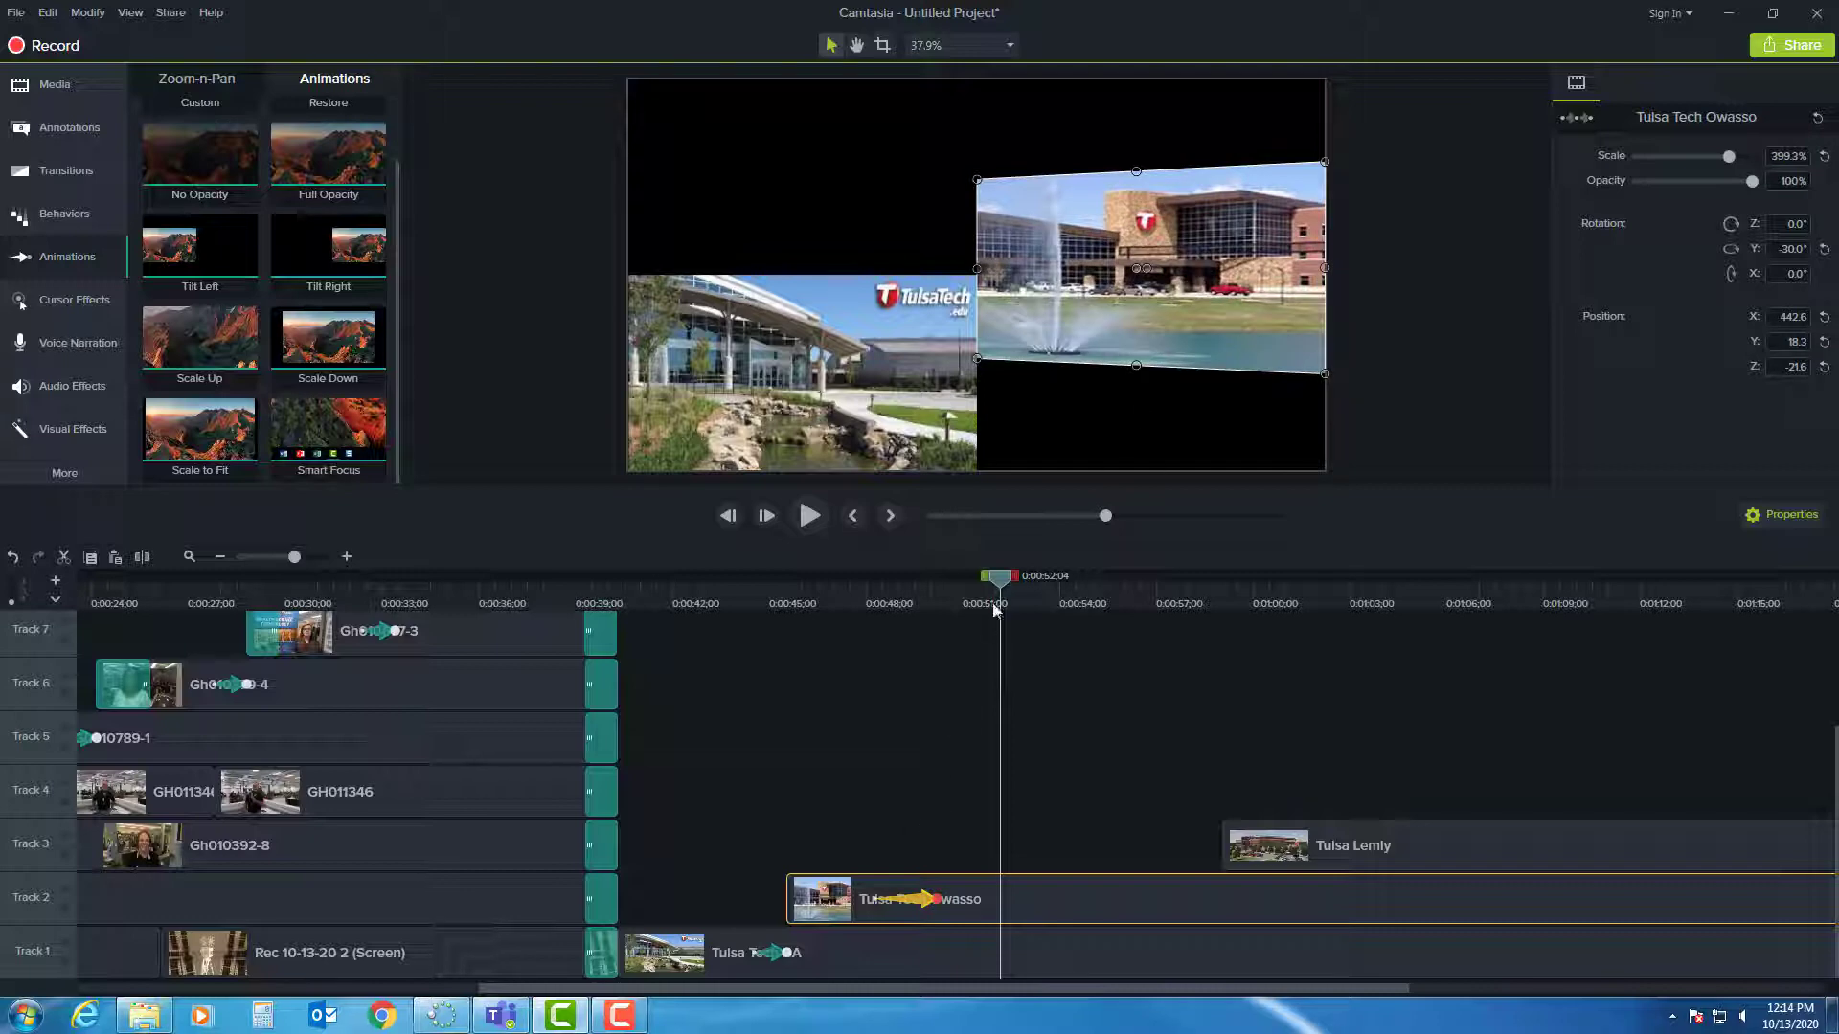
drag(1005, 587, 807, 582)
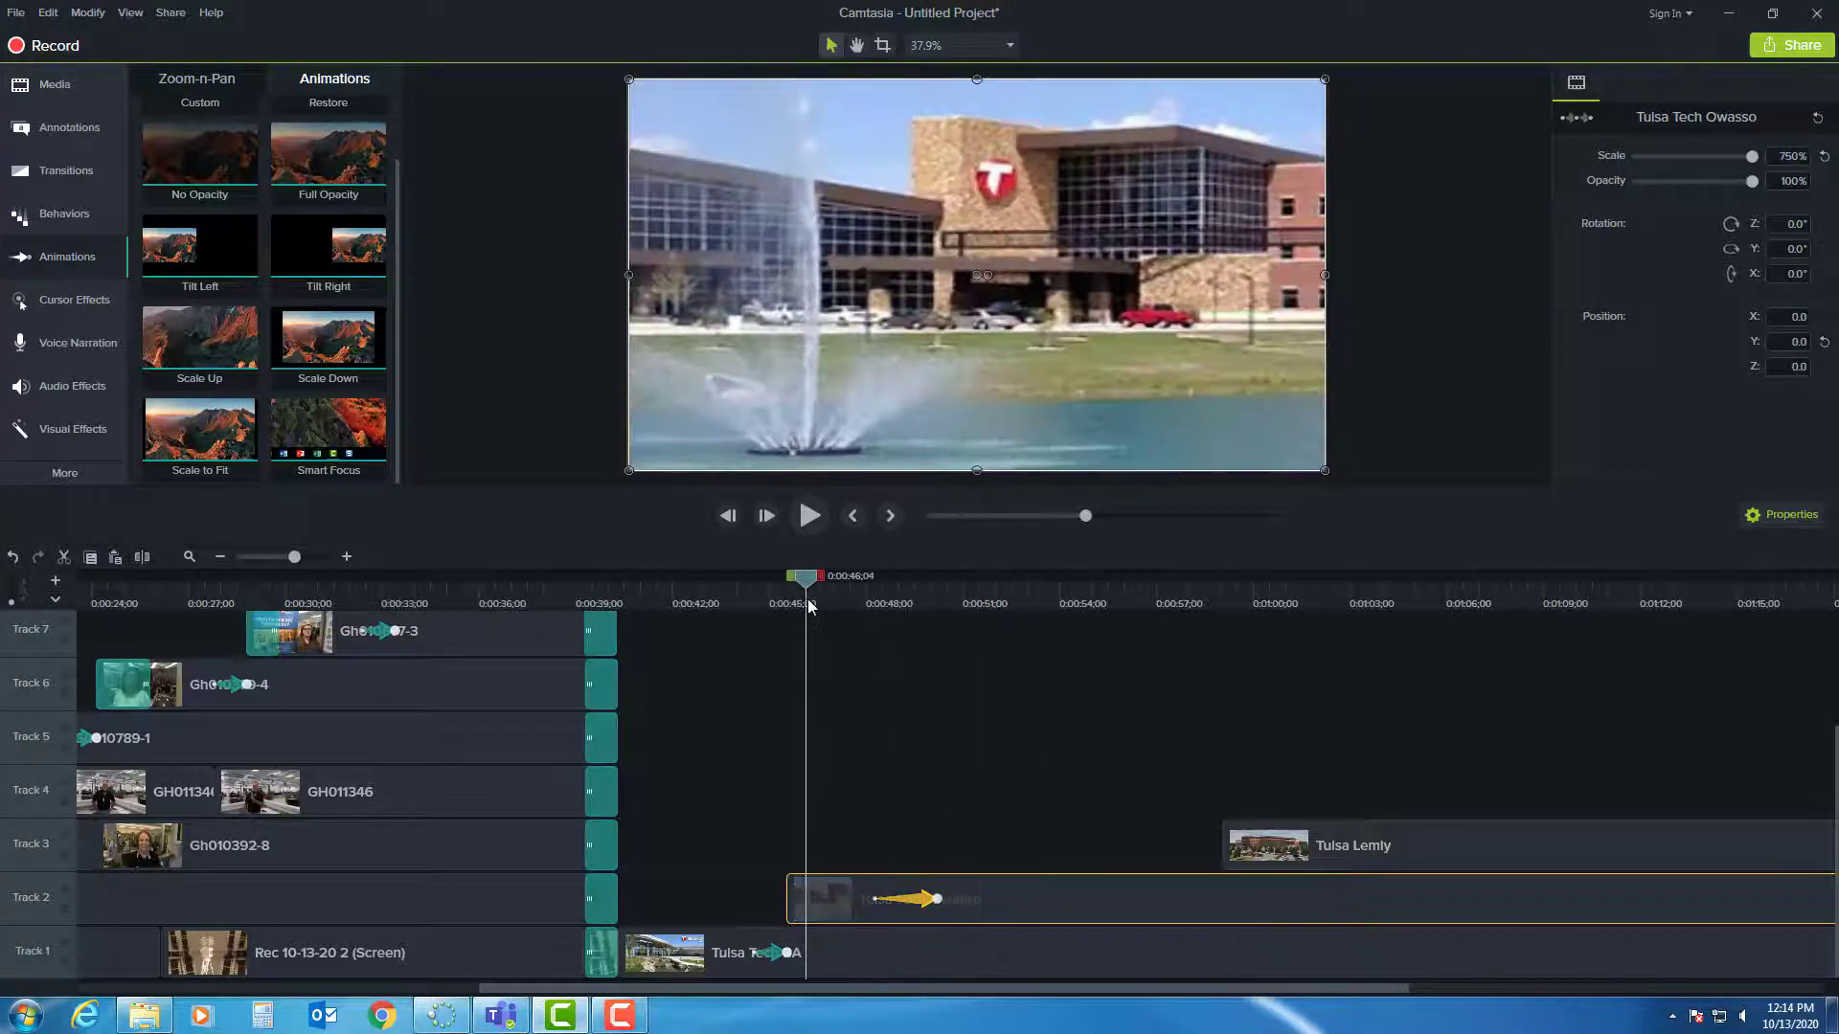
click(852, 516)
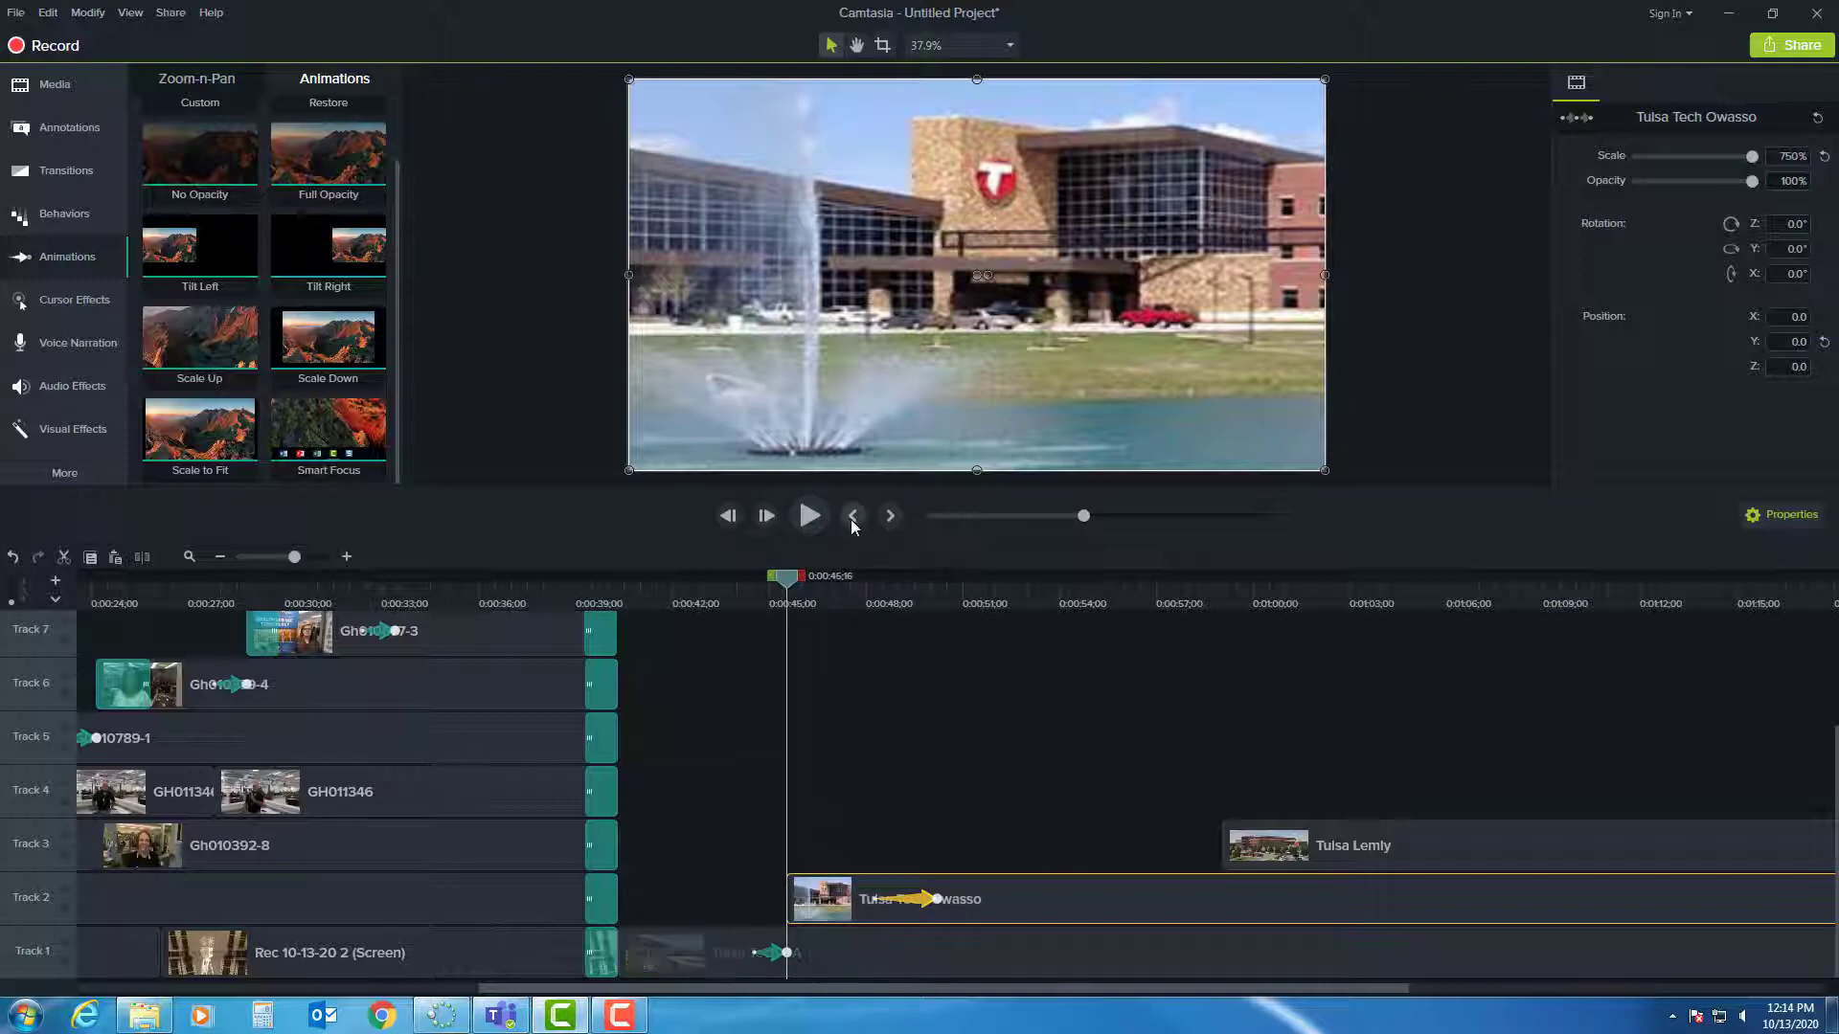
click(810, 516)
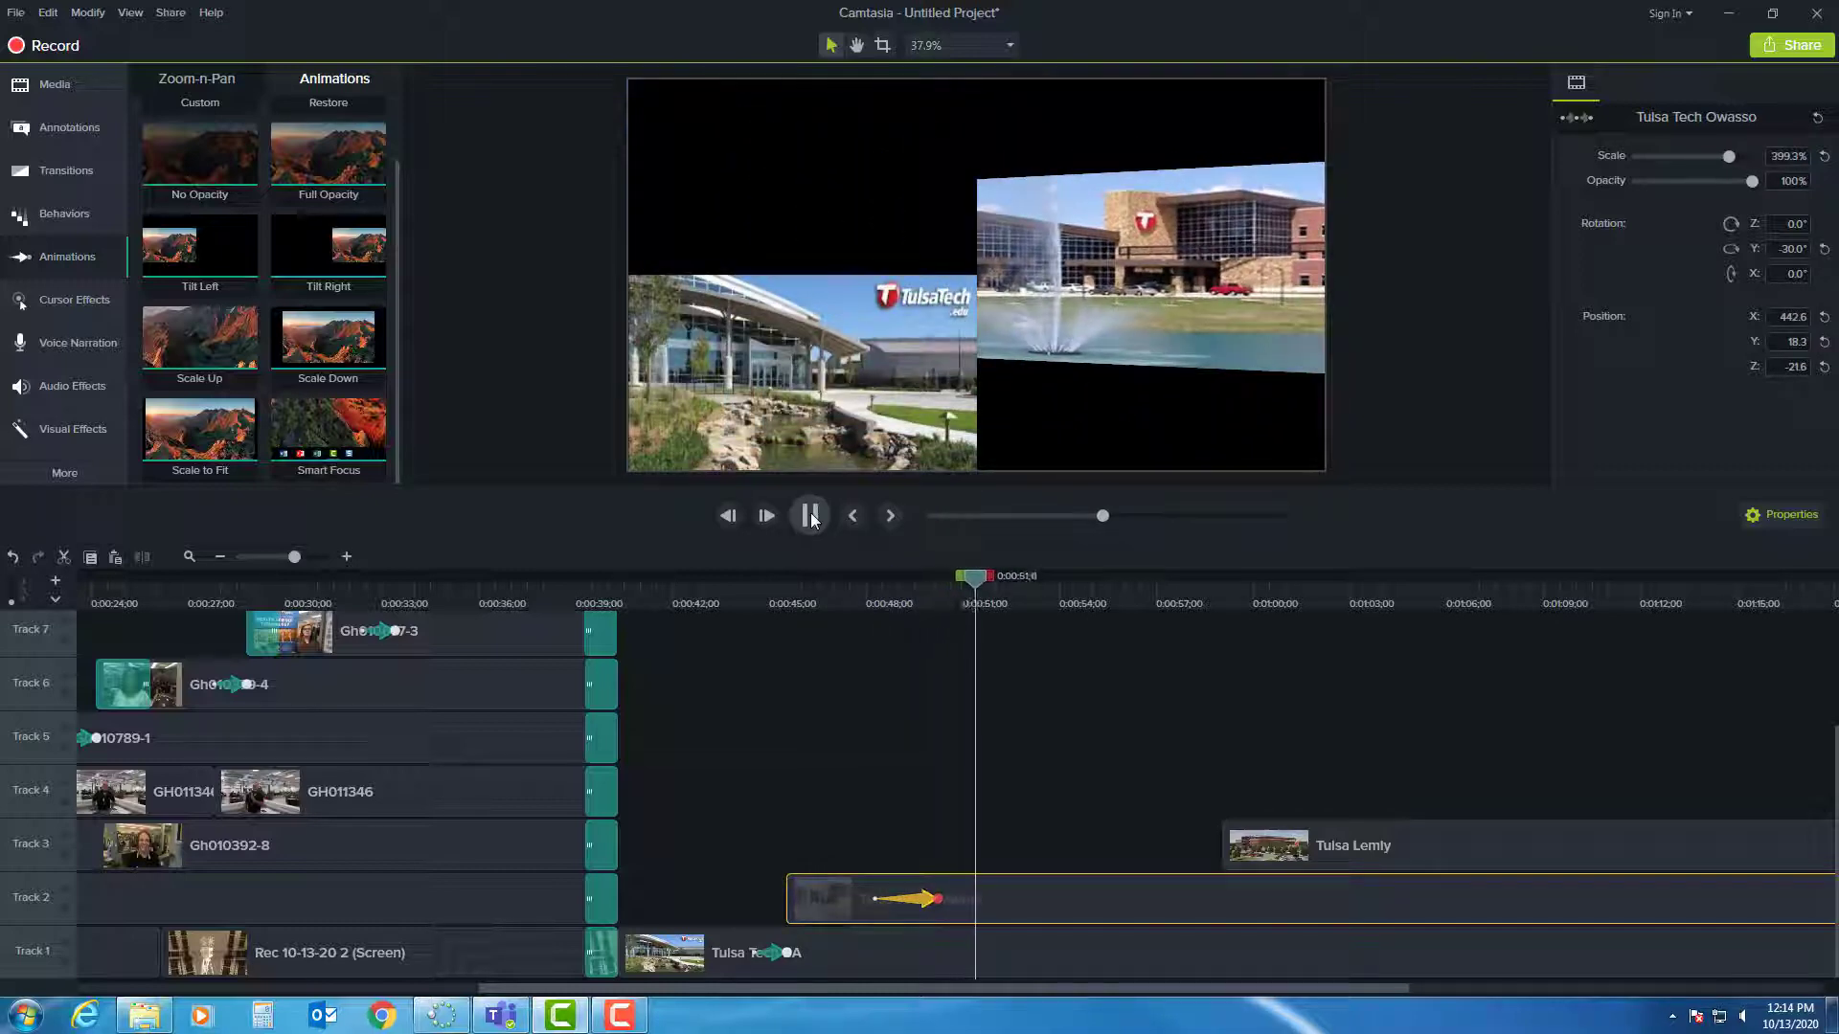
click(810, 516)
Start the Tulsa Lemly clip where the Owasso animation ends and add a Tilt Left animation about four seconds long from 0:52:20.
drag(1279, 853, 980, 809)
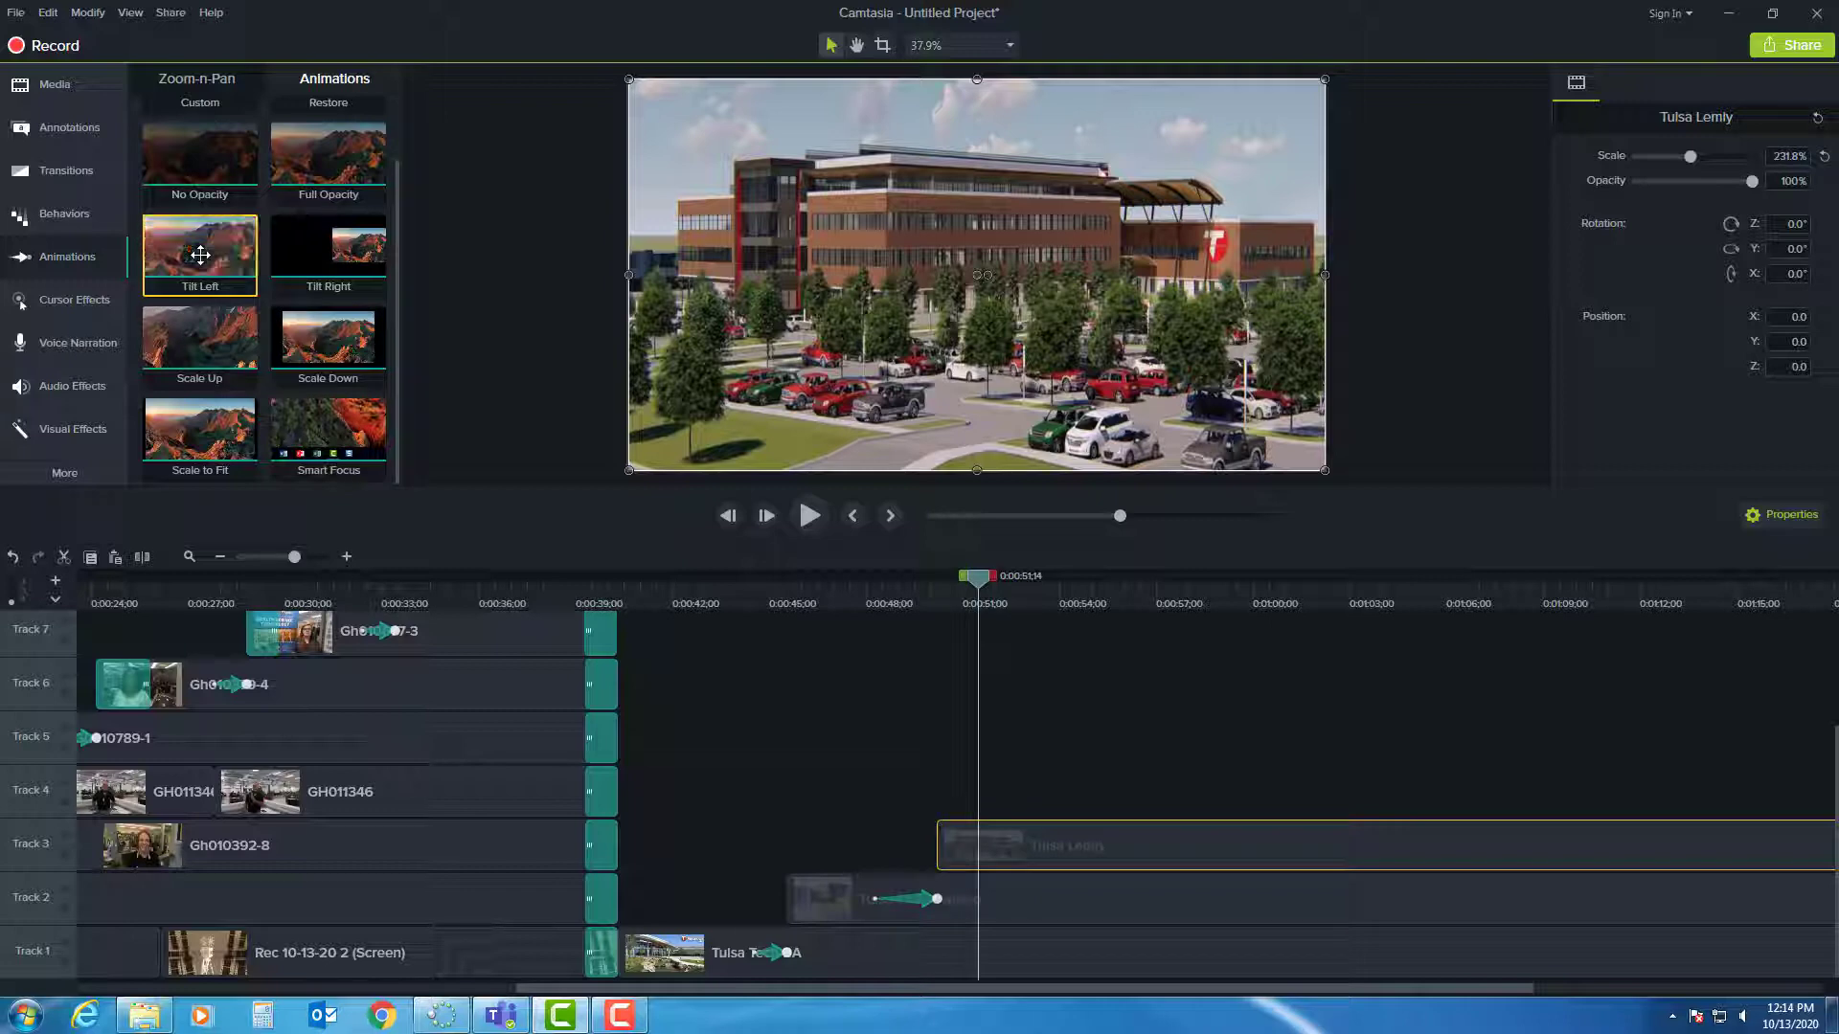
drag(200, 254, 1017, 839)
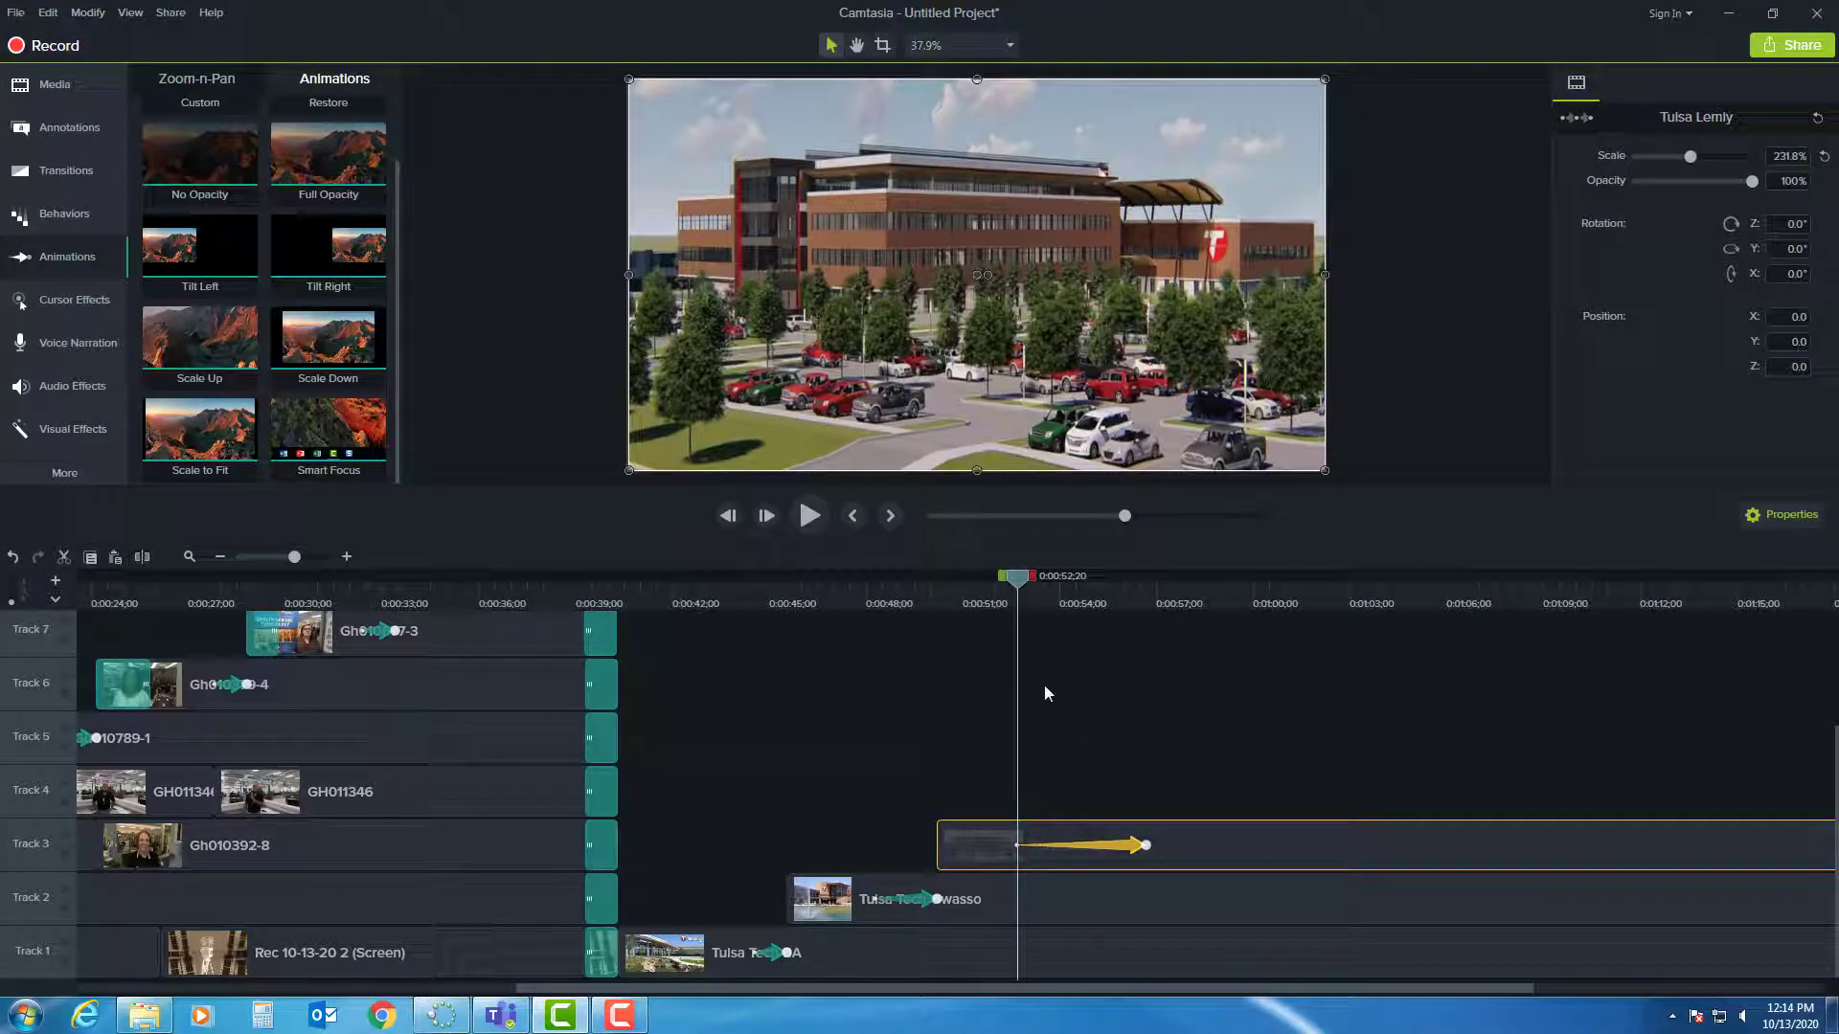
drag(1017, 581, 988, 586)
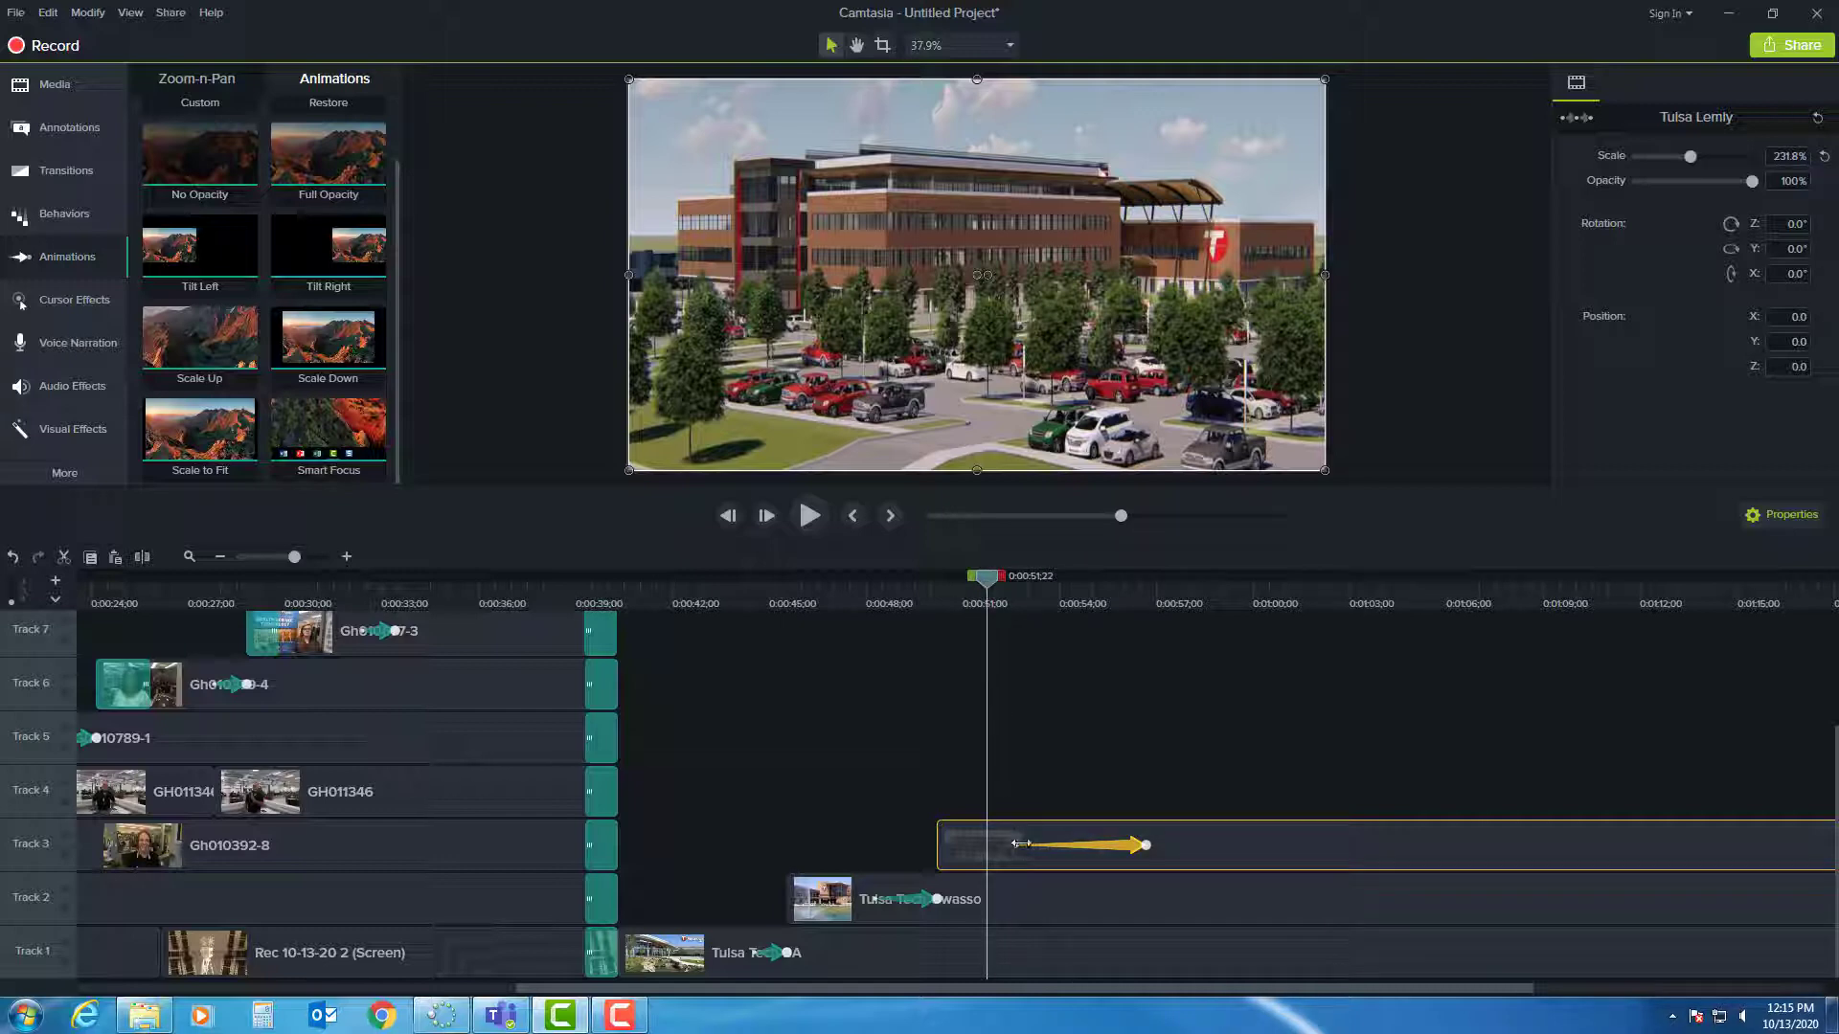
Resize the tilted Tulsa Lemly image to 106.8% and place it in the canvas's upper-left quarter above the Tulsa Tech BA image.
drag(988, 586, 1195, 627)
drag(908, 357, 976, 198)
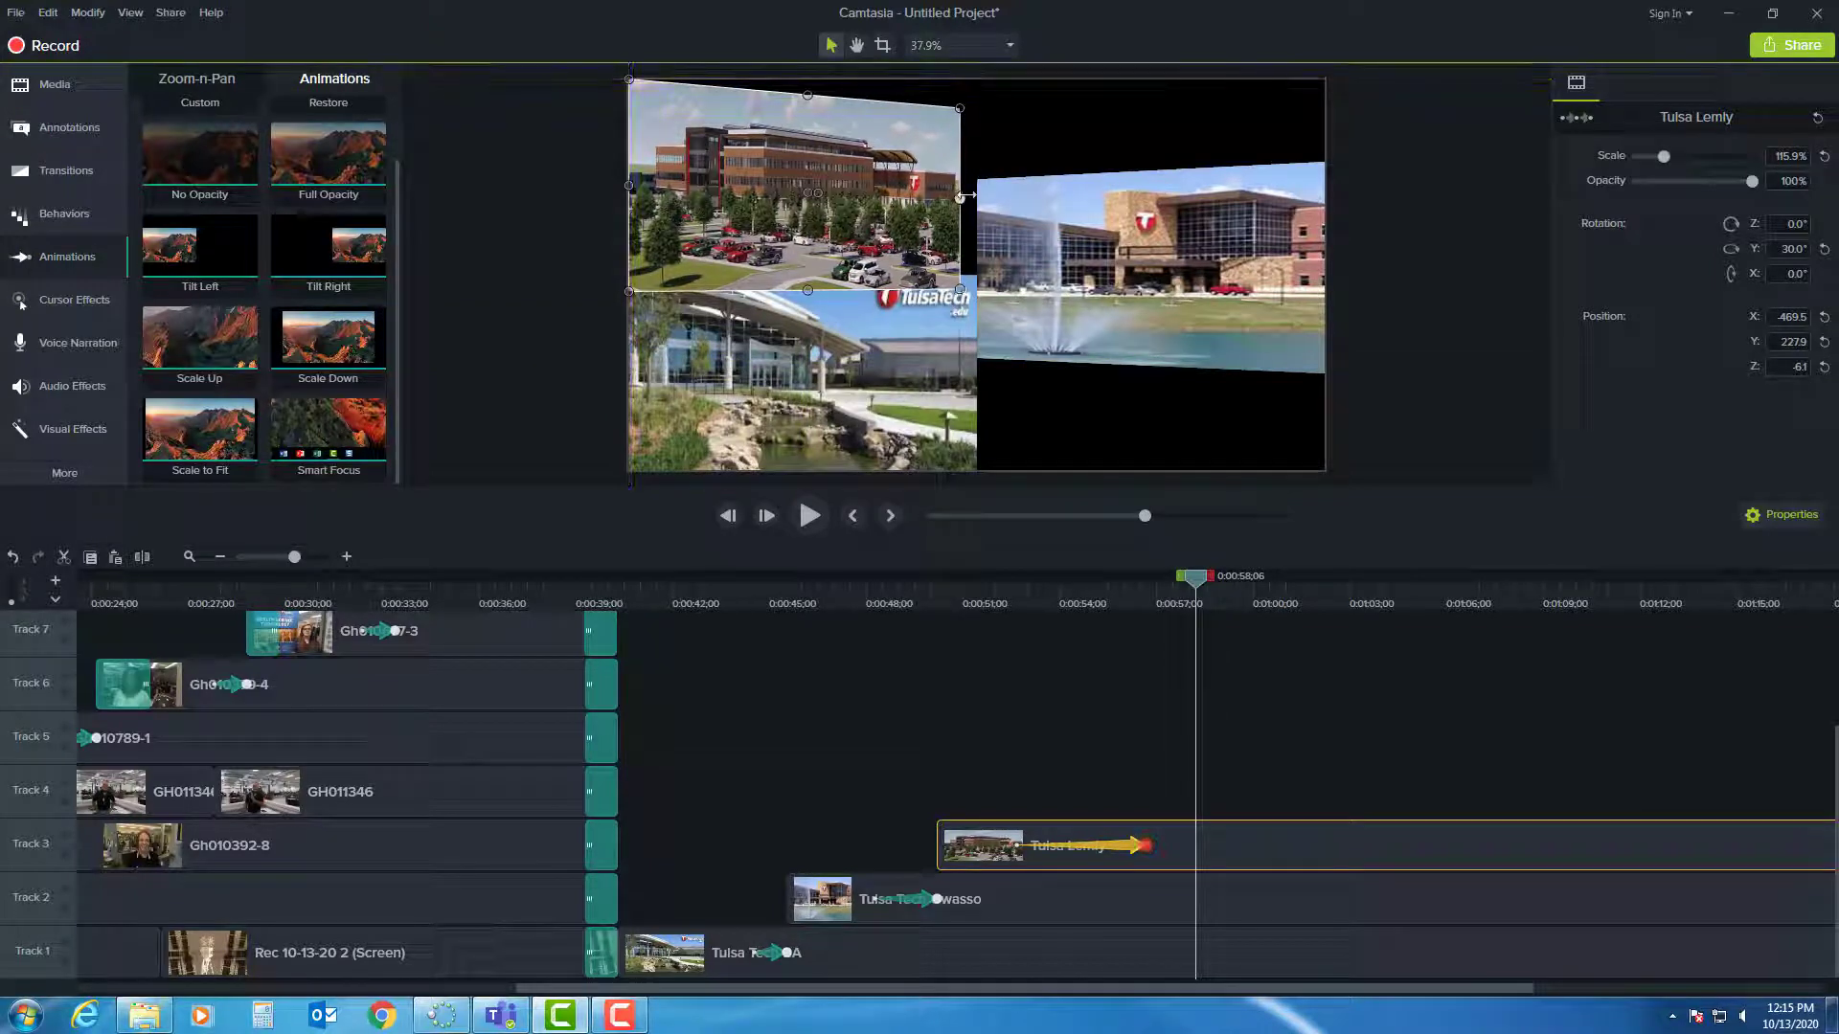
drag(818, 291, 819, 276)
drag(927, 237, 816, 193)
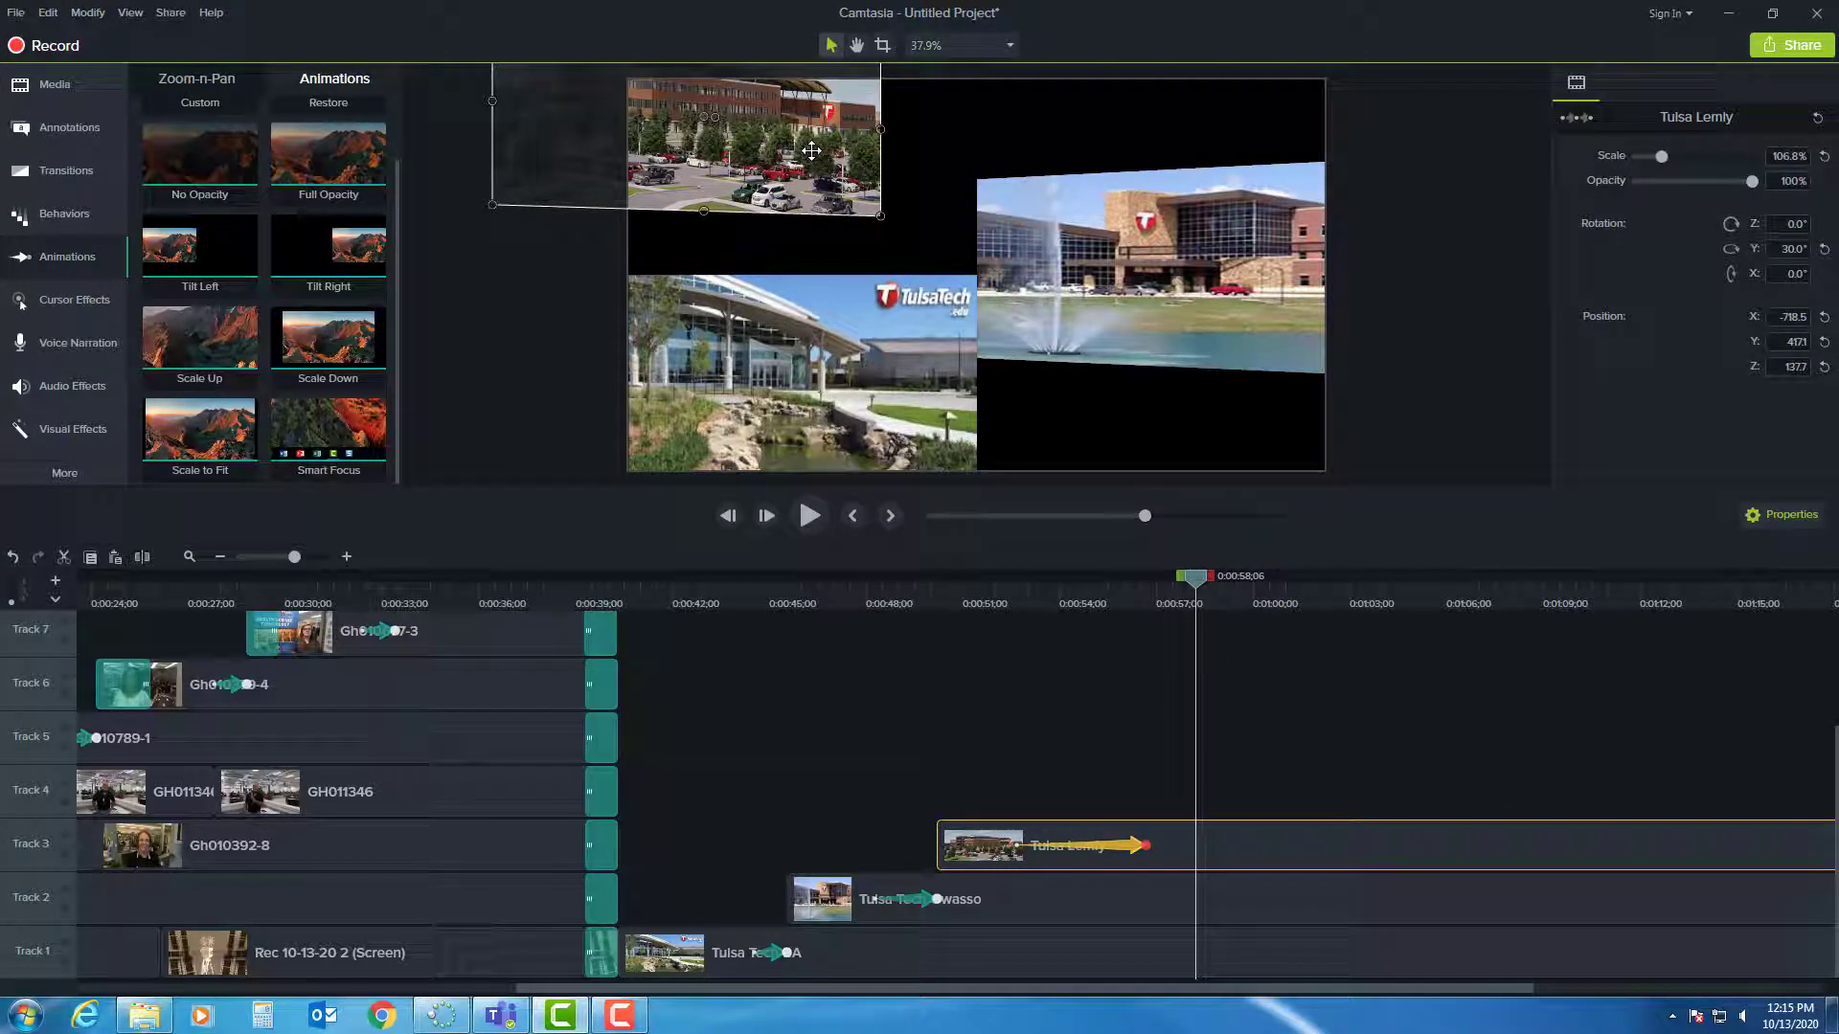
drag(812, 150, 920, 216)
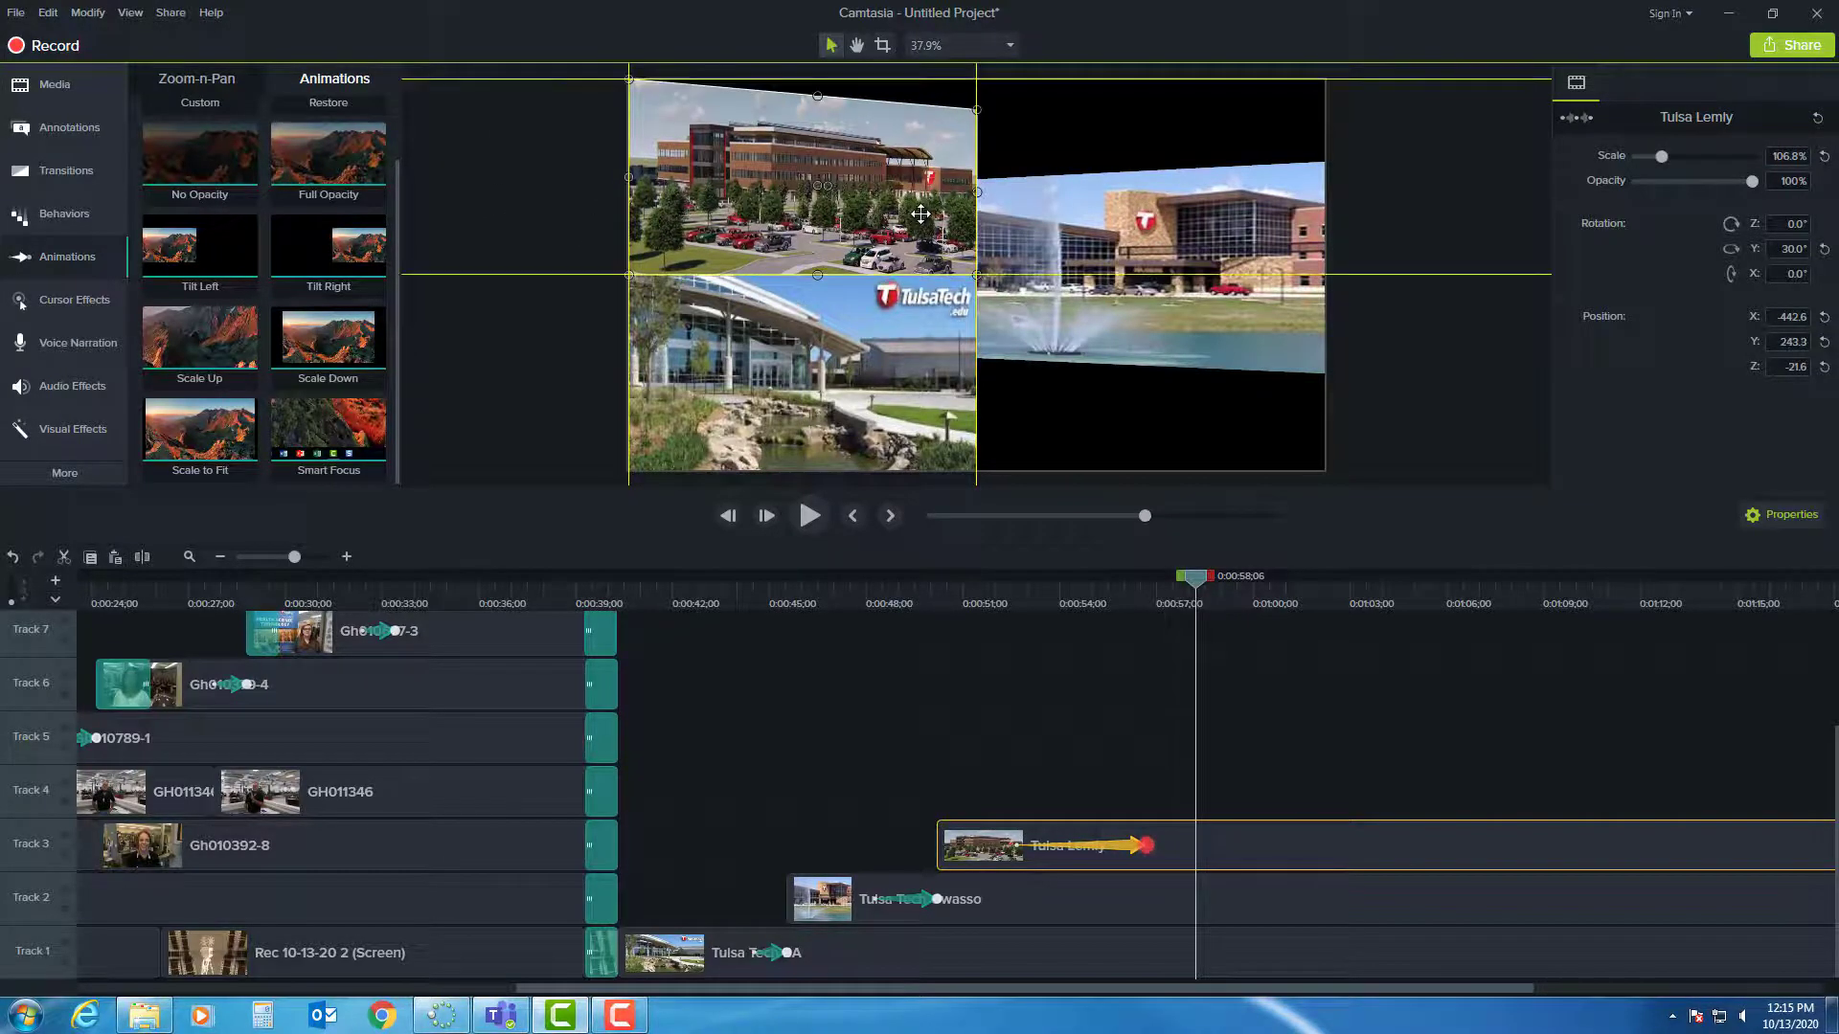
click(1076, 444)
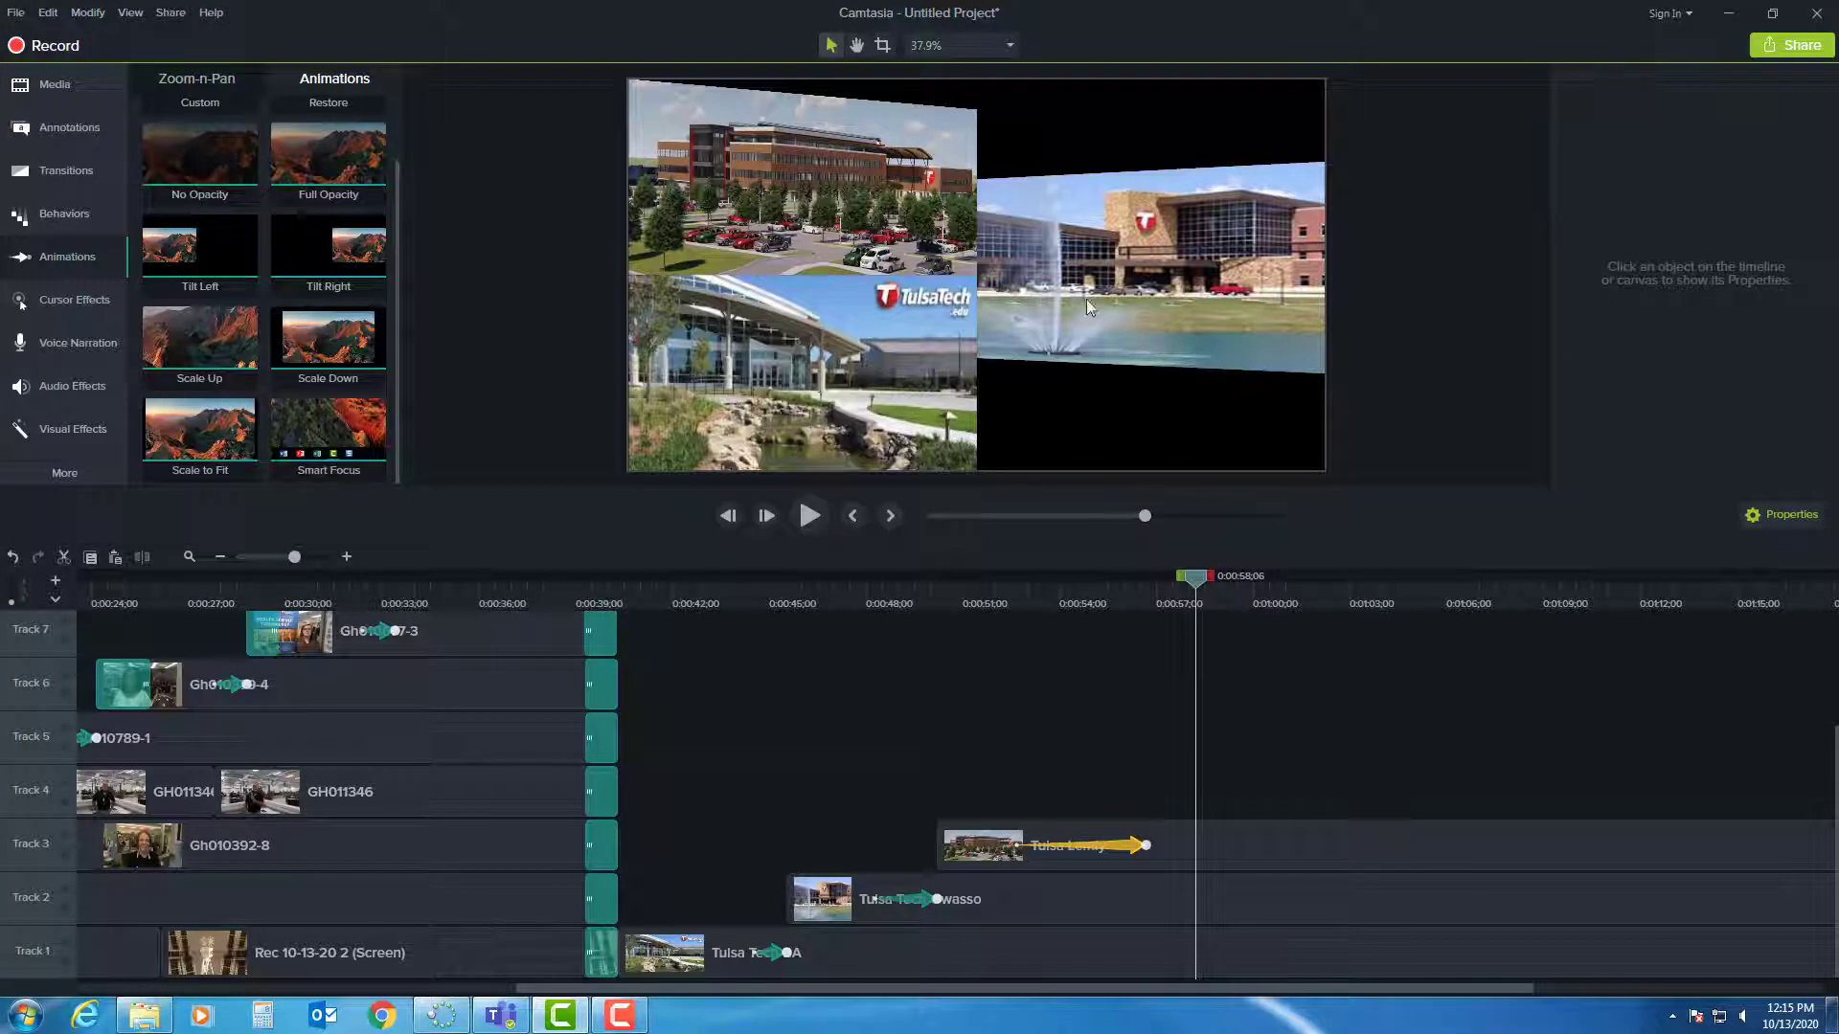
Try moving the Owasso image down, undo it, and raise the Tulsa Lemly image to a Y position of 294.9.
drag(1140, 302, 1136, 395)
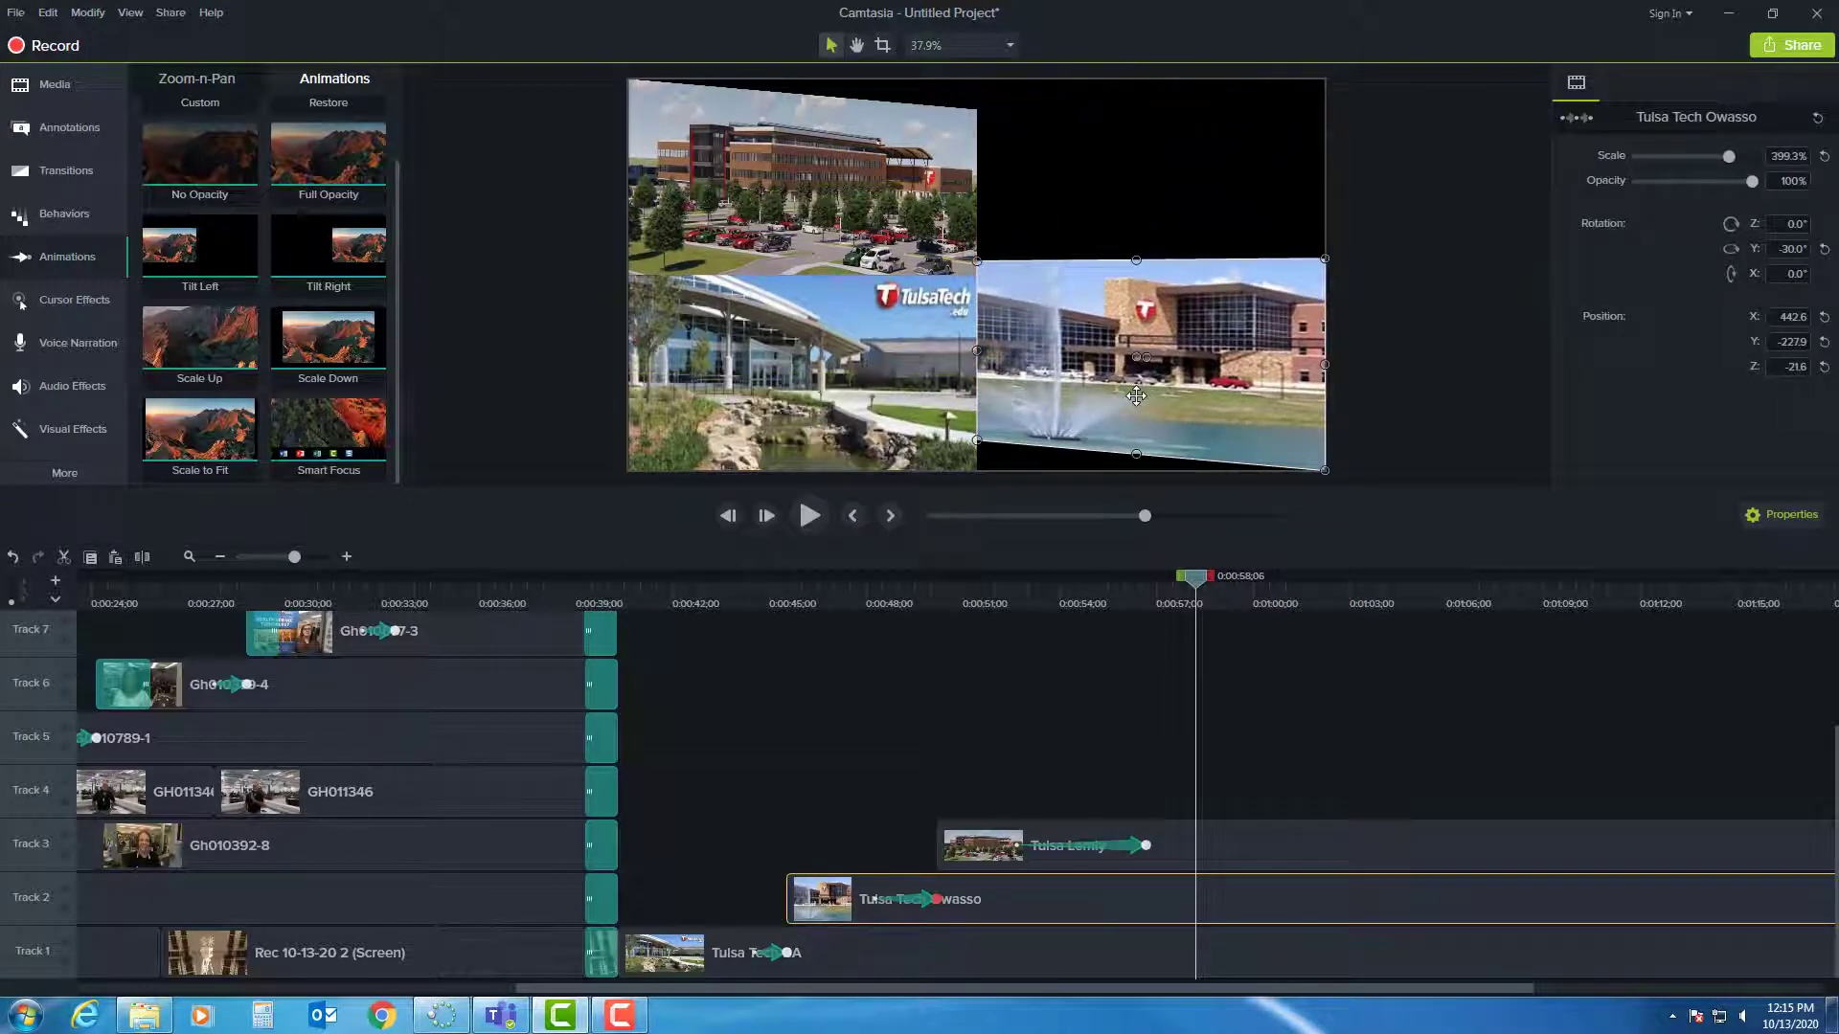
key(ctrl+z)
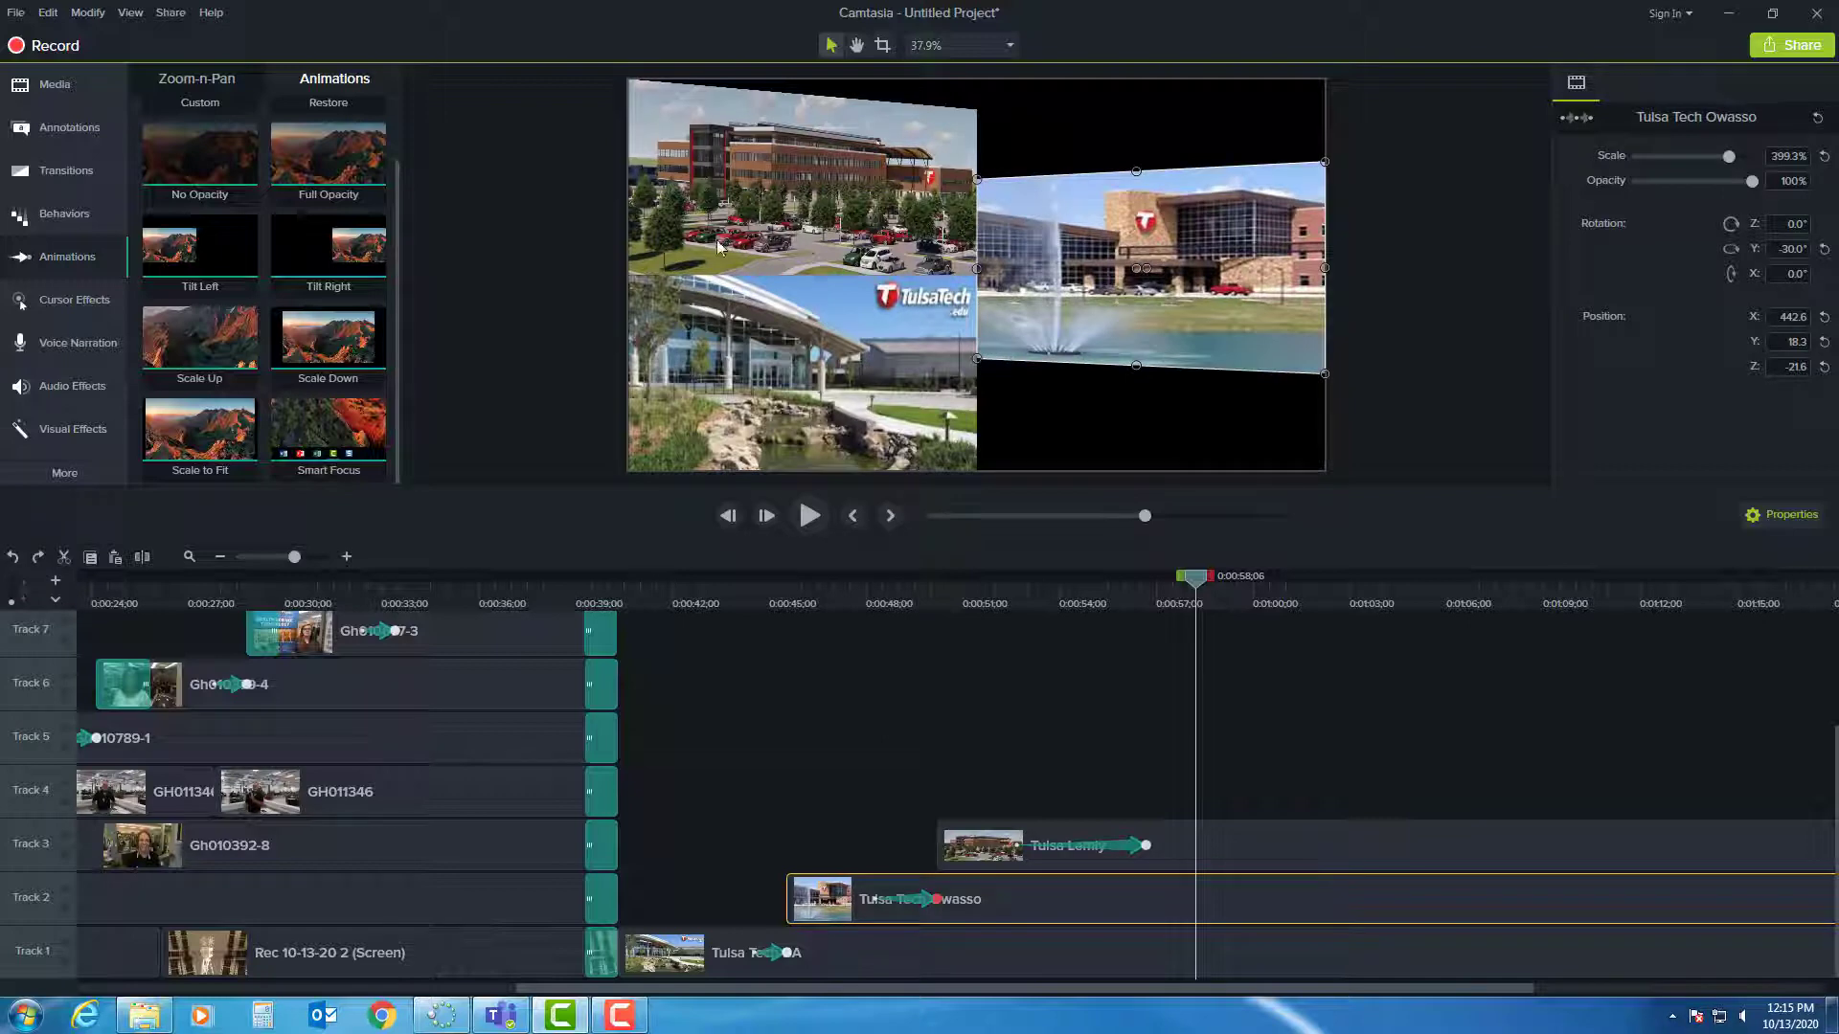
click(794, 228)
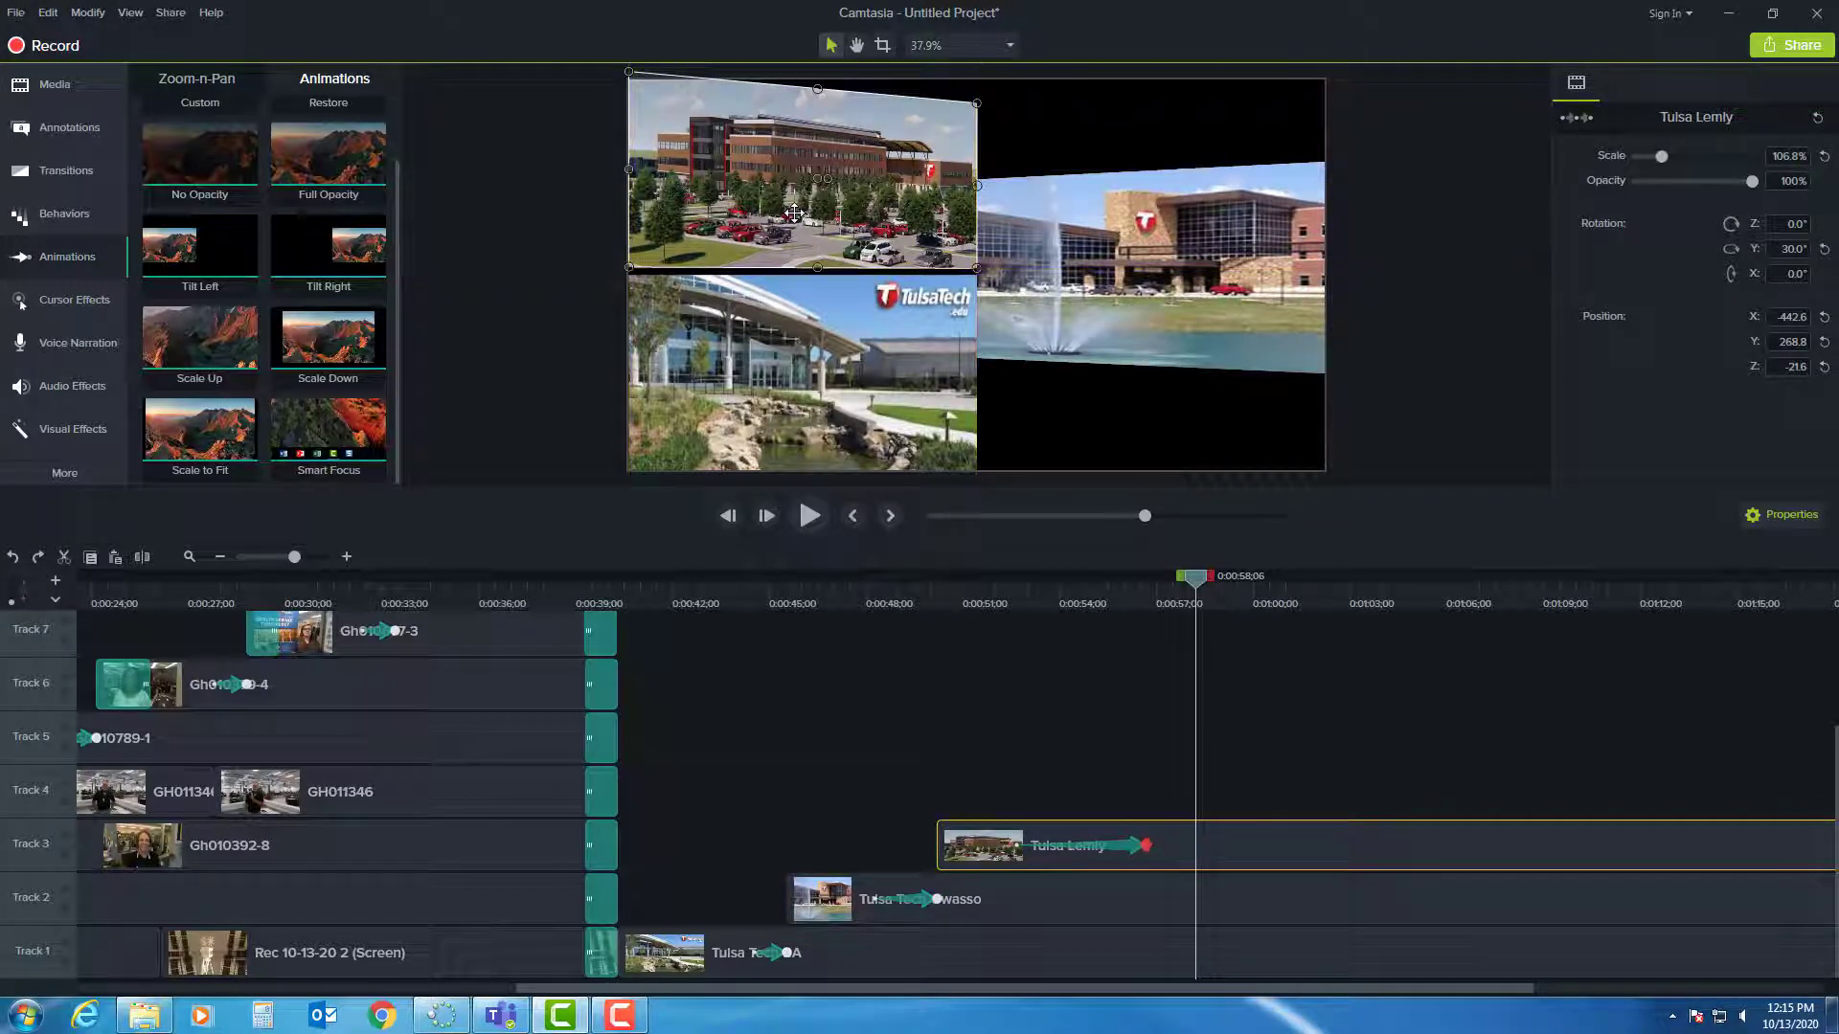
drag(794, 202, 871, 143)
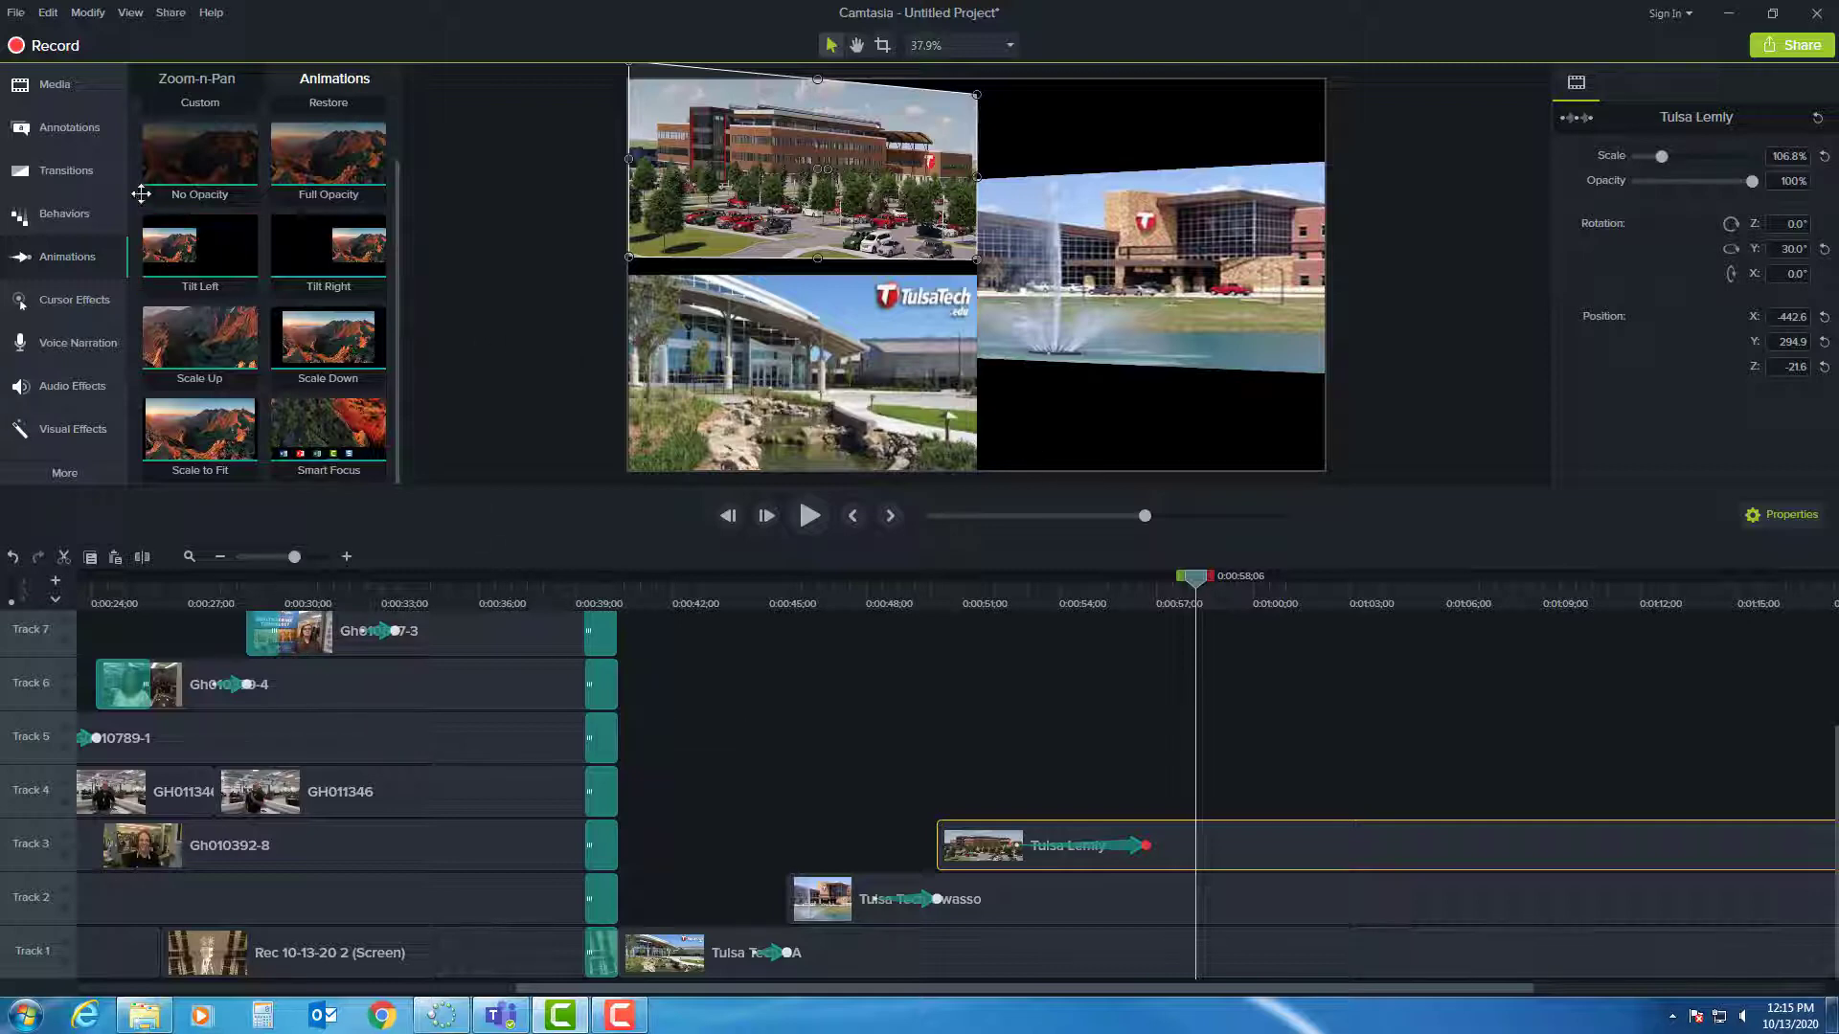
Add opening transitions to the three campus image clips, with Fade on Tulsa Tech BA and Circle stretch on Tulsa Tech Owasso.
click(87, 178)
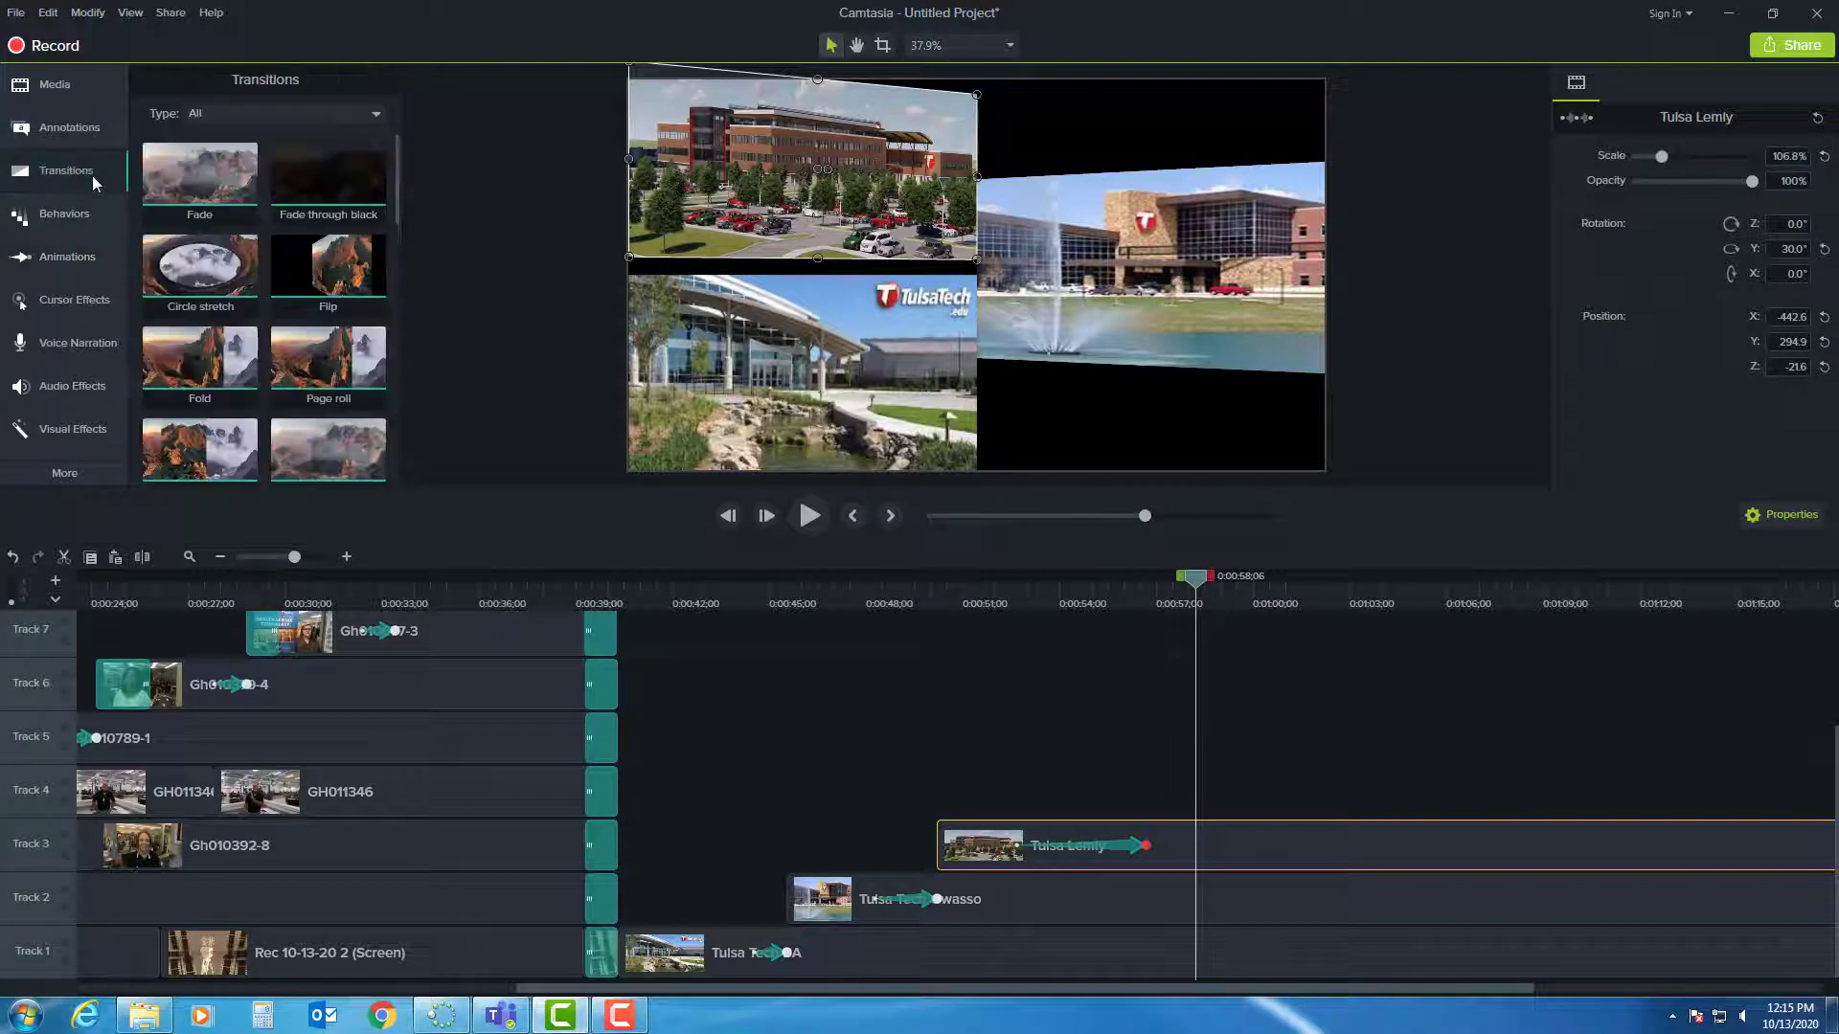
drag(194, 180, 643, 969)
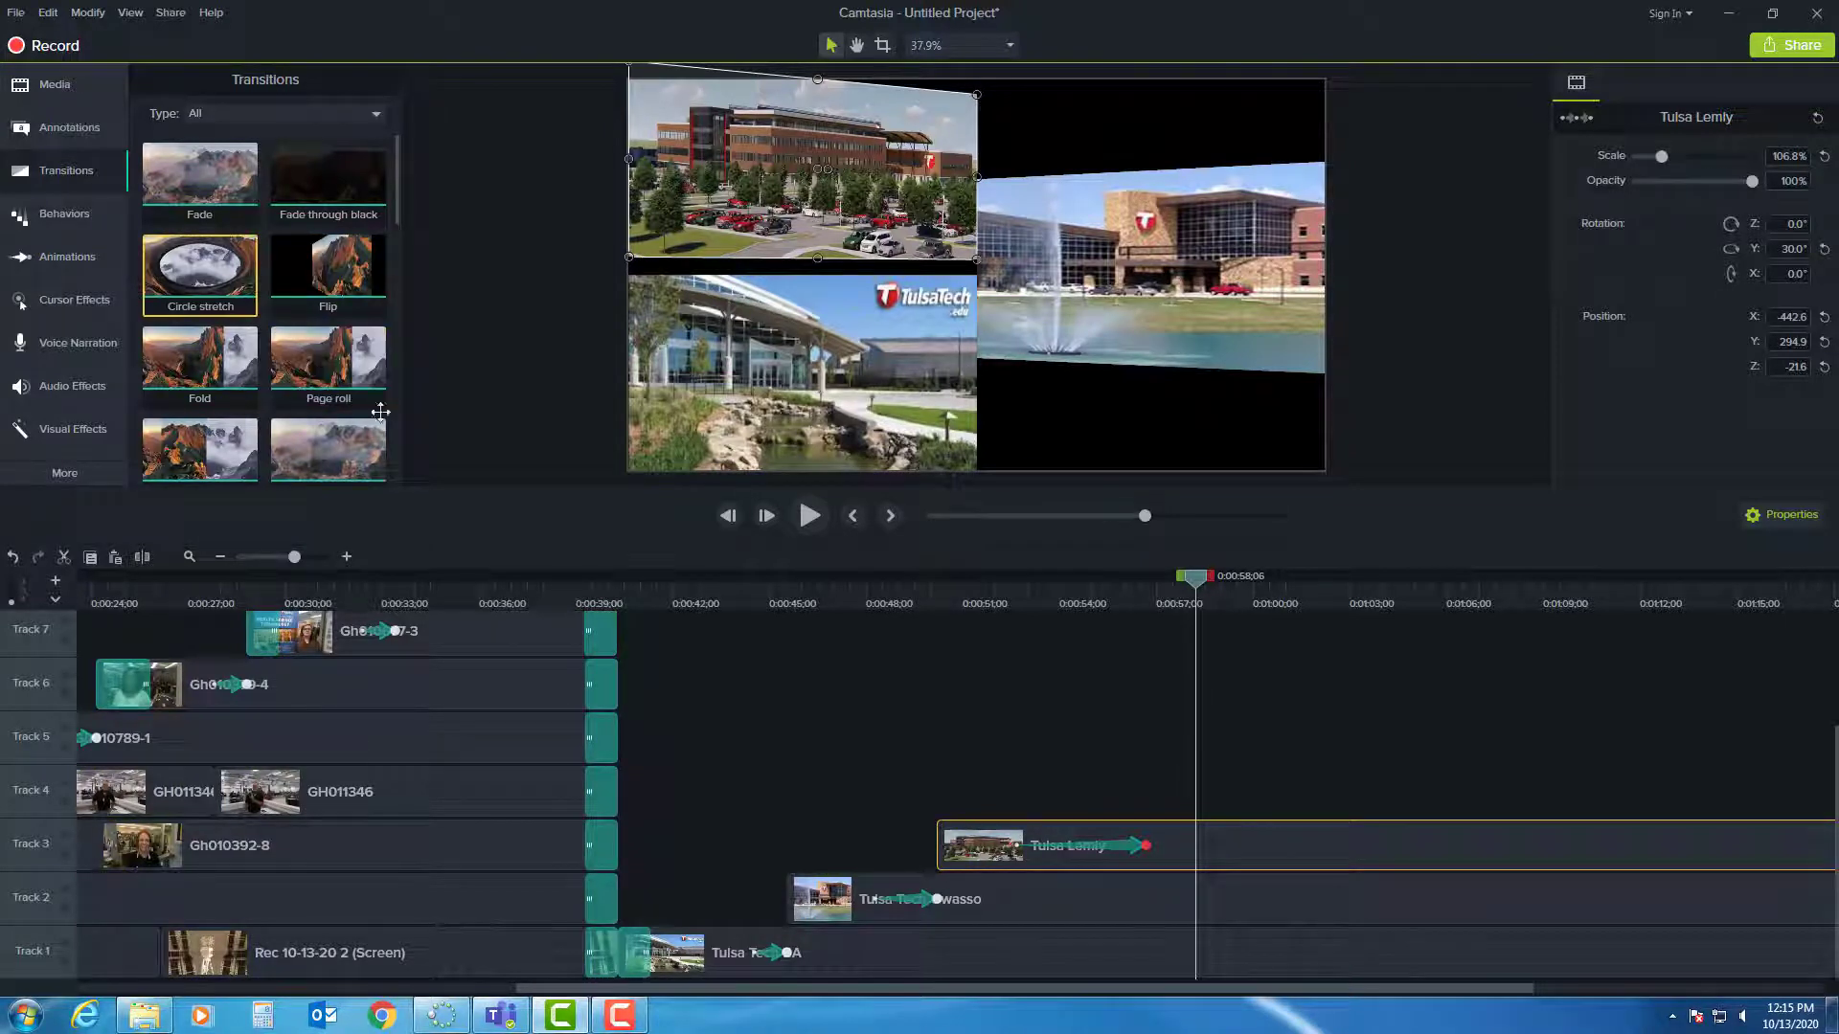
drag(380, 411, 801, 901)
scroll(204, 367, down, 4)
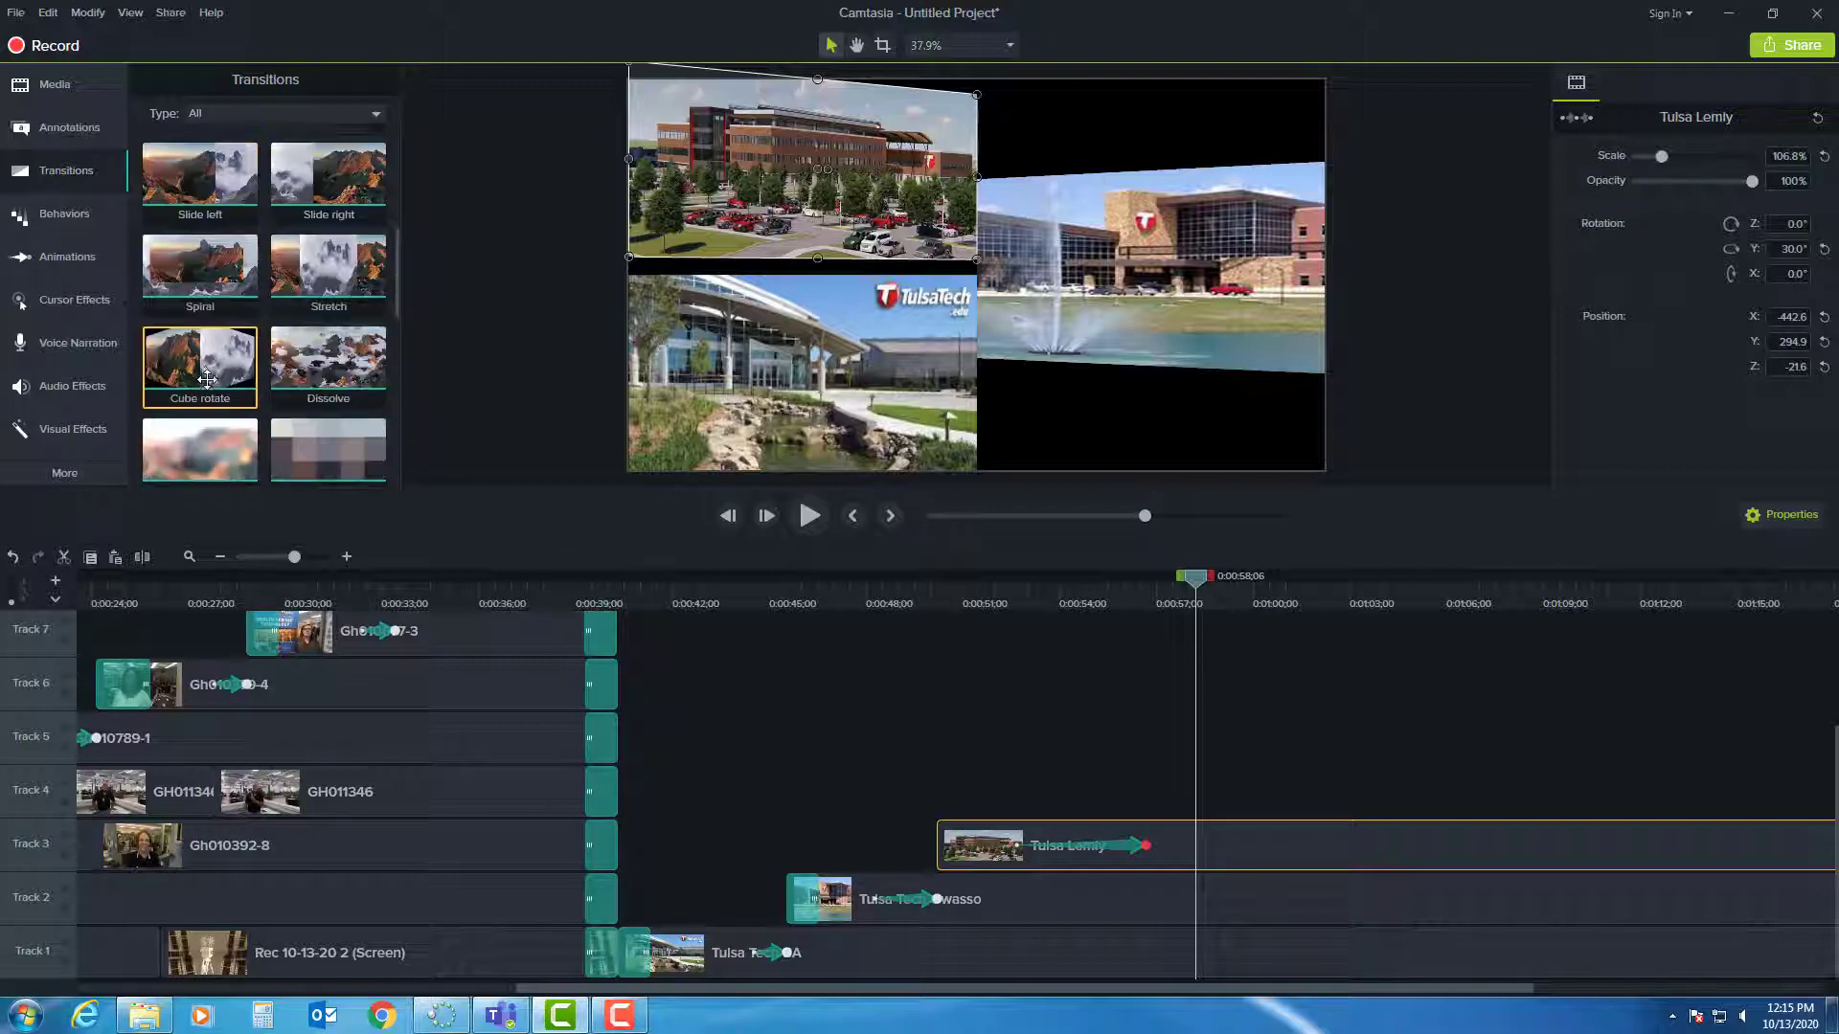
drag(212, 420, 943, 836)
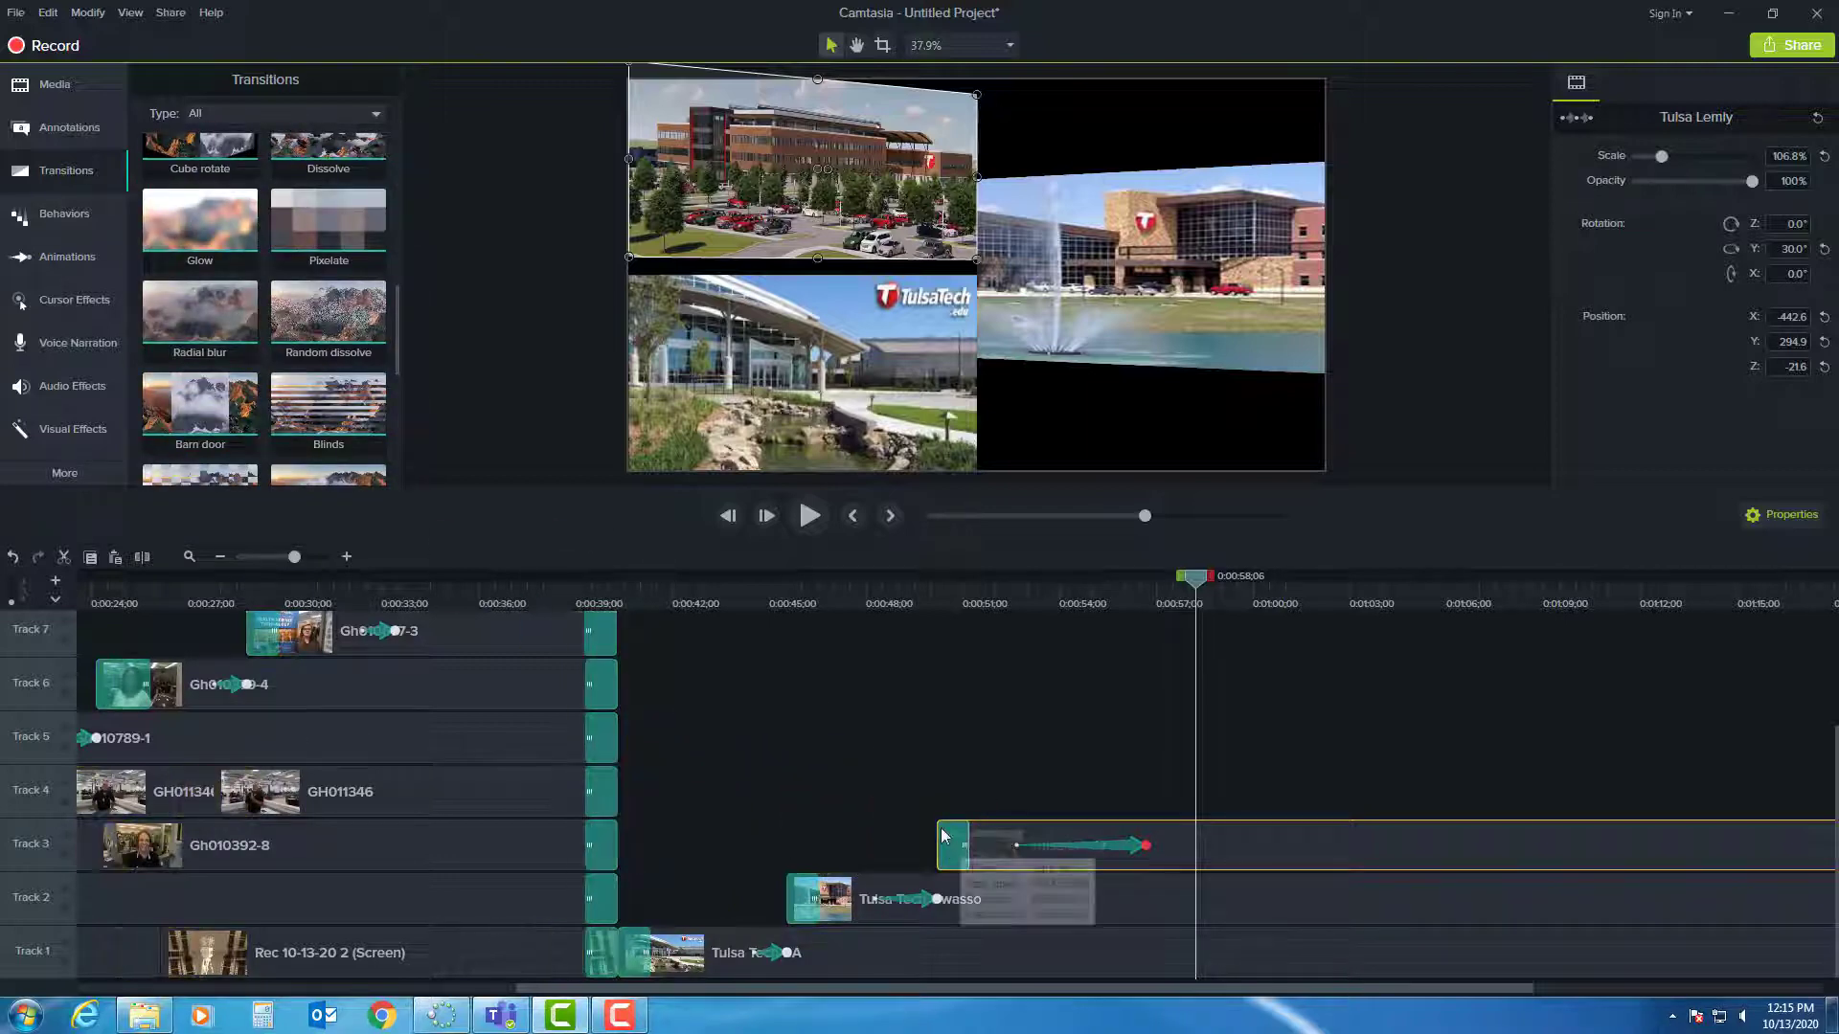
Play back the campus image sequence from the start of the Tulsa Tech BA clip to review its animations and transitions.
click(855, 514)
click(855, 514)
click(855, 514)
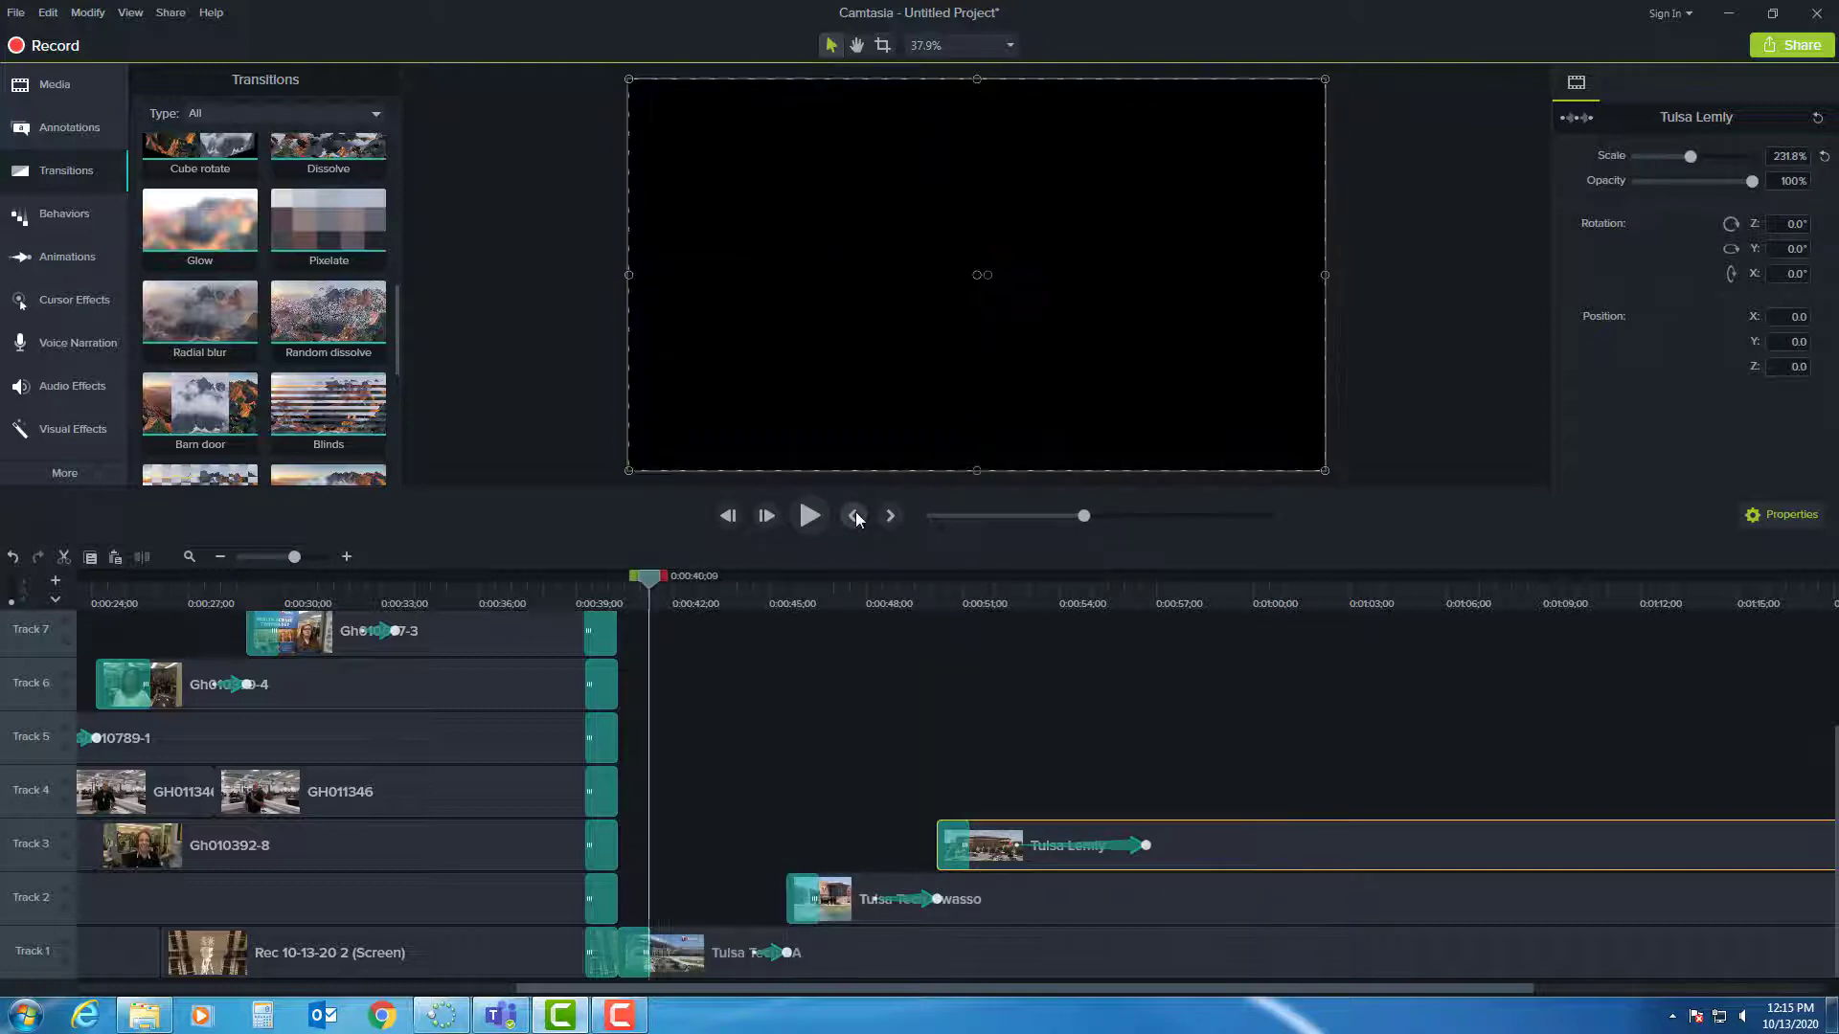
click(807, 517)
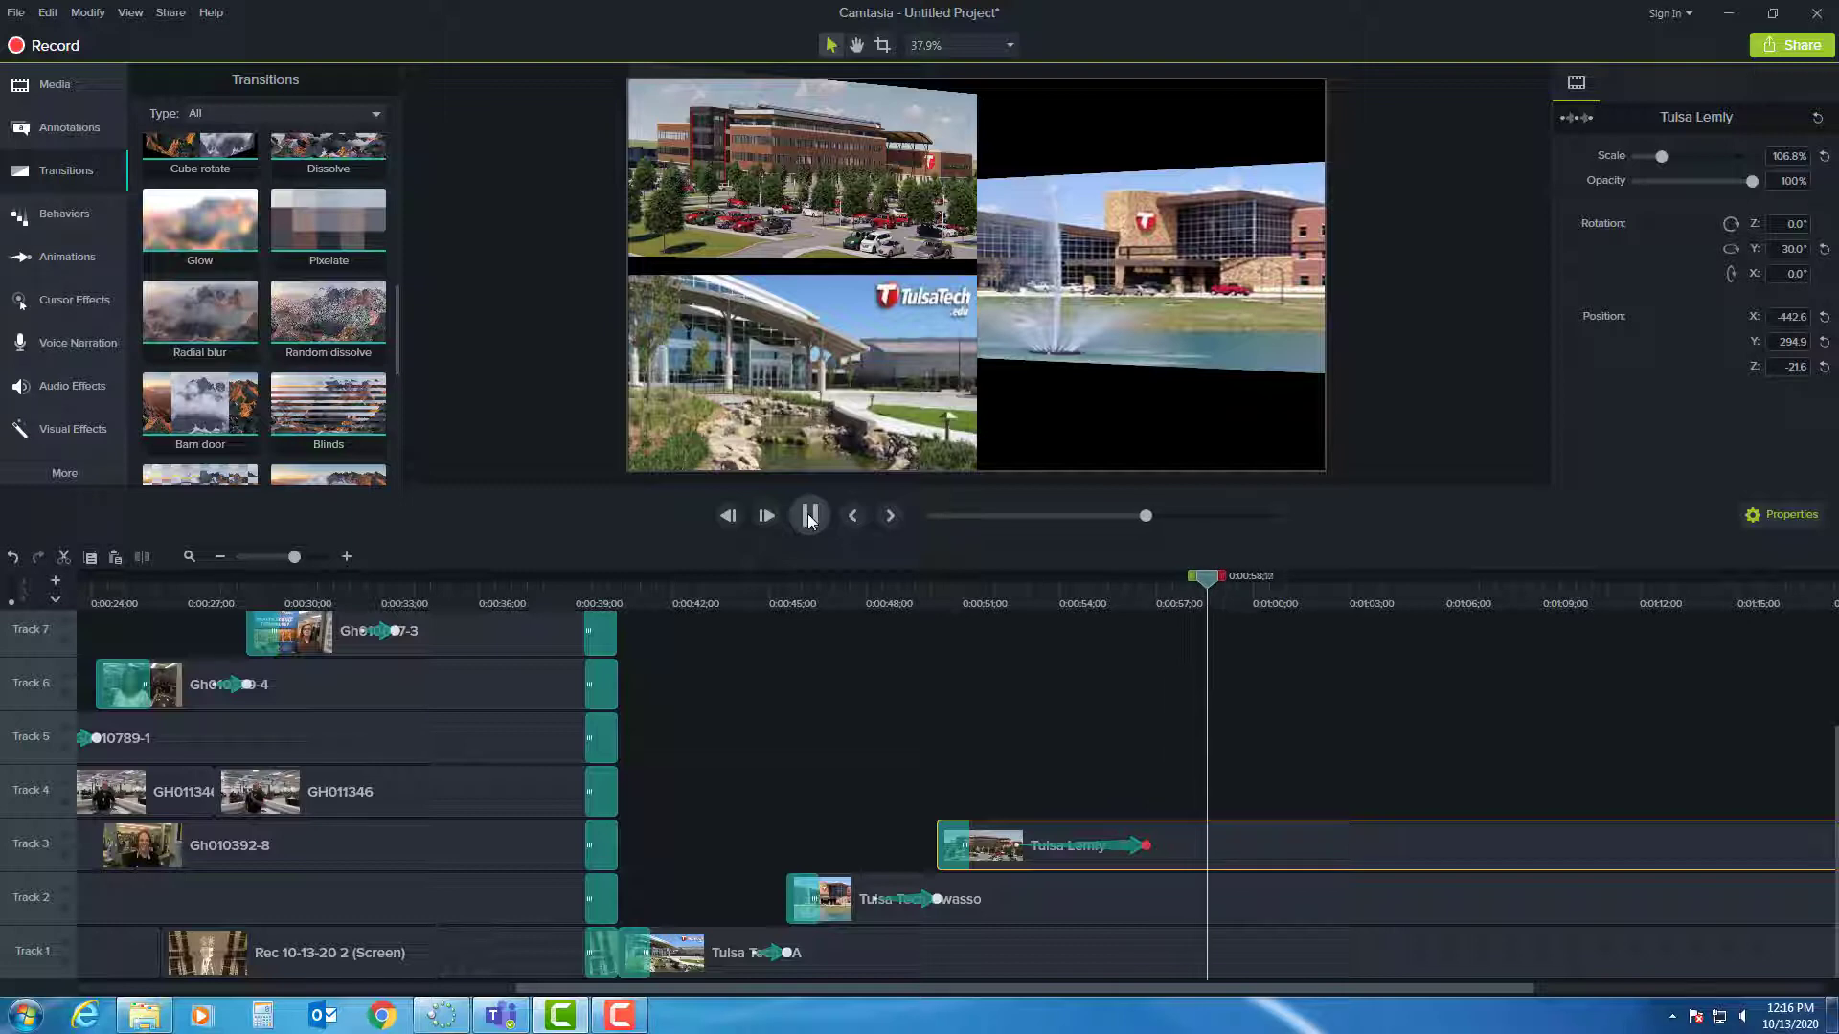
click(809, 517)
Lengthen the opening transitions on Tulsa Tech BA and Owasso, and shift the BA animation's end and the Owasso clip's start slightly earlier.
click(640, 945)
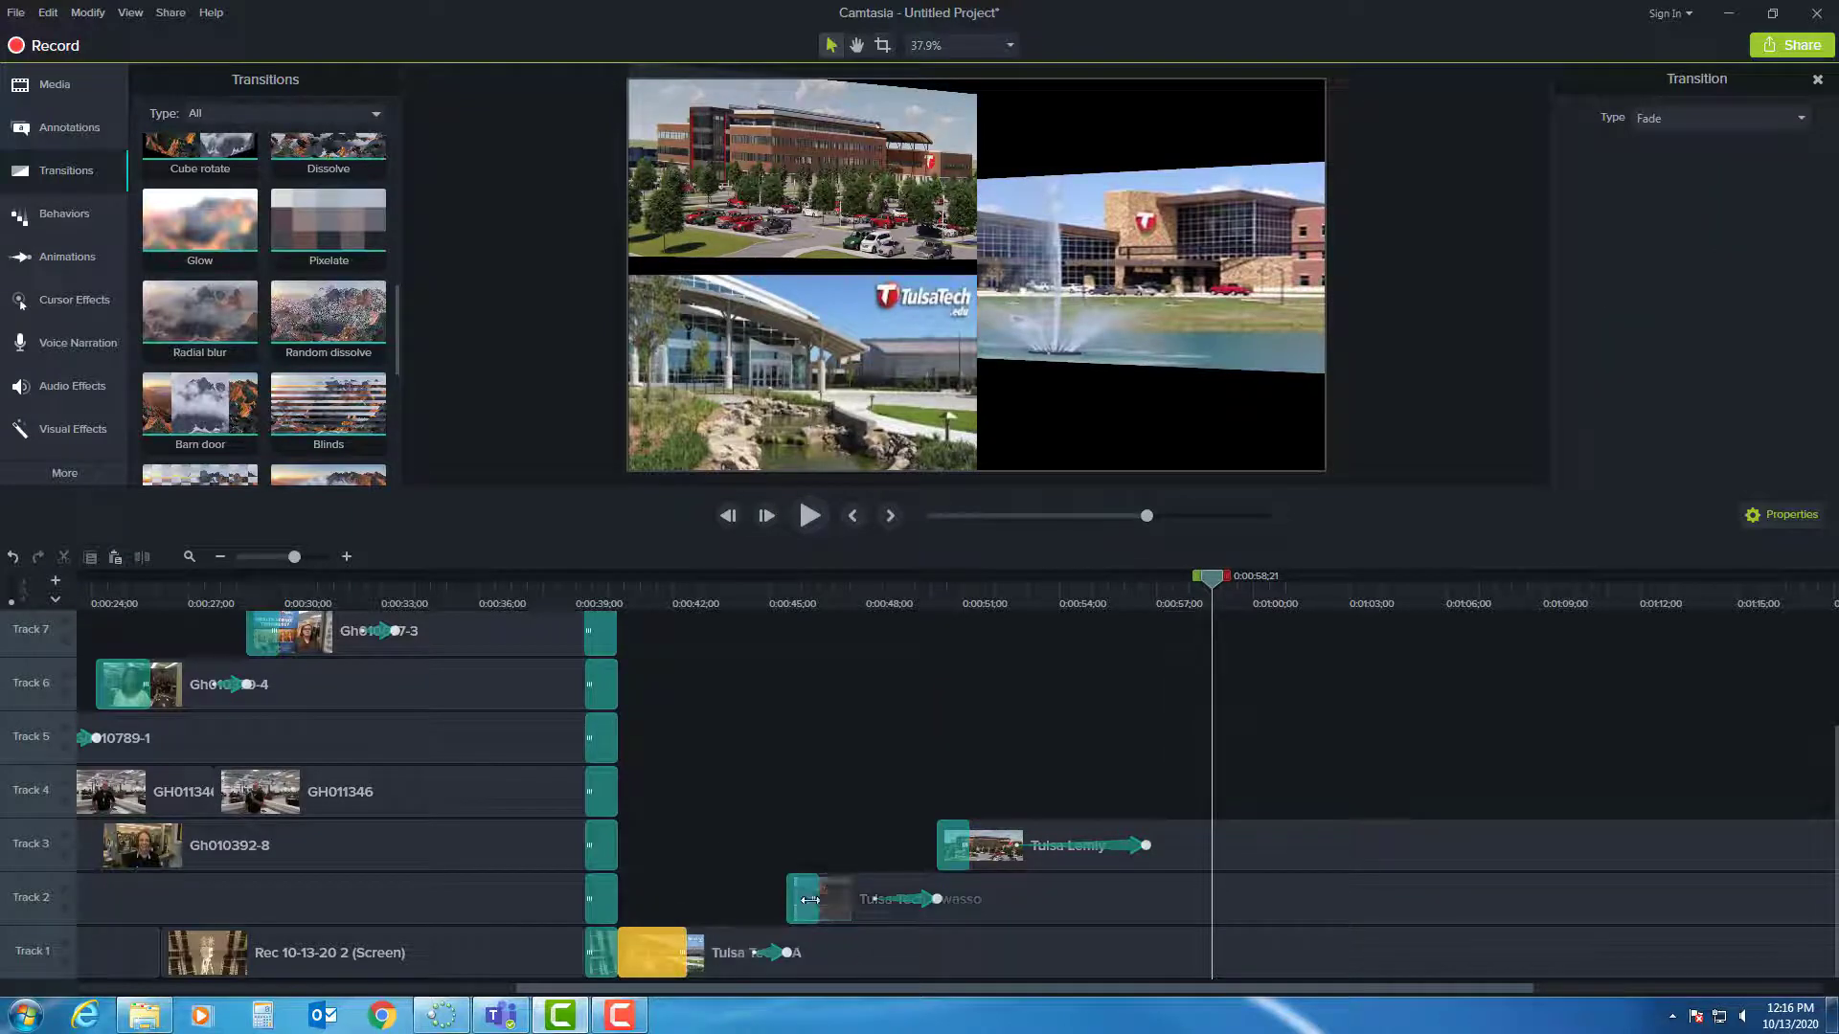
click(753, 954)
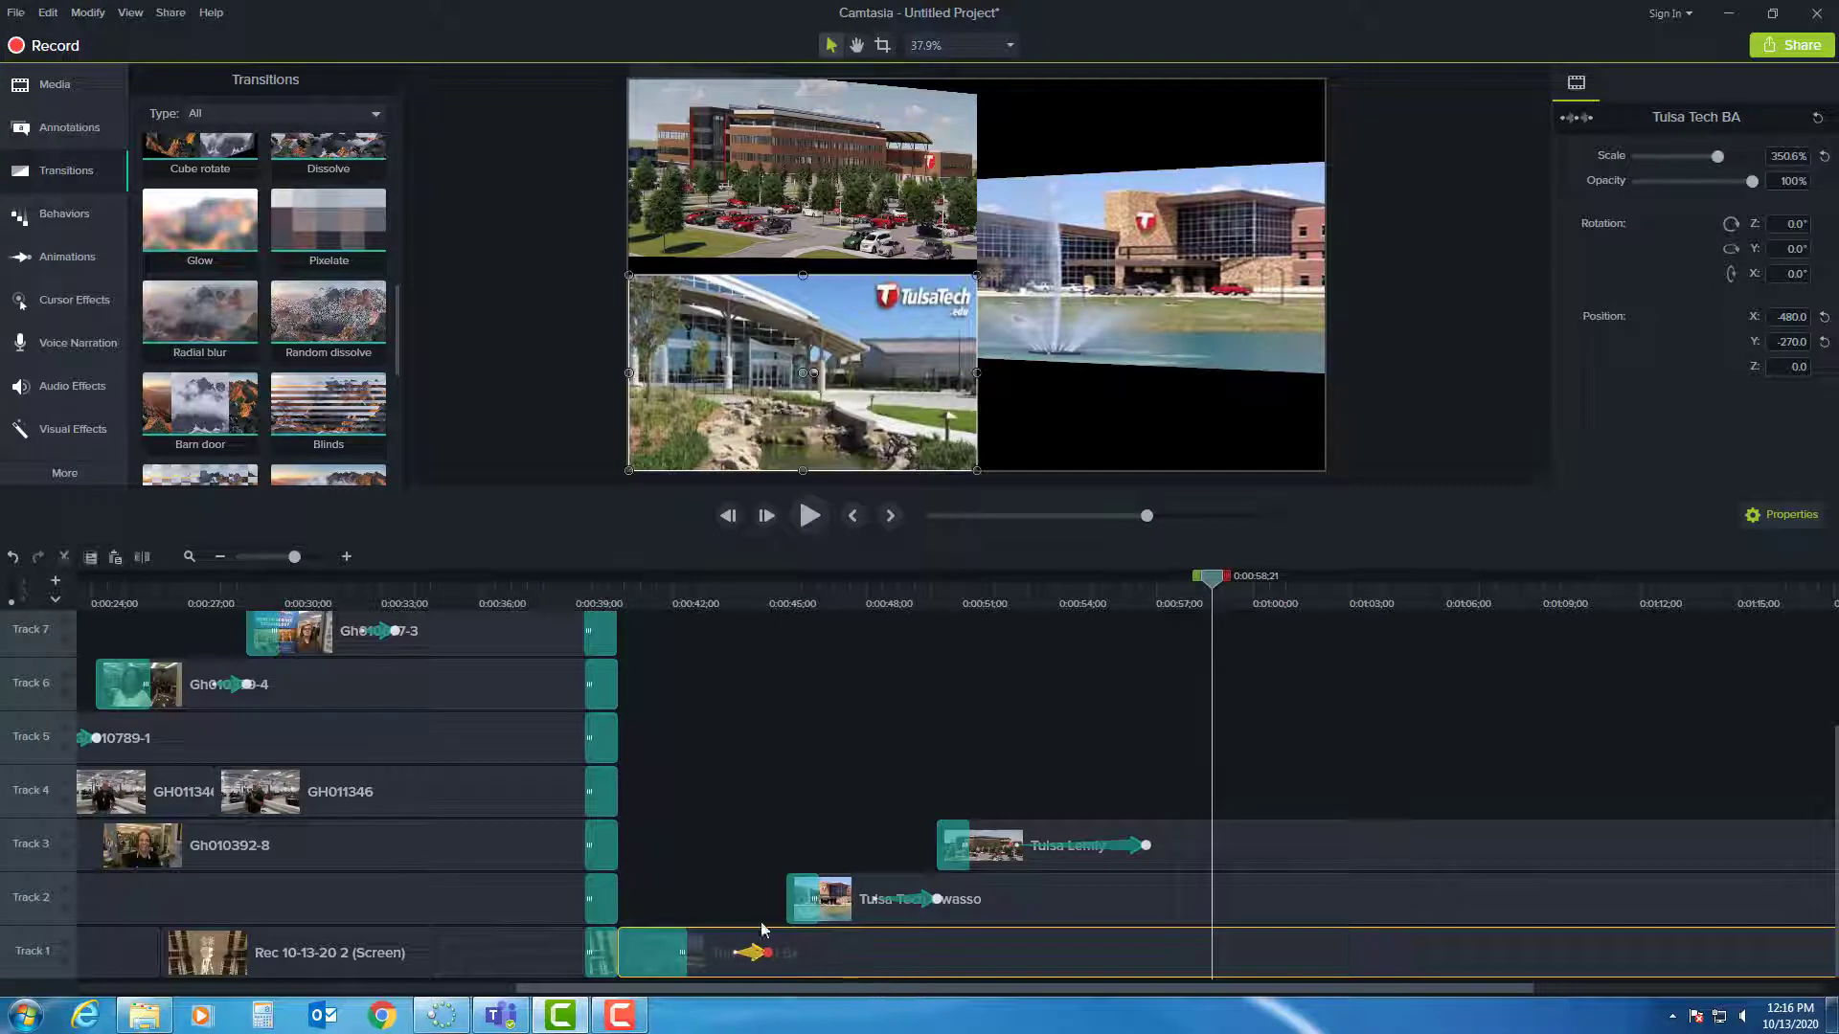
drag(786, 898, 769, 898)
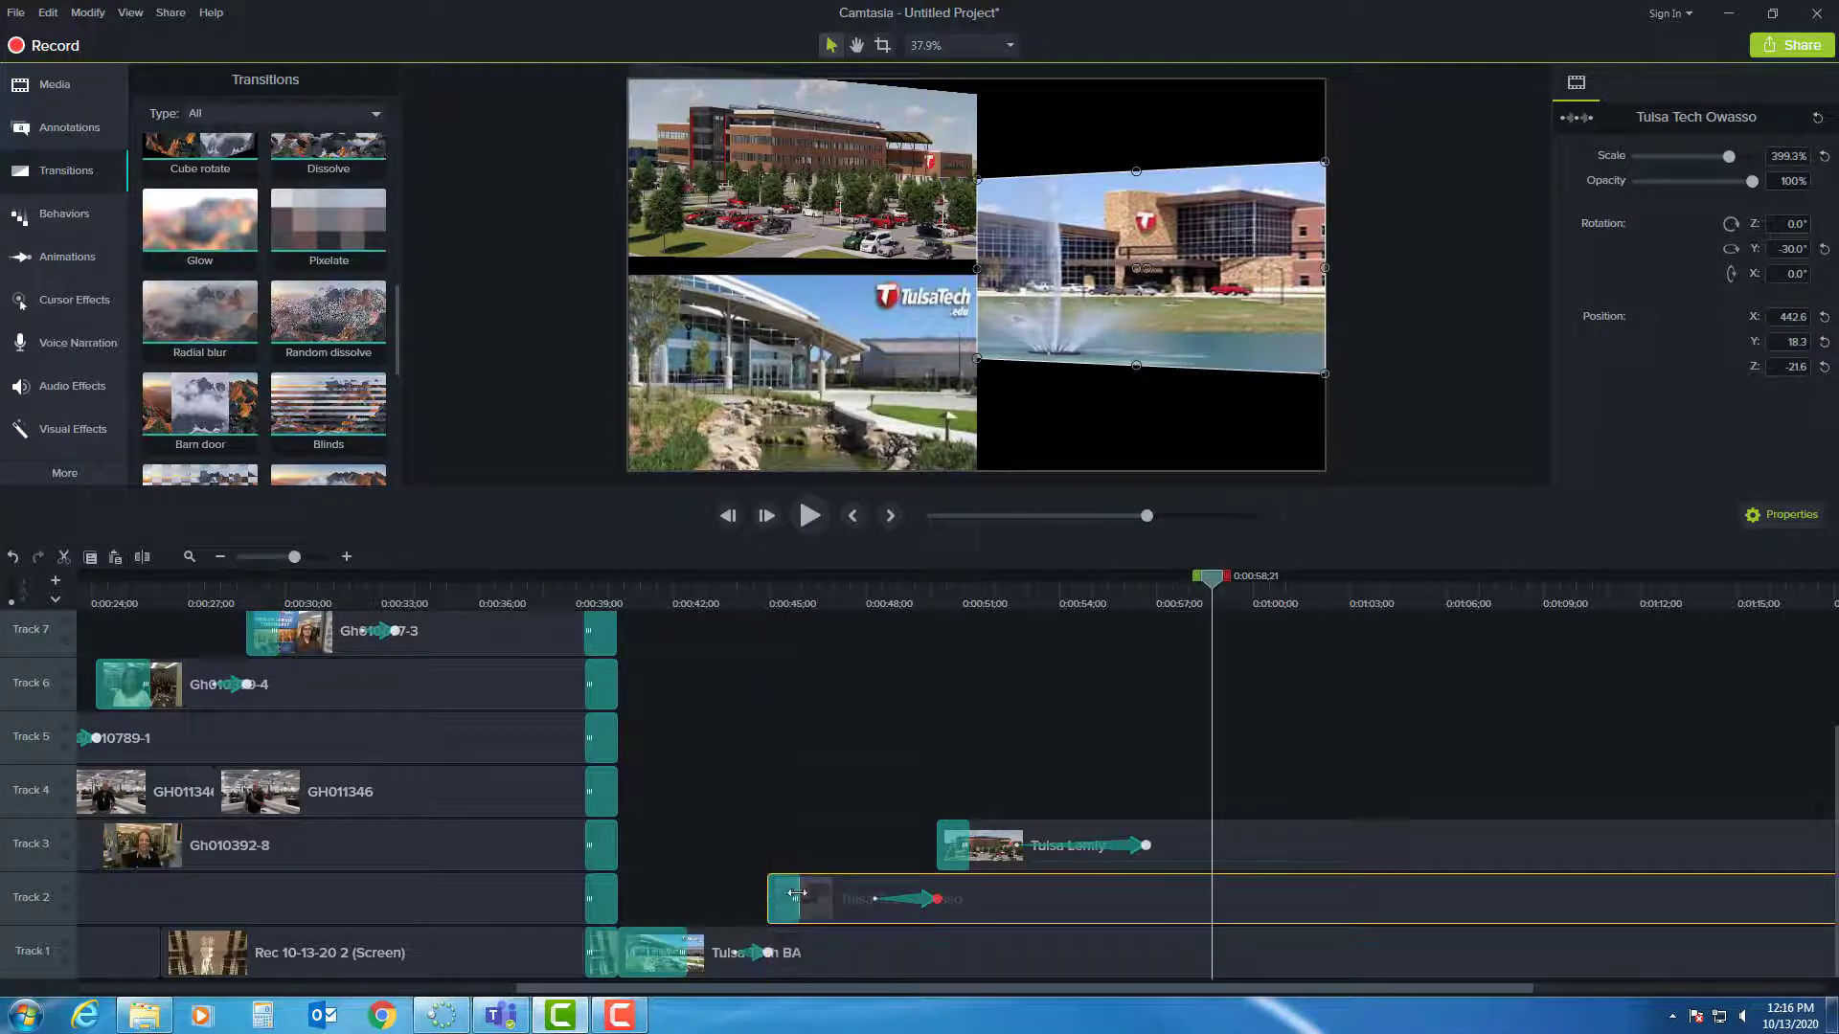
click(793, 897)
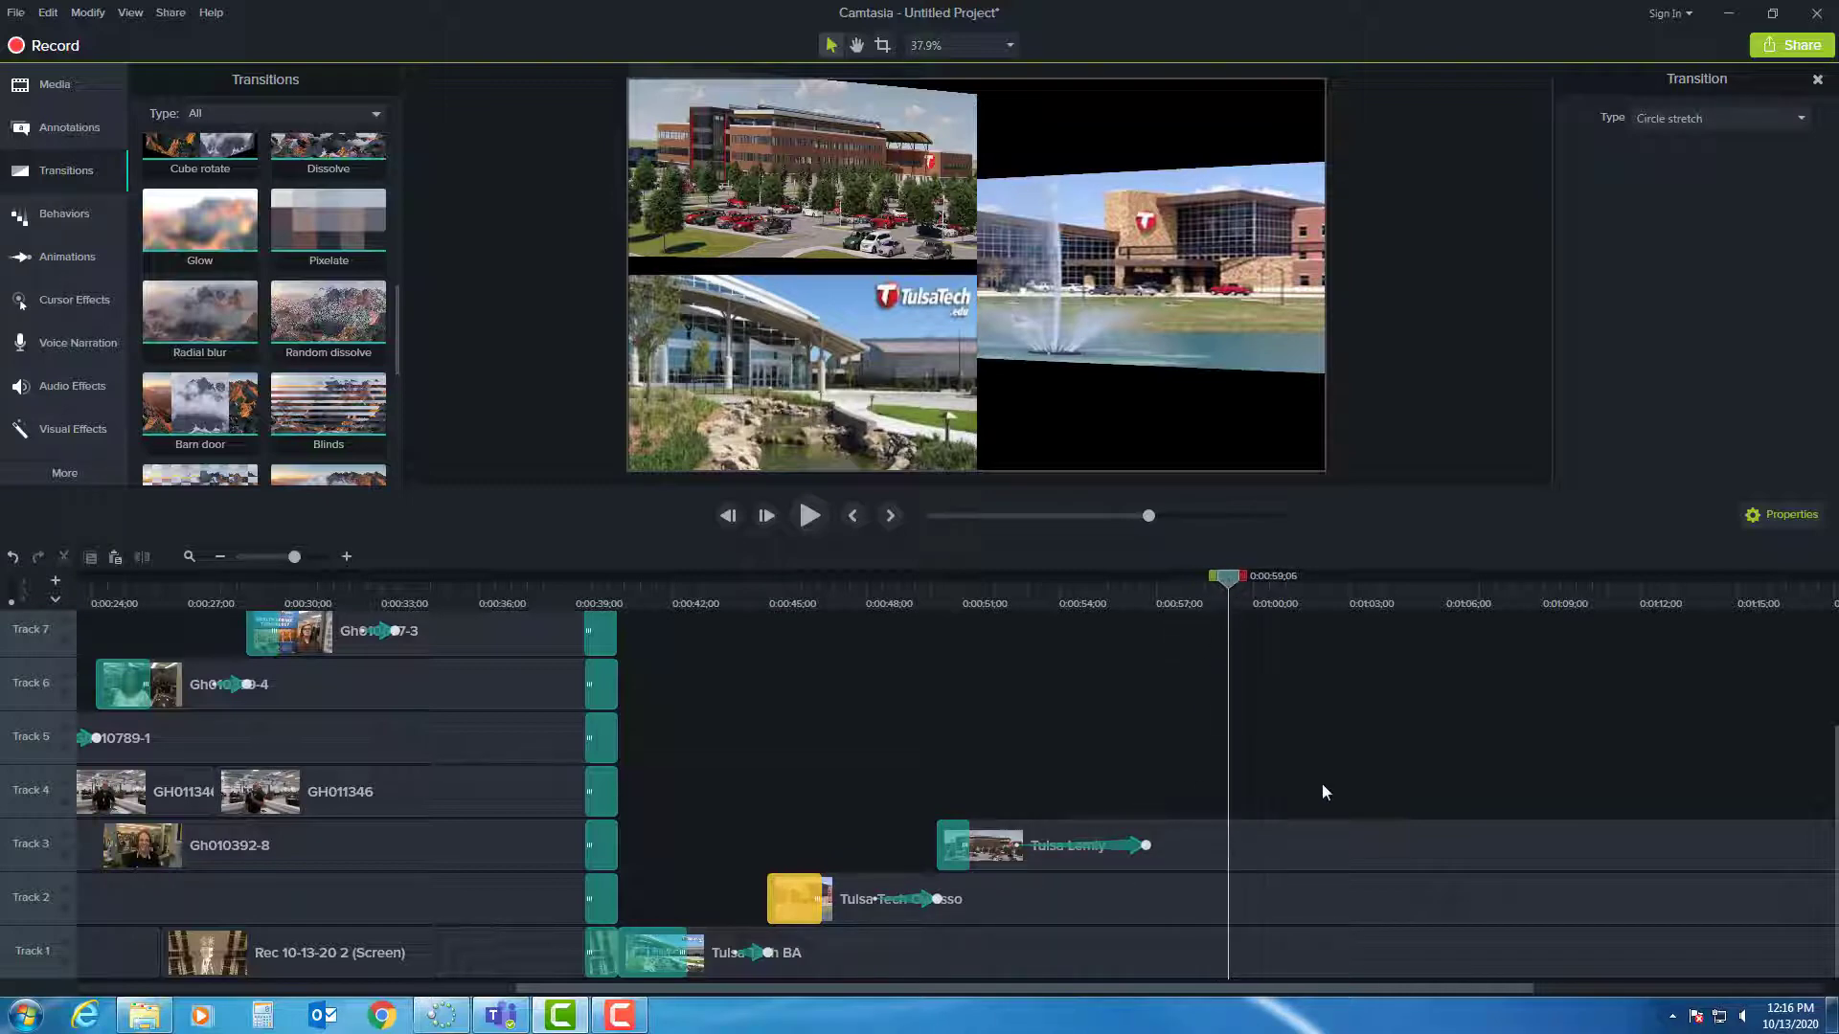
Trim the ends of the Tulsa Tech BA, Tulsa Tech Owasso and Tulsa Lemly clips to 0:59:29.
scroll(1323, 787, down, 2)
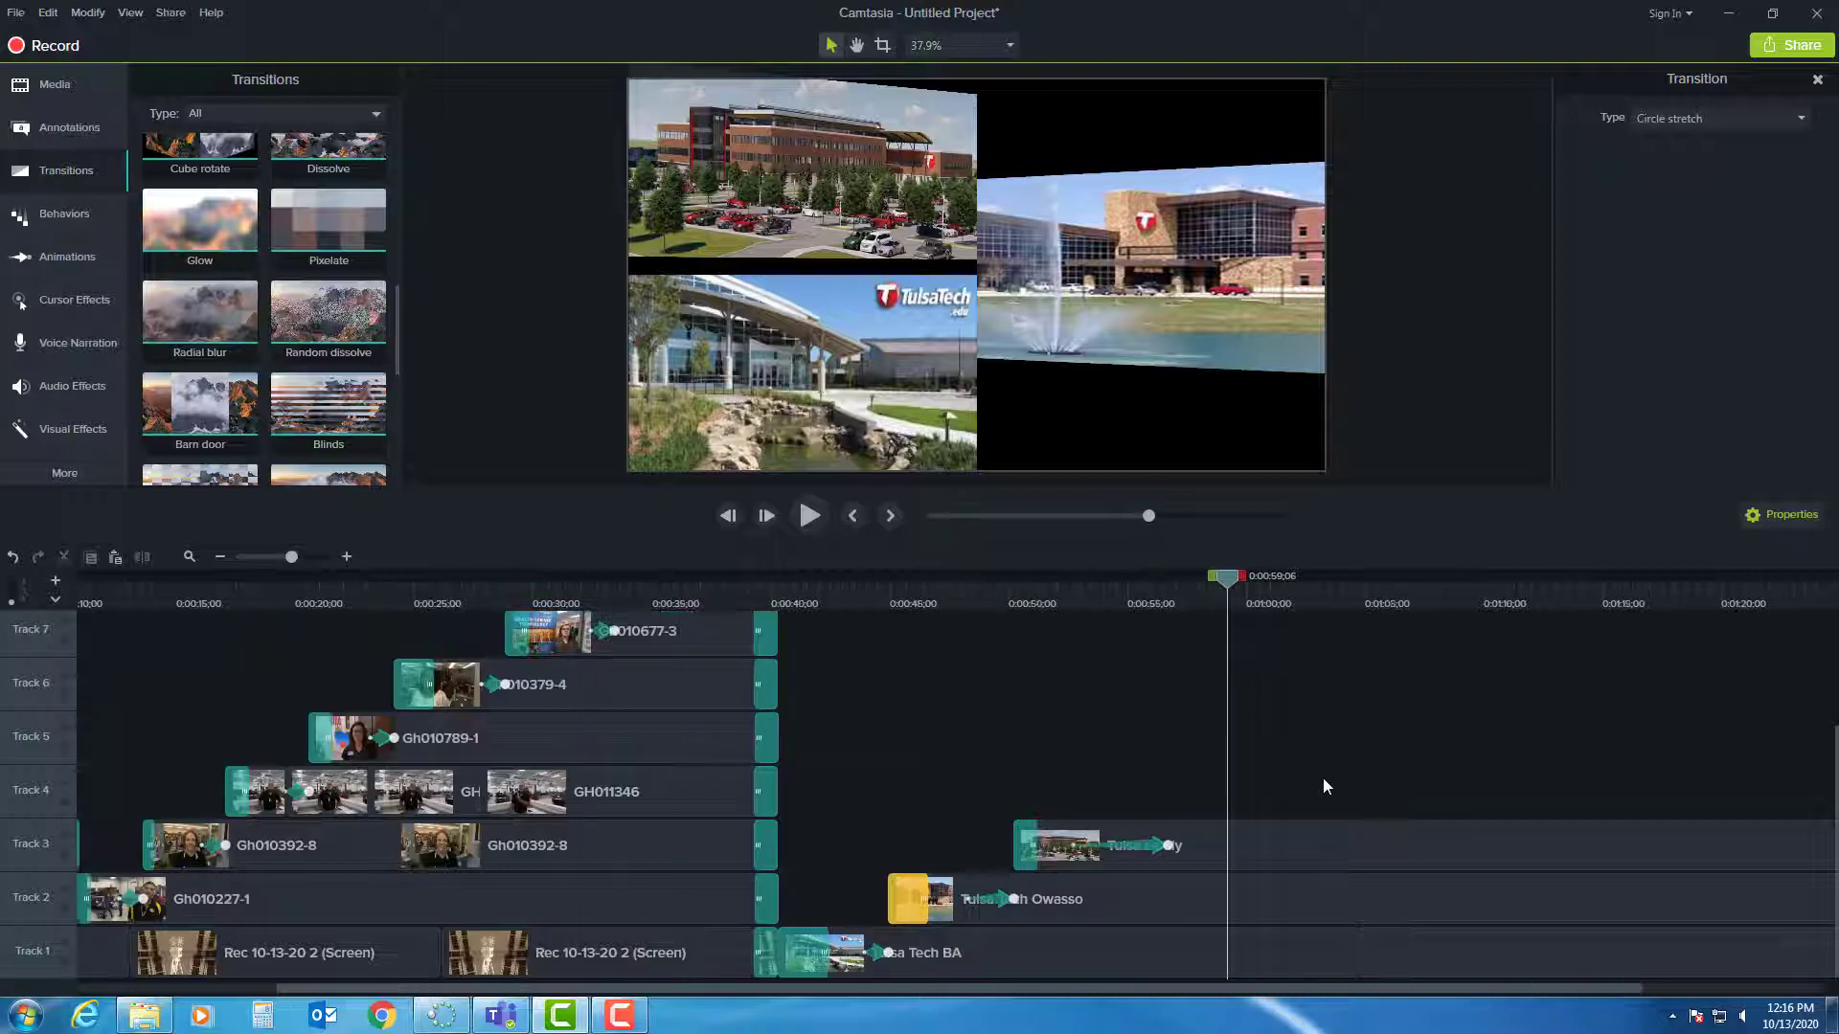
click(1609, 958)
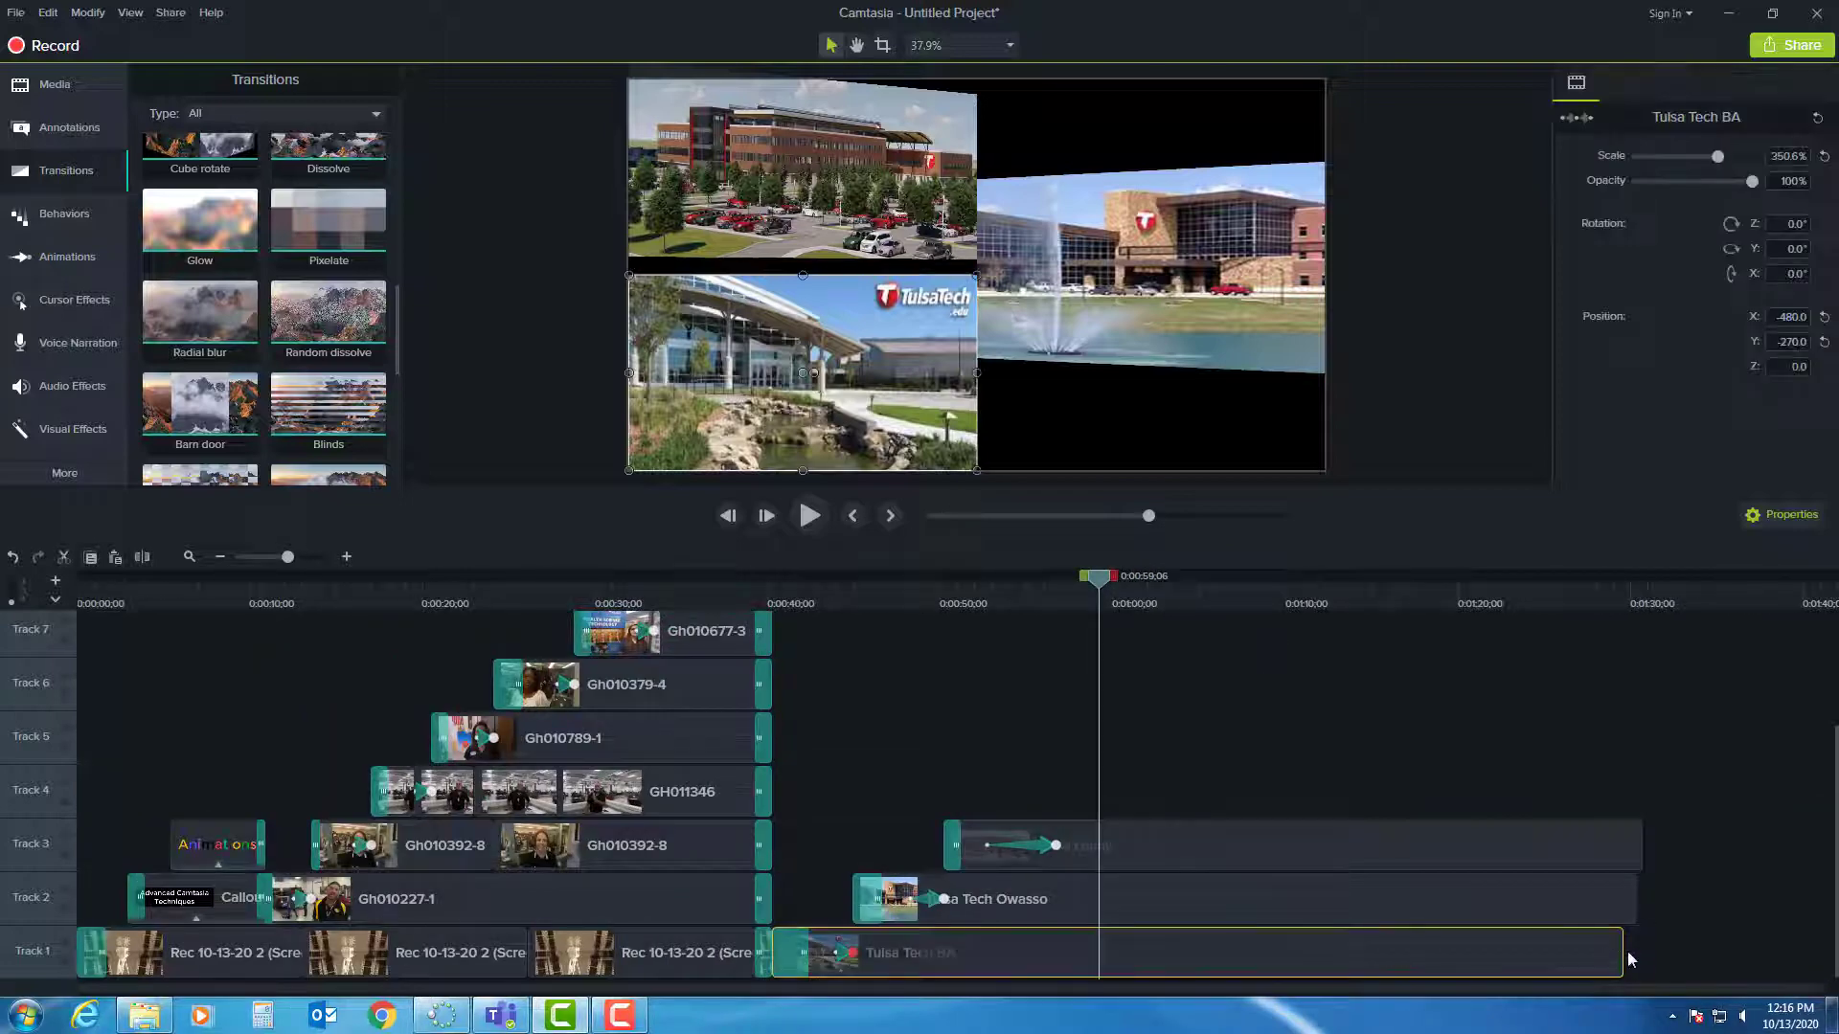
drag(1577, 957, 1102, 960)
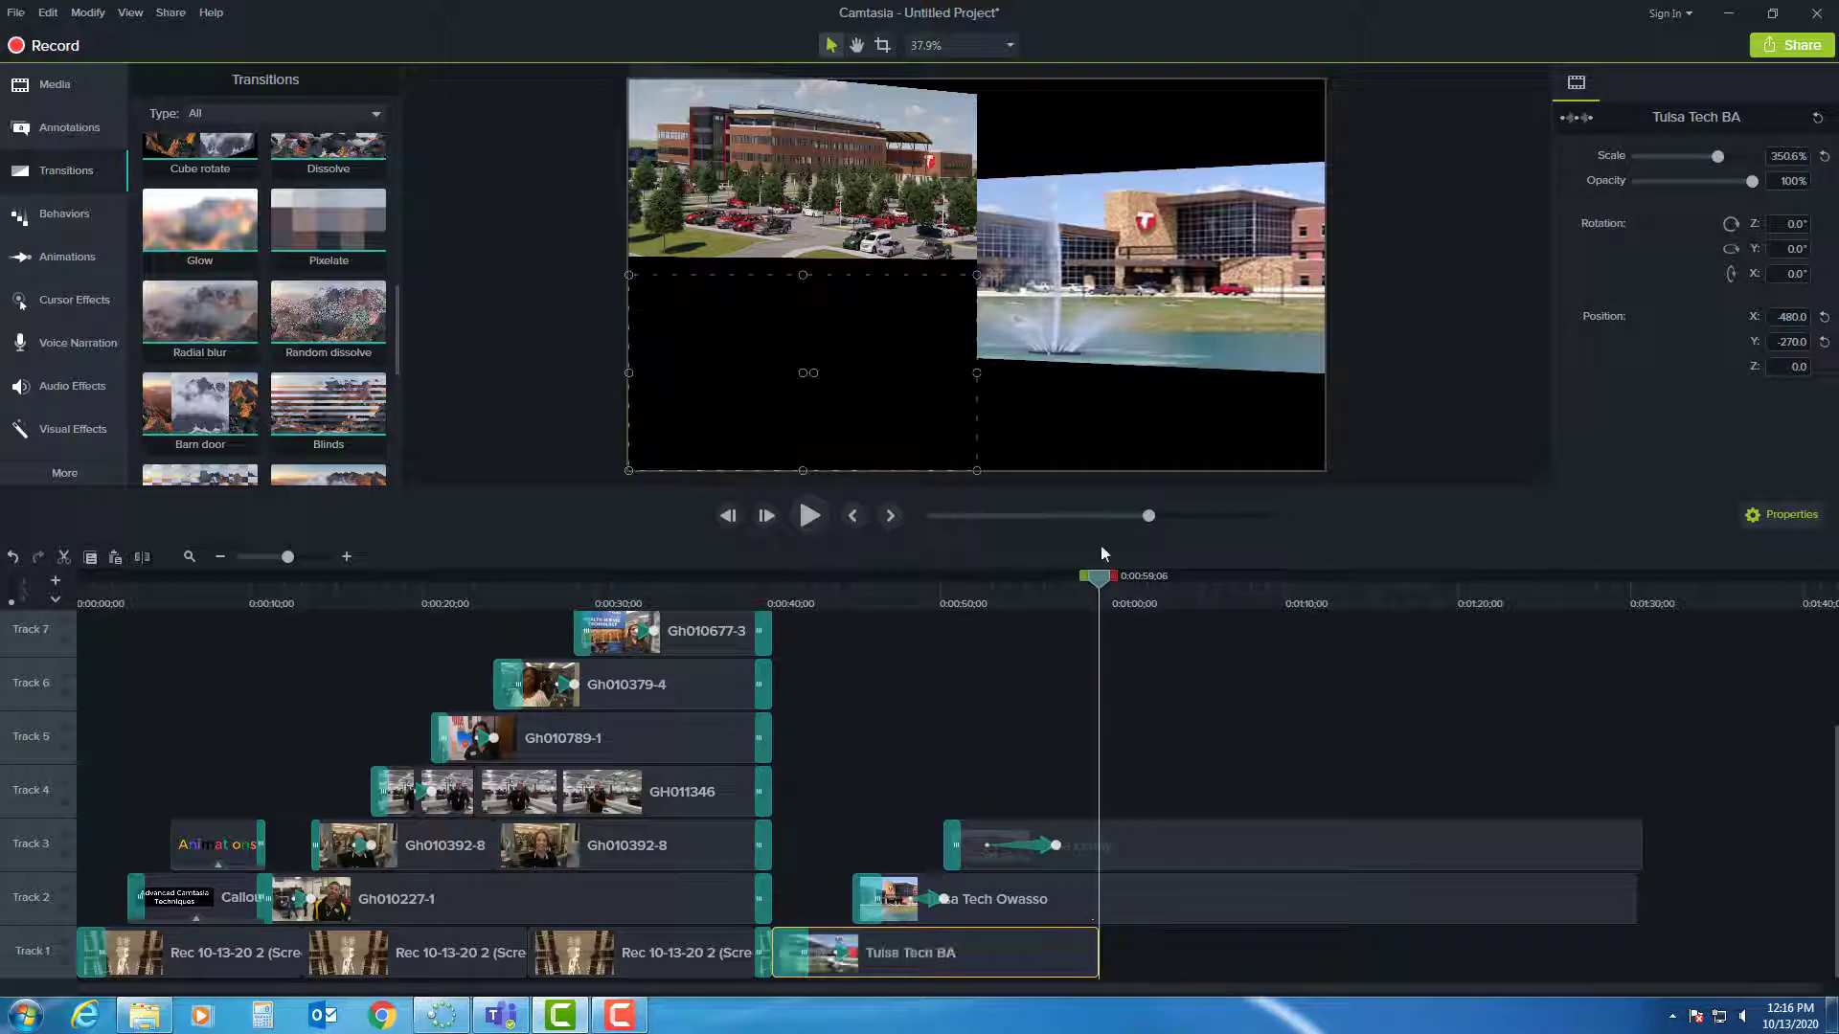
drag(1100, 585, 1114, 589)
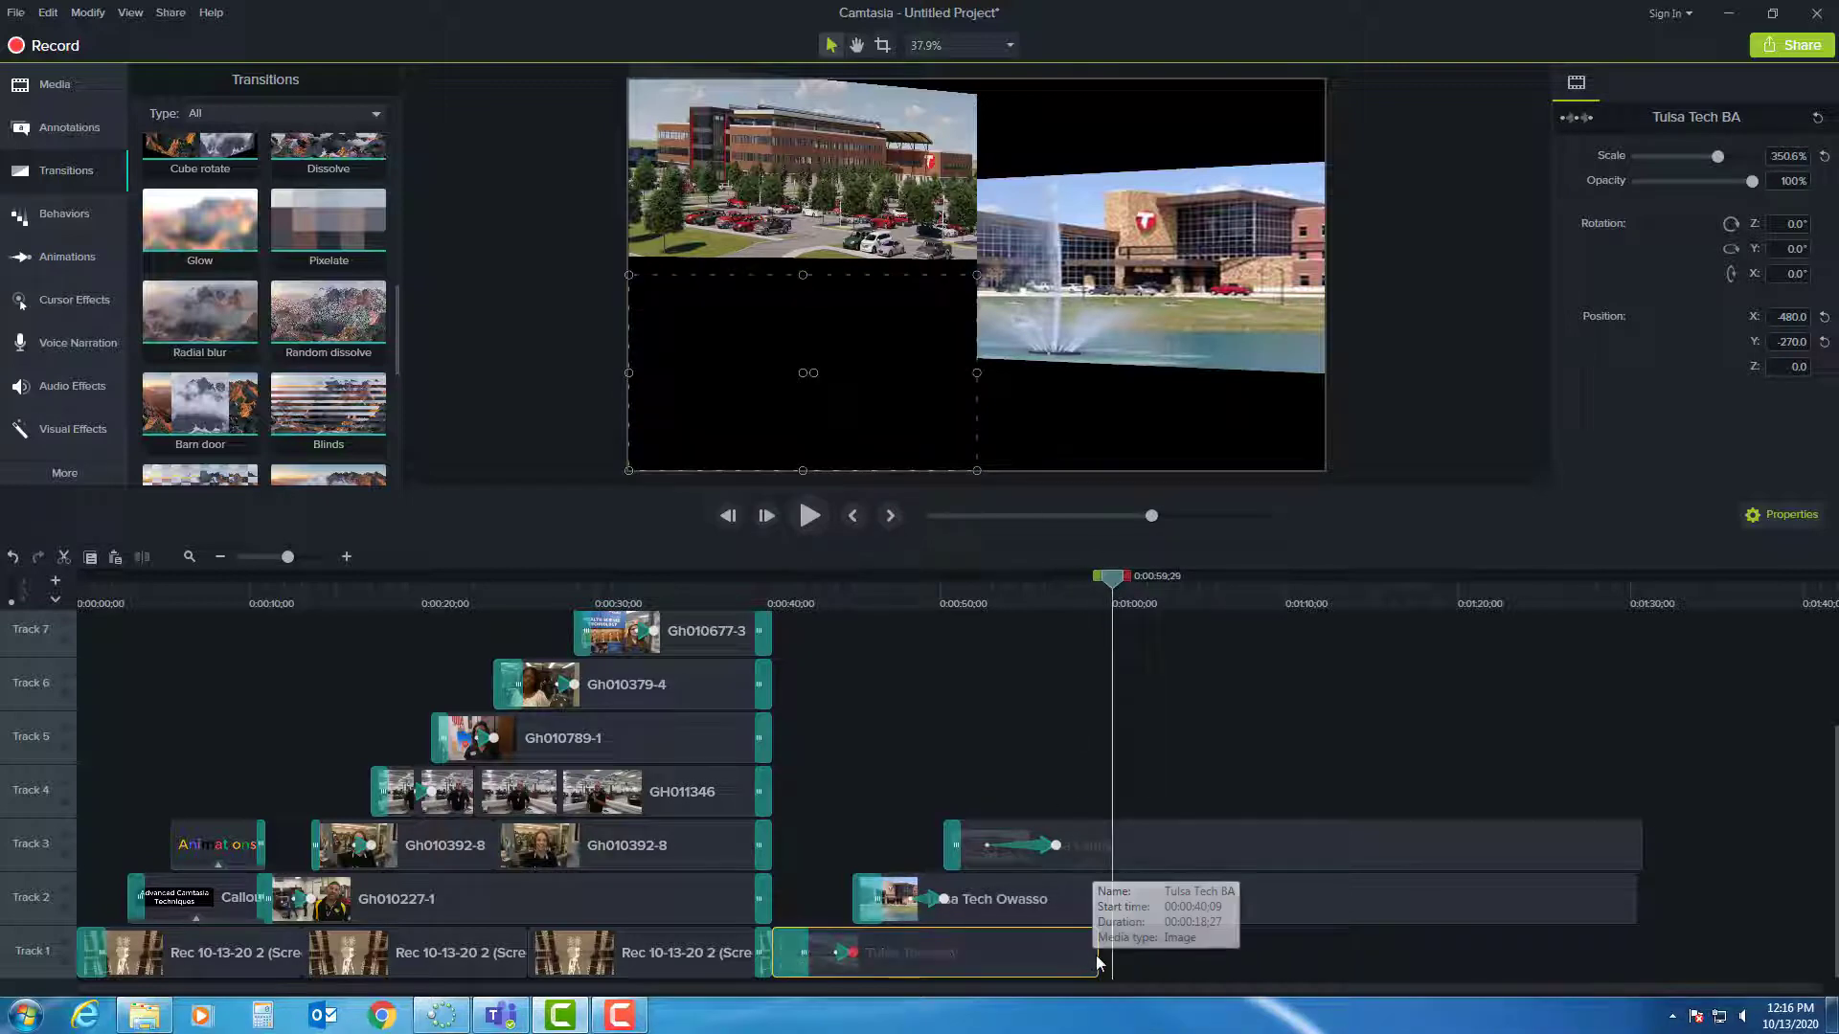
drag(1097, 953, 1112, 949)
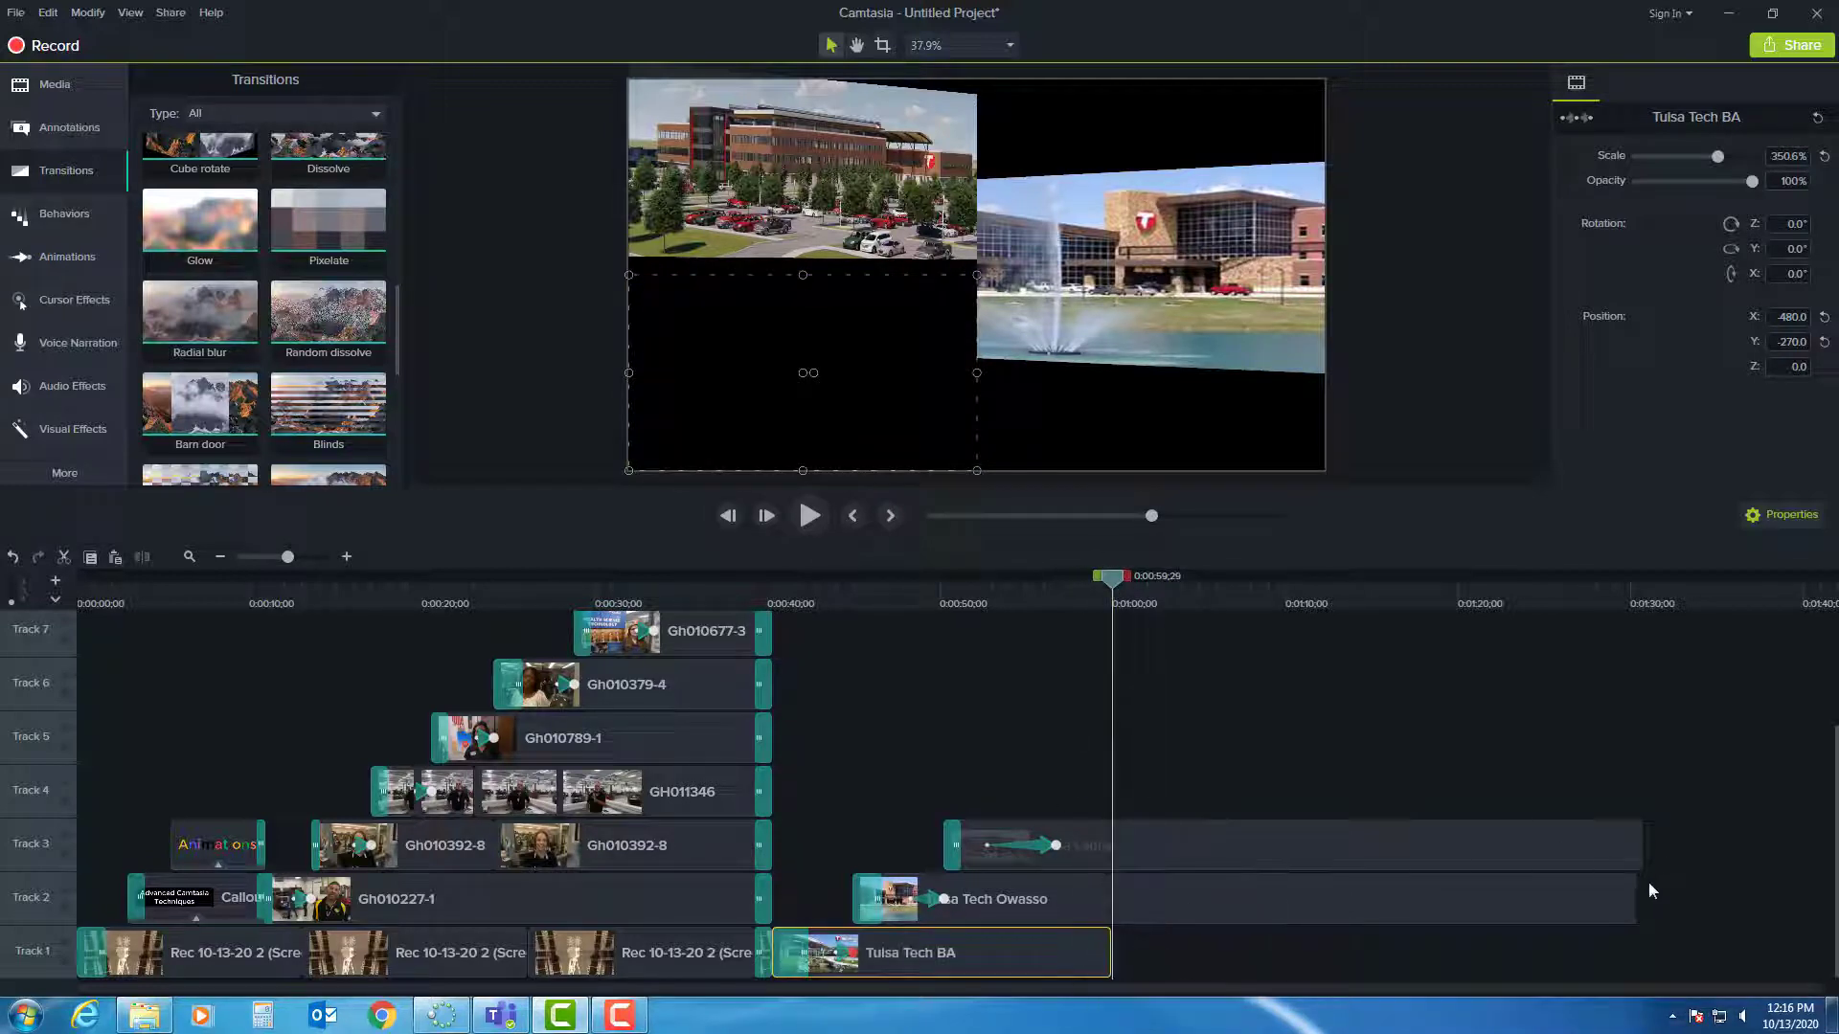
drag(1634, 903, 1111, 874)
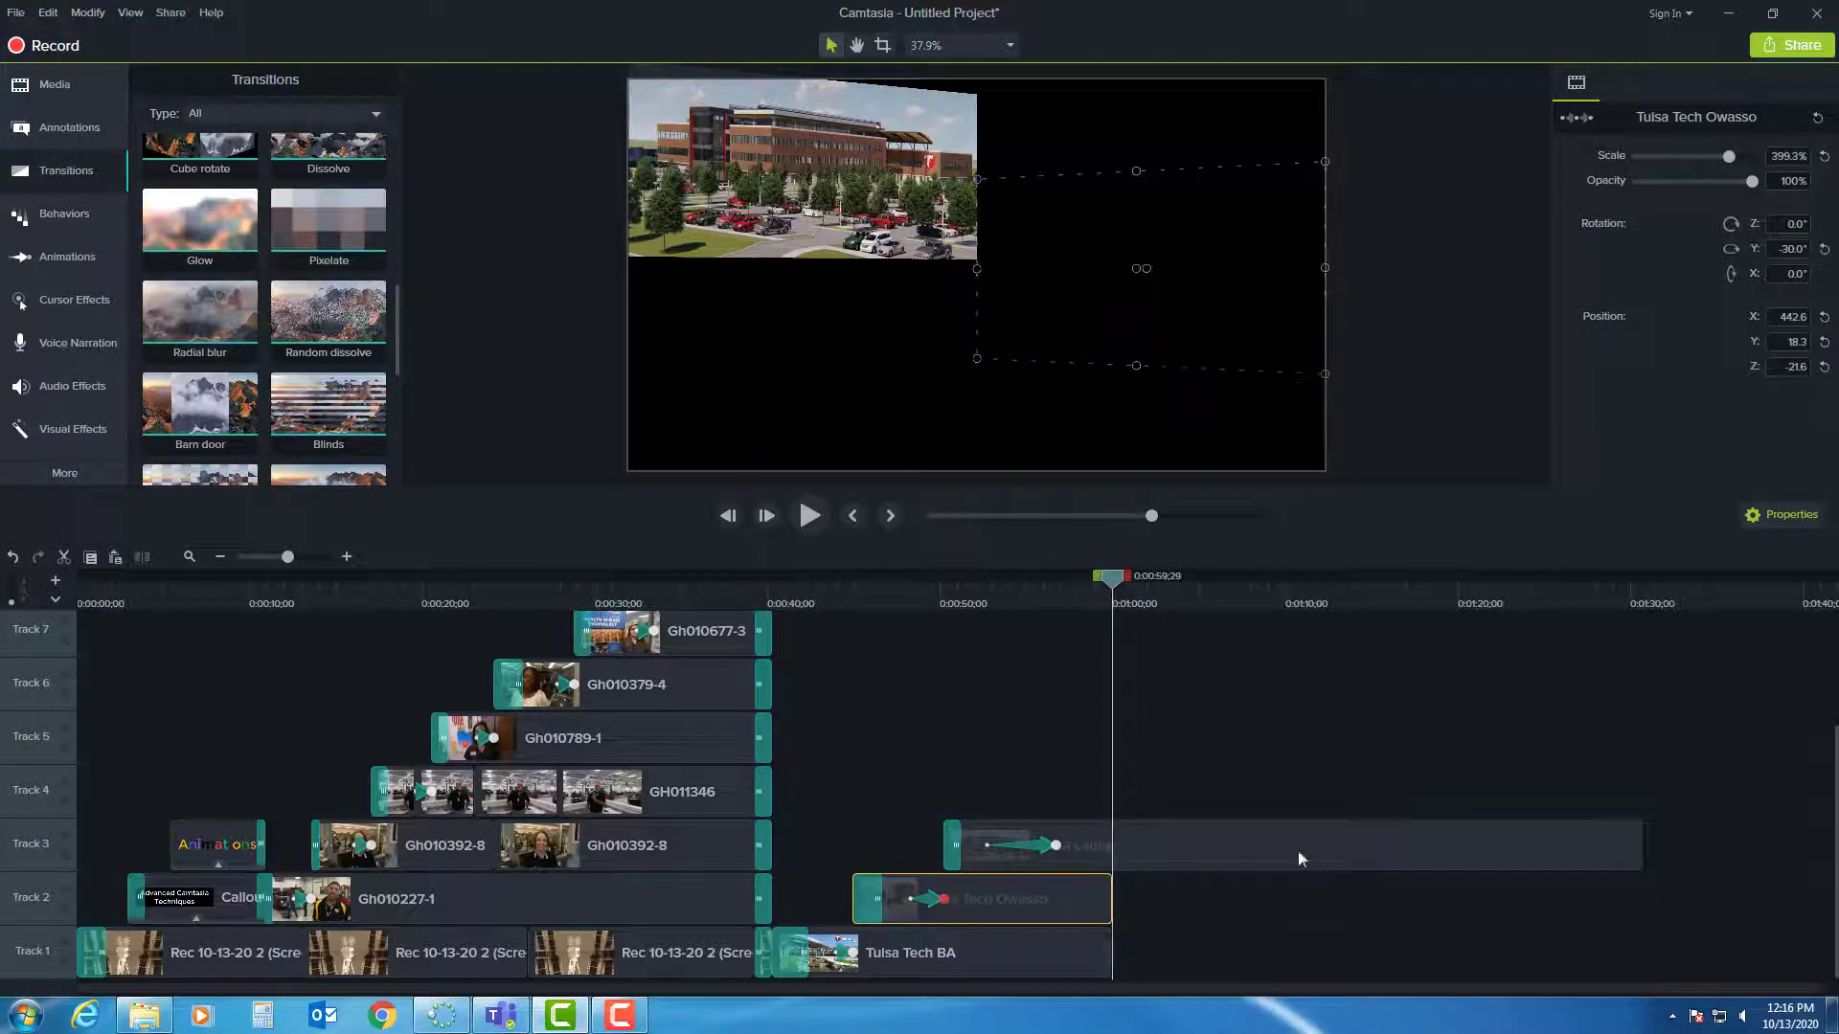
drag(1642, 844, 1111, 844)
Add a Dissolve transition to the end of each of the three campus image clips.
scroll(1082, 858, up, 3)
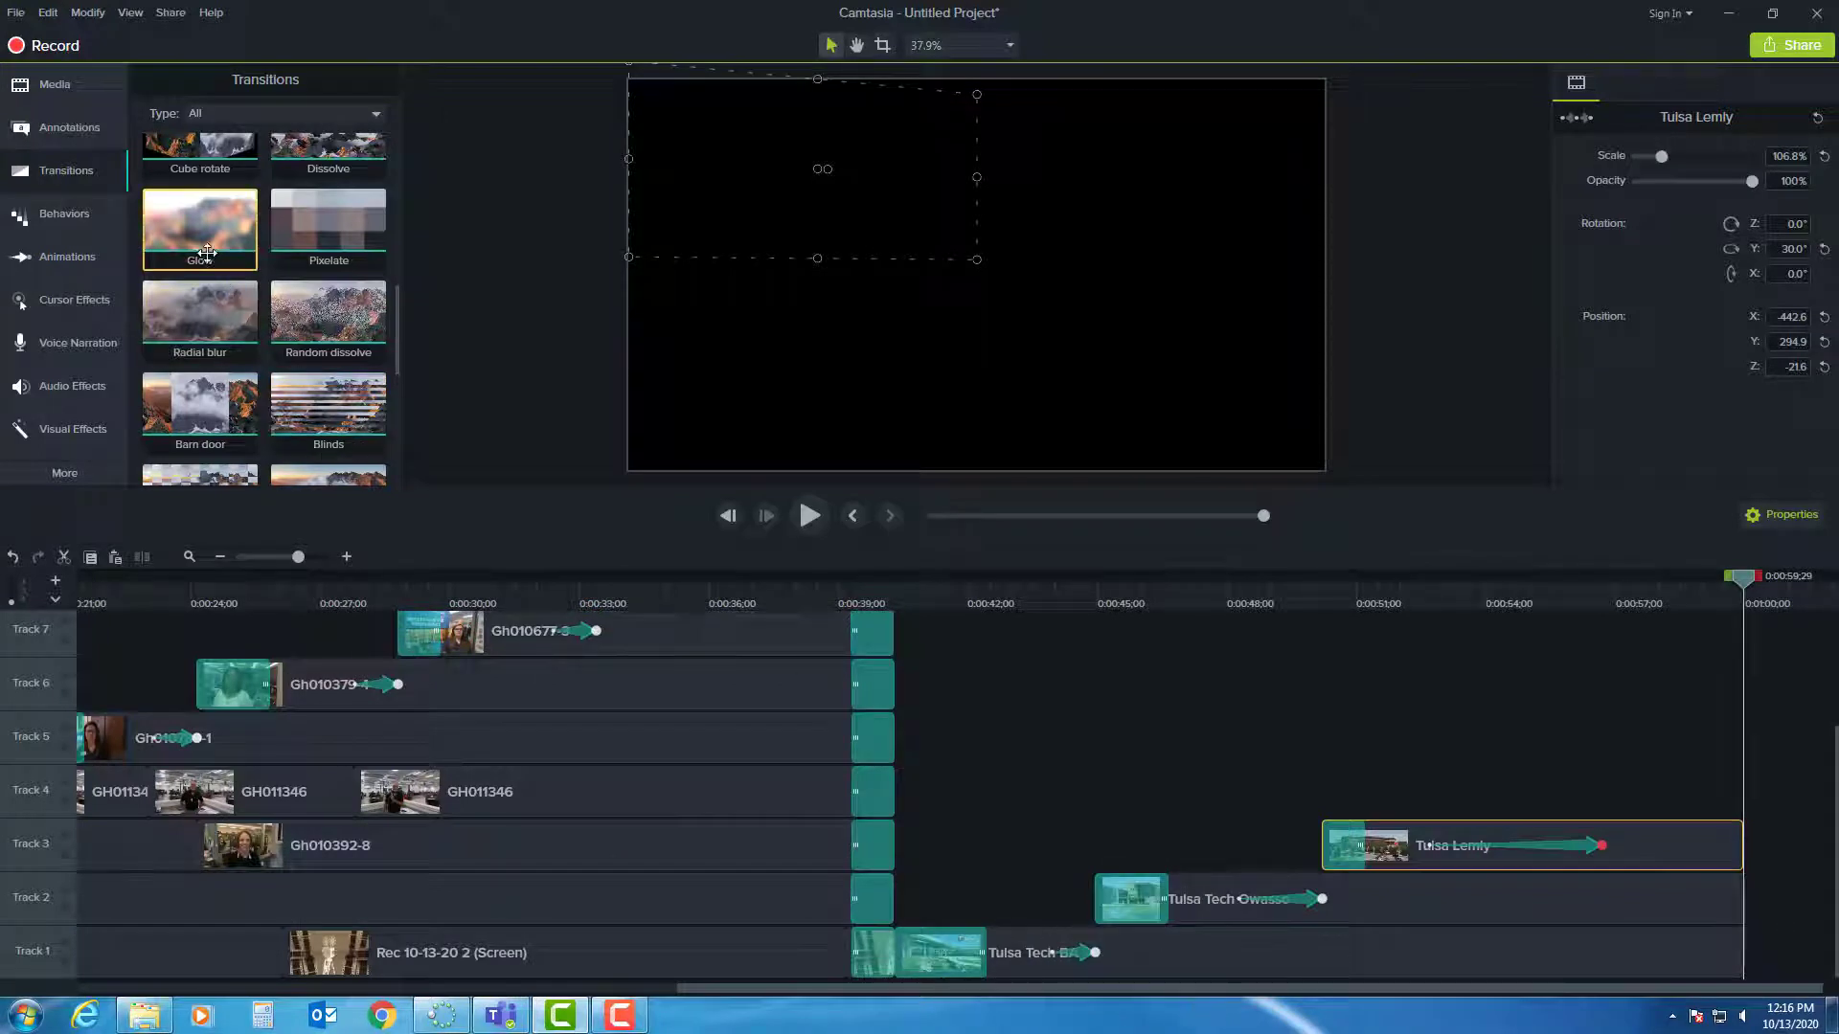
scroll(204, 251, up, 5)
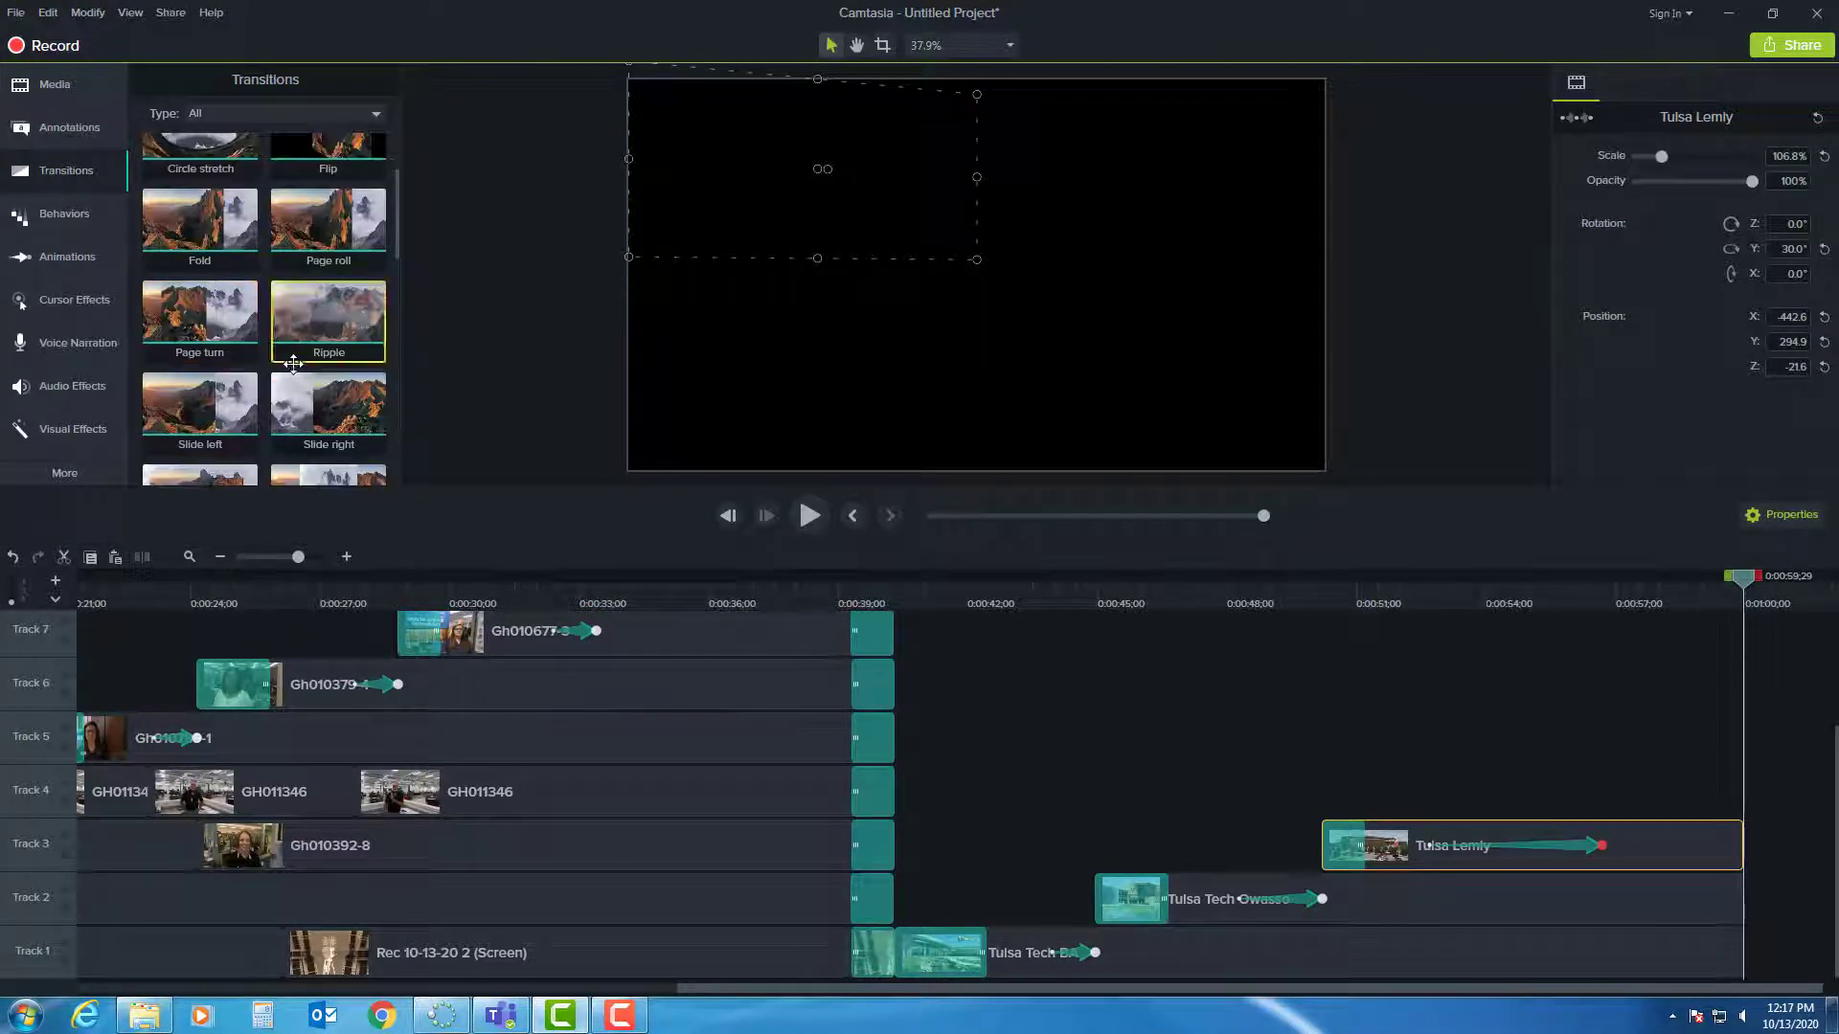
scroll(304, 374, down, 2)
drag(330, 394, 1724, 864)
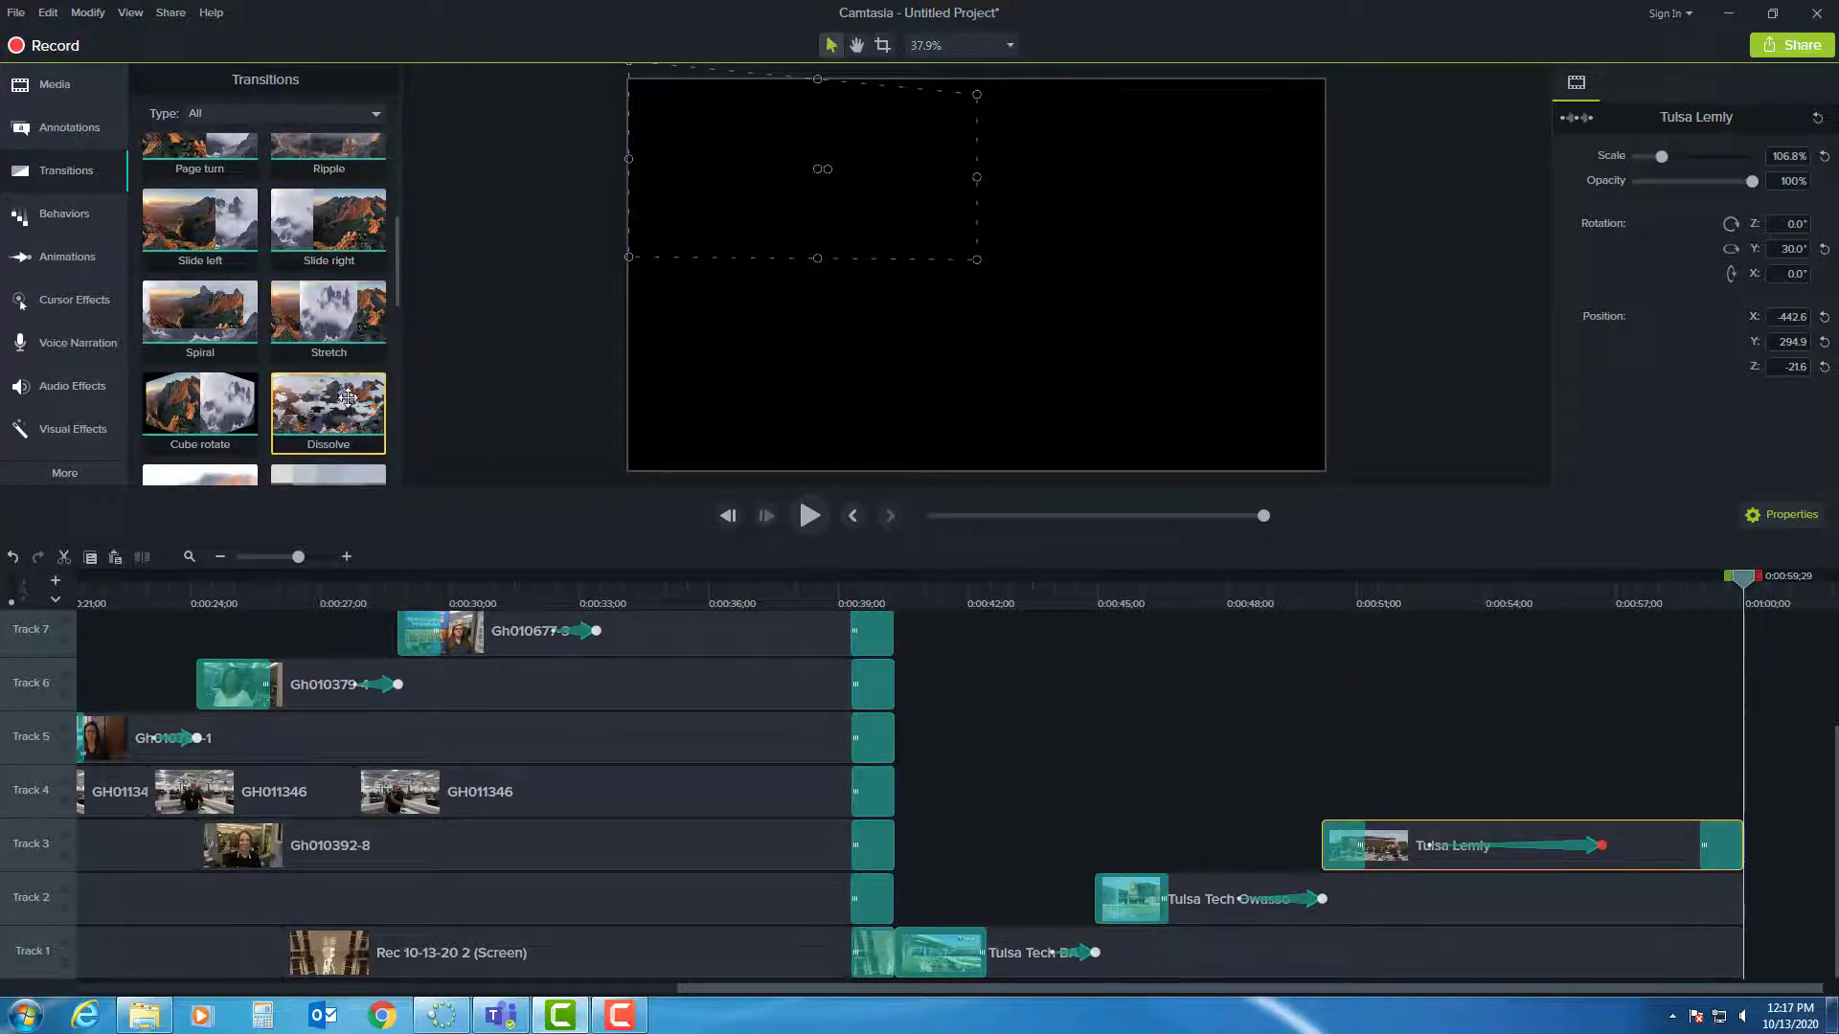
drag(347, 396, 1722, 898)
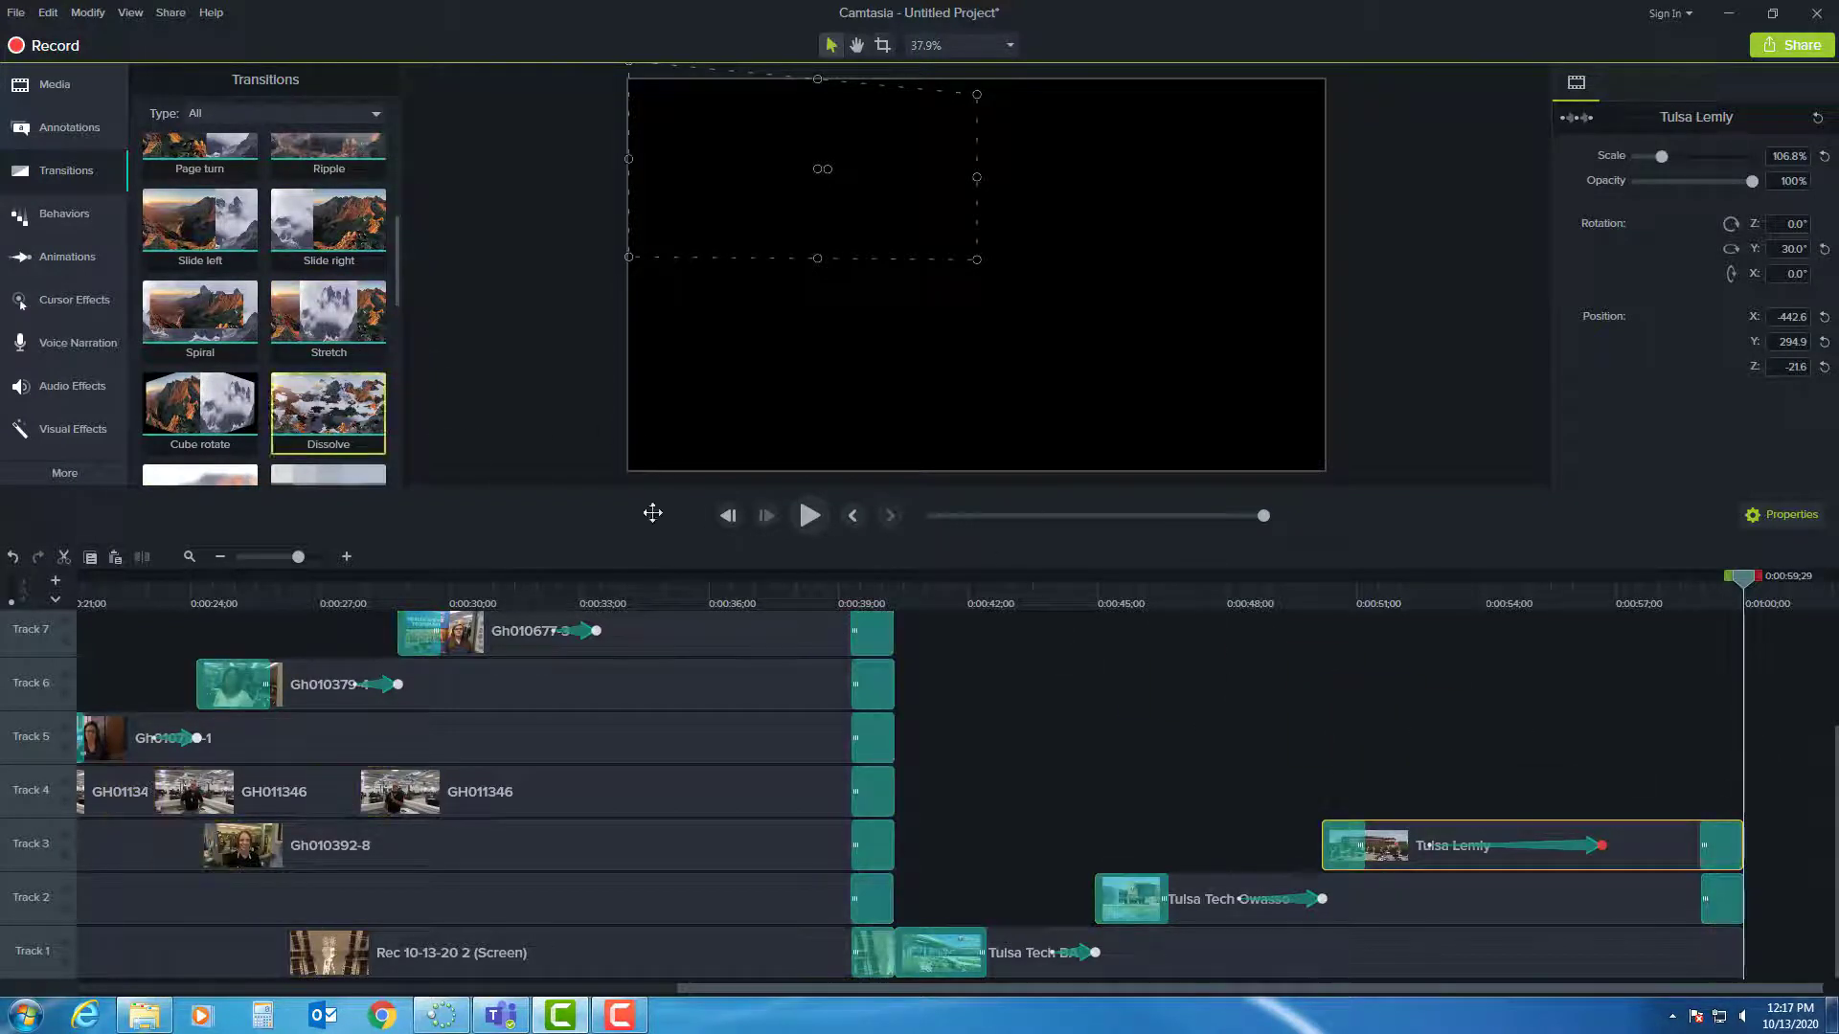
drag(652, 513, 1713, 937)
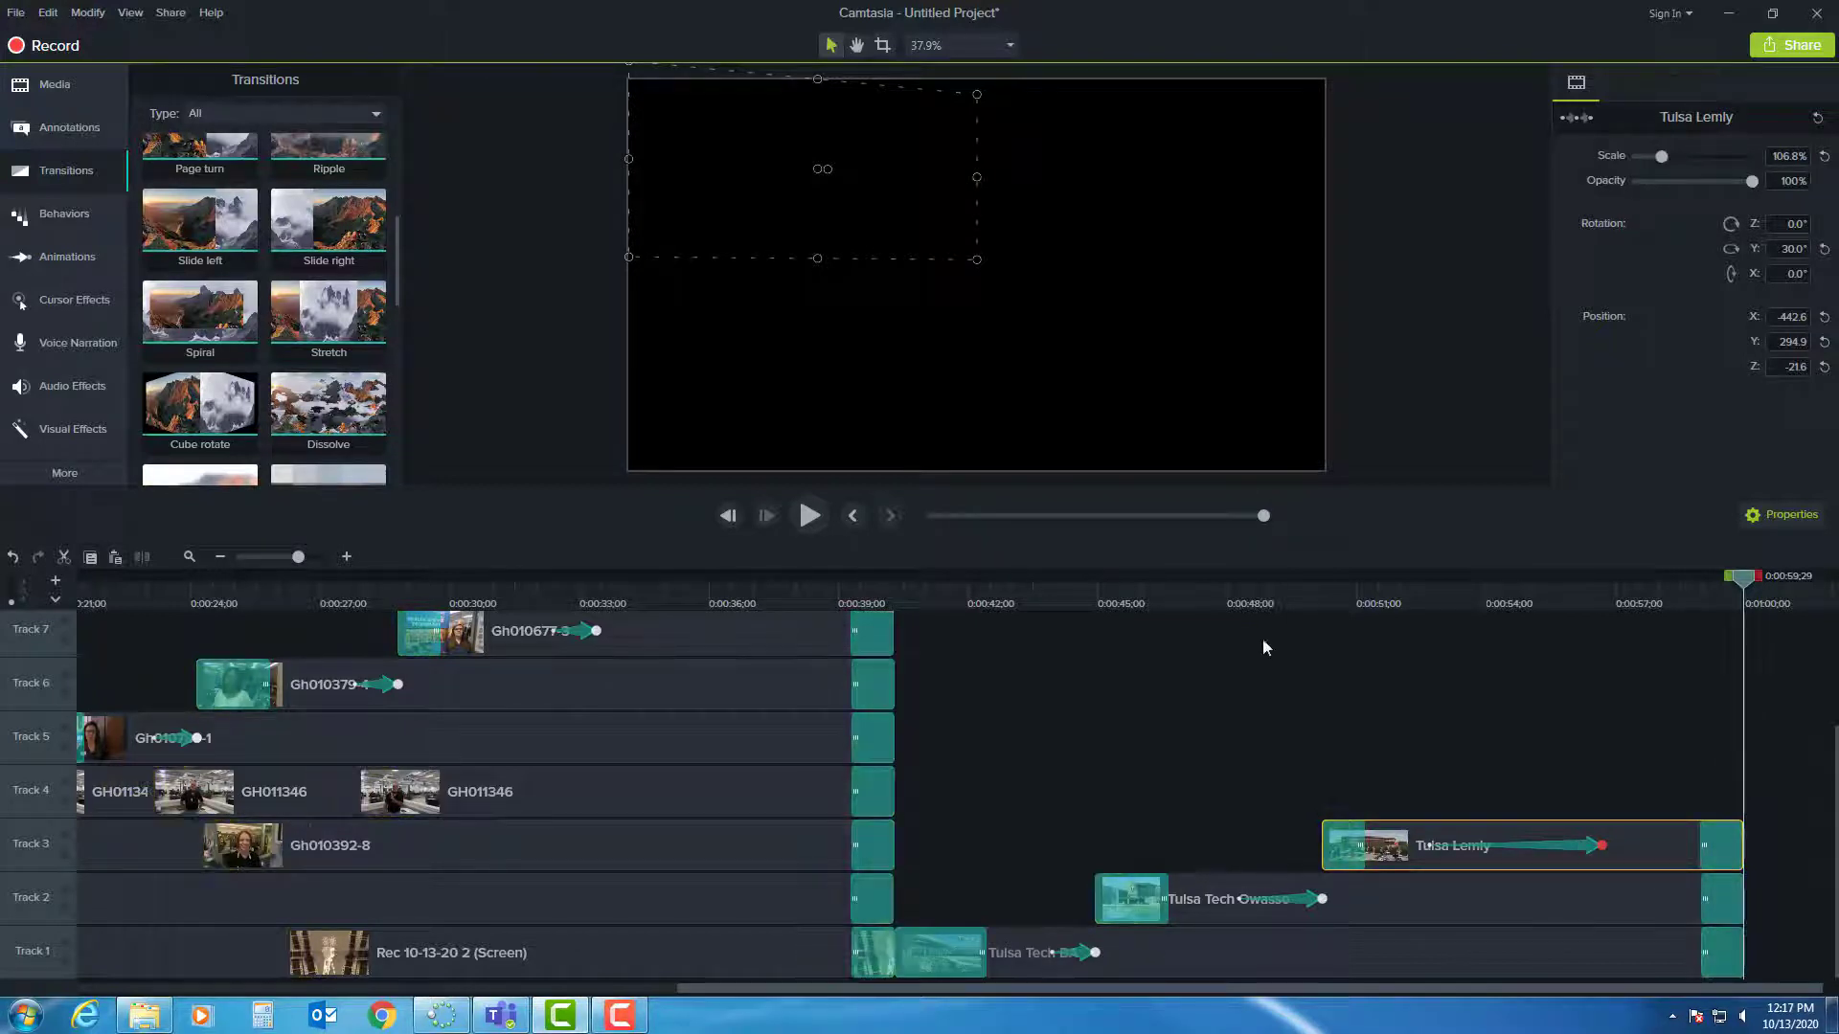
Play back the trimmed campus sequence through its closing Dissolve transitions.
click(917, 580)
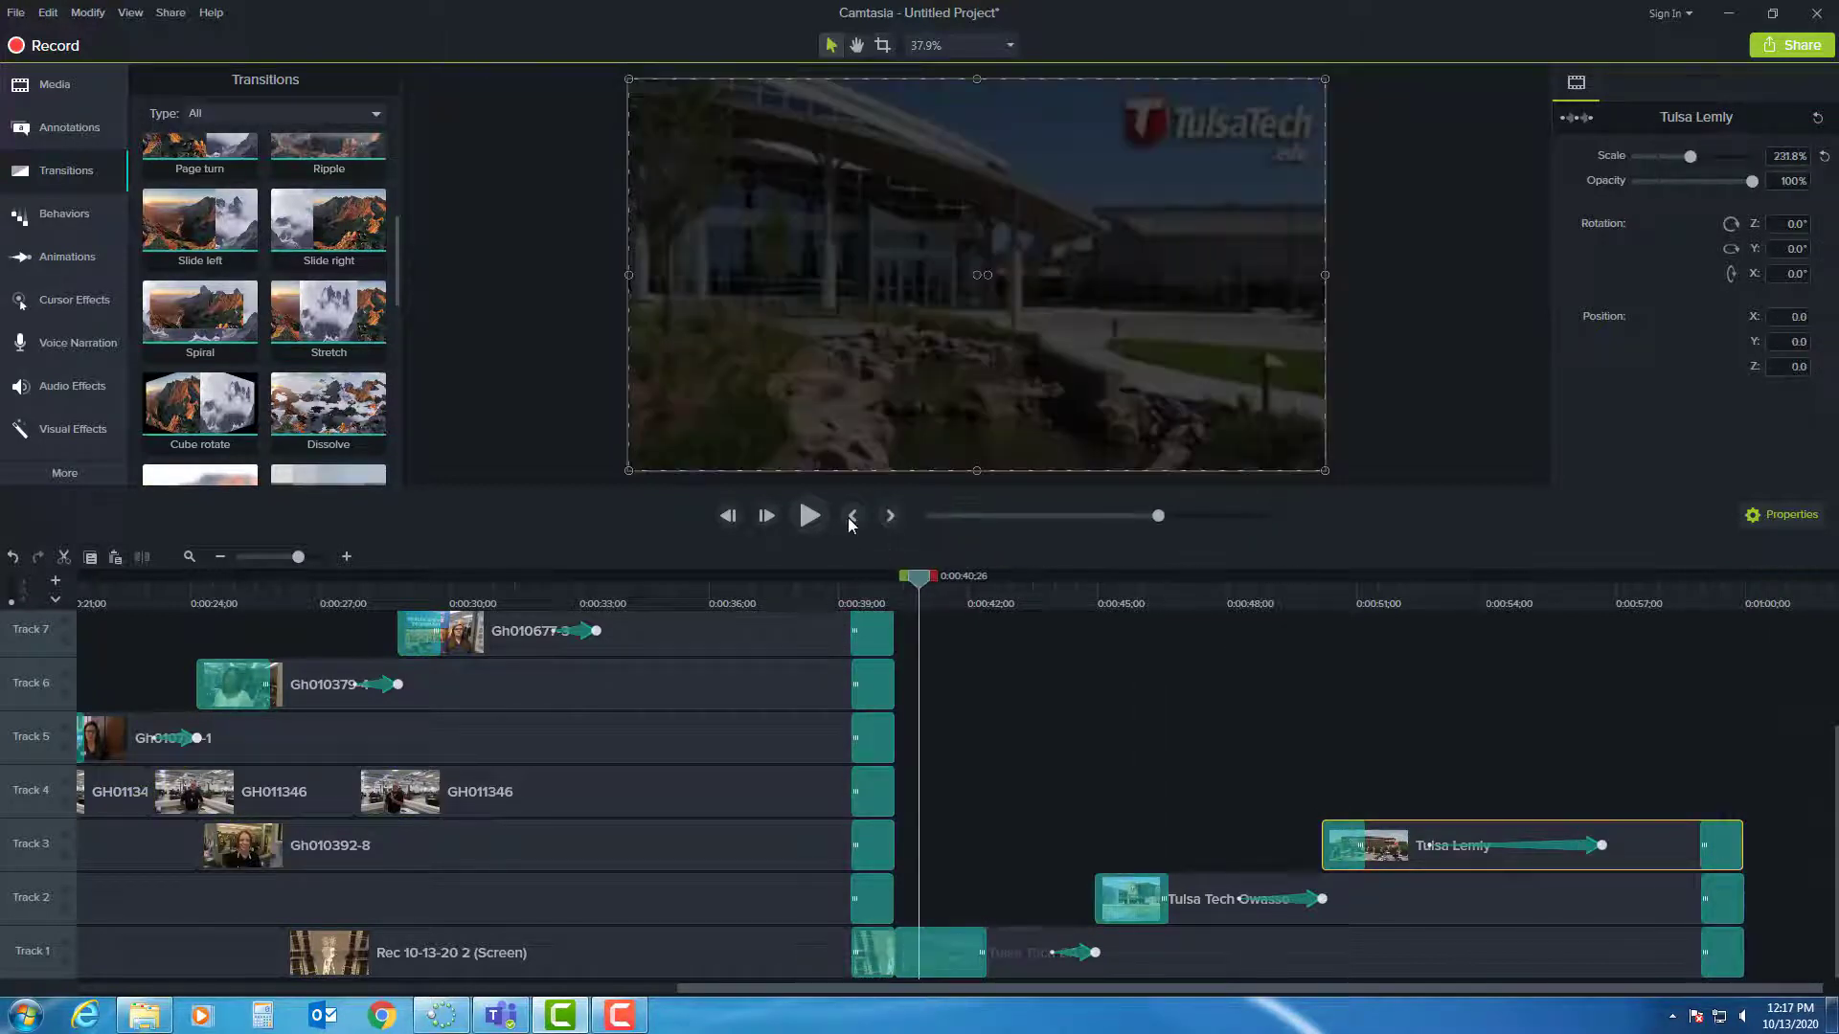
click(850, 515)
click(817, 518)
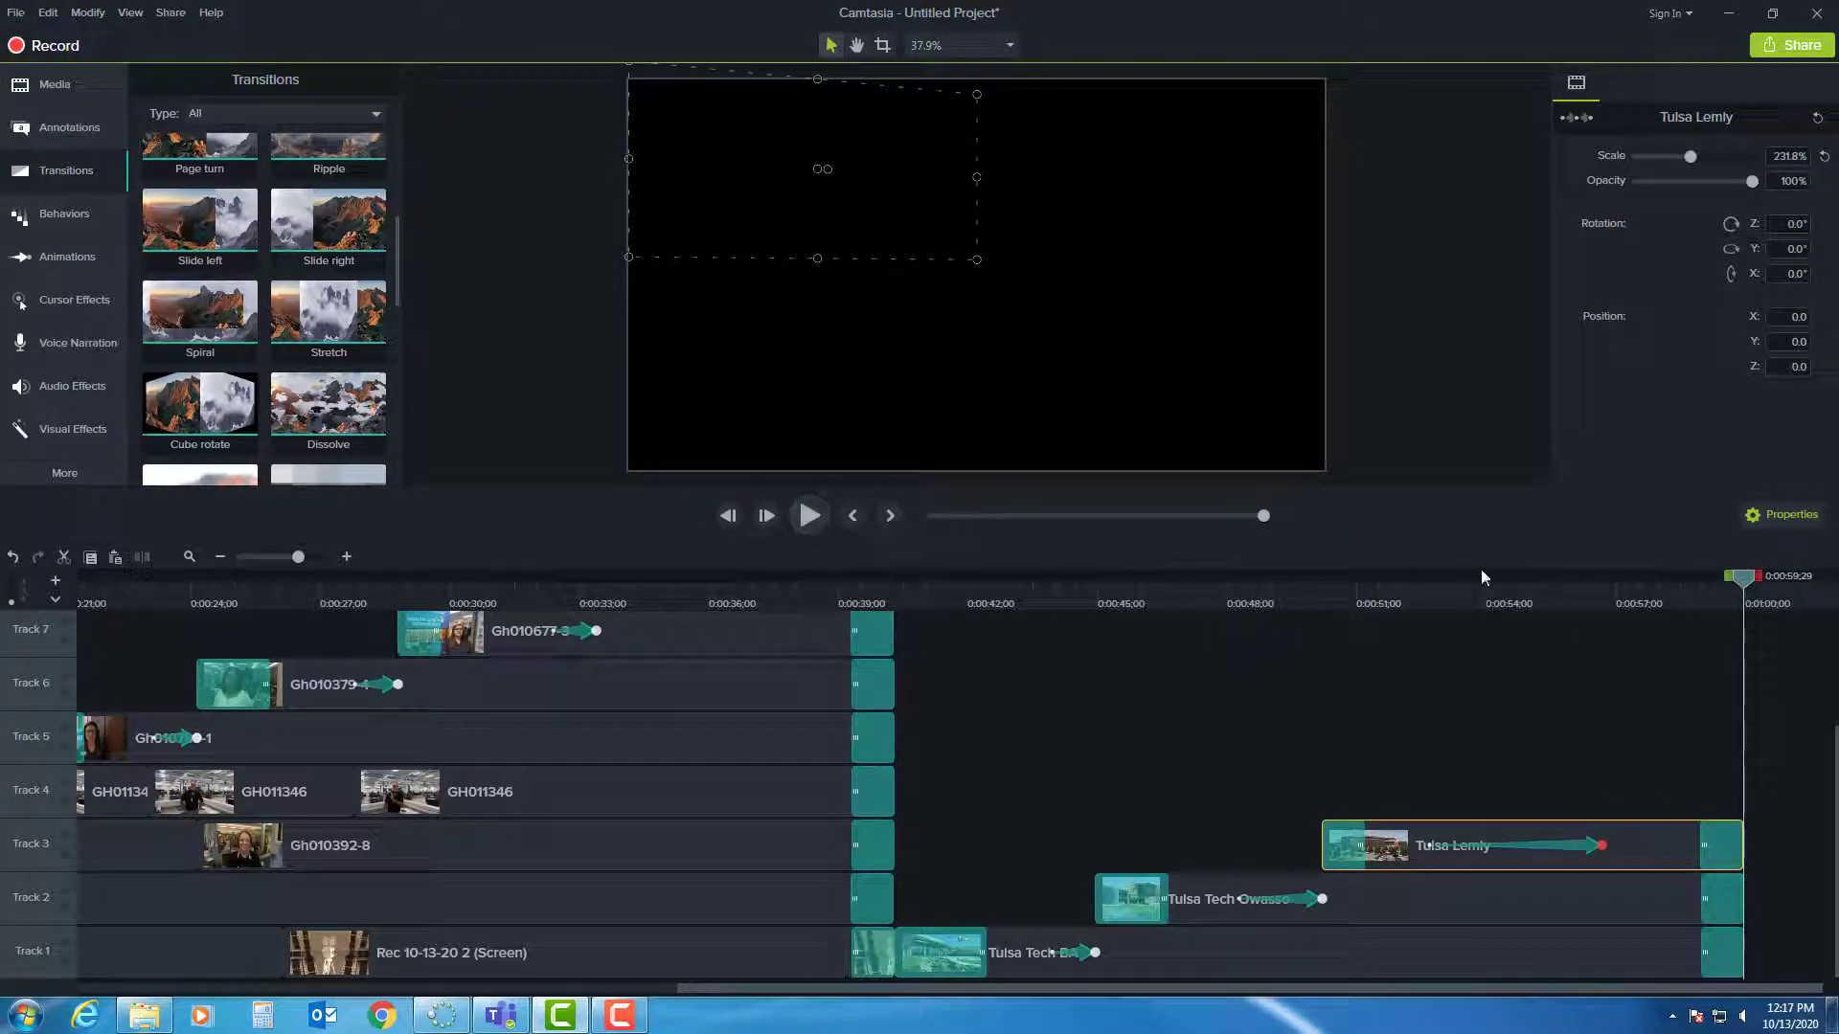
Add a plain text callout reading "Tulsa Tech Campuses" at 0:58:00 and place it in the black area below the Owasso image.
drag(1642, 579, 1658, 584)
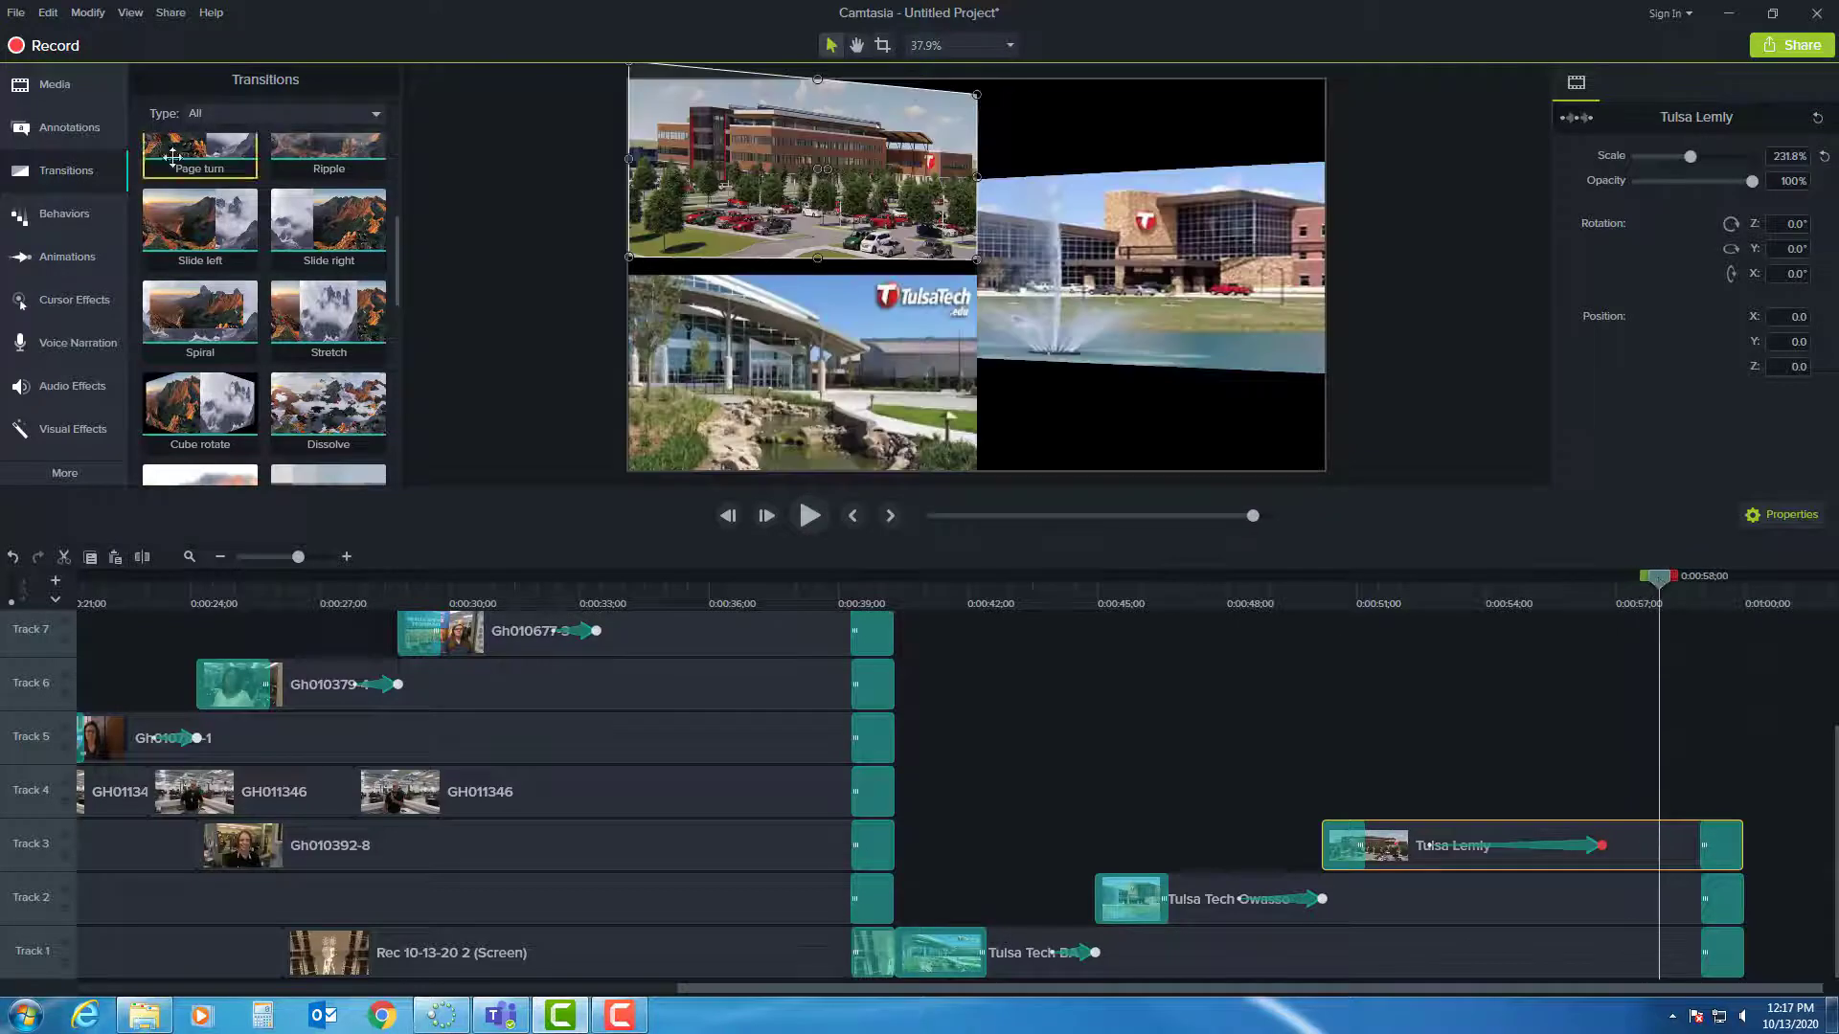
click(69, 128)
drag(165, 357, 1055, 424)
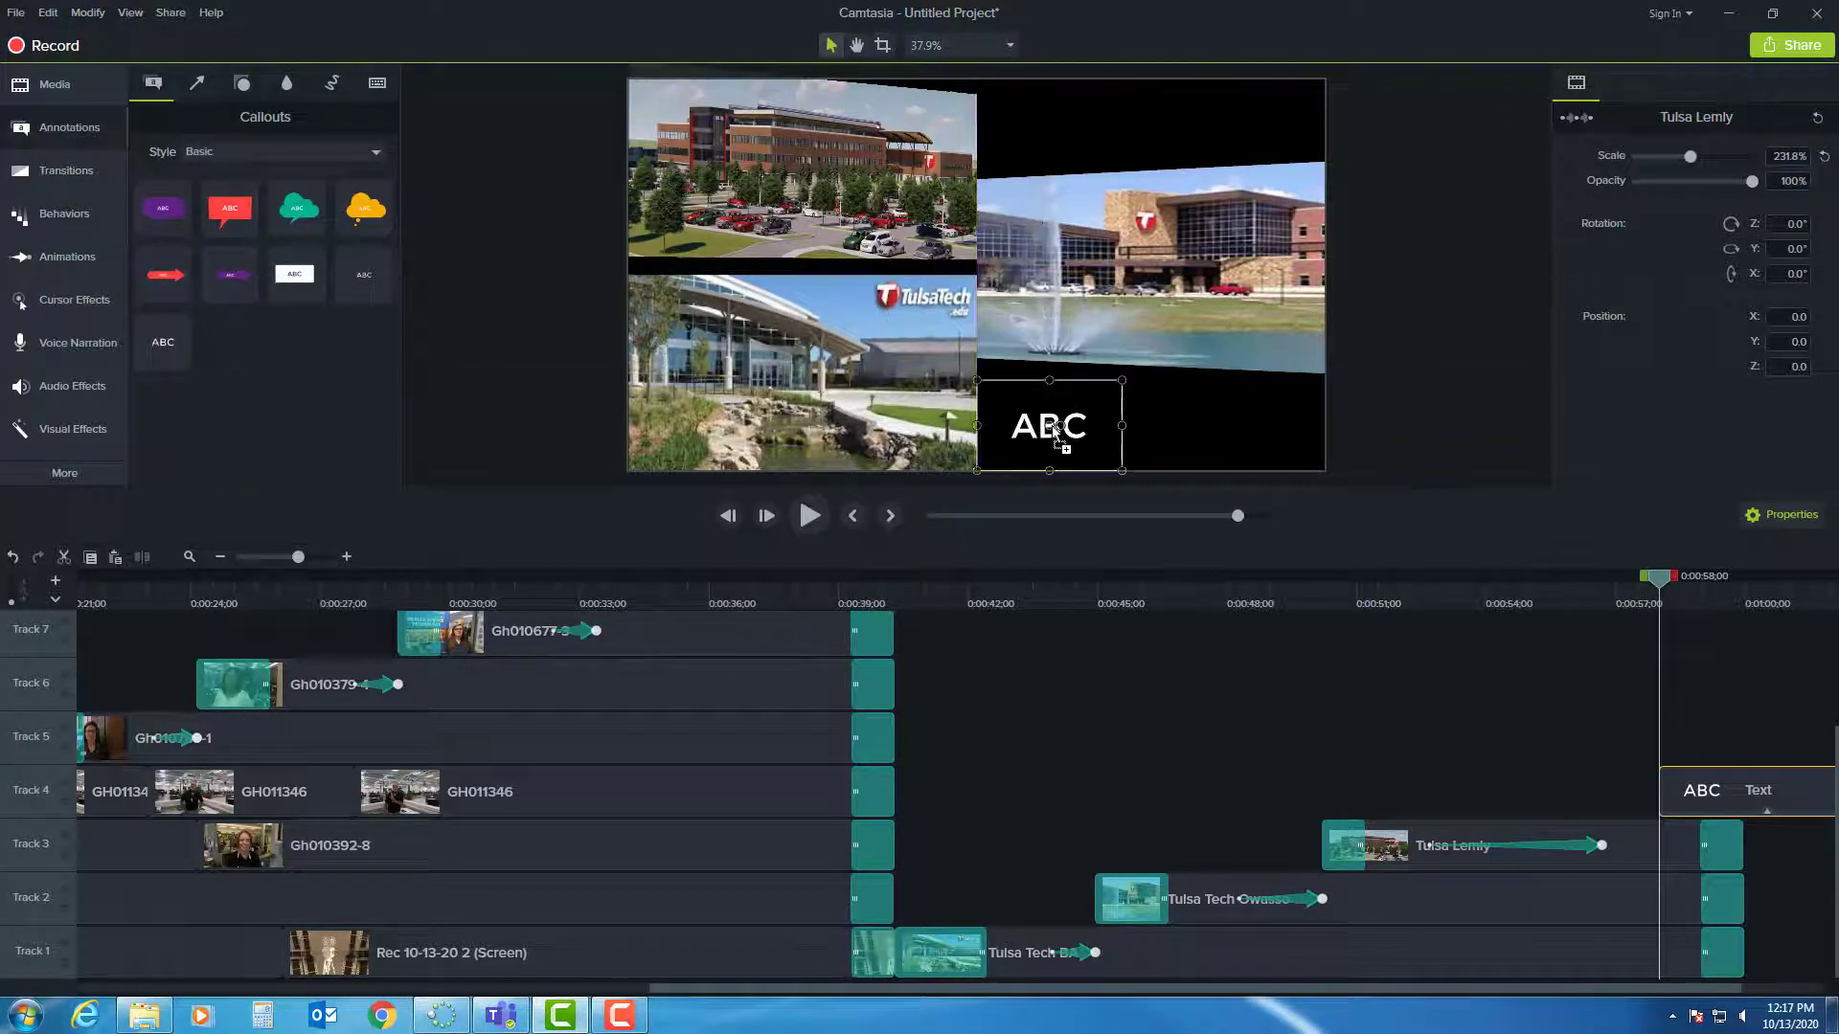
text(Tulsa T)
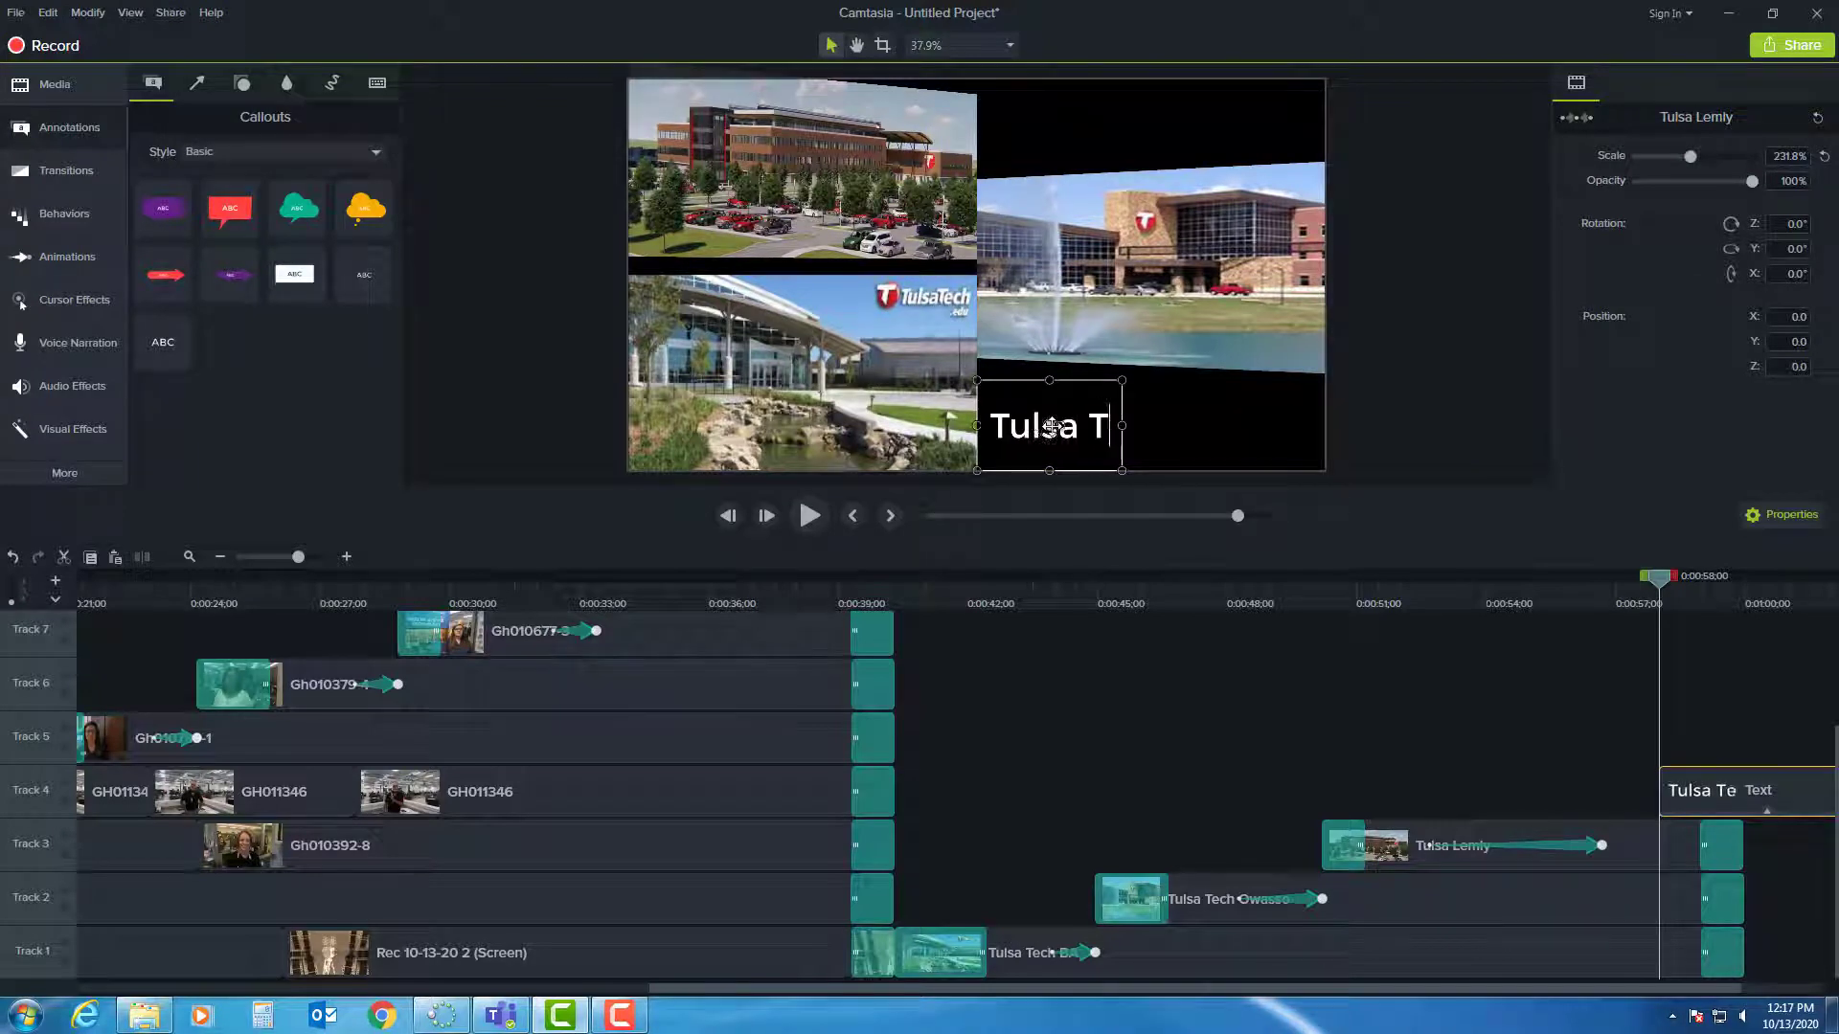
text(ech)
drag(1120, 423, 1227, 424)
double_click(1203, 425)
click(1204, 424)
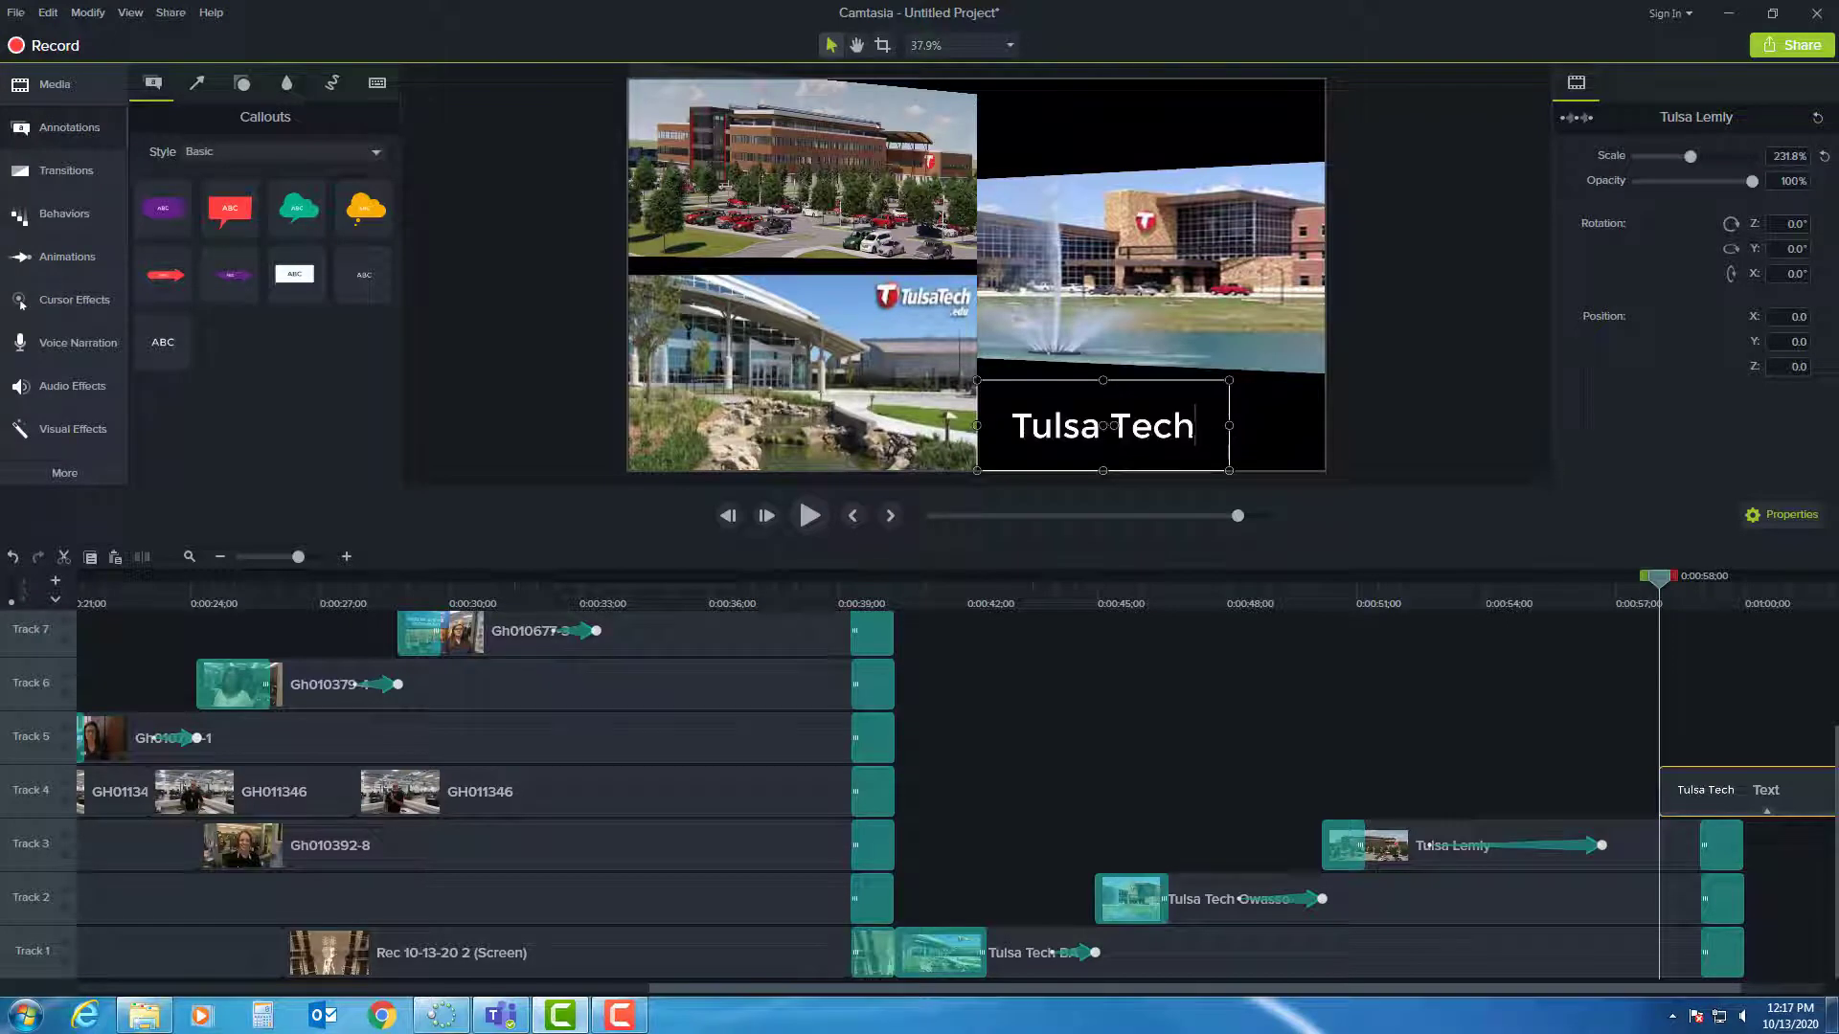
text(Campus)
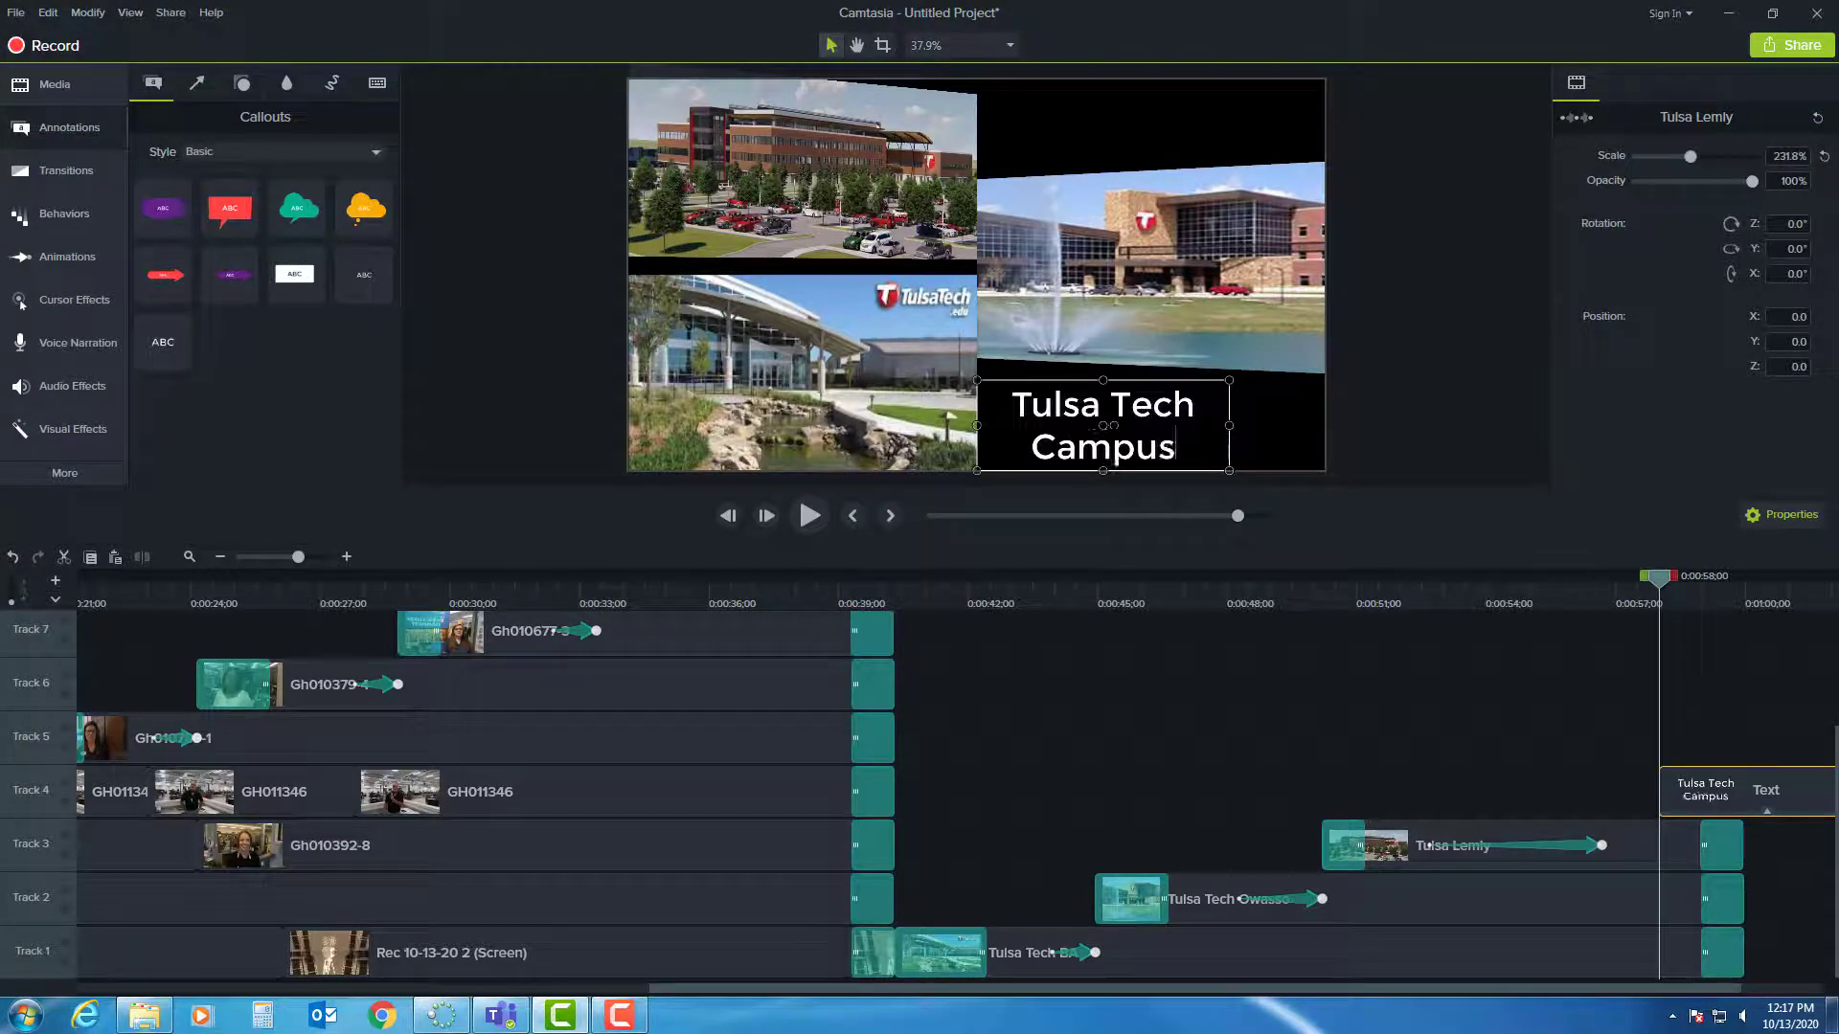
text(es)
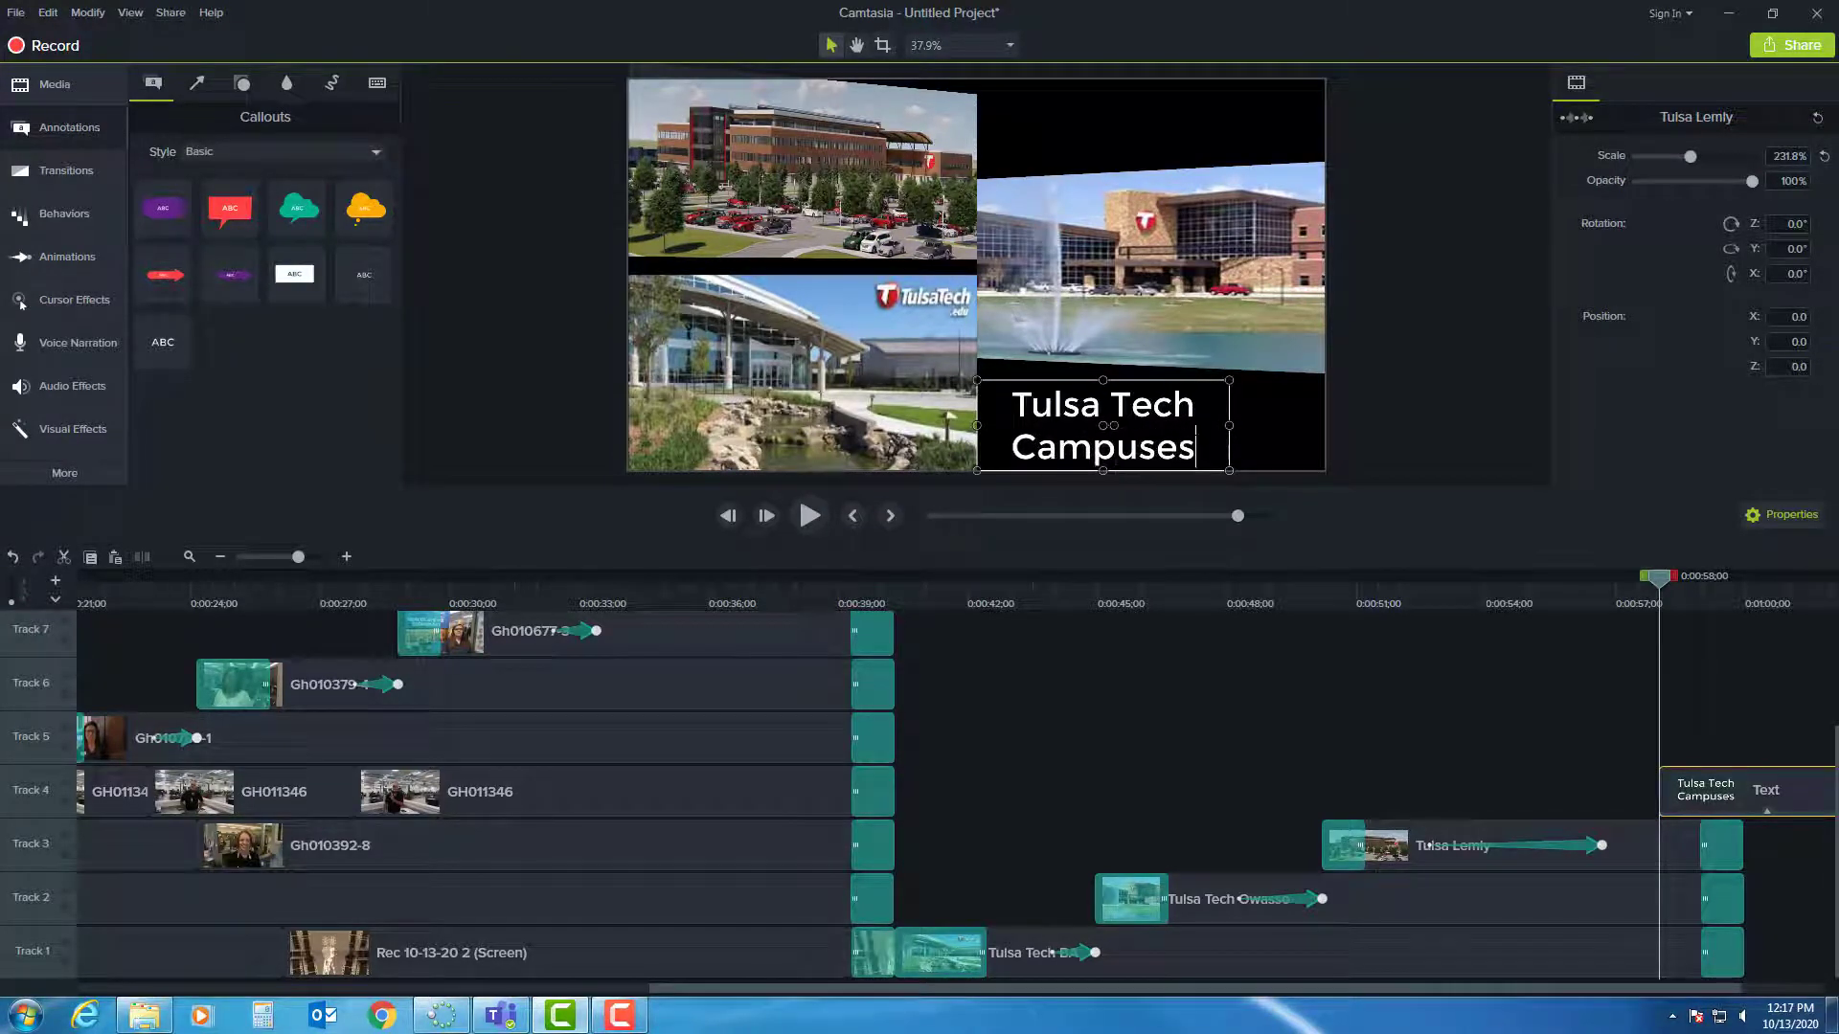
drag(1222, 422, 1243, 418)
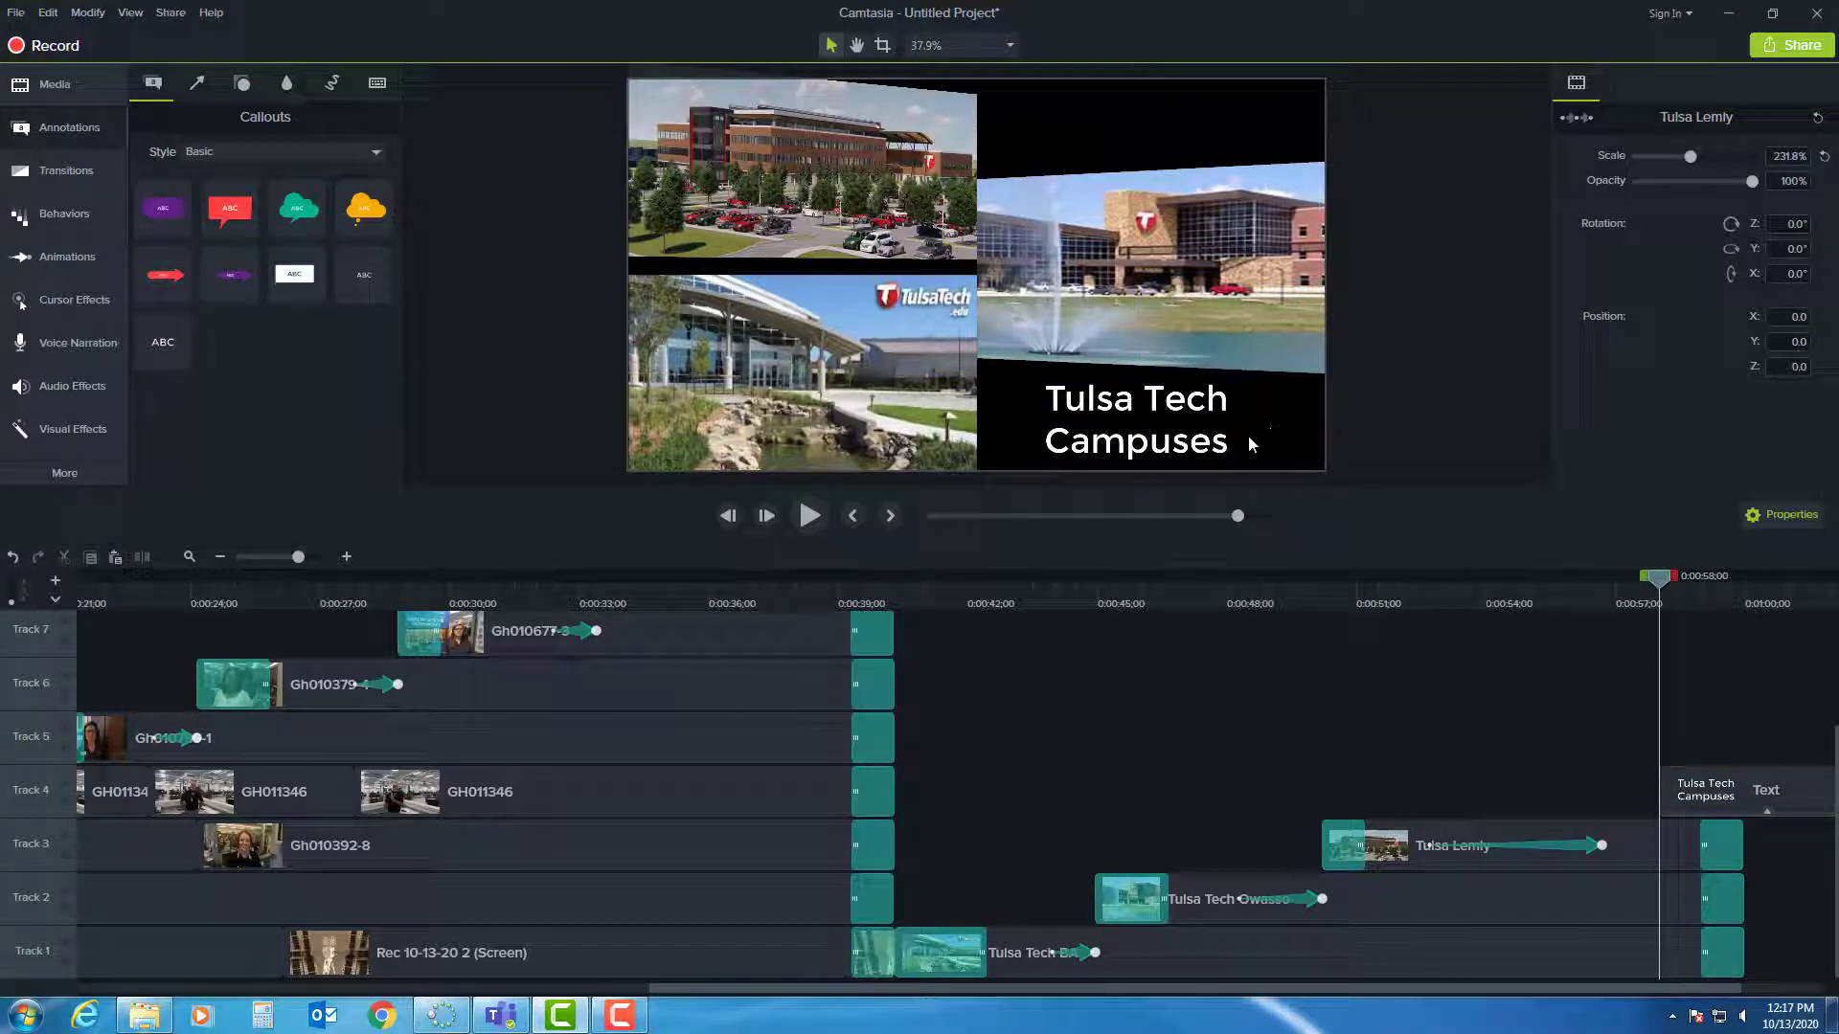
Stretch the text clip on Track 4 so it spans from the start of the Tulsa Tech BA clip to 0:59:29.
drag(1724, 781, 1551, 777)
click(1703, 792)
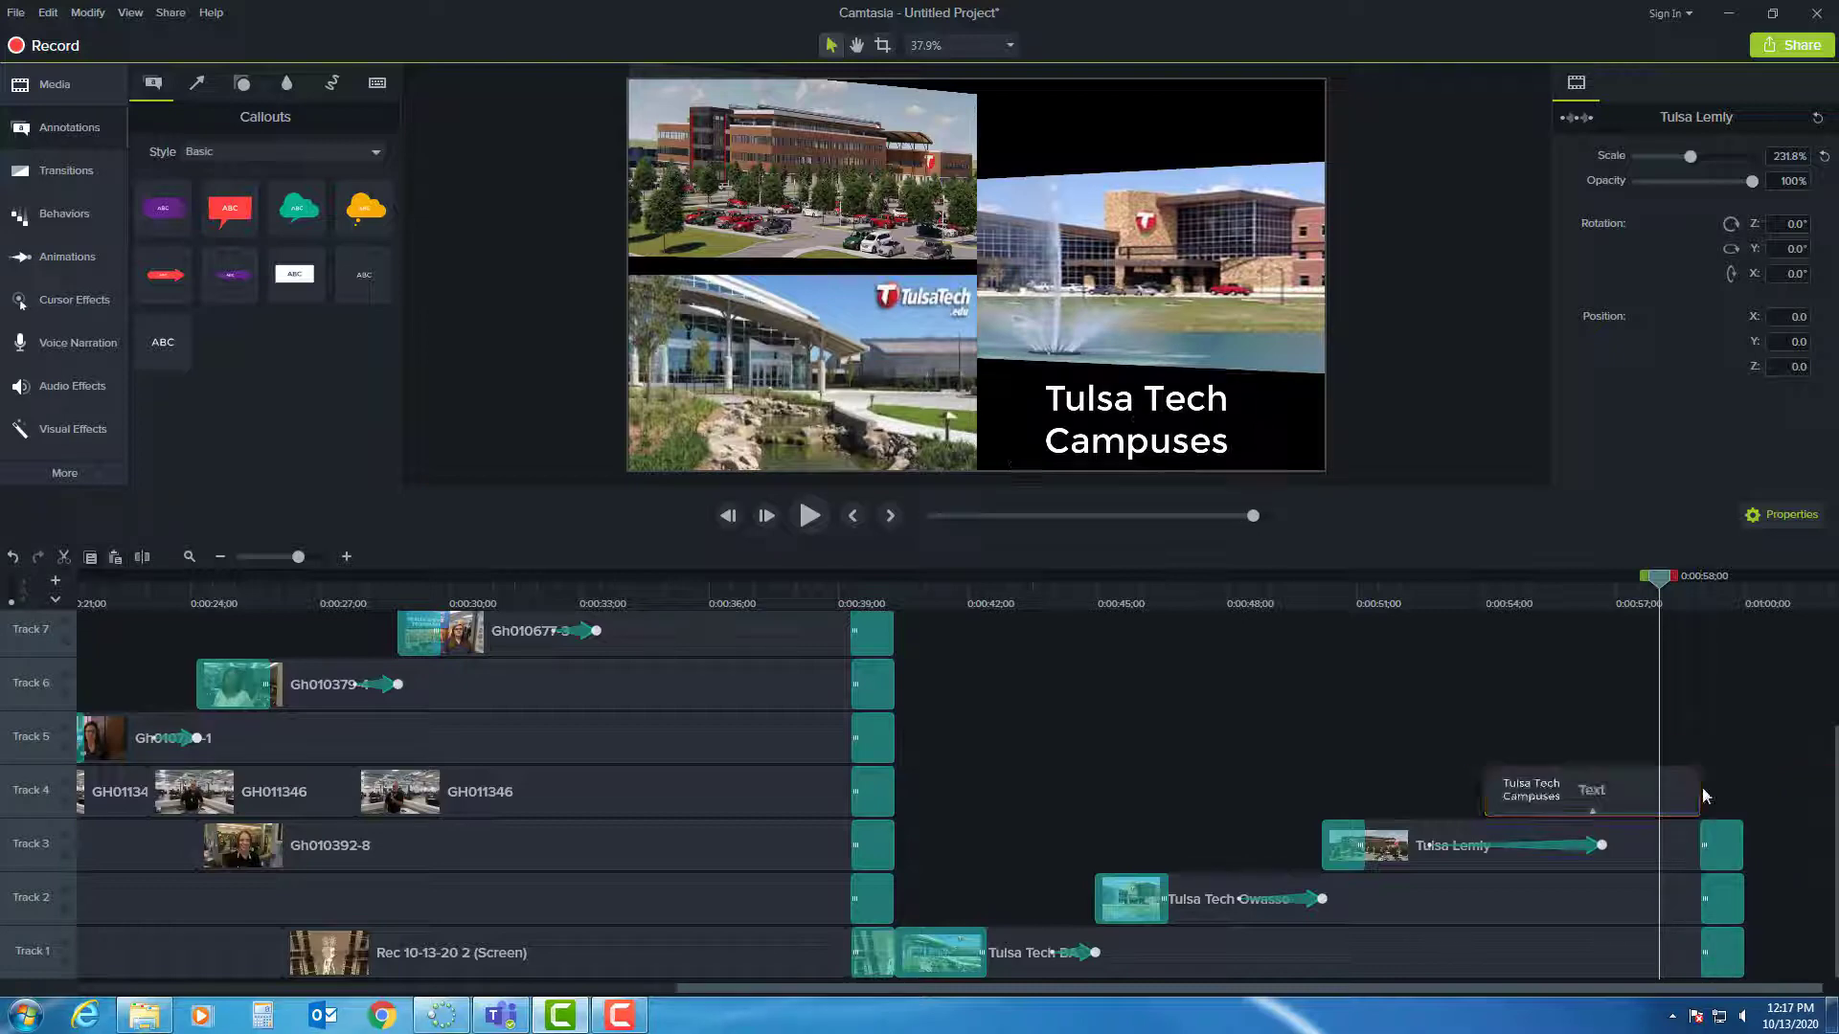
drag(1698, 792, 1696, 791)
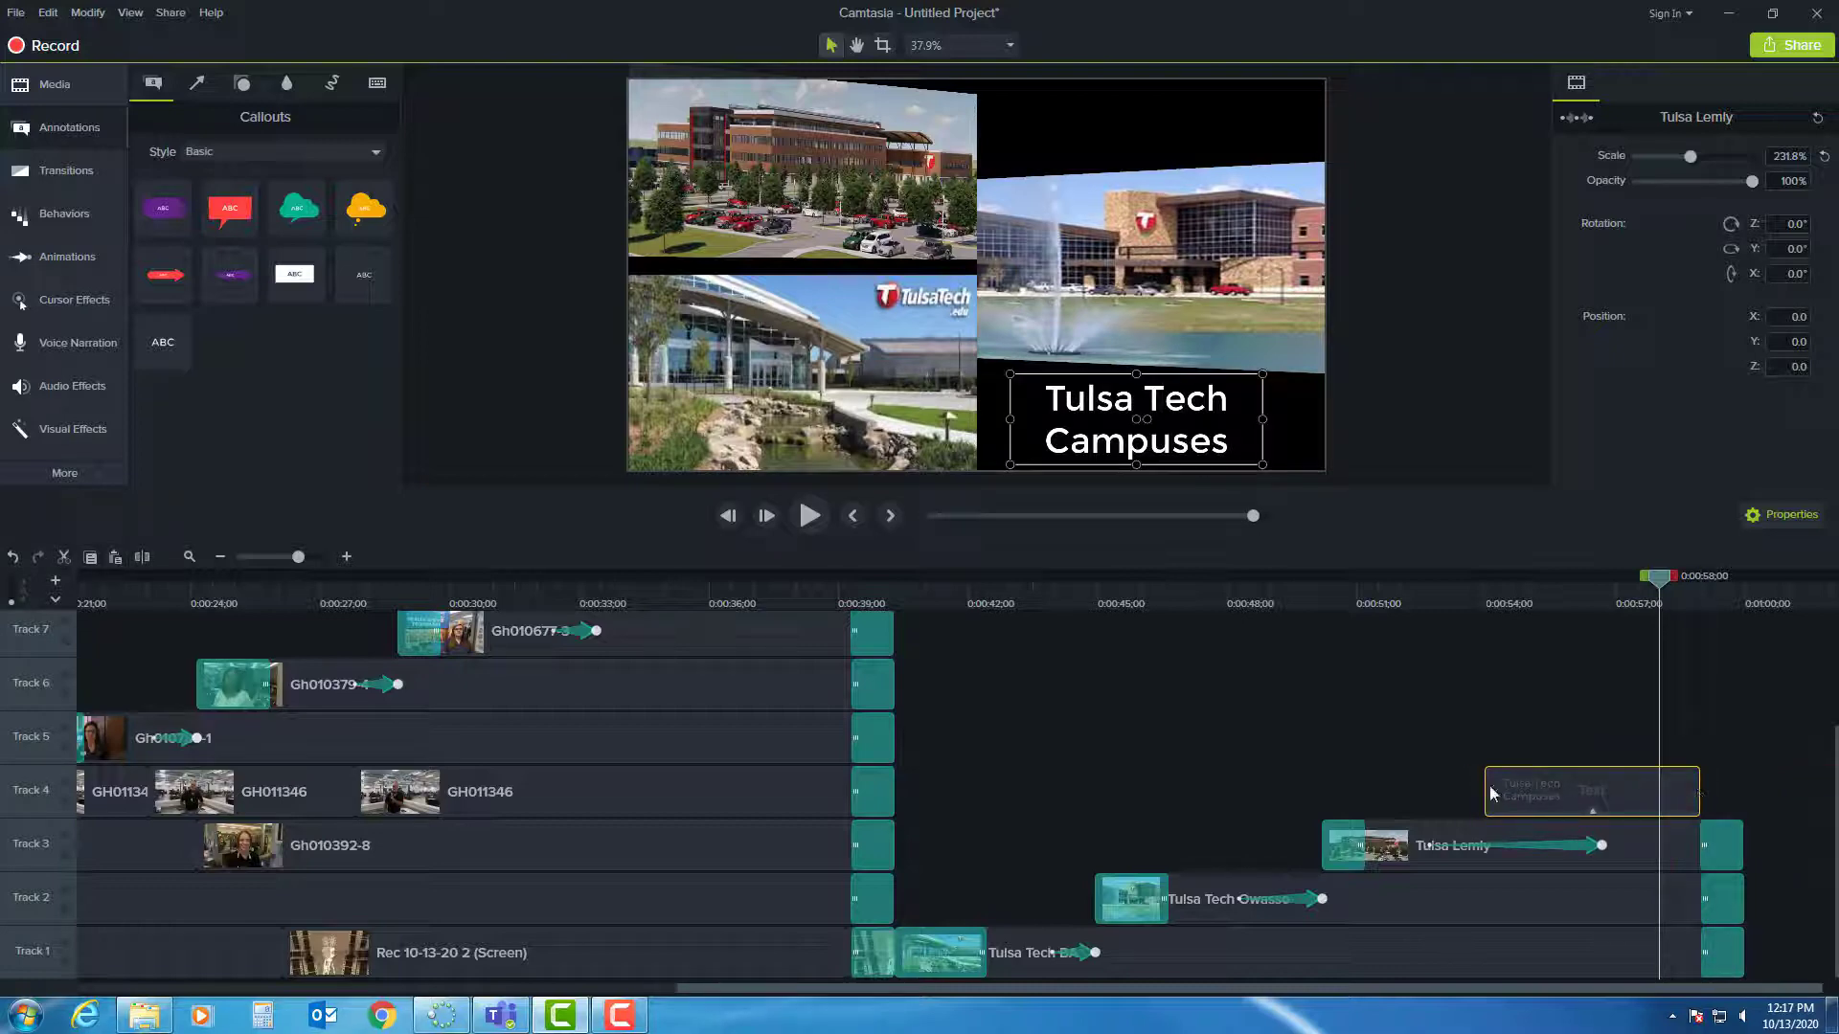
drag(1487, 785, 1589, 788)
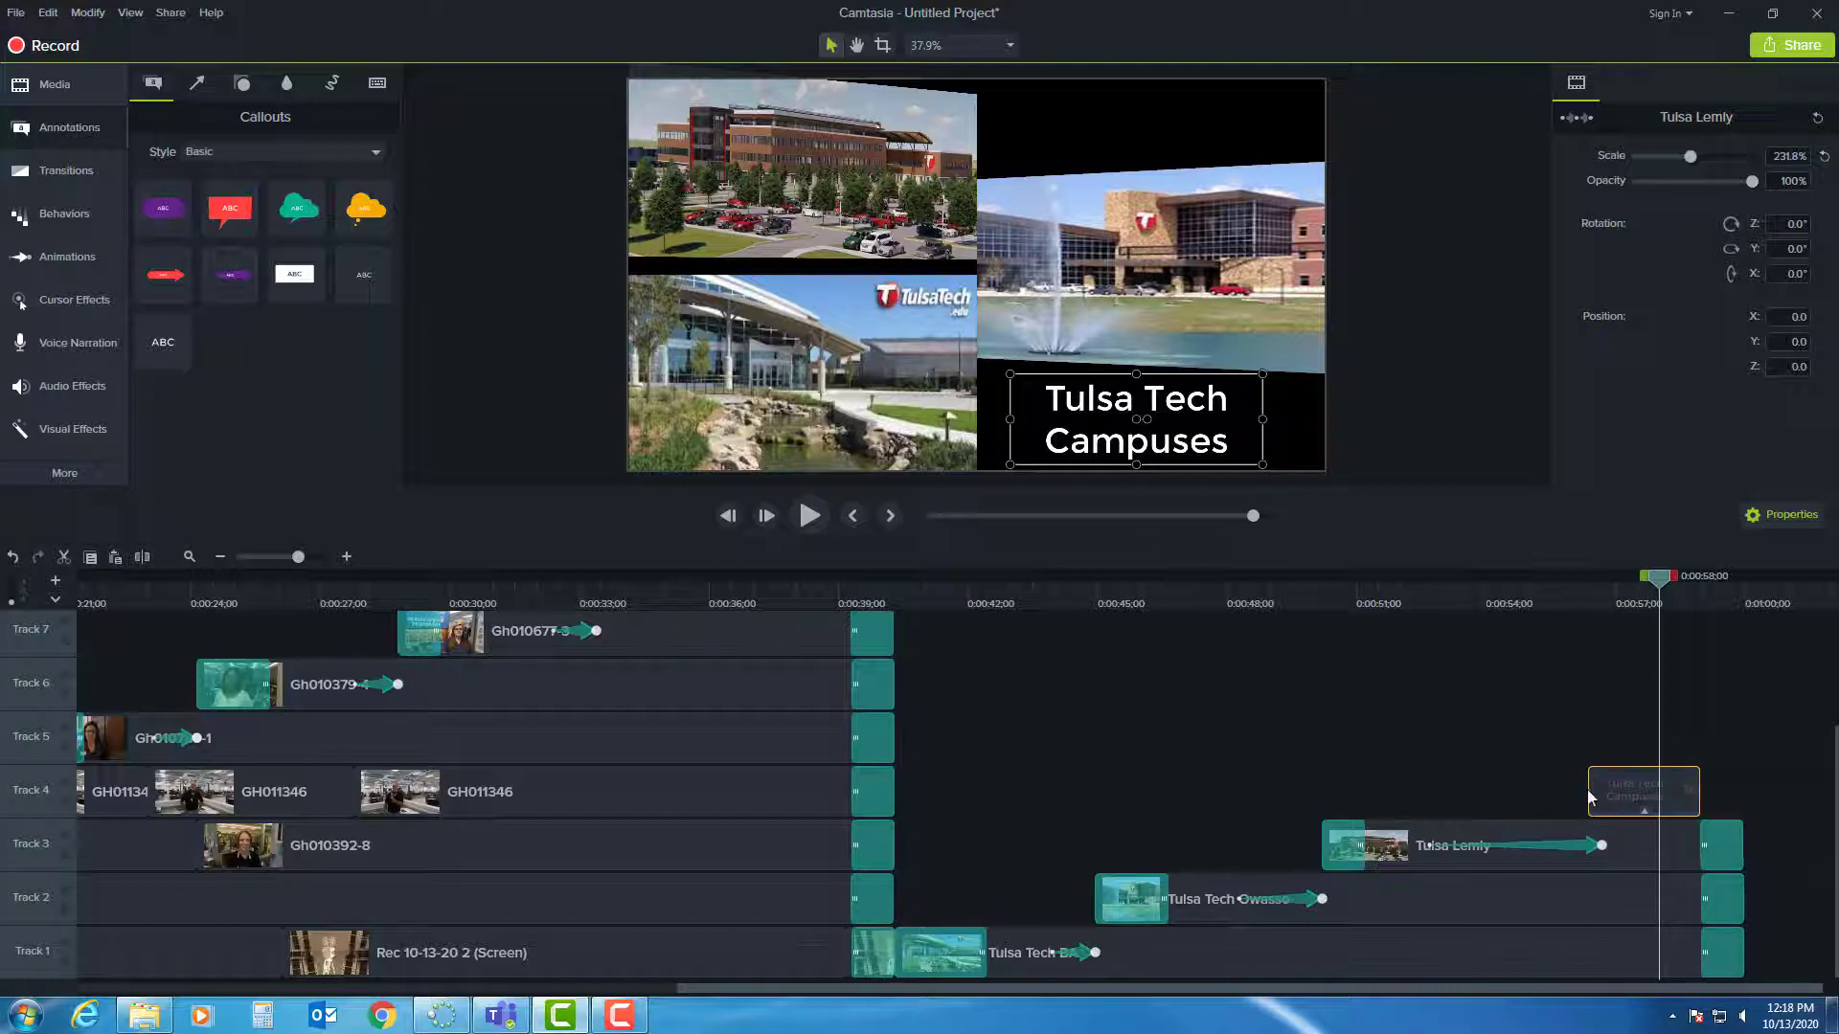
drag(1590, 789, 898, 808)
click(1703, 803)
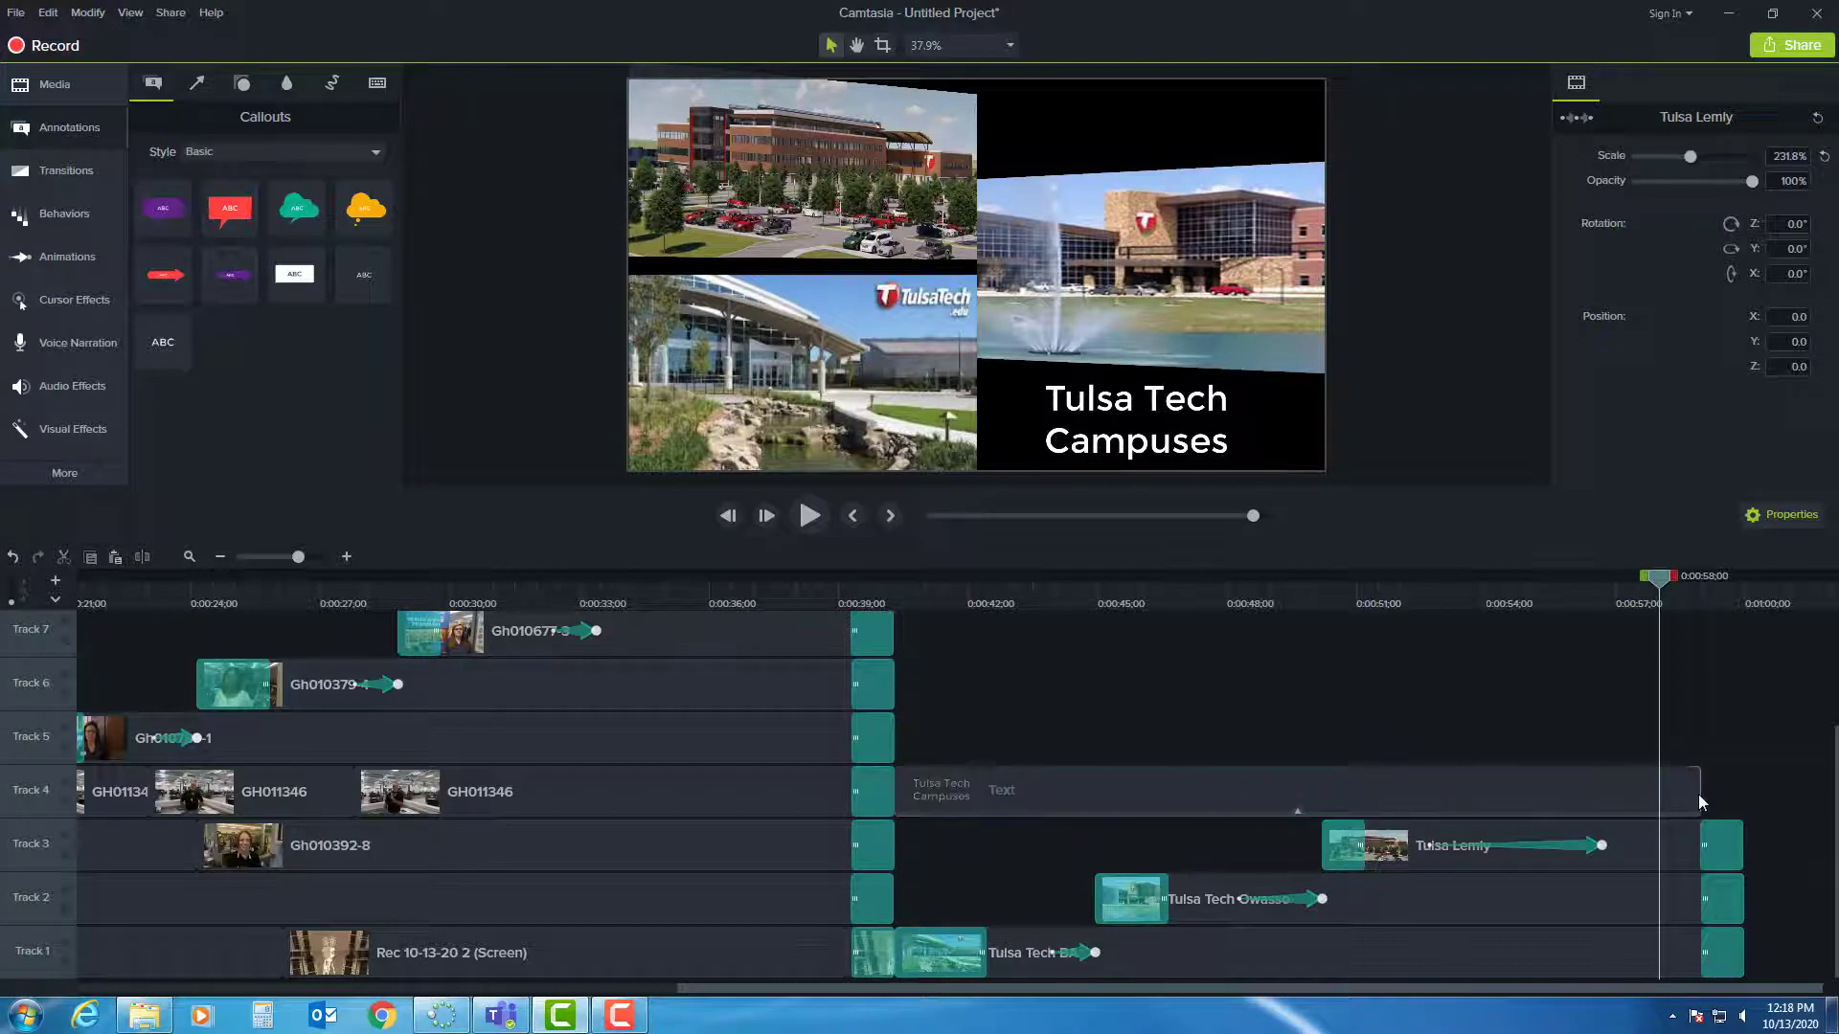
click(1698, 803)
drag(1707, 793, 1735, 790)
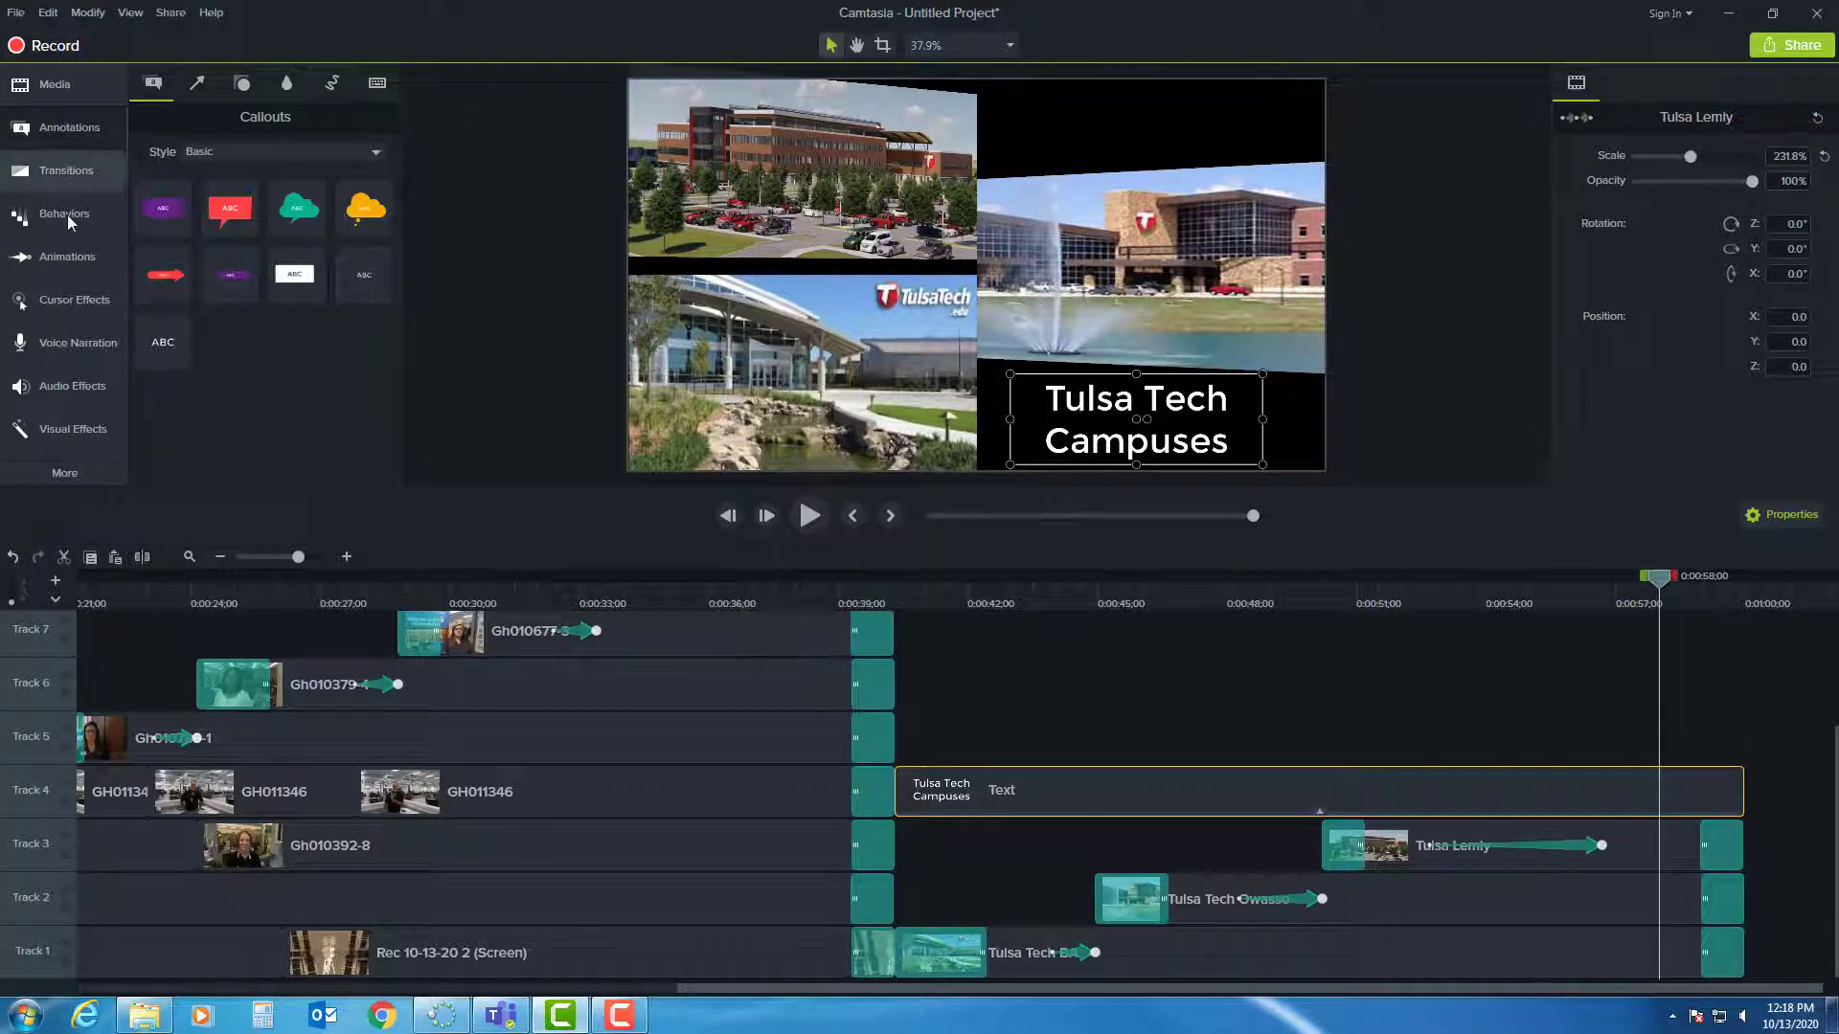
Add a Scale Down animation ending at 0:42:13 to the text clip and move the text to the canvas center.
click(76, 259)
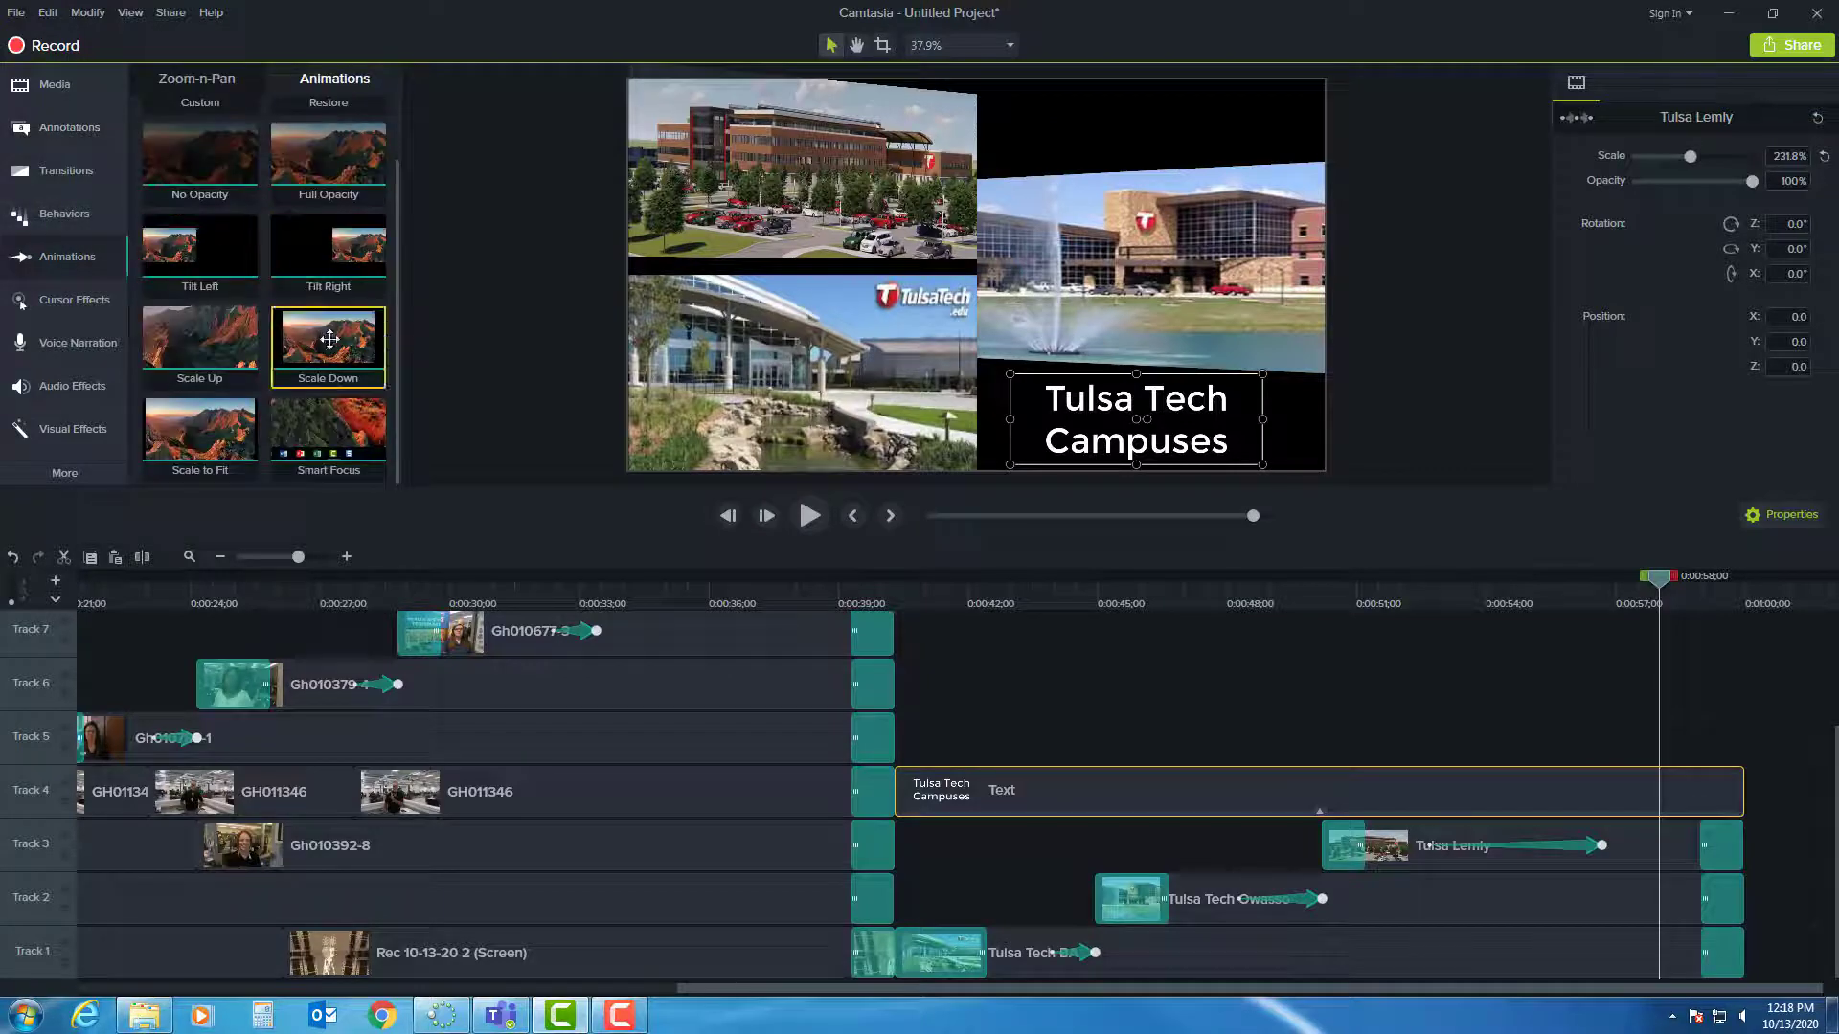
drag(328, 340, 981, 797)
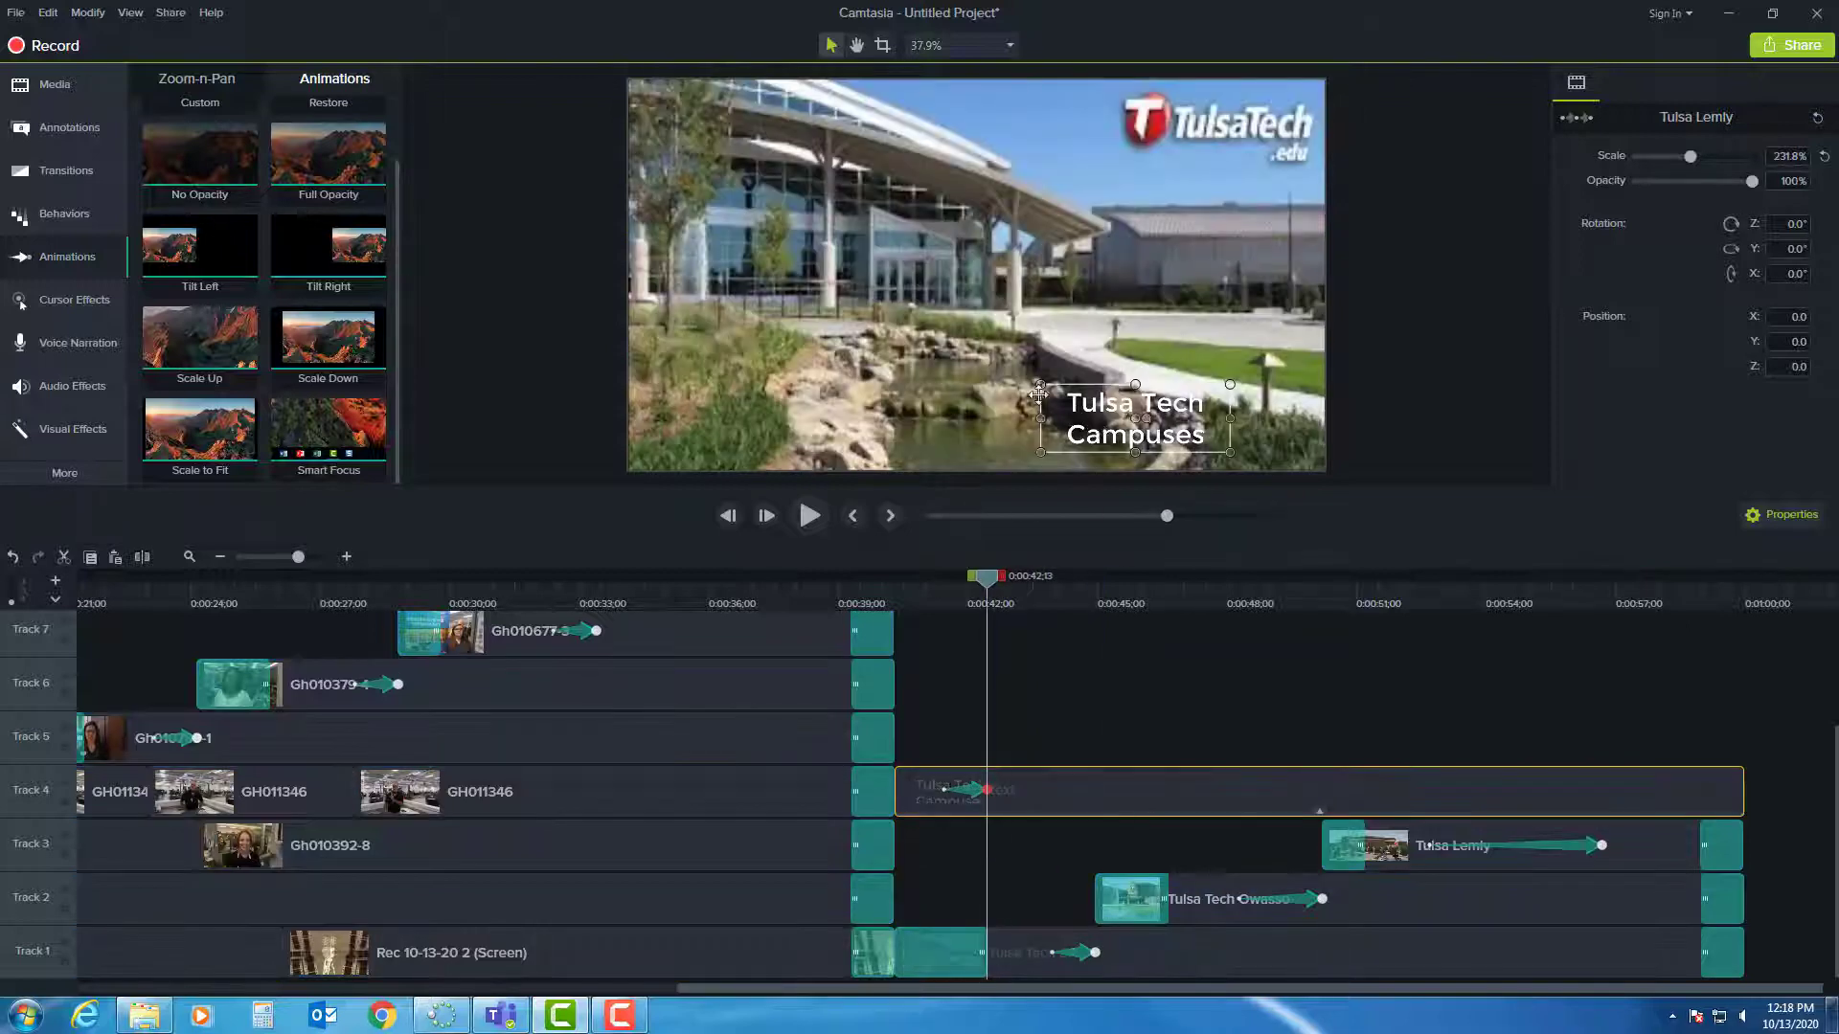
drag(1097, 438, 940, 293)
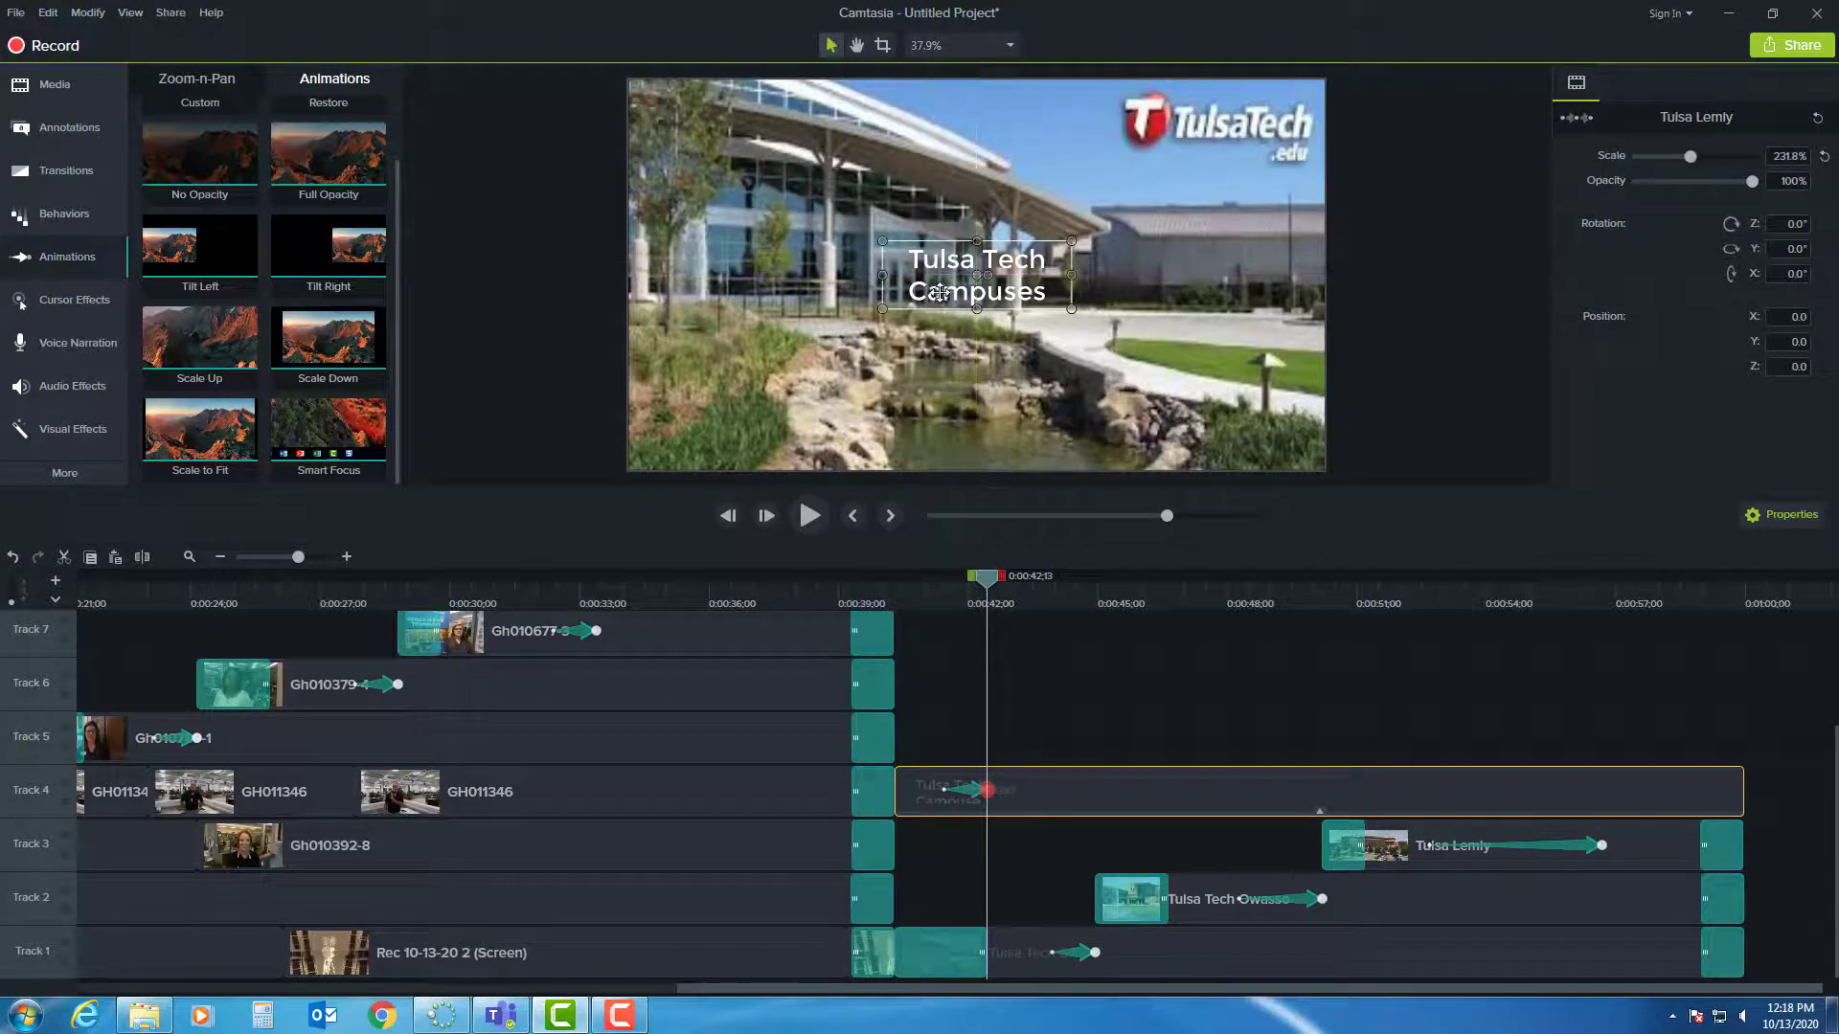
Shift the three campus image clips together about one second later, starting them where the text's Scale Down animation begins.
drag(1071, 832, 1525, 960)
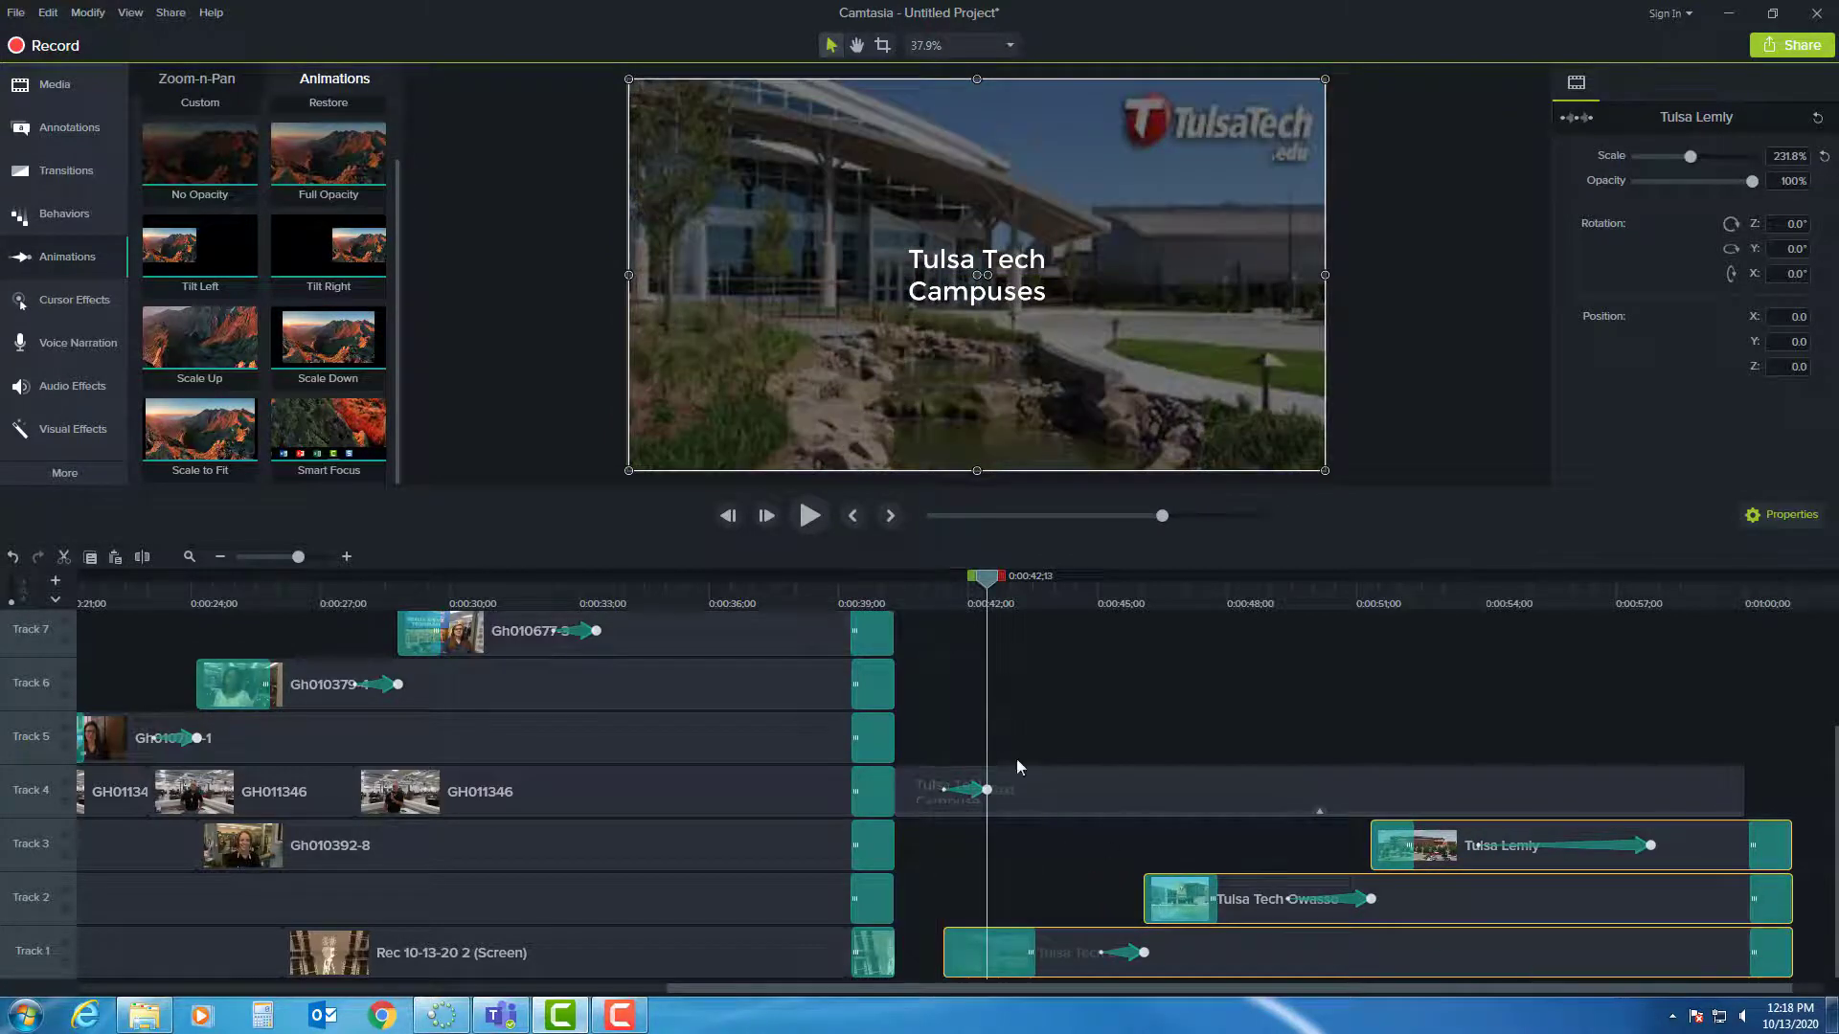
At 0:40:19, center the "Tulsa Tech Campuses" text on the canvas and enlarge it to nearly fill the frame.
drag(991, 582, 908, 578)
click(975, 284)
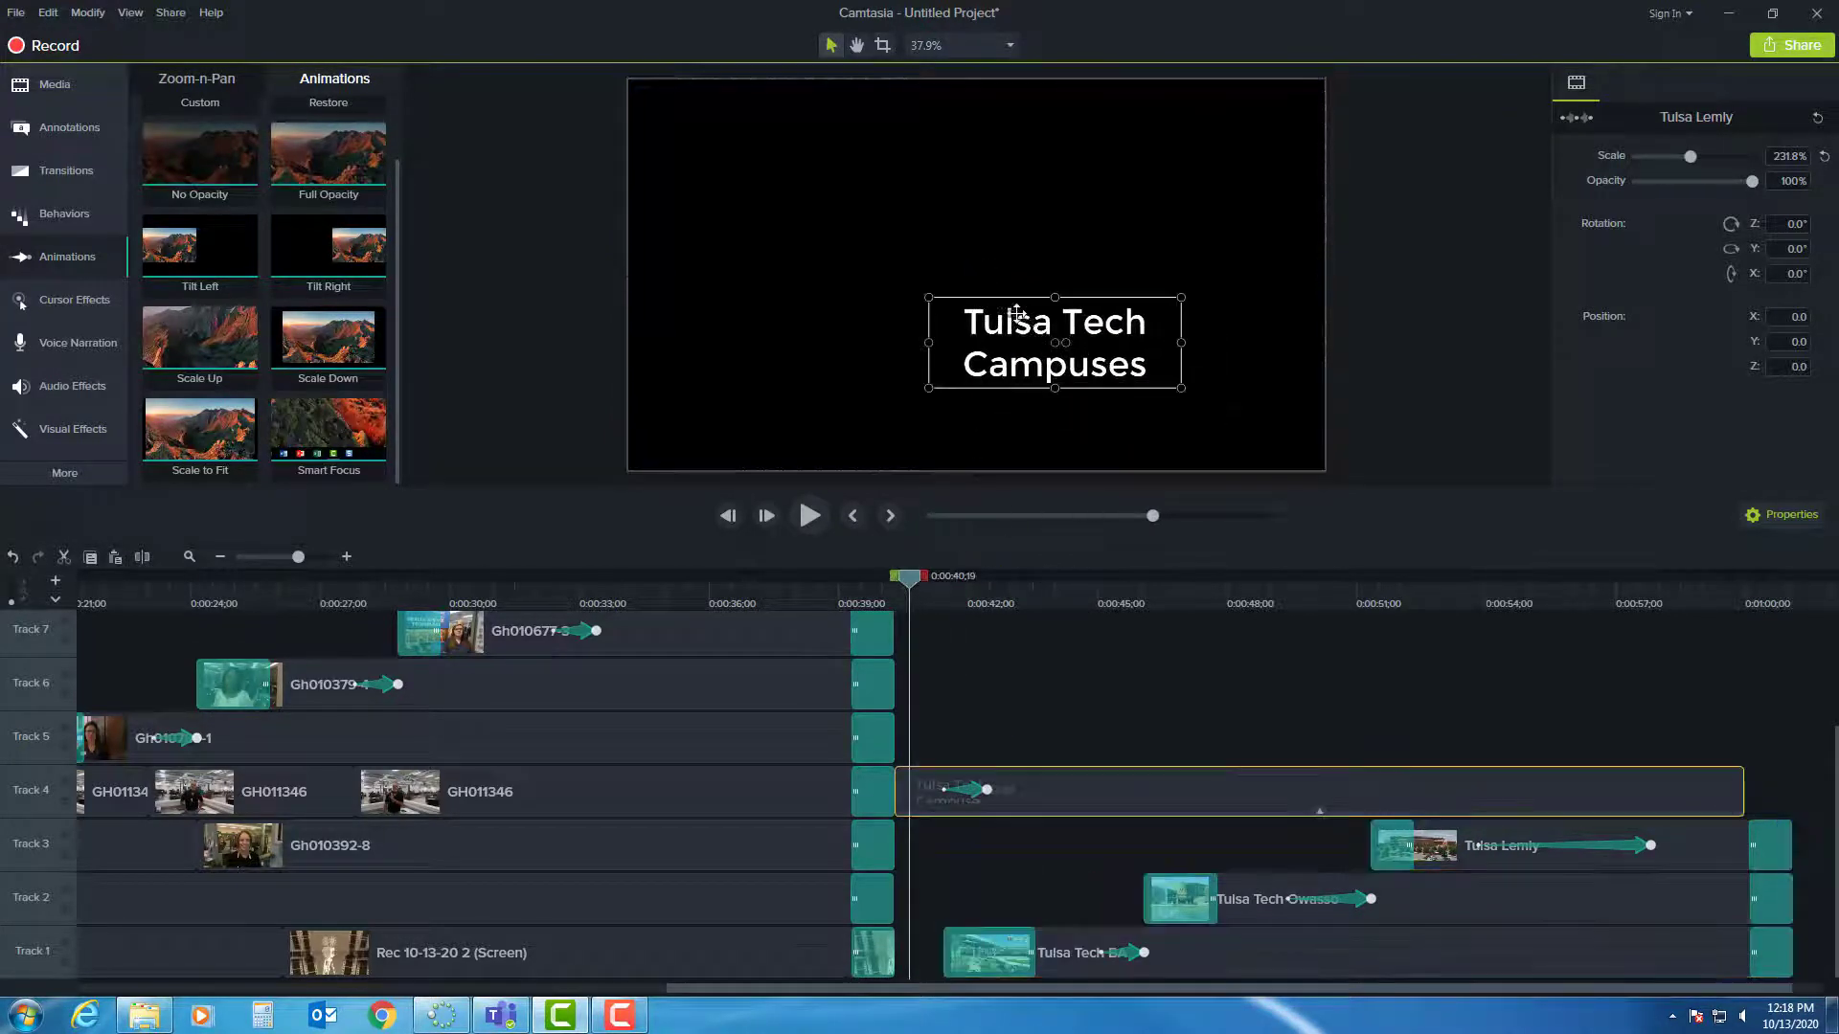
drag(975, 284, 966, 285)
double_click(1018, 275)
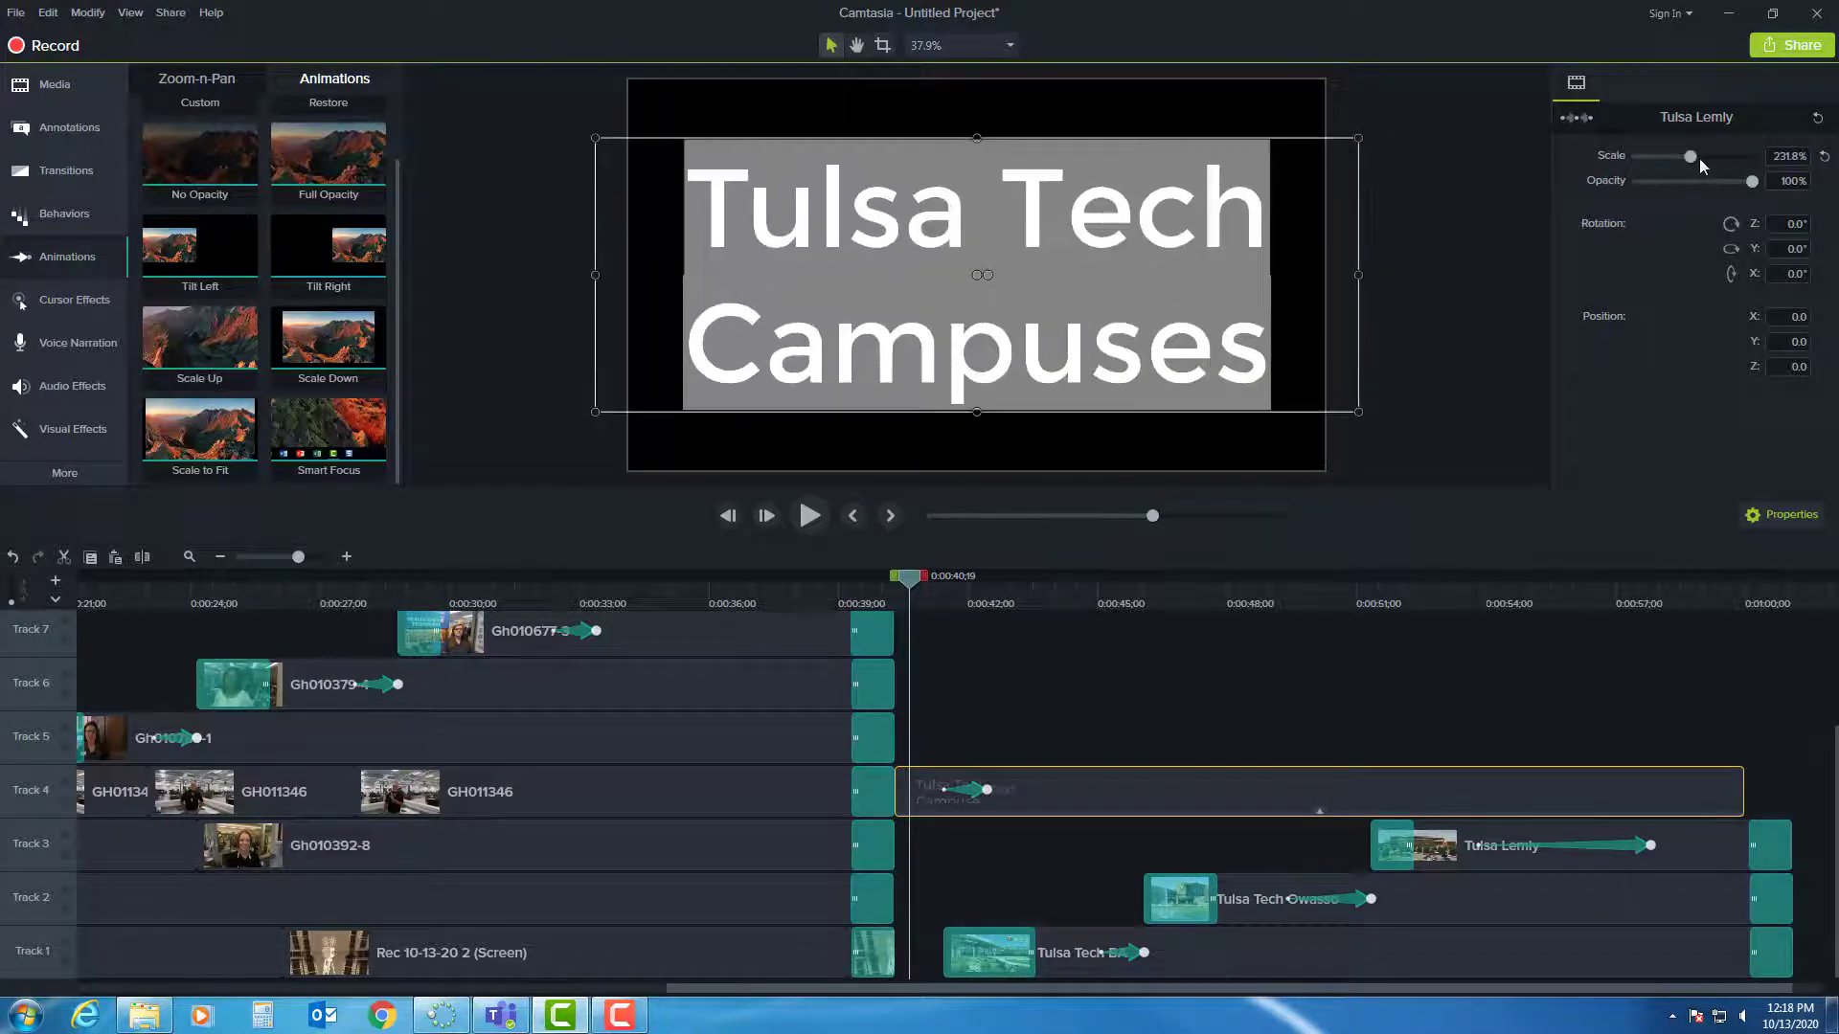
click(1144, 437)
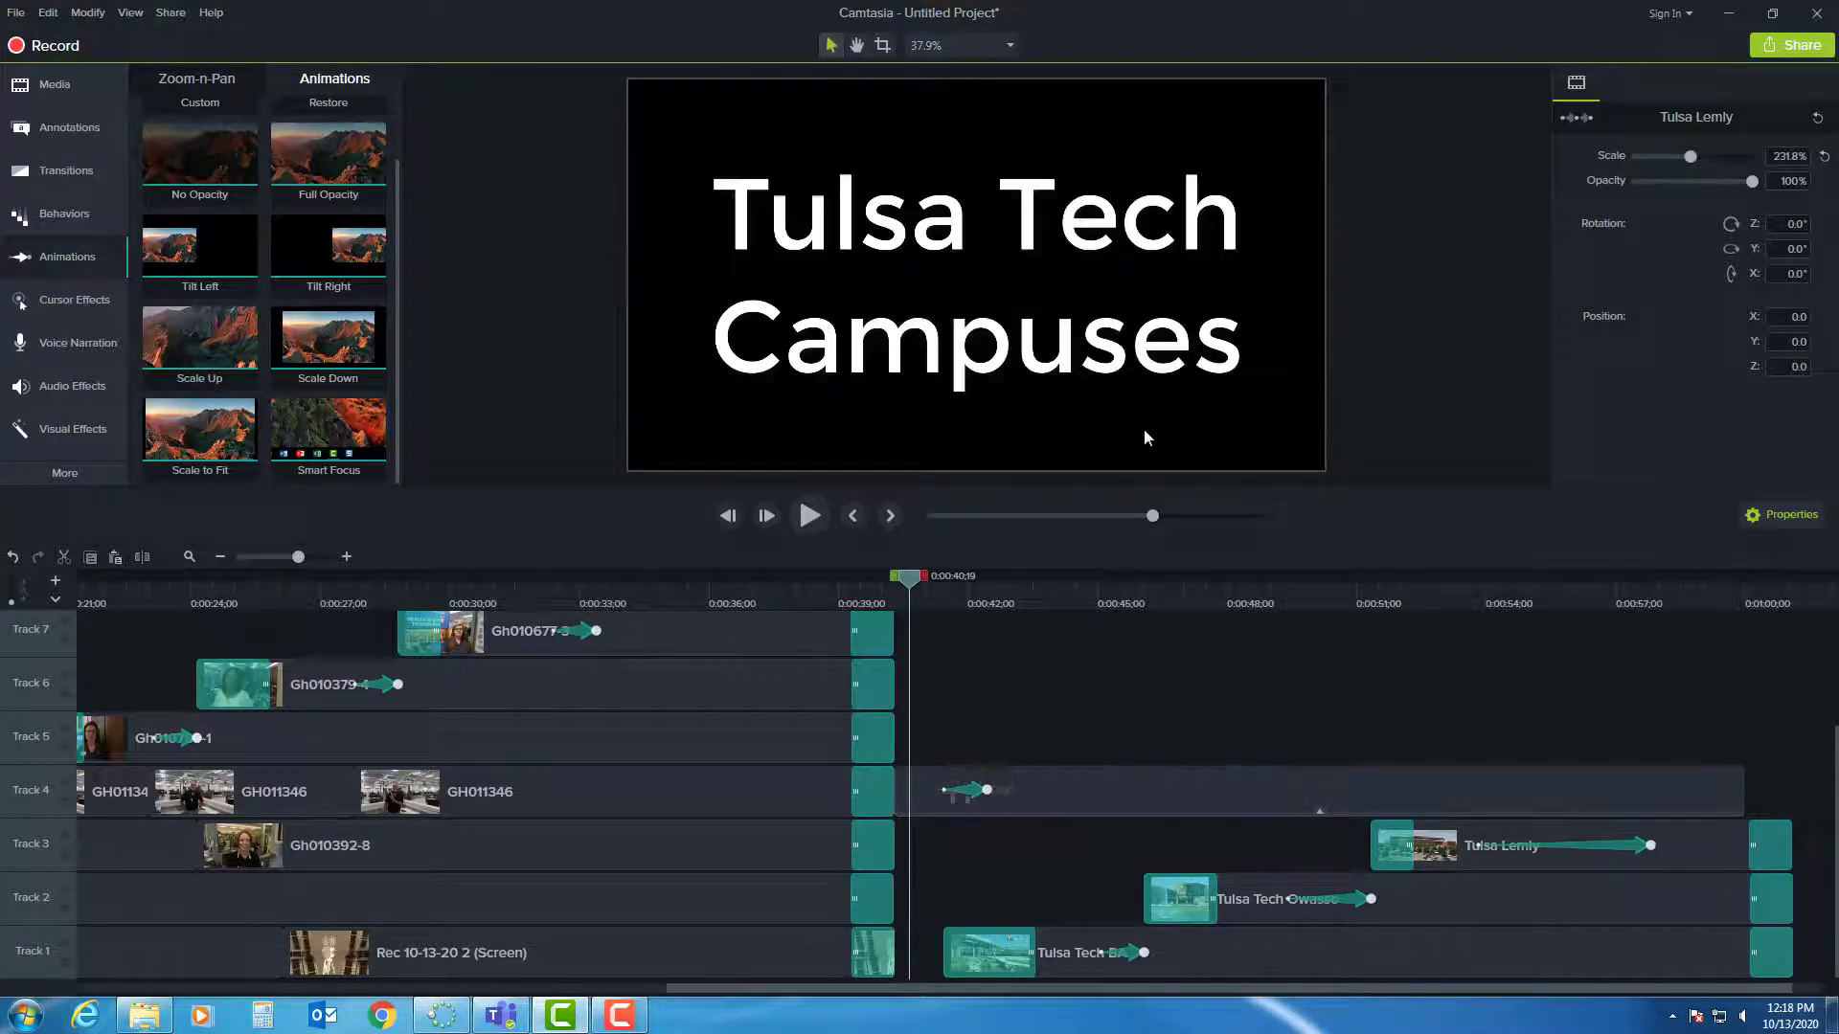
At 0:42:21, after the text's animation ends, move the small title into the lower-right corner of the canvas.
click(942, 586)
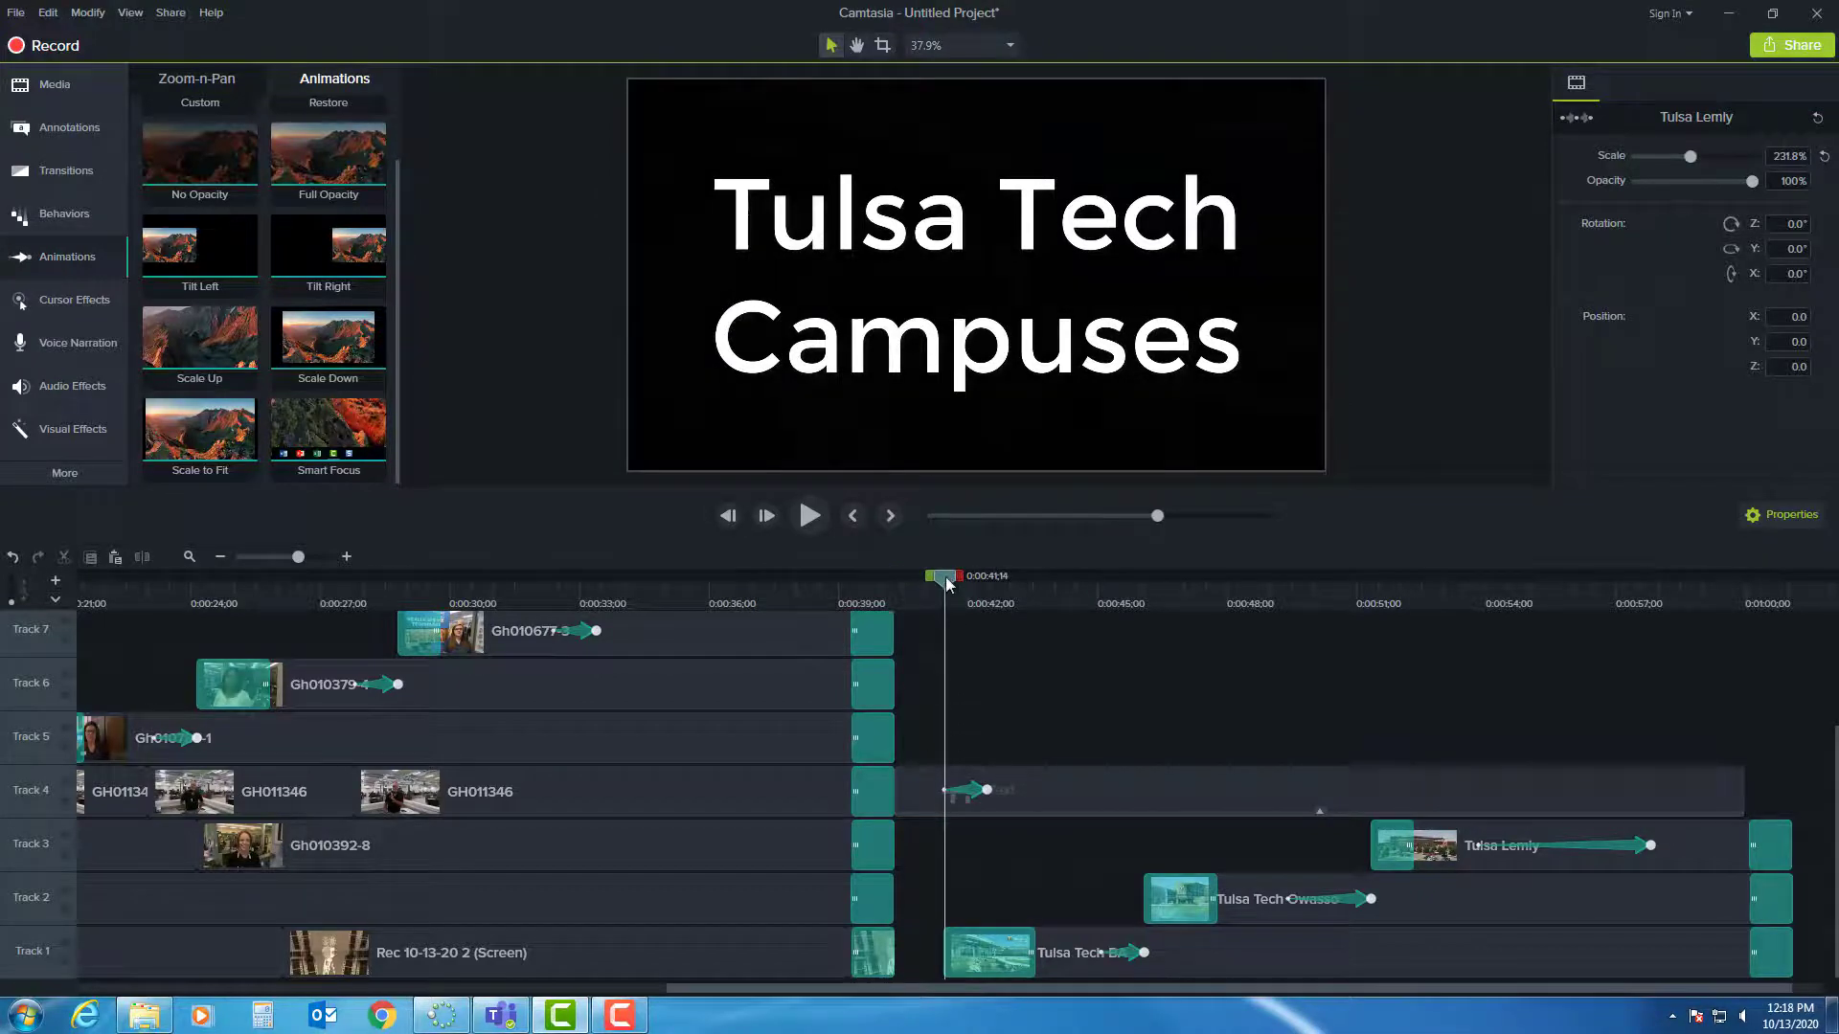
drag(946, 583, 1000, 578)
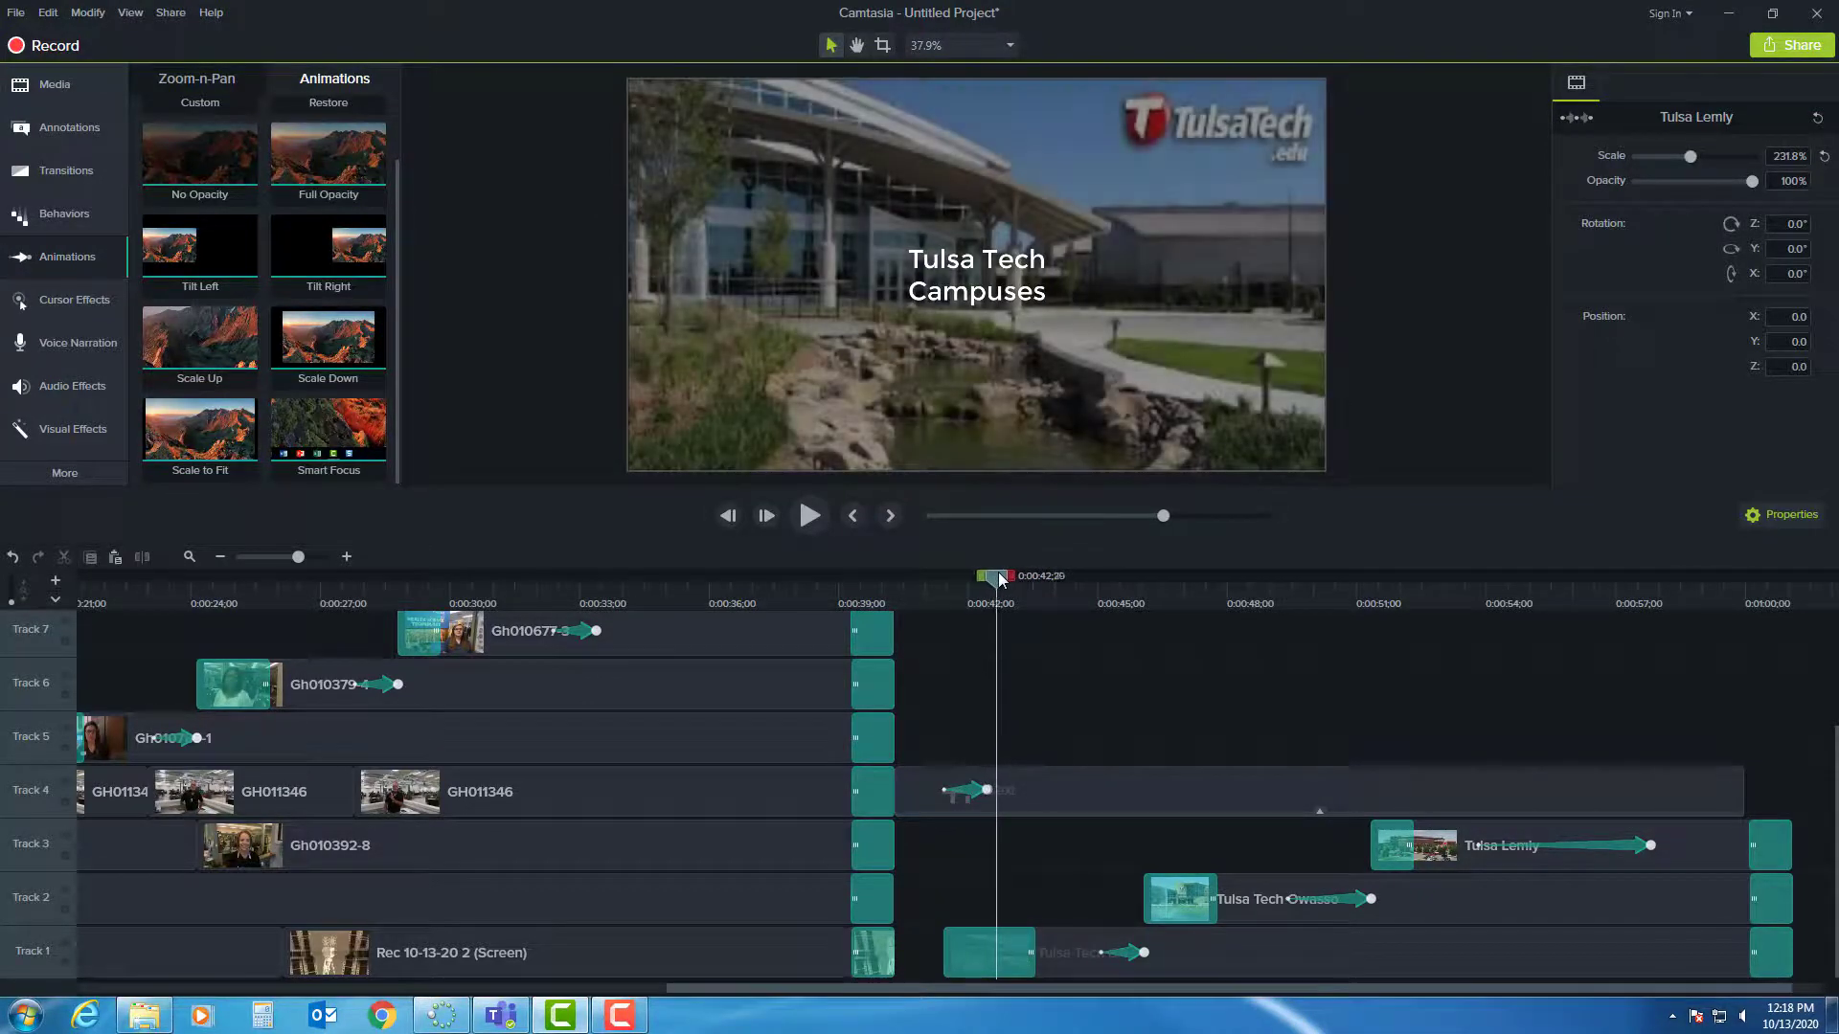
click(975, 299)
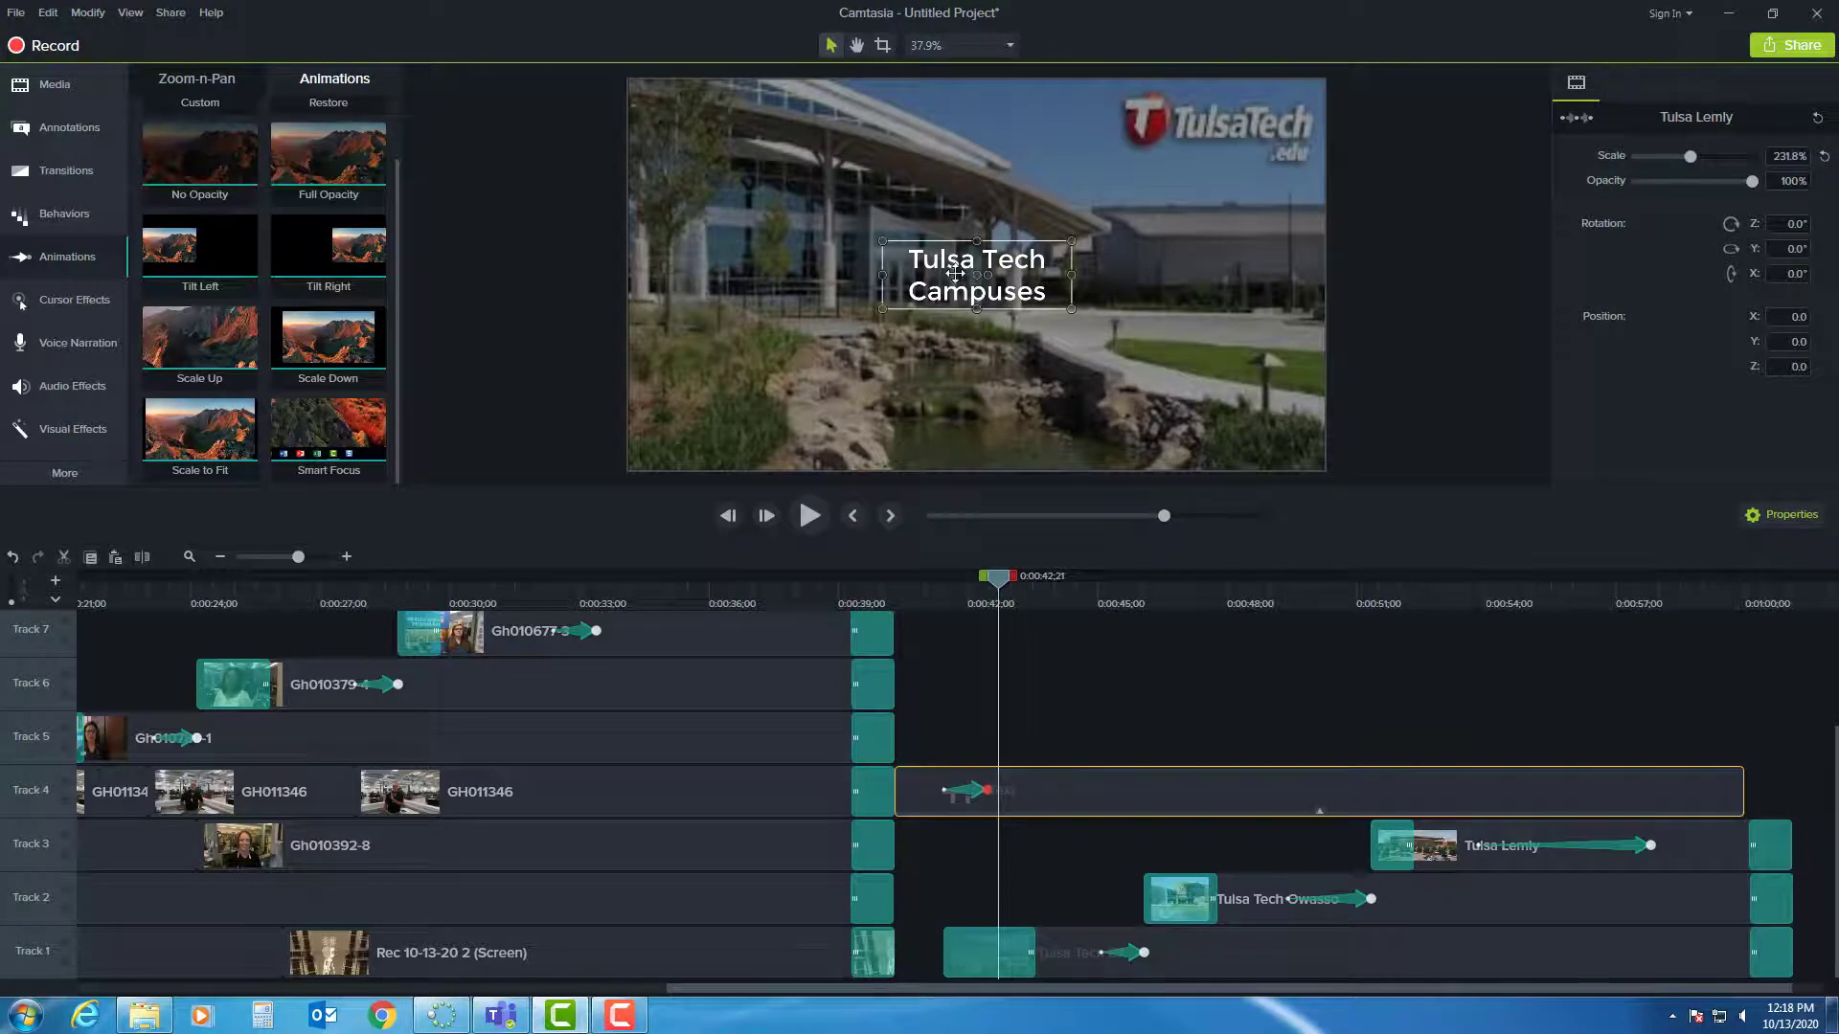
drag(955, 273, 1200, 430)
Shift the title's animation slightly earlier on the Track 4 text clip and play back the closing sequence from 0:40:22.
click(910, 587)
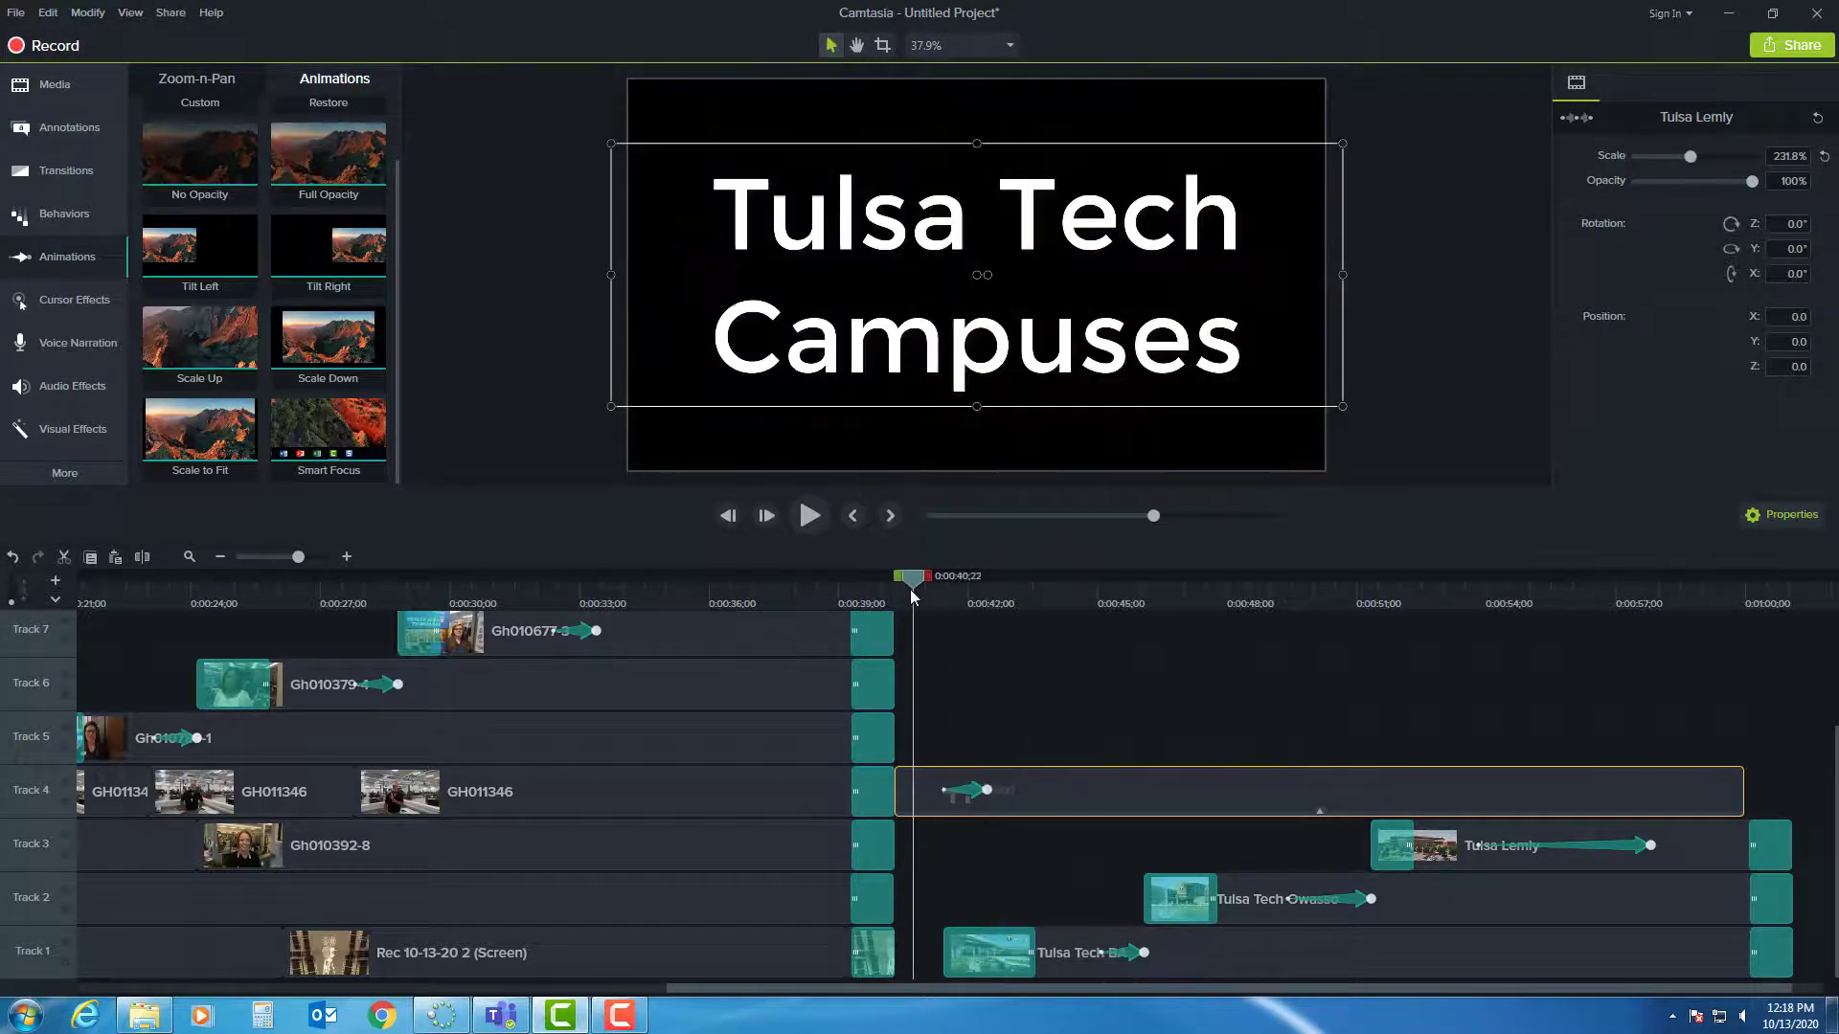
drag(964, 797, 951, 800)
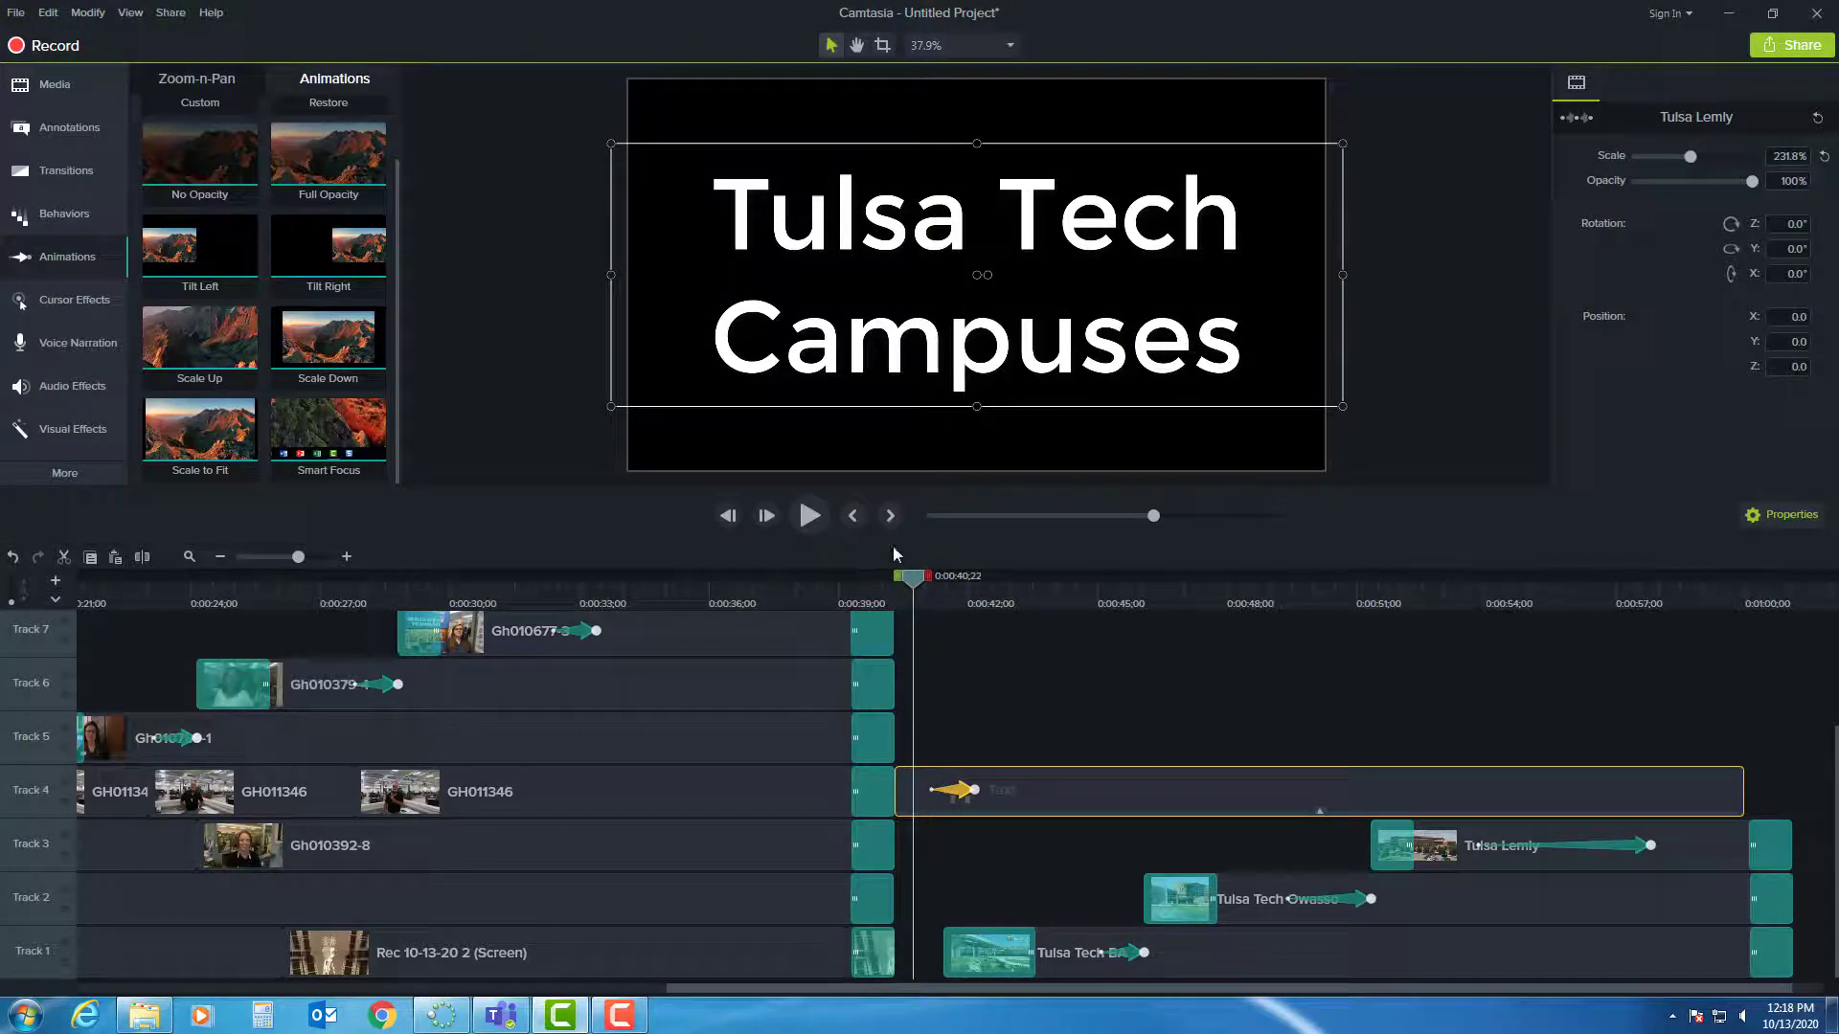
click(810, 517)
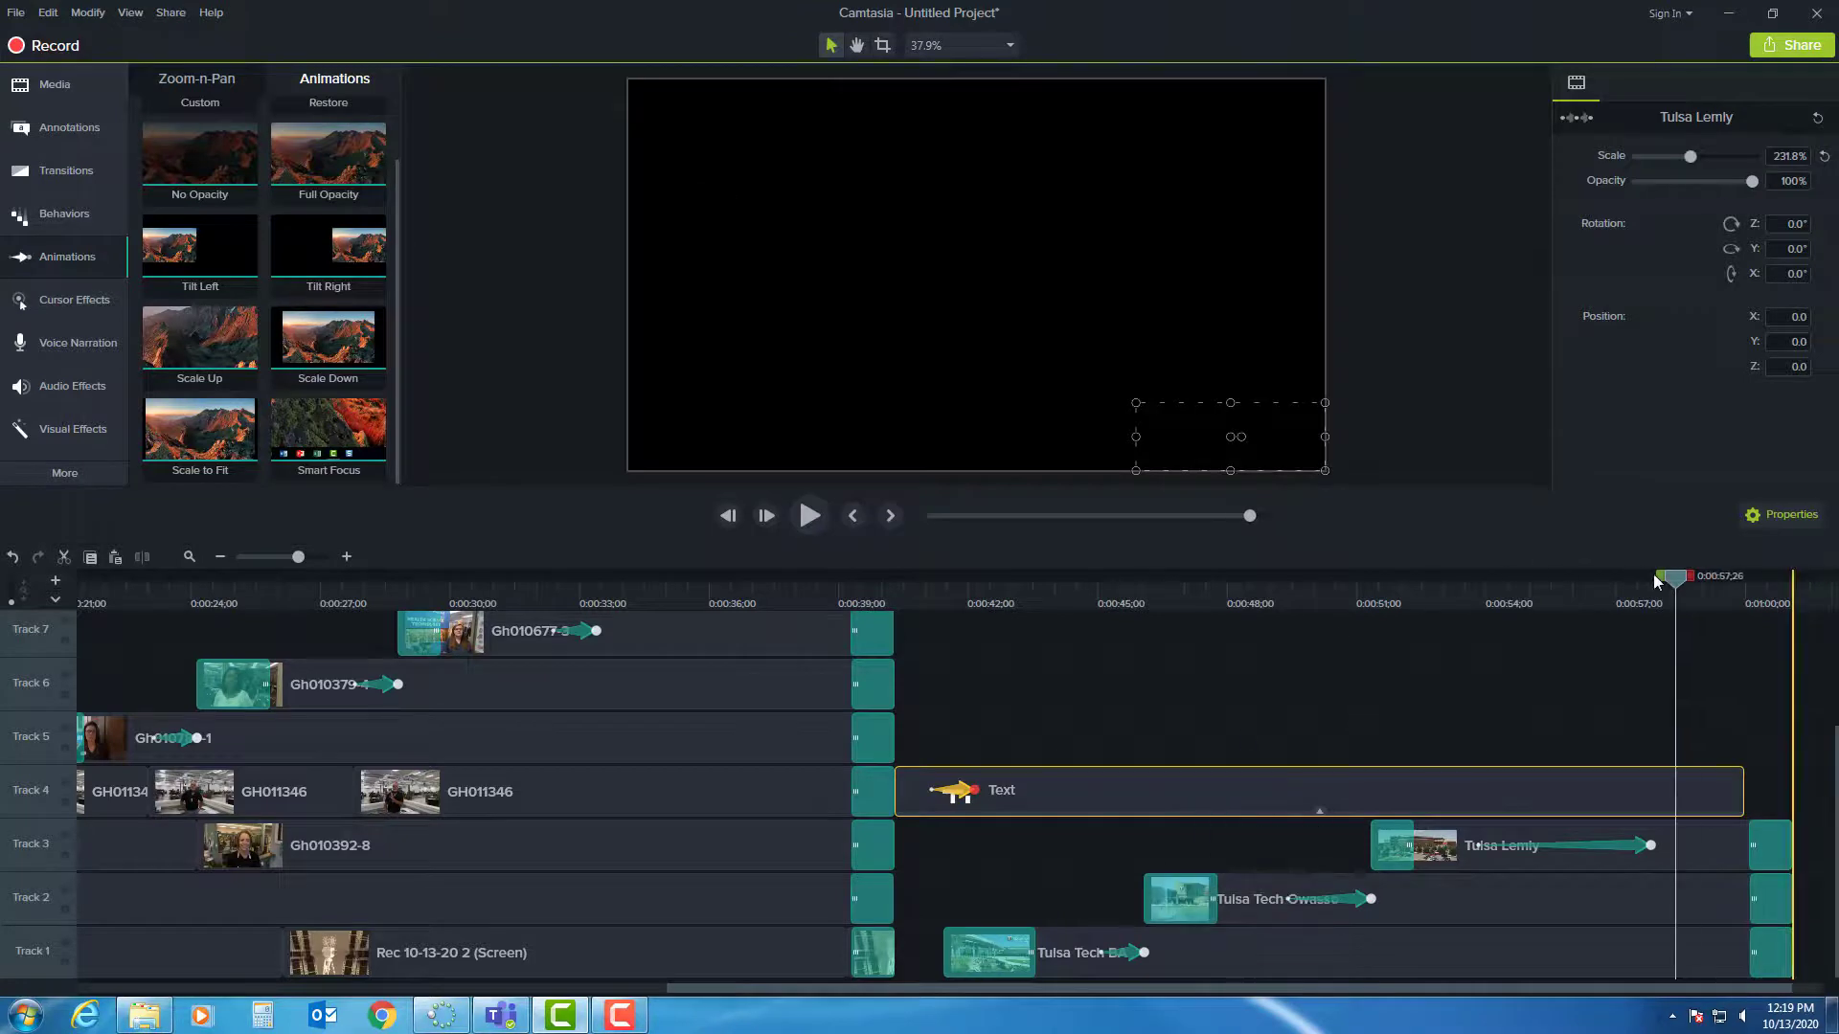
click(1653, 573)
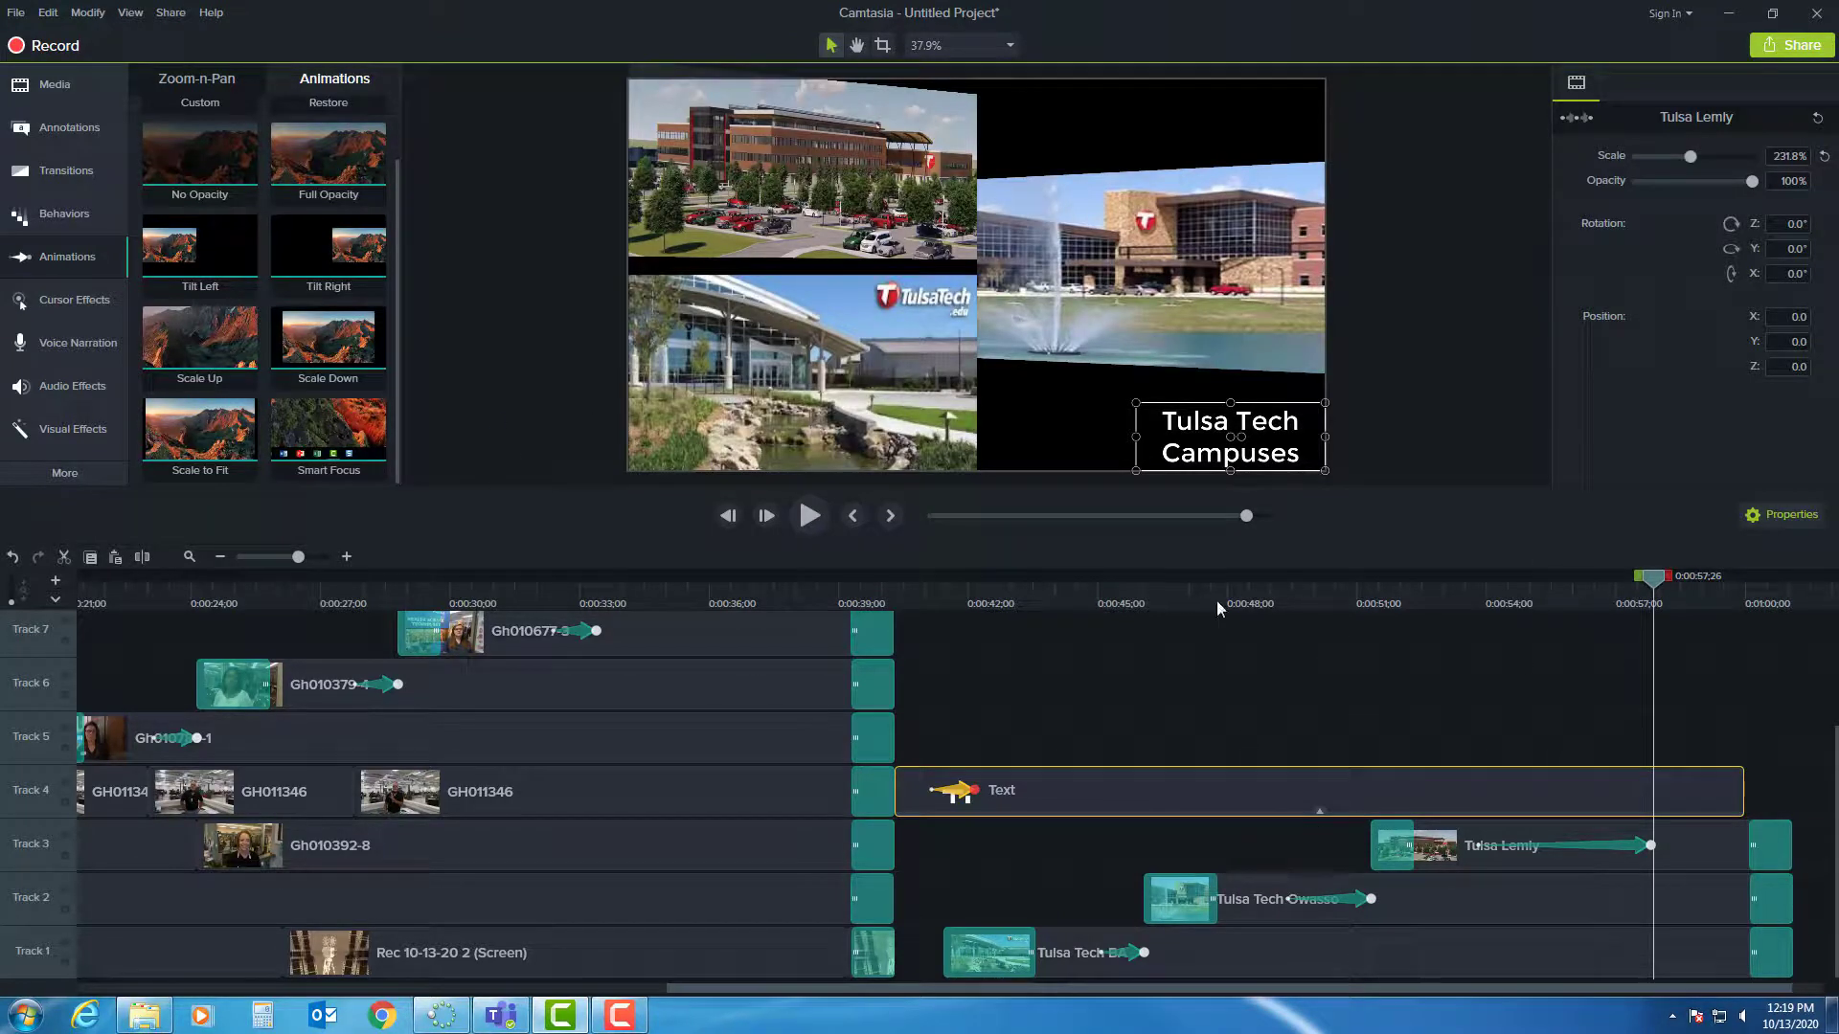